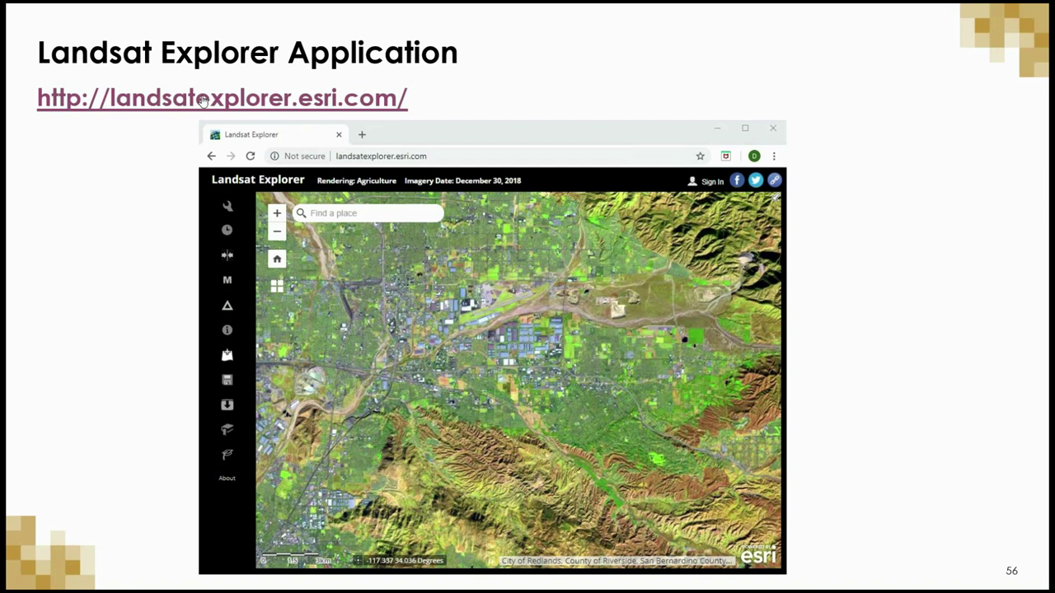
Open the Landsat Explorer site linked on the slide, find Limoncocha, Shushufindi, ECU on the map, and dismiss the result pop-up.
click(202, 99)
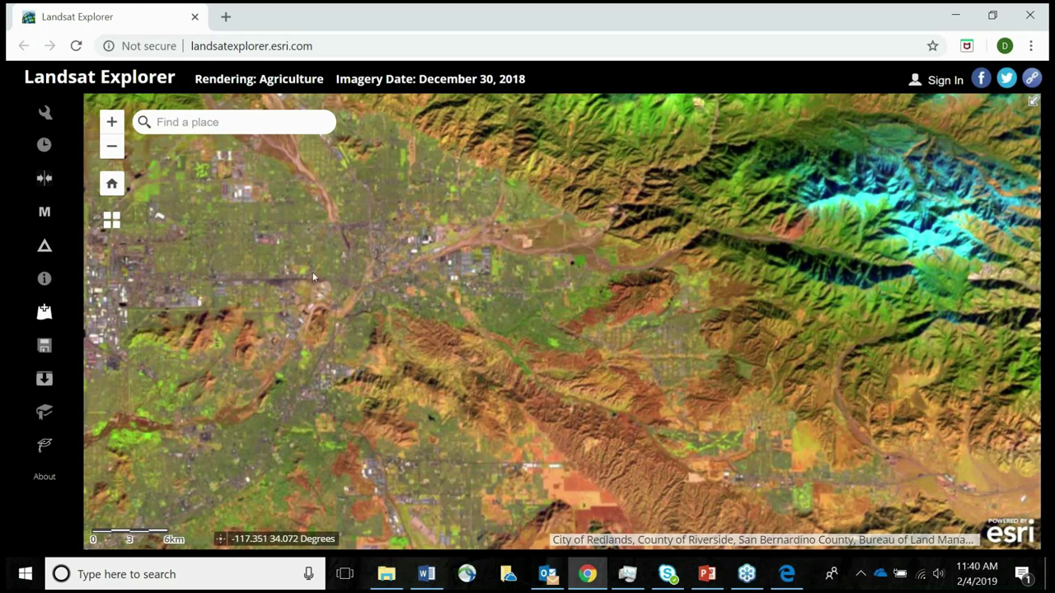
click(240, 122)
text(Limoncoch)
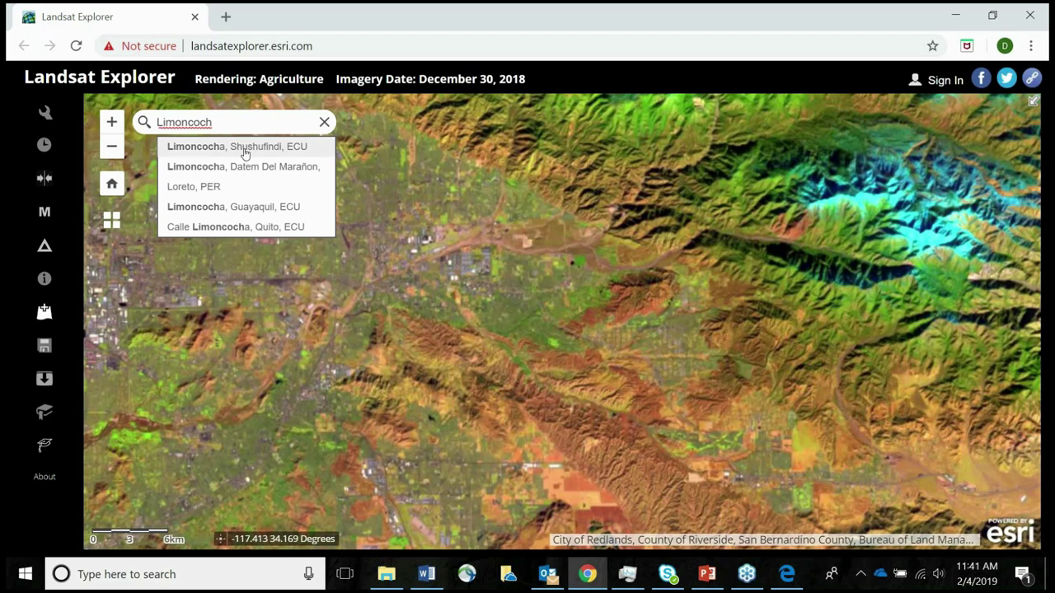
click(245, 147)
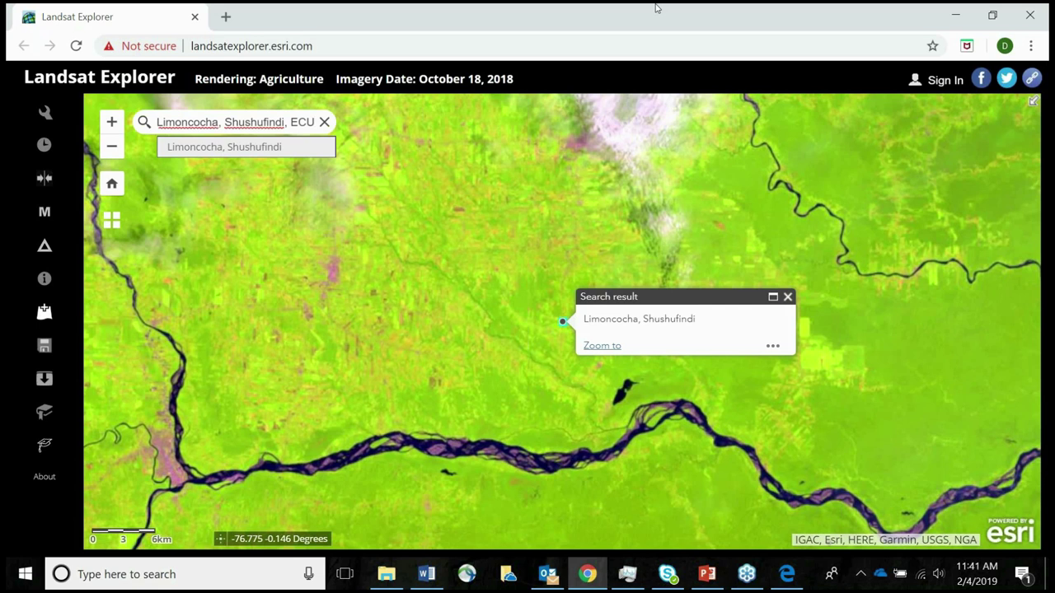
click(787, 297)
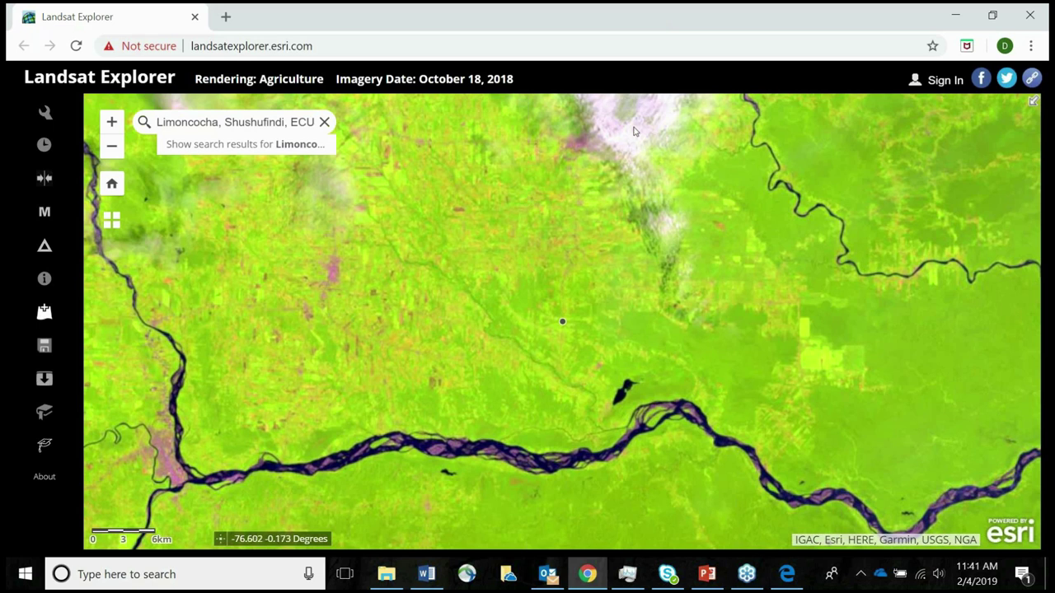
In the Time Selector, choose the September 2, 2013 image from the date list and set it as the secondary layer.
click(46, 146)
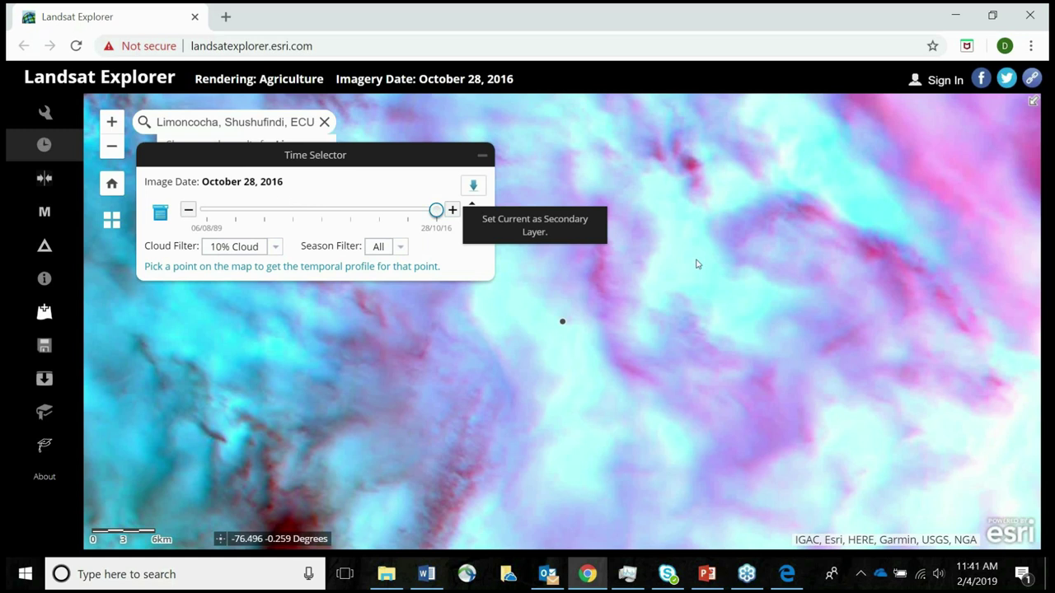
click(472, 213)
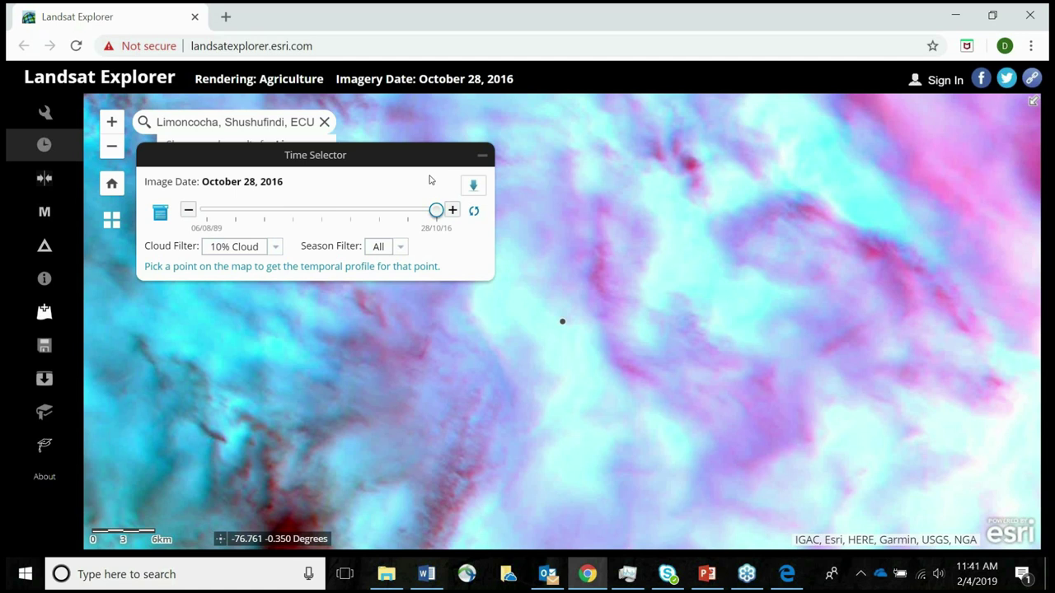
click(160, 214)
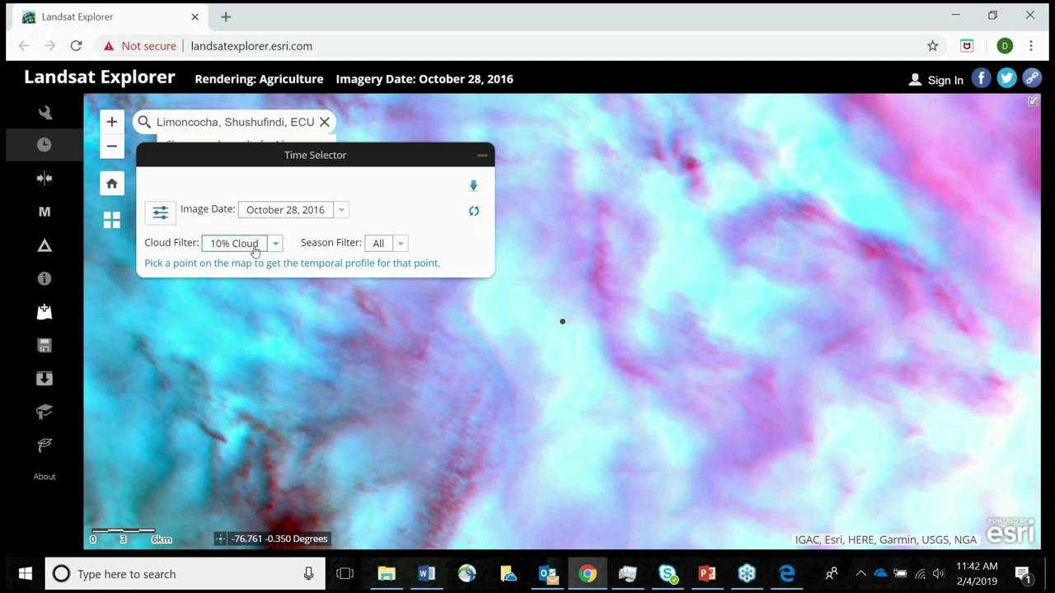
click(340, 213)
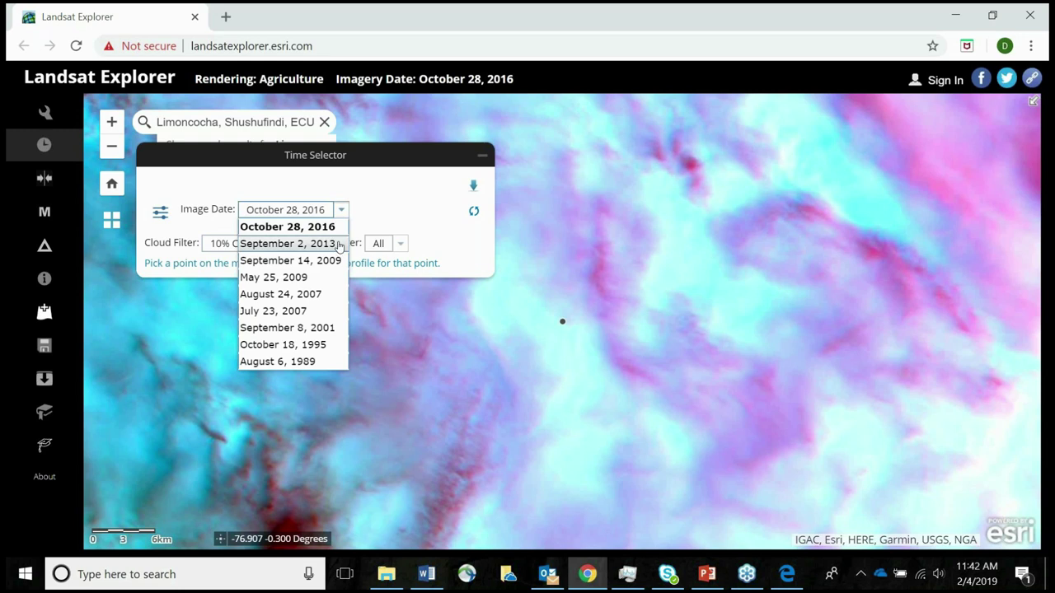
click(339, 246)
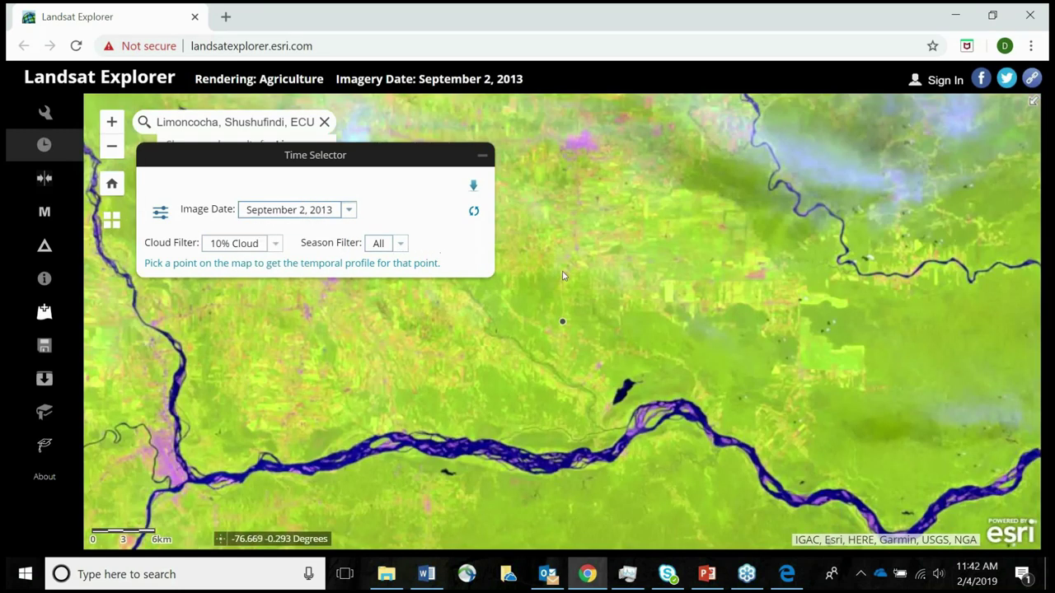
click(475, 185)
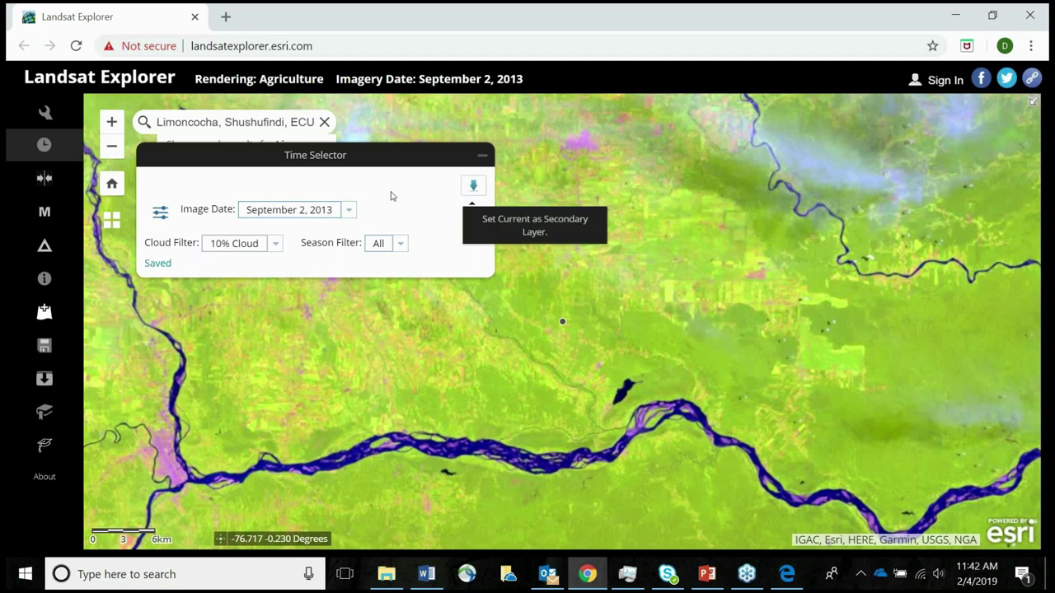
Set the image date to October 28, 2016, compare it with the secondary layer using Swipe, and end the comparison.
click(350, 212)
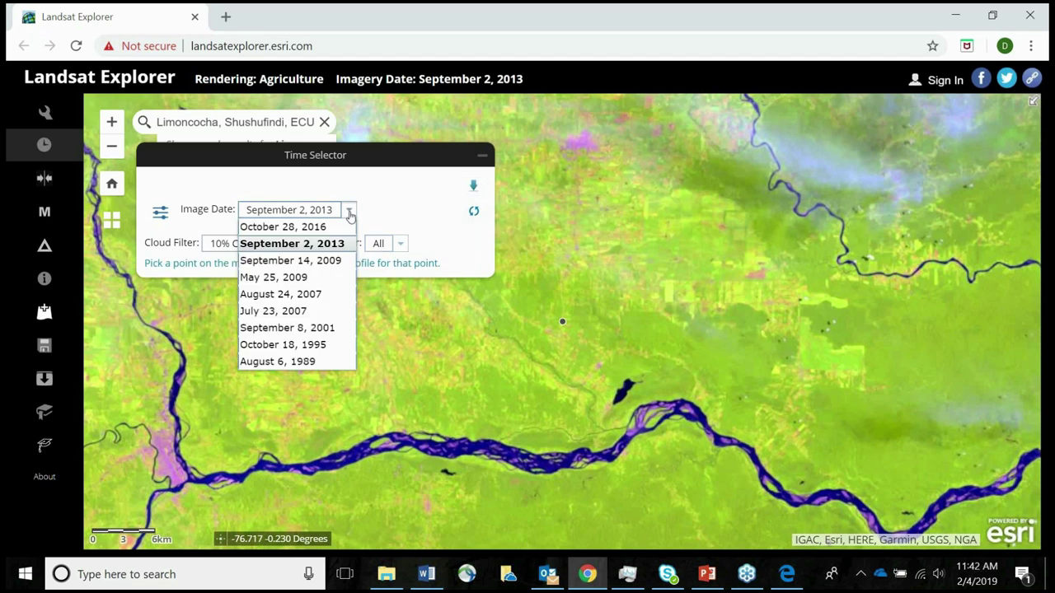
click(333, 228)
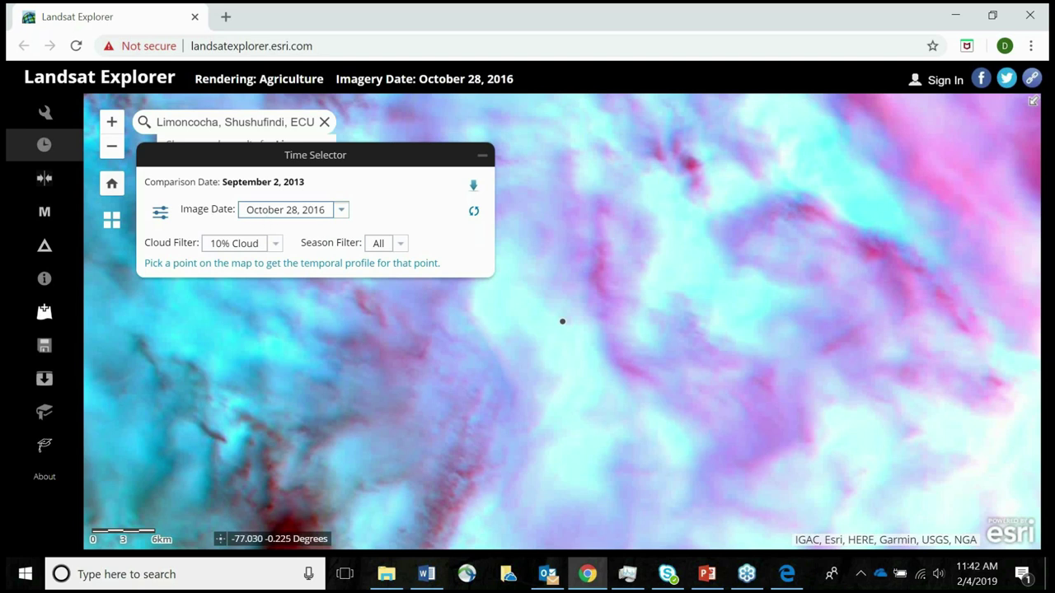
click(46, 180)
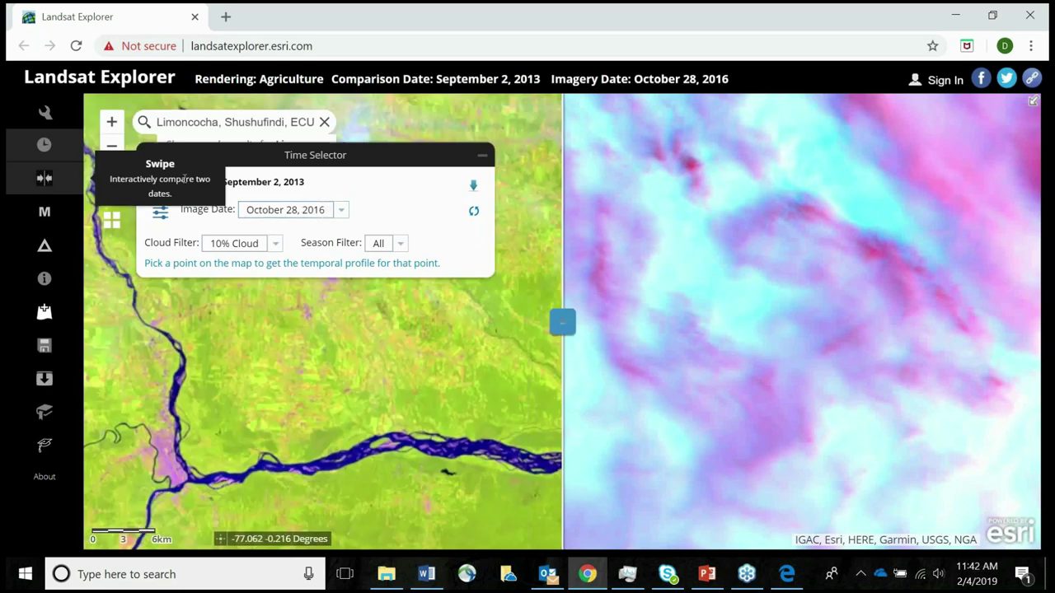
drag(259, 161, 145, 47)
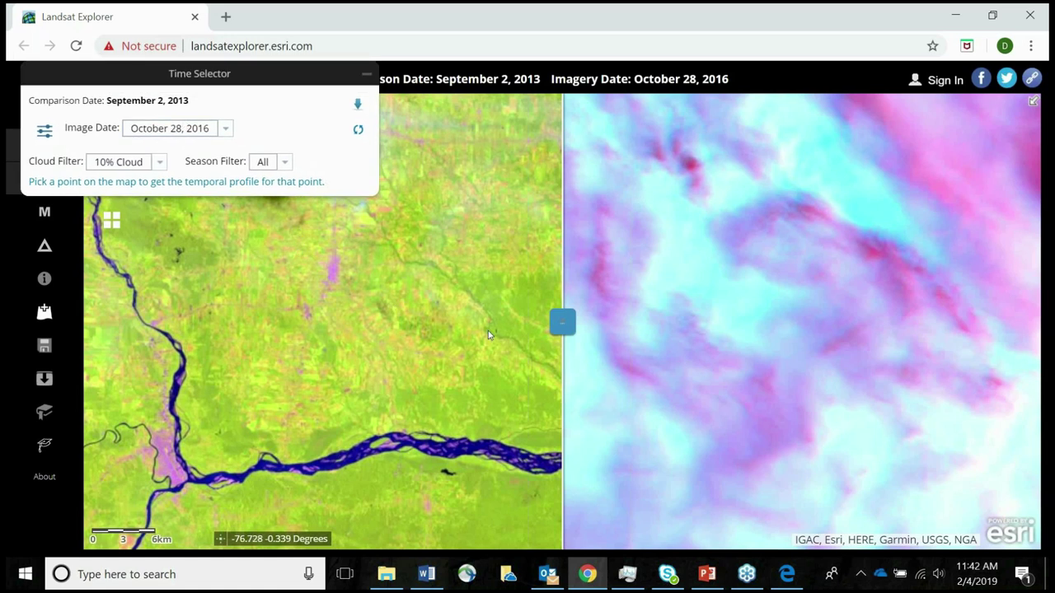
drag(562, 322, 607, 339)
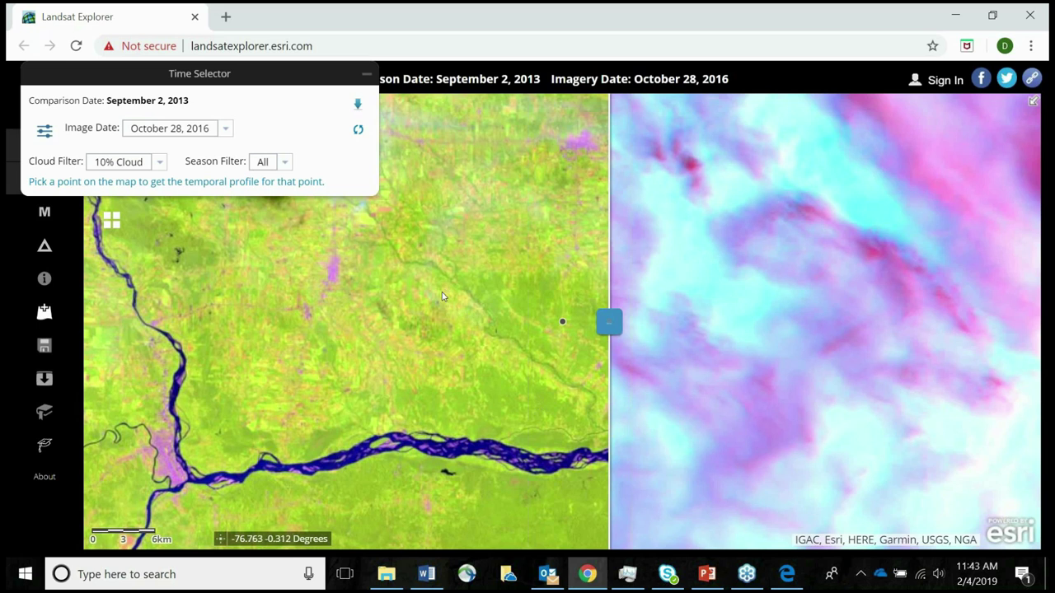
click(369, 78)
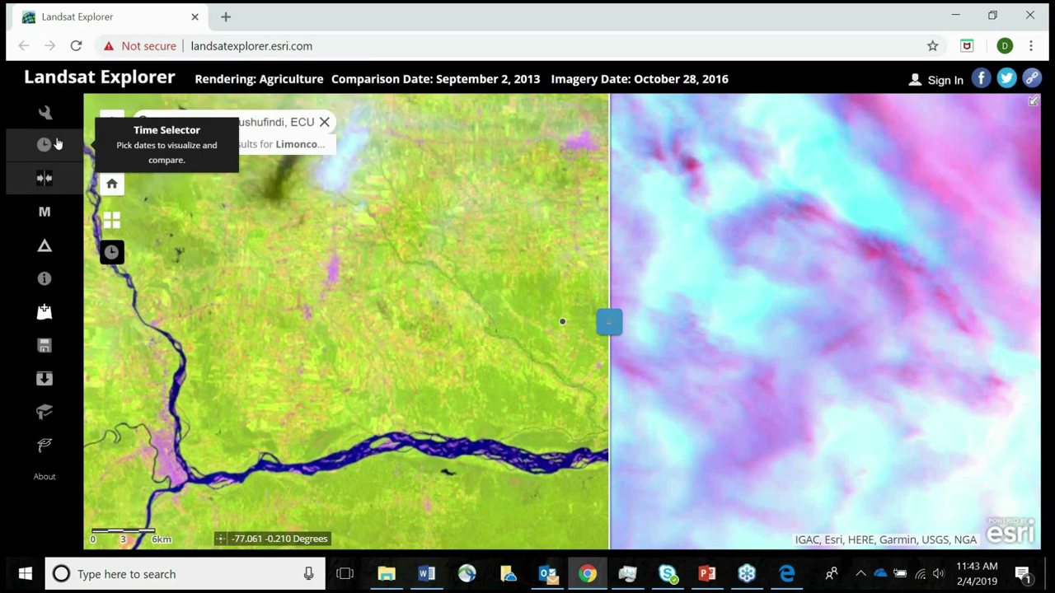
click(47, 177)
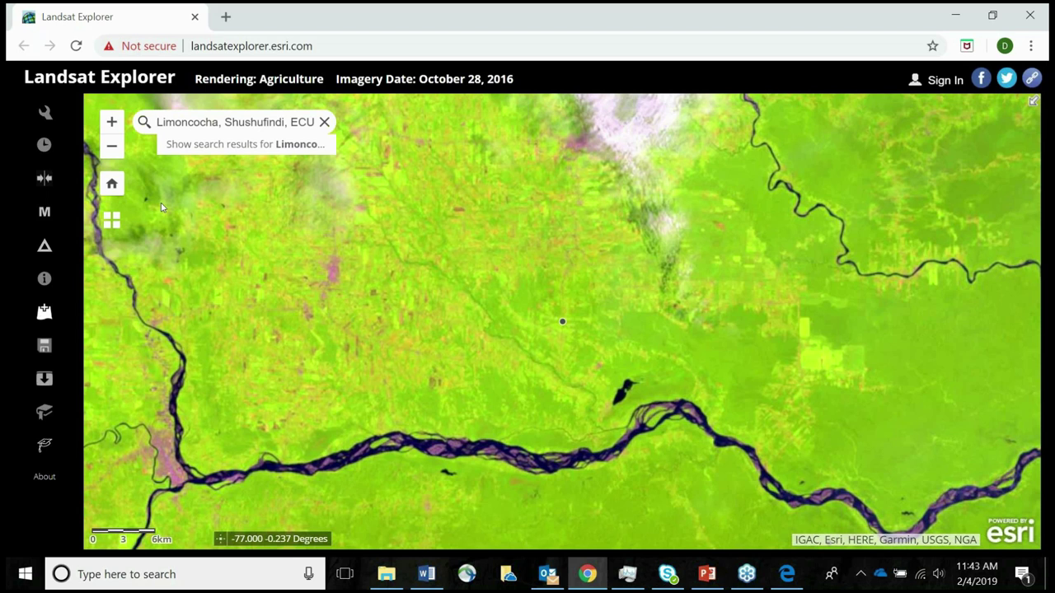
Change the imagery rendering to Natural Color and read the description of its band combination.
click(46, 113)
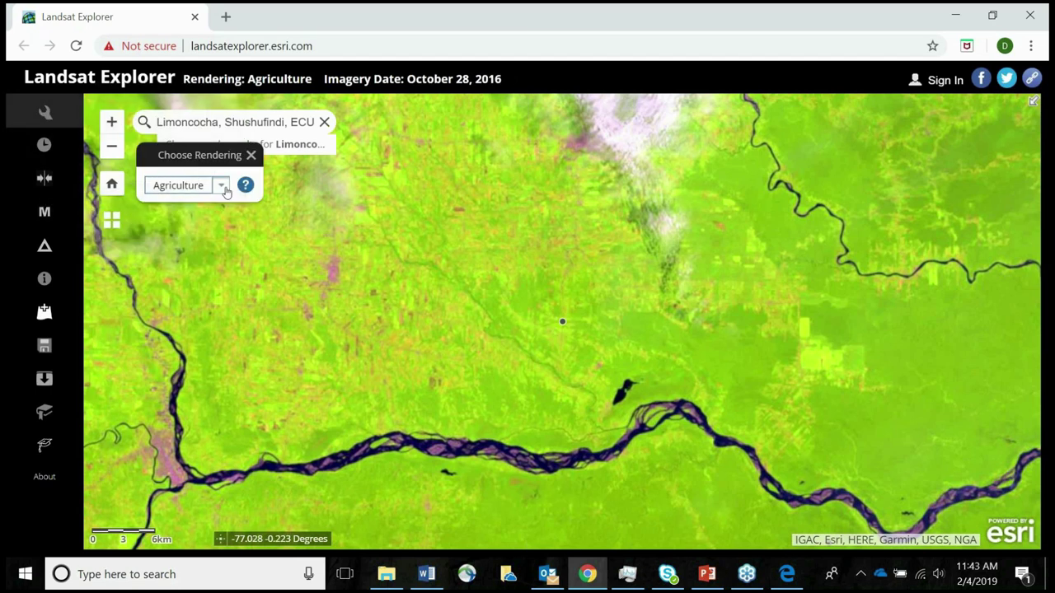
click(221, 186)
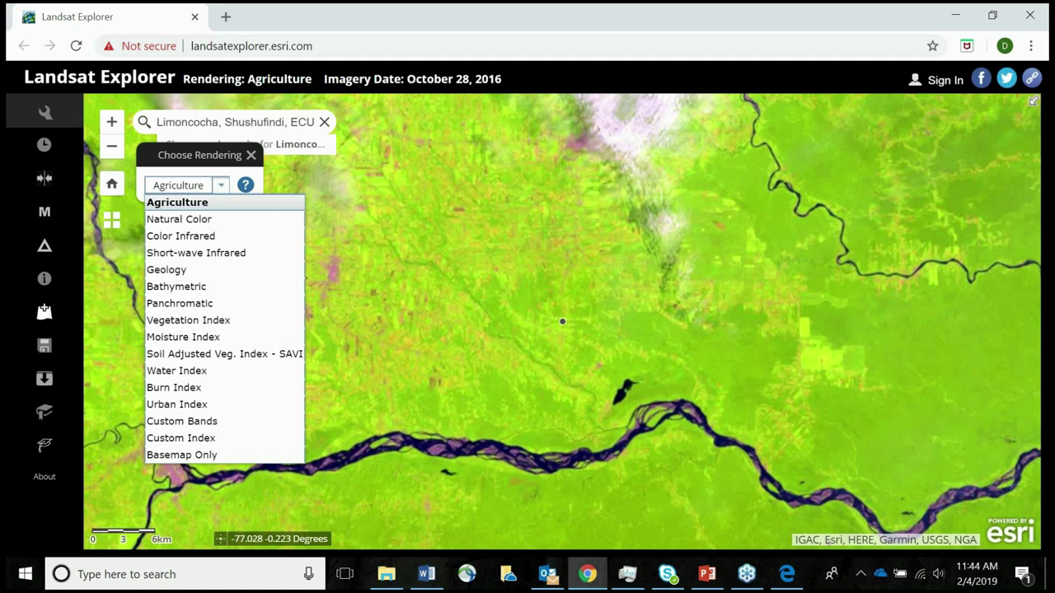
click(190, 219)
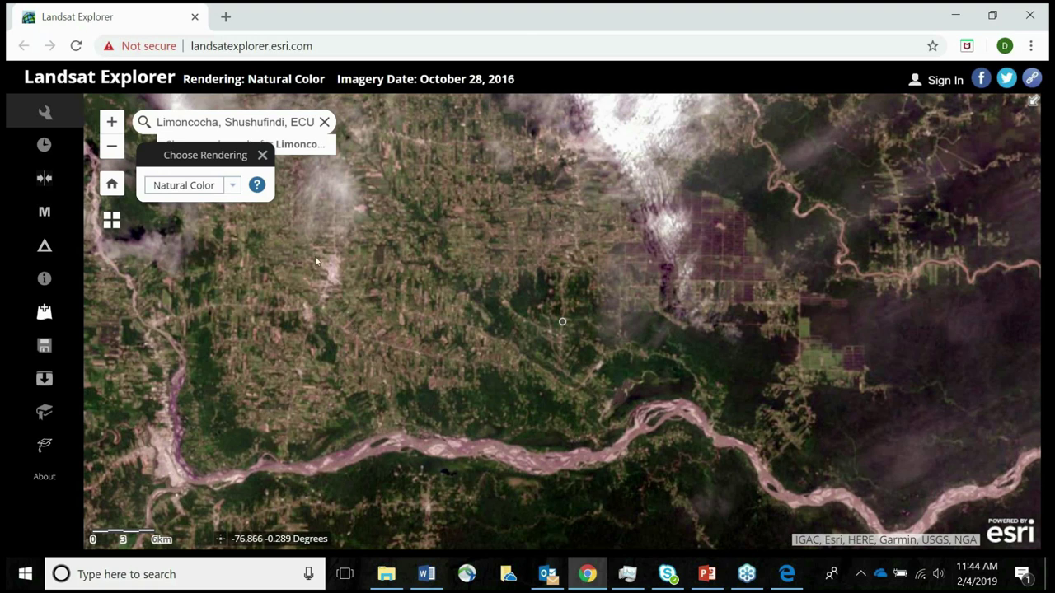
click(256, 184)
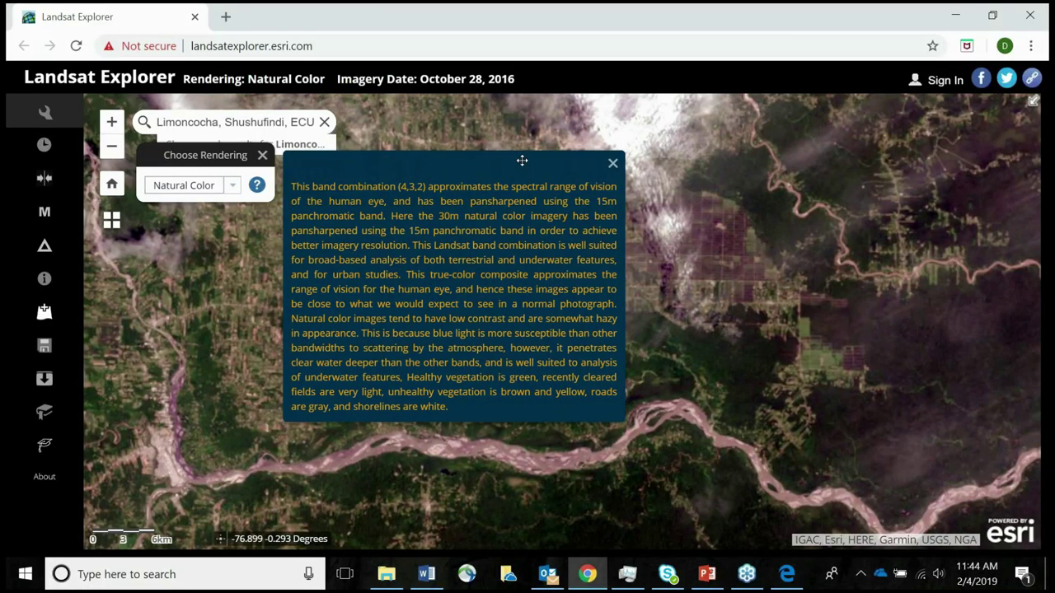
click(233, 187)
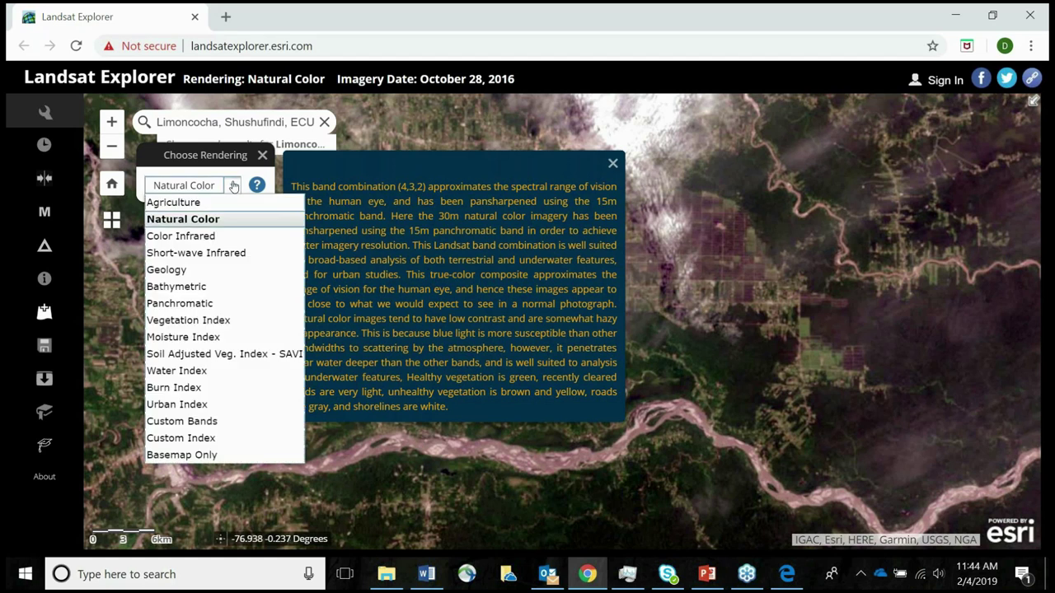
click(613, 163)
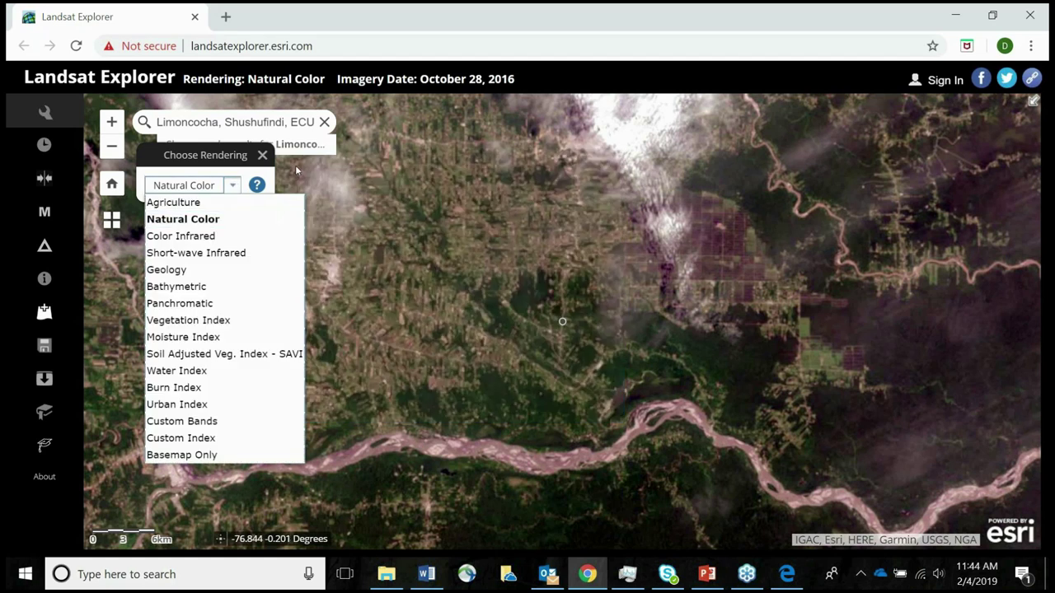
Change the rendering to Color Infrared and read the description of its band combination.
click(205, 236)
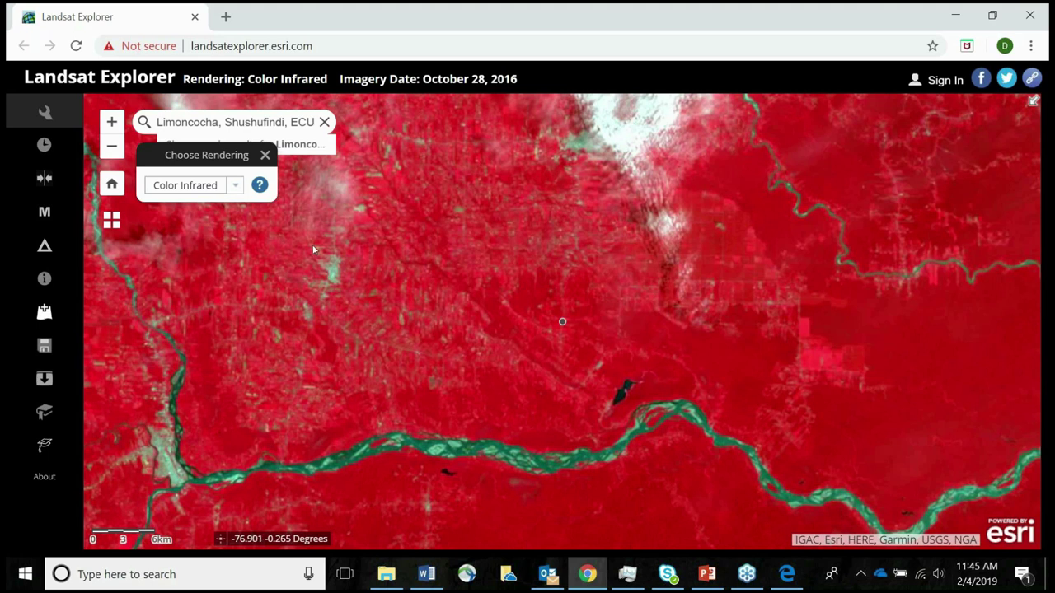
click(261, 187)
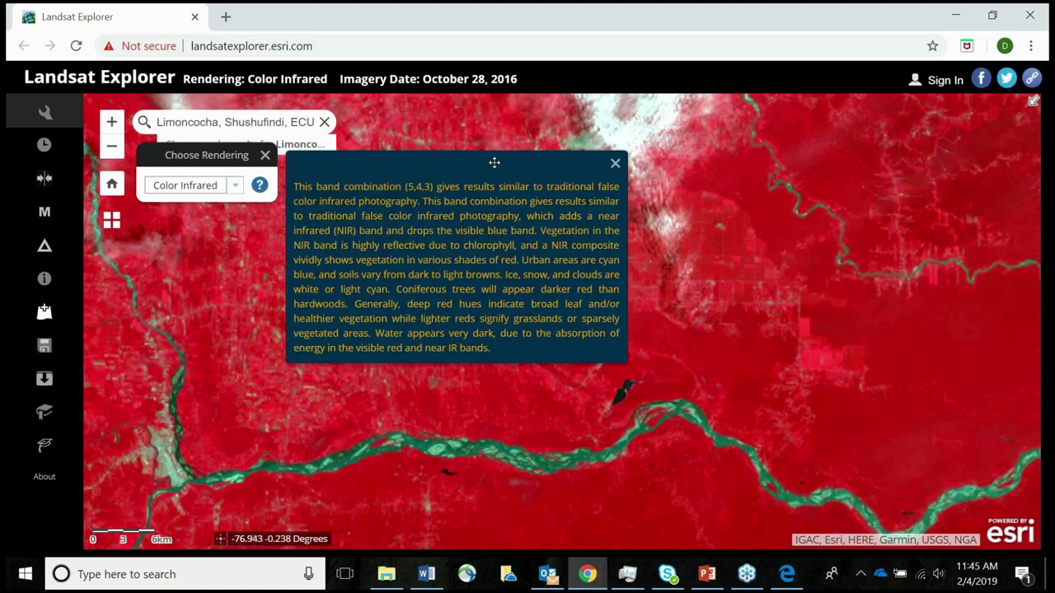
click(616, 165)
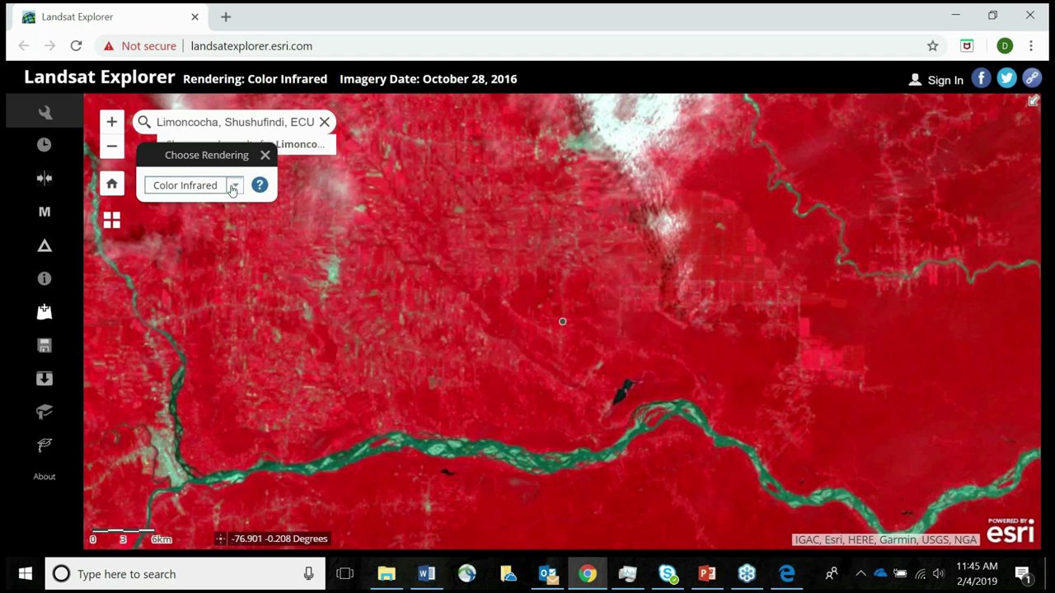
Apply a Custom Bands rendering with Cirrus(8), NIR(5) and Blue(2) as the RGB composite.
click(234, 186)
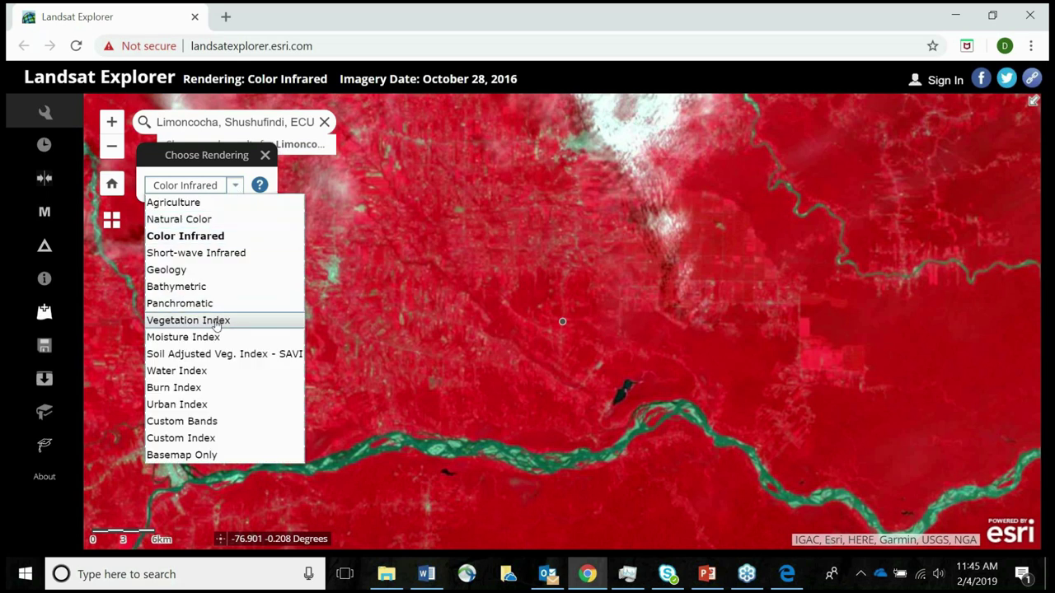
click(212, 423)
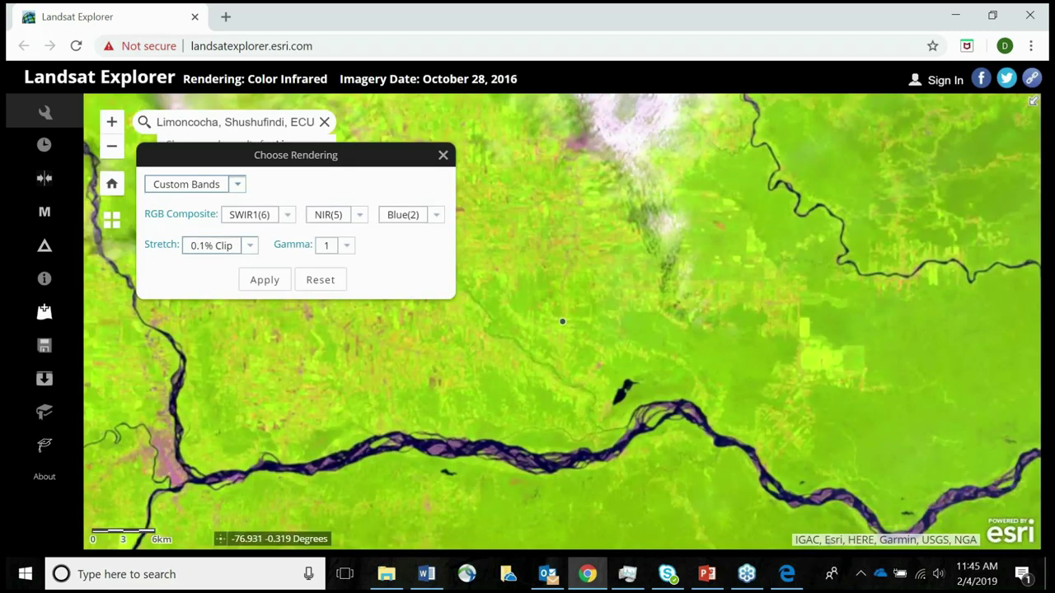
click(286, 216)
click(267, 351)
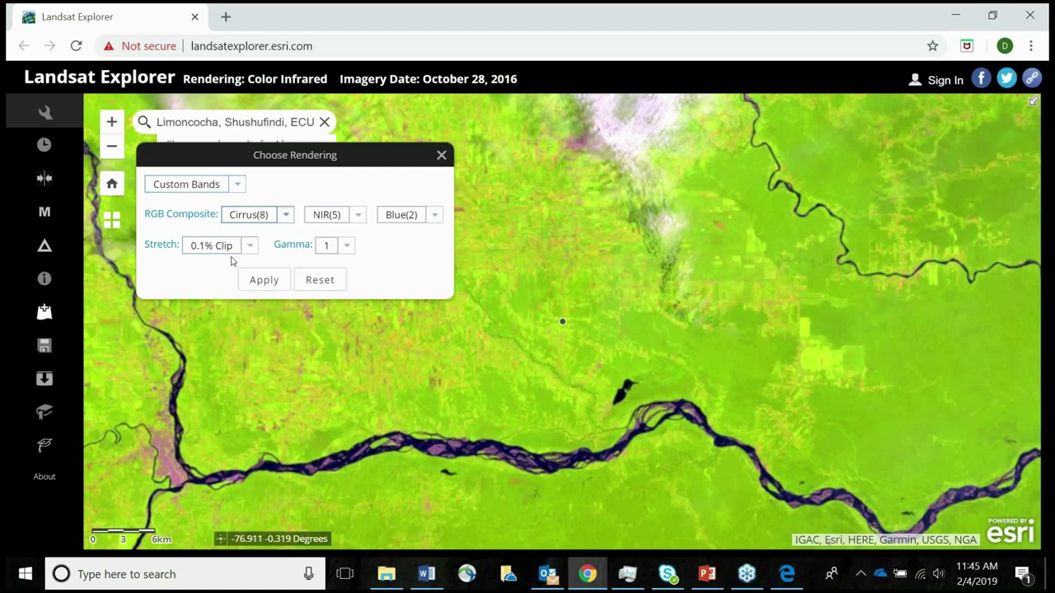
click(257, 282)
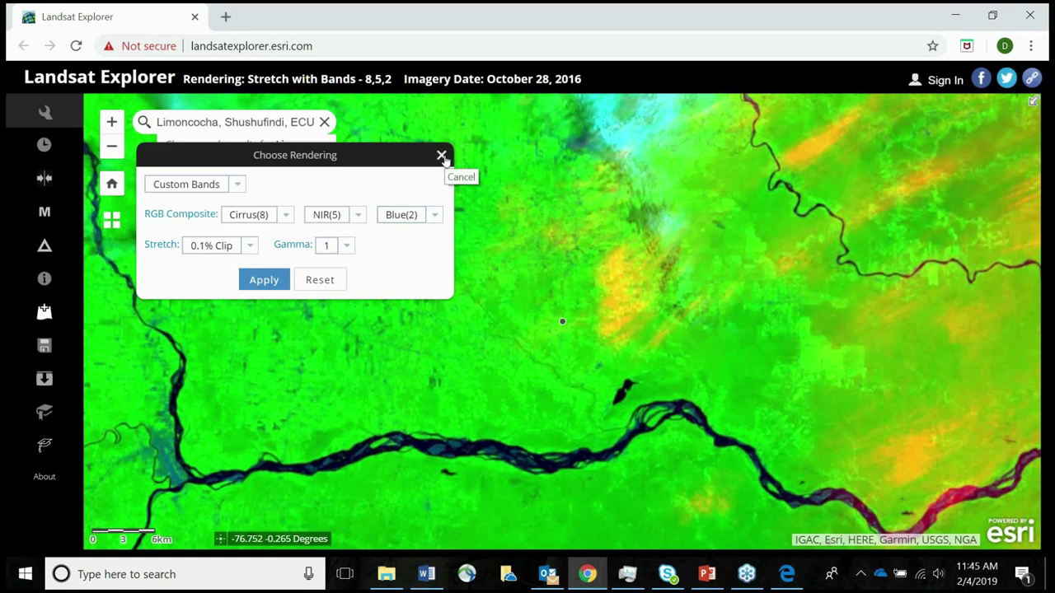
Set the rendering back to Natural Color and close the rendering settings.
click(238, 185)
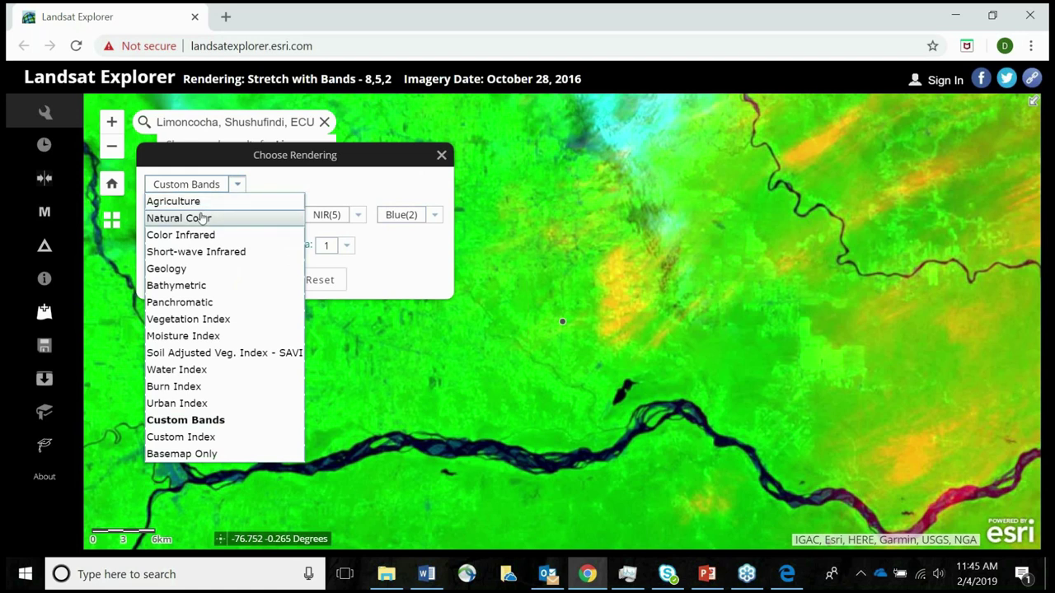
click(201, 217)
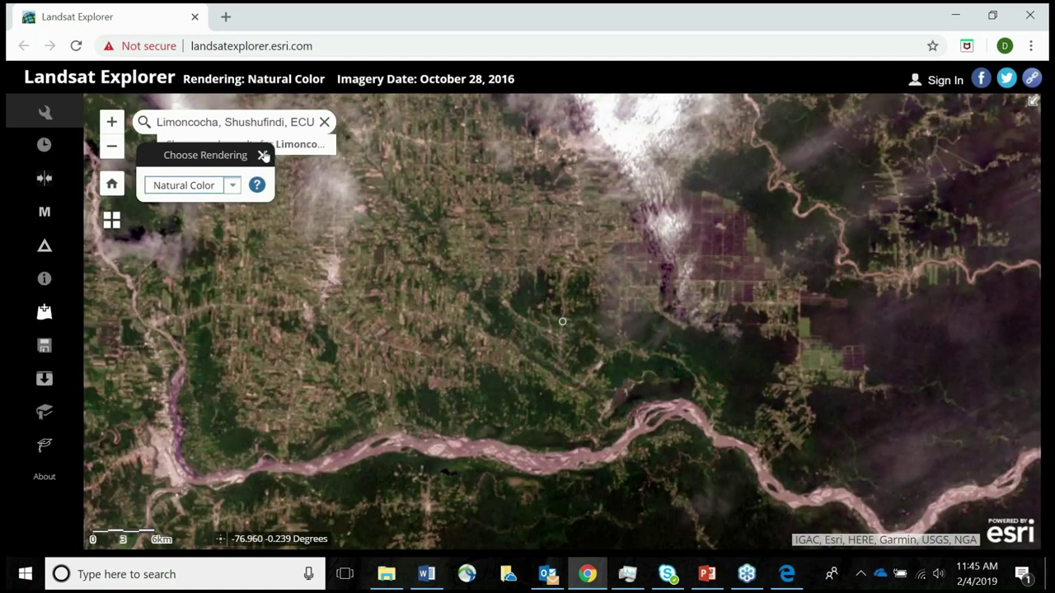
click(263, 155)
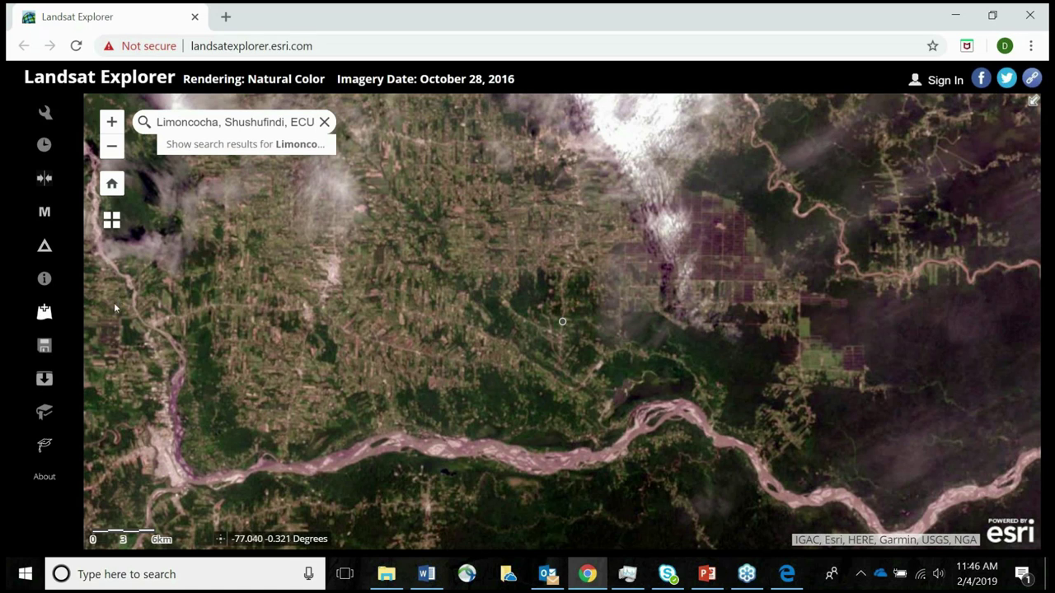
In the Time Selector, save the May 25, 2009 image as the secondary layer and set the image date to September 2, 2013.
click(44, 144)
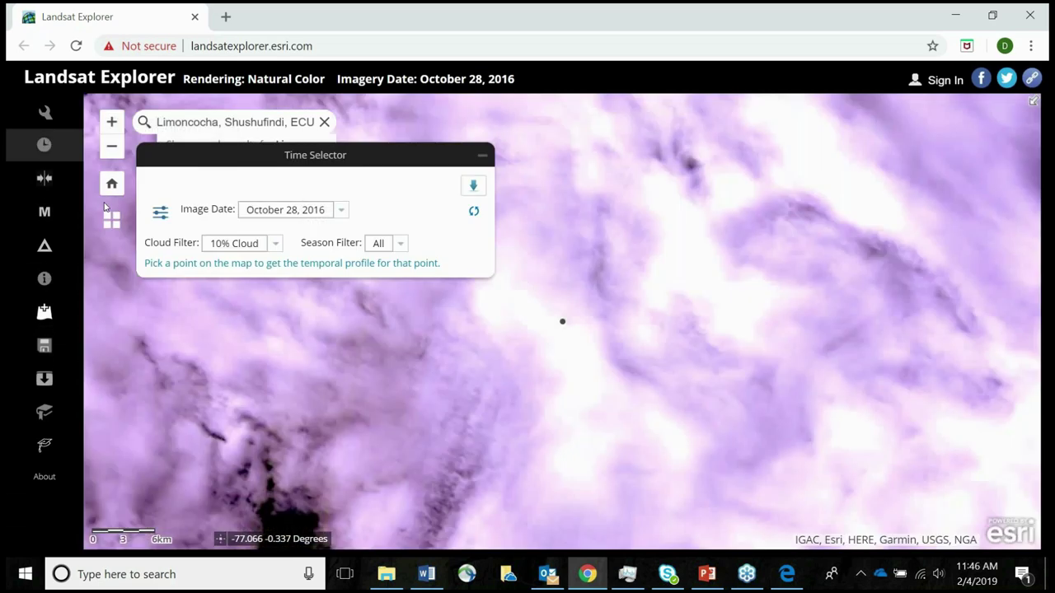
click(161, 214)
click(340, 210)
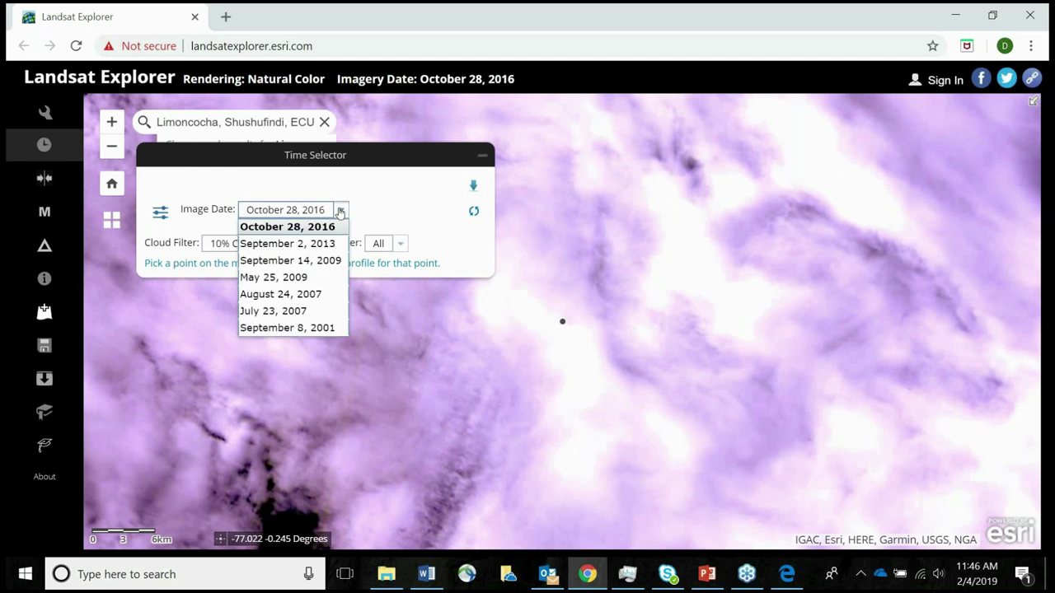
click(316, 280)
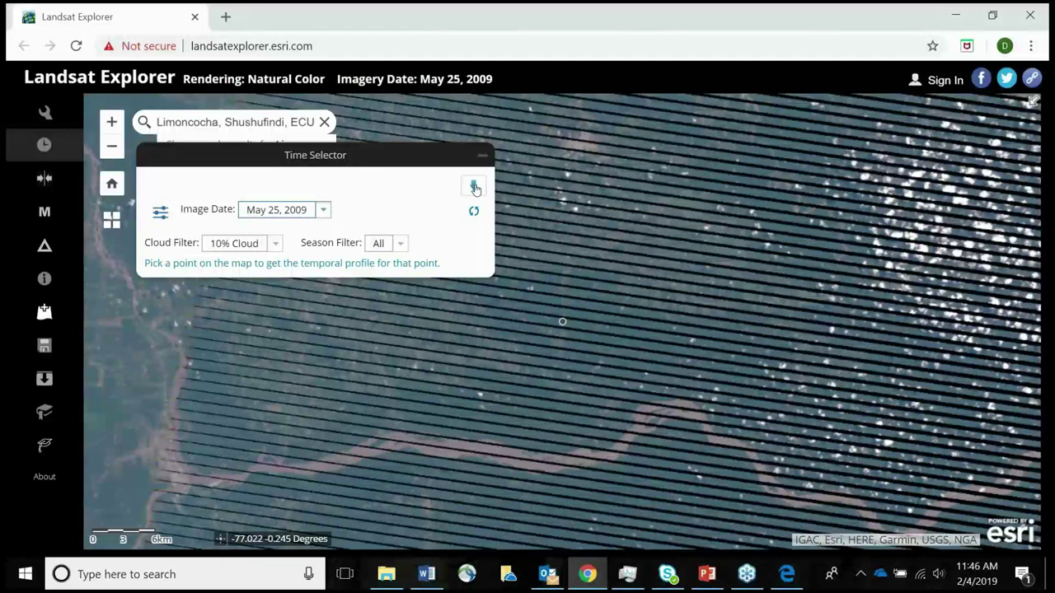
click(475, 188)
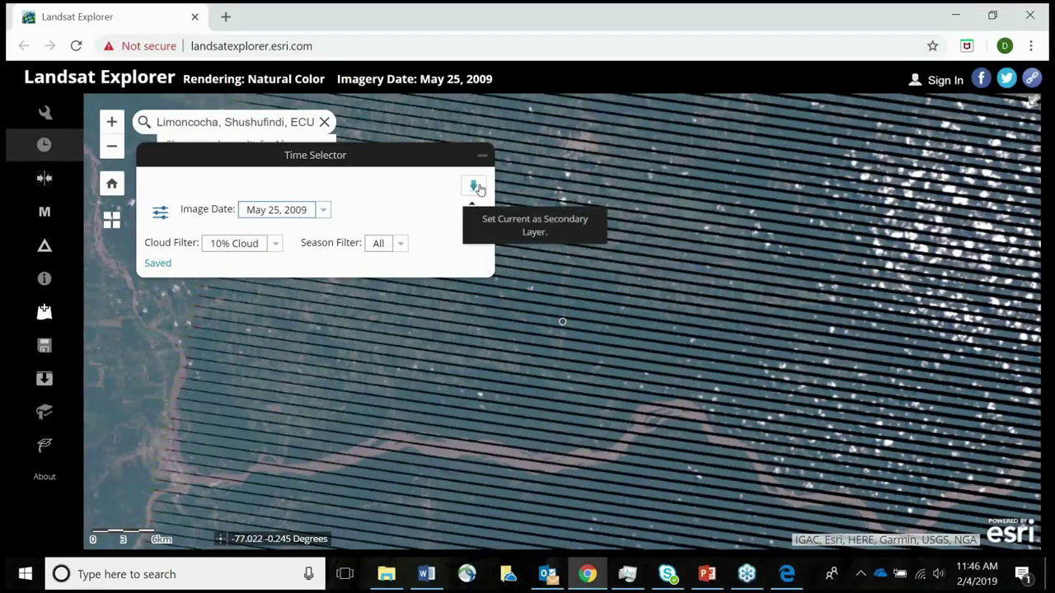
click(324, 212)
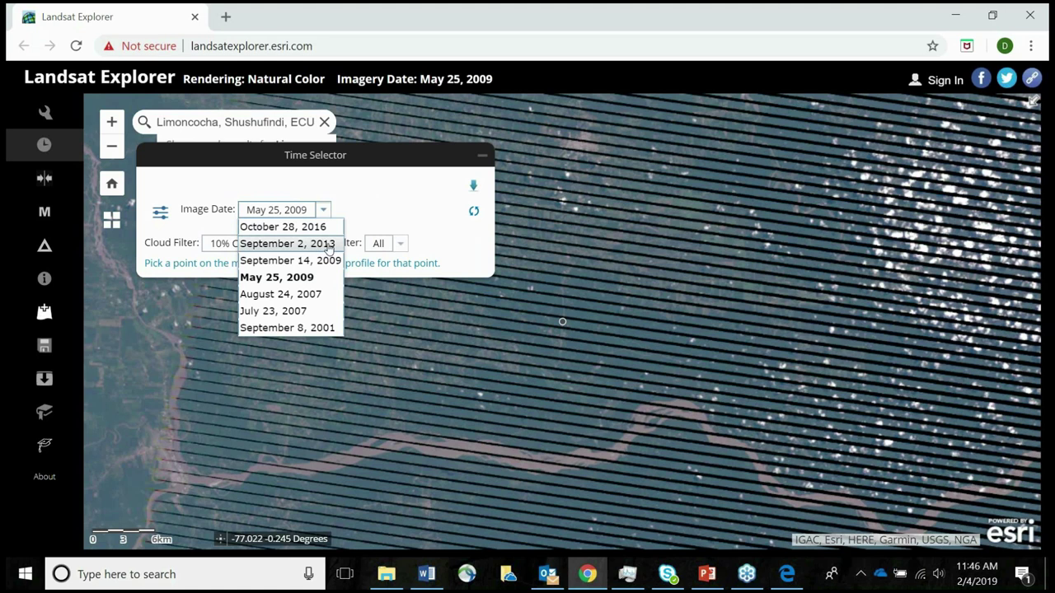
click(327, 246)
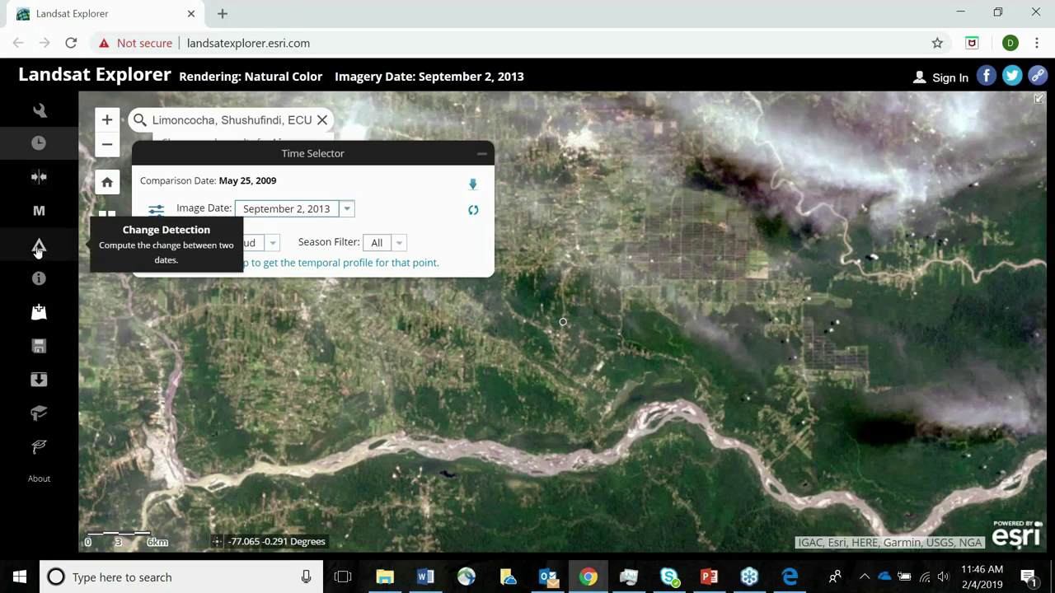
Run Change Detection on the vegetation index between the two dates and set its mode to Difference Mask.
click(38, 247)
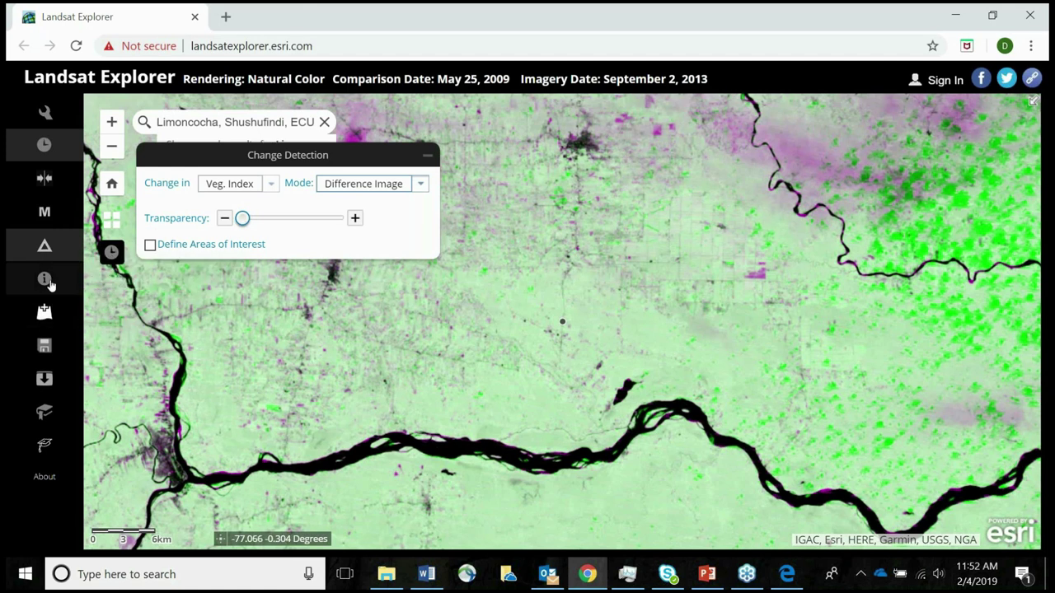
click(418, 186)
click(404, 217)
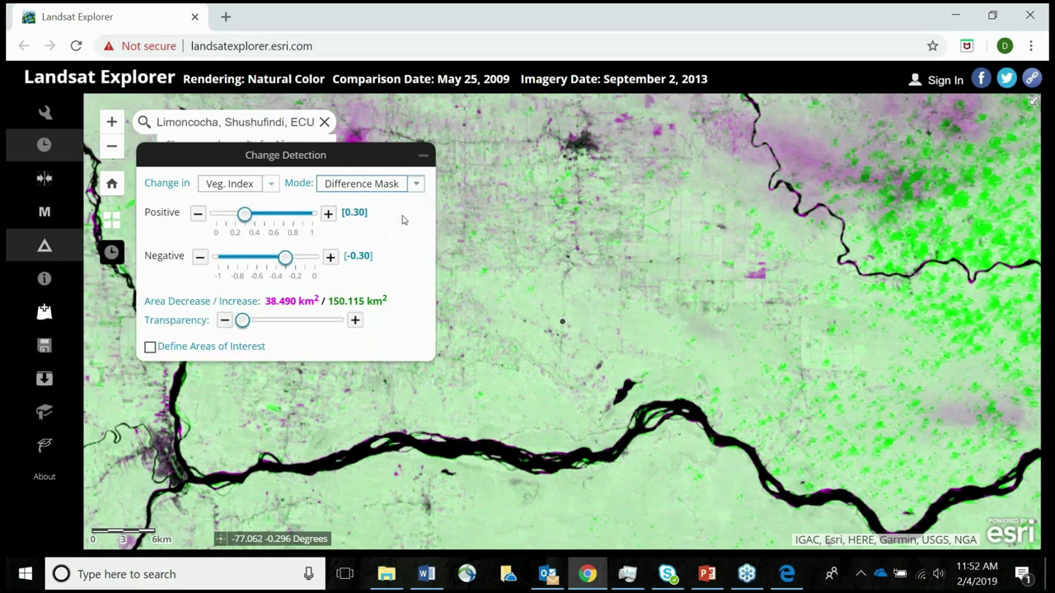
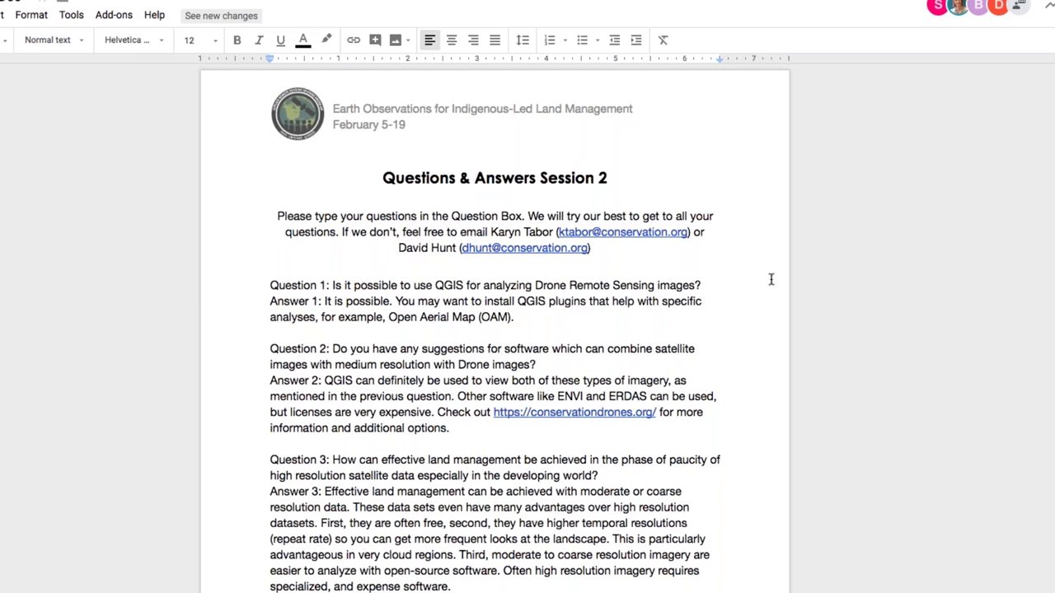
In the Google Docs file "Questions & Answers Session 2", add "SNAP can also be used." at the end of Answer 2.
scroll(494, 330, down, 4)
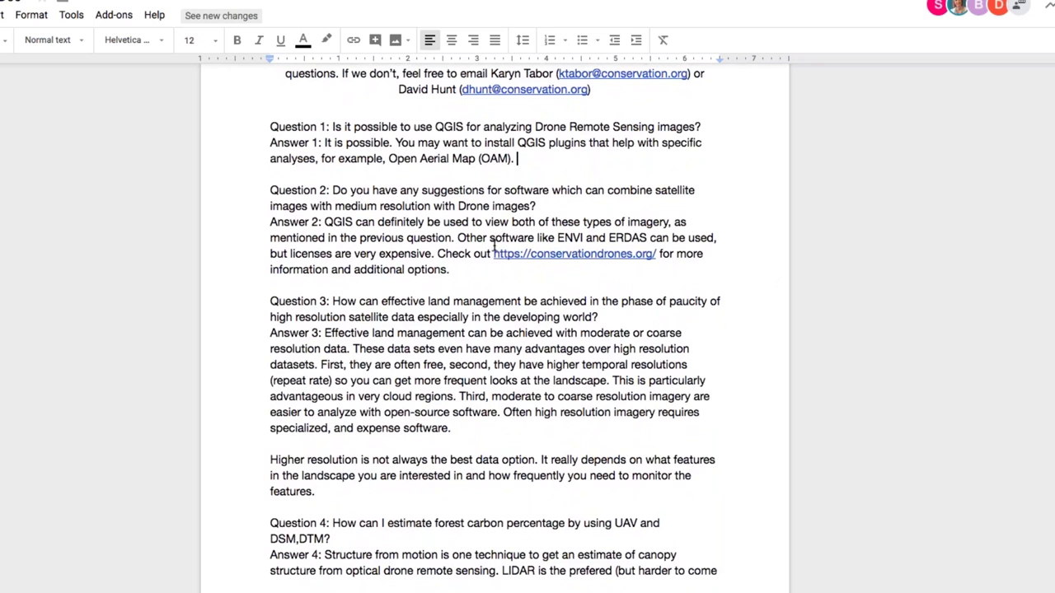
double_click(468, 271)
click(461, 270)
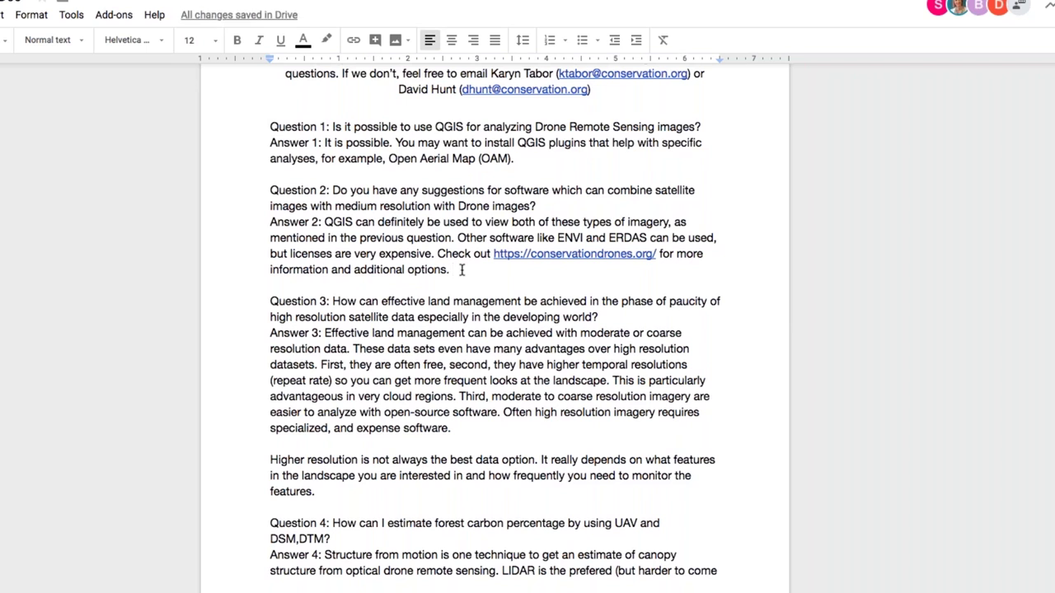
text(SNAP can also be used.)
Move the sentence "SNAP can also be used." within Answer 2 so it stands directly before "Check out".
key(ctrl+shift+Left)
key(ctrl+shift+Left)
key(ctrl+shift+Left)
key(ctrl+shift+Left)
key(ctrl+shift+Left)
key(ctrl+c)
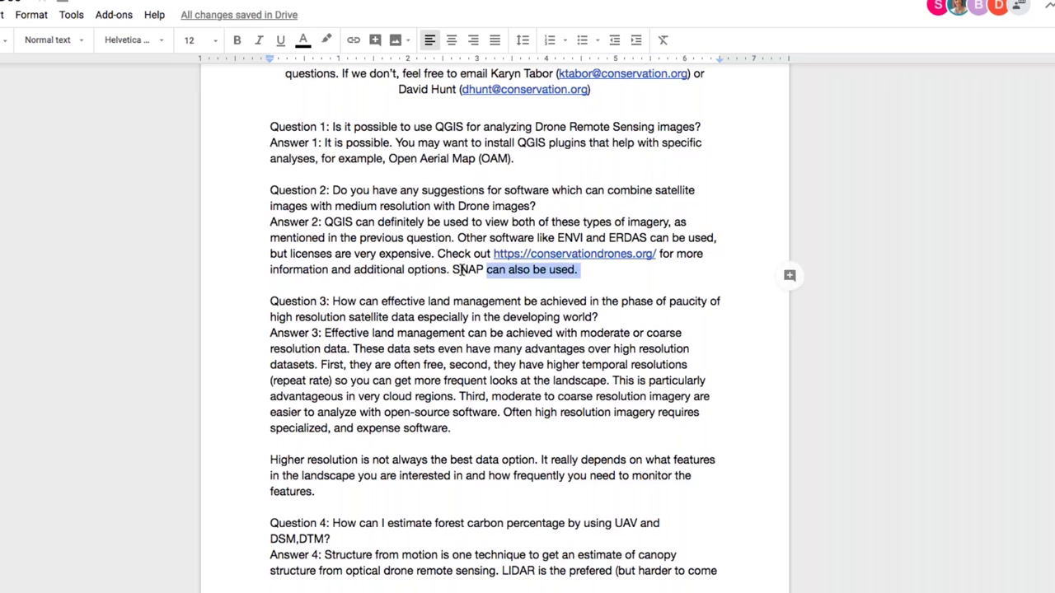
key(BackSpace)
key(Up)
key(ctrl+Left)
key(ctrl+v)
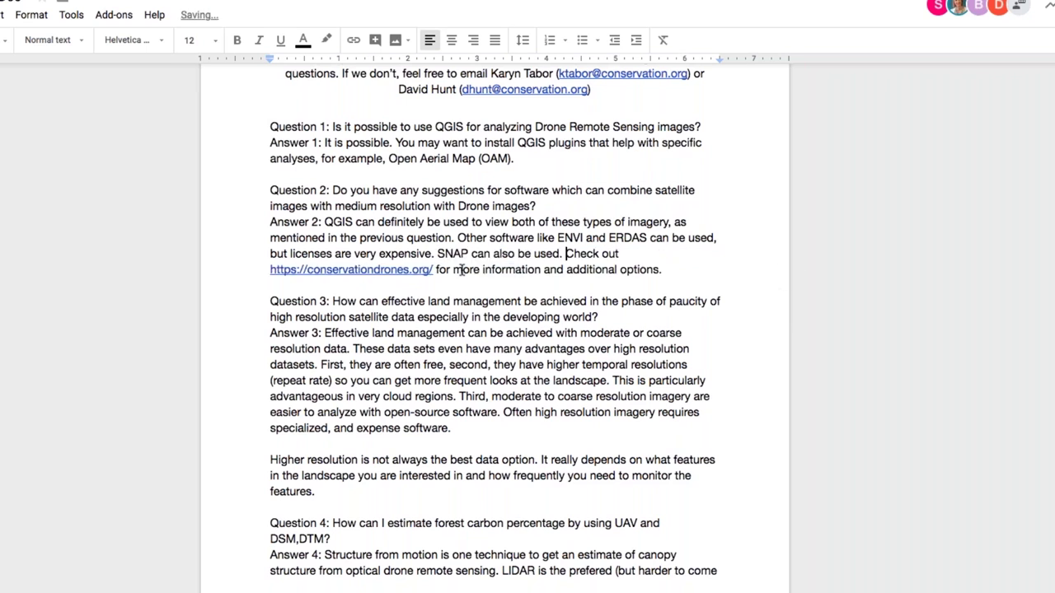
key(Down)
key(End)
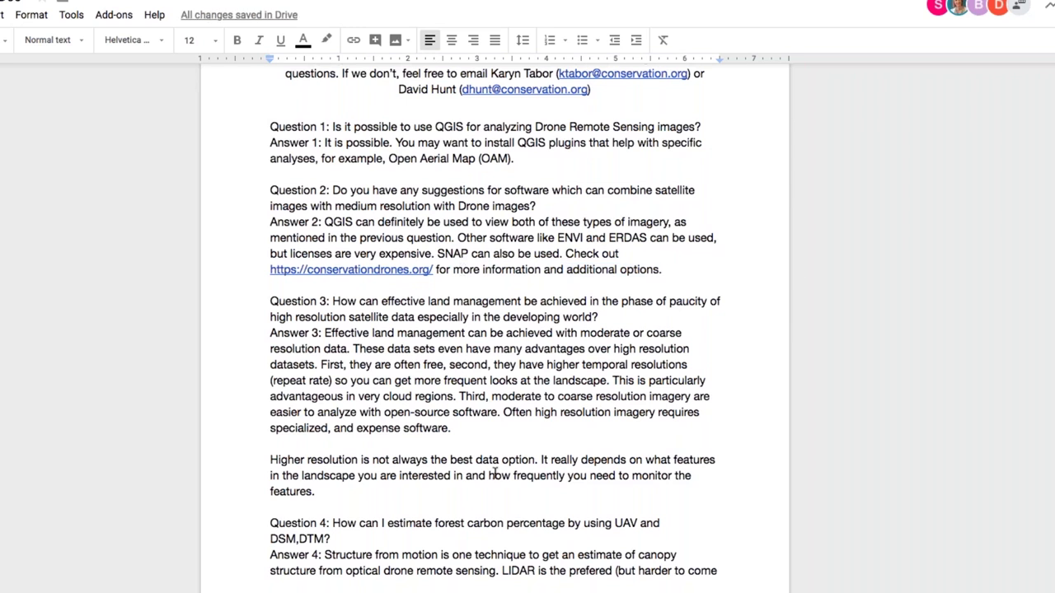
Insert "like the tropics" after "very cloud regions" in Answer 3.
double_click(510, 429)
scroll(510, 429, down, 3)
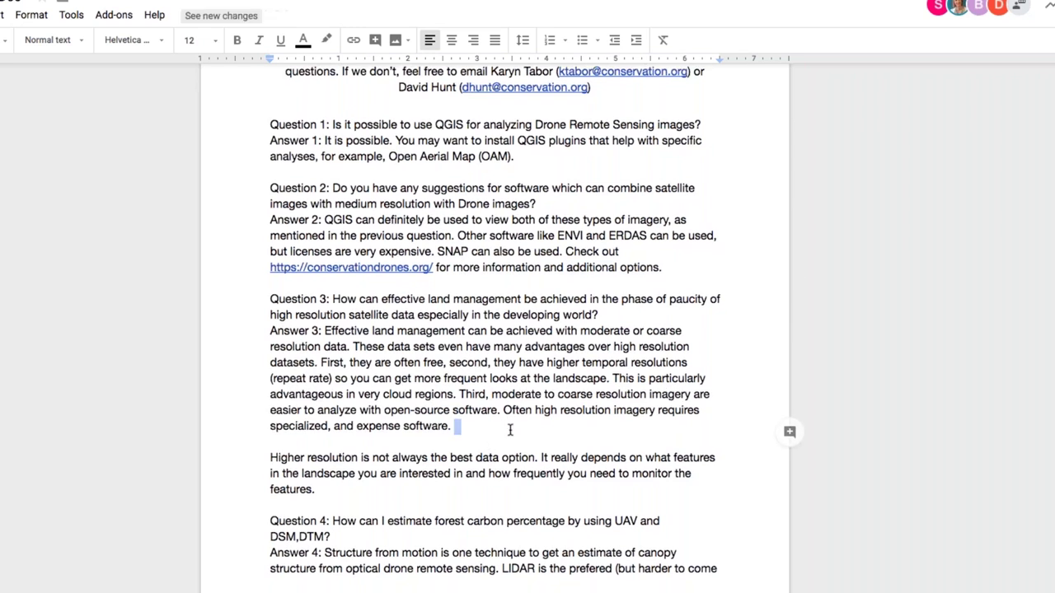
scroll(510, 429, down, 1)
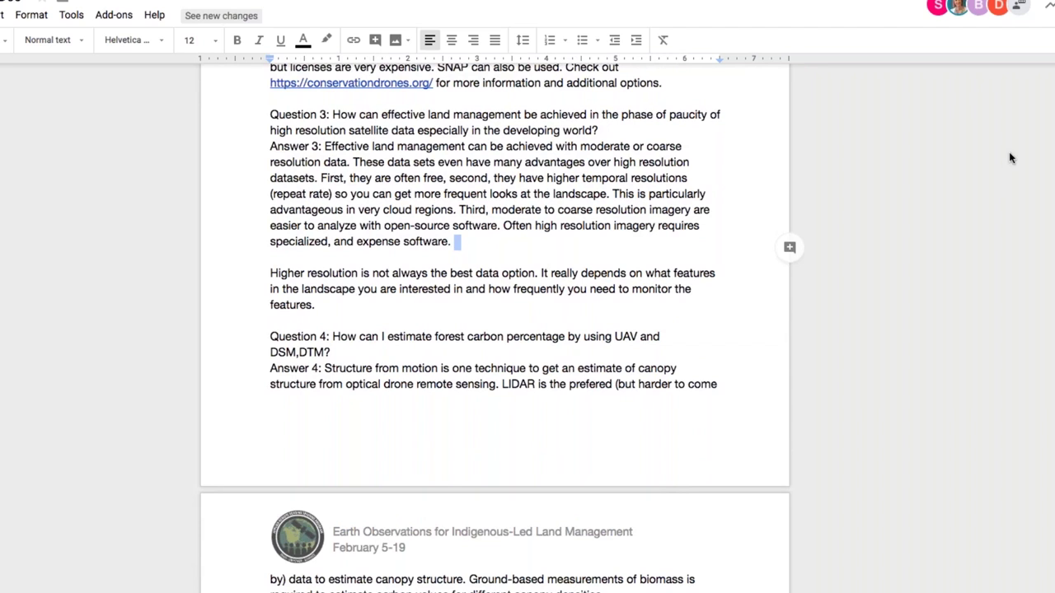
scroll(1010, 157, up, 2)
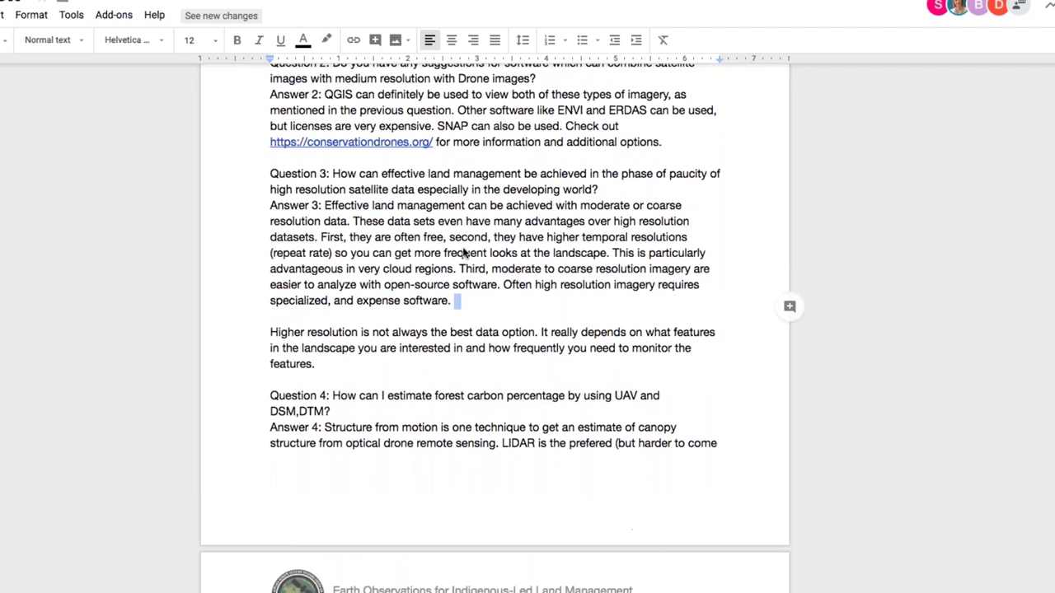
click(487, 306)
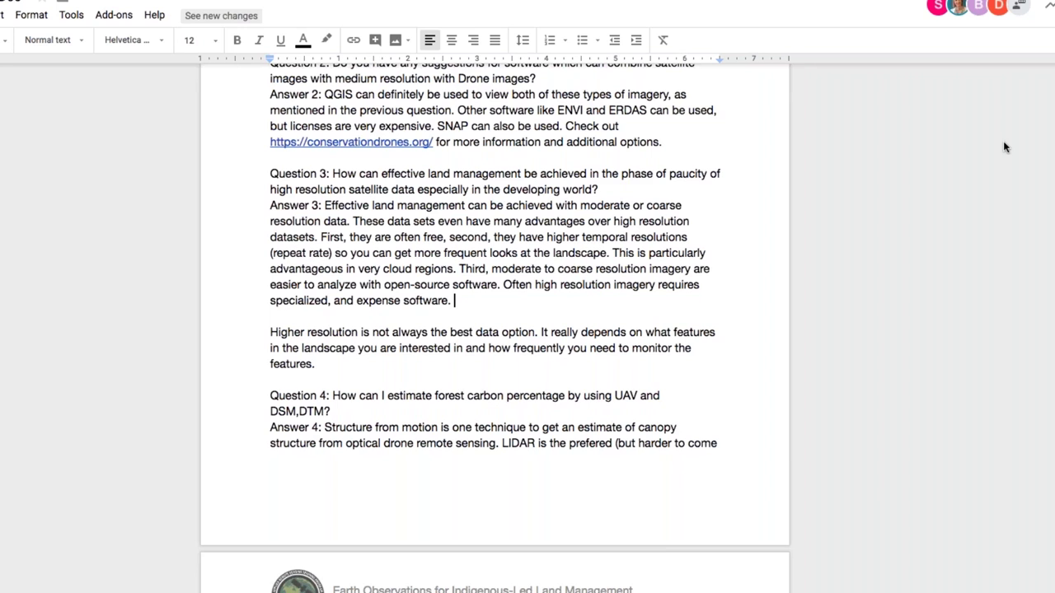
key(Up)
key(Up)
text(like the tropics)
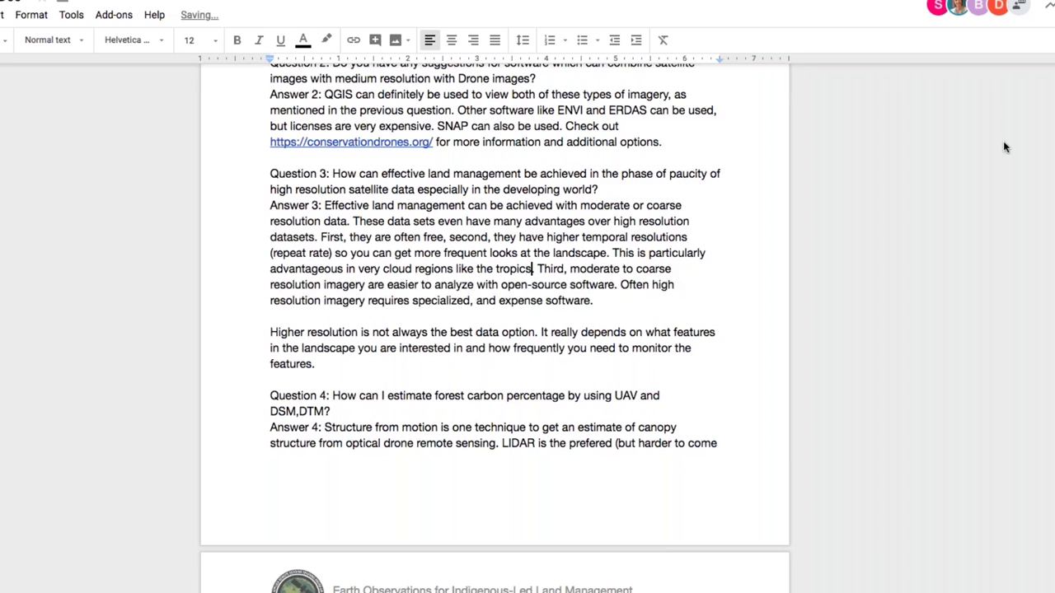
key(Down)
key(Down)
key(End)
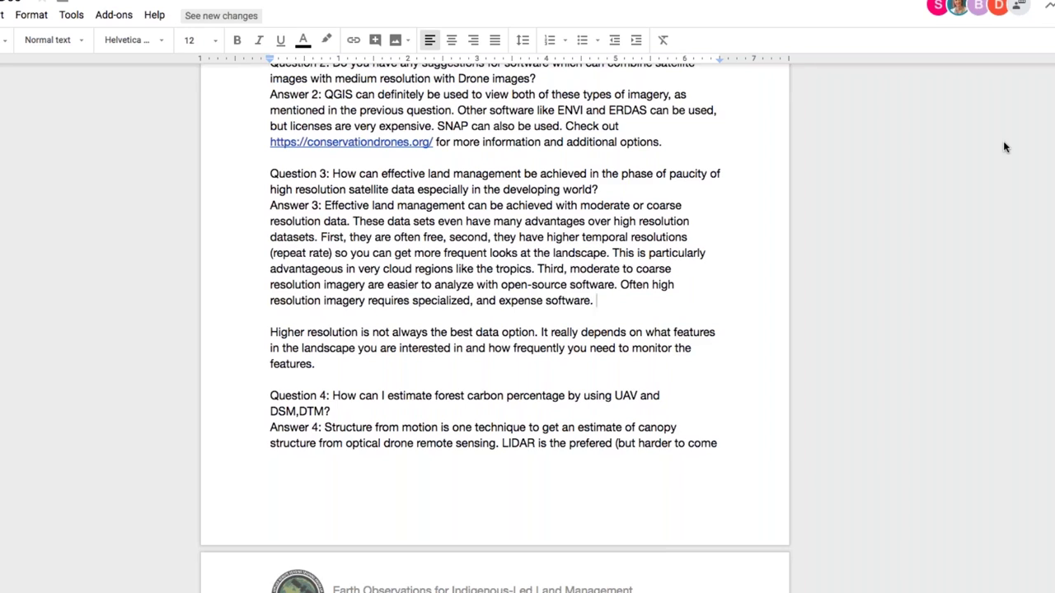
Read through the end of Answer 3 and Question 4 with its answer.
key(Down)
key(Down)
key(Down)
key(Down)
key(Down)
key(Left)
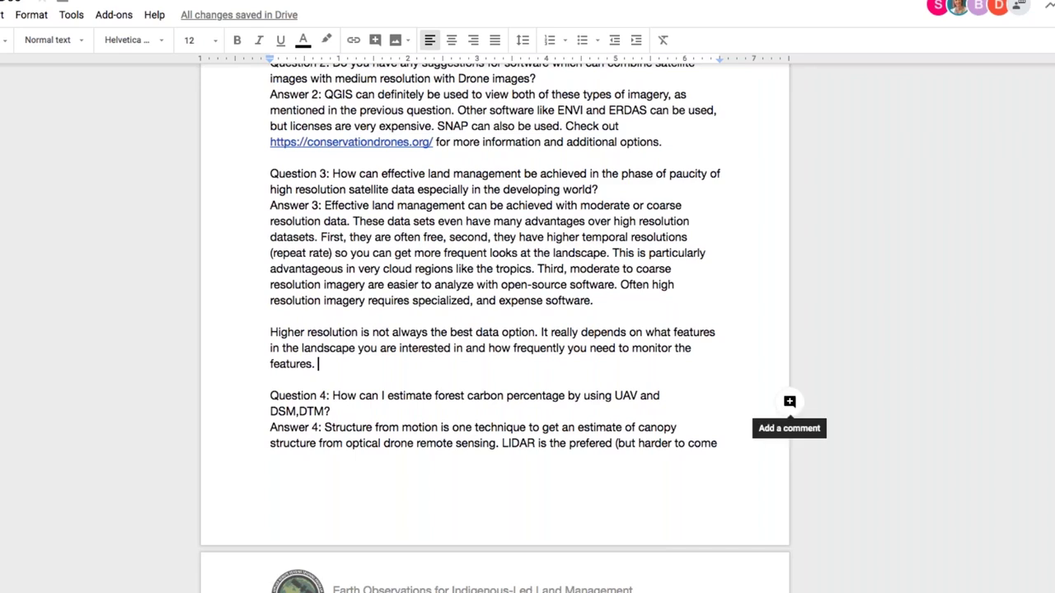
scroll(920, 372, down, 1)
scroll(920, 376, down, 5)
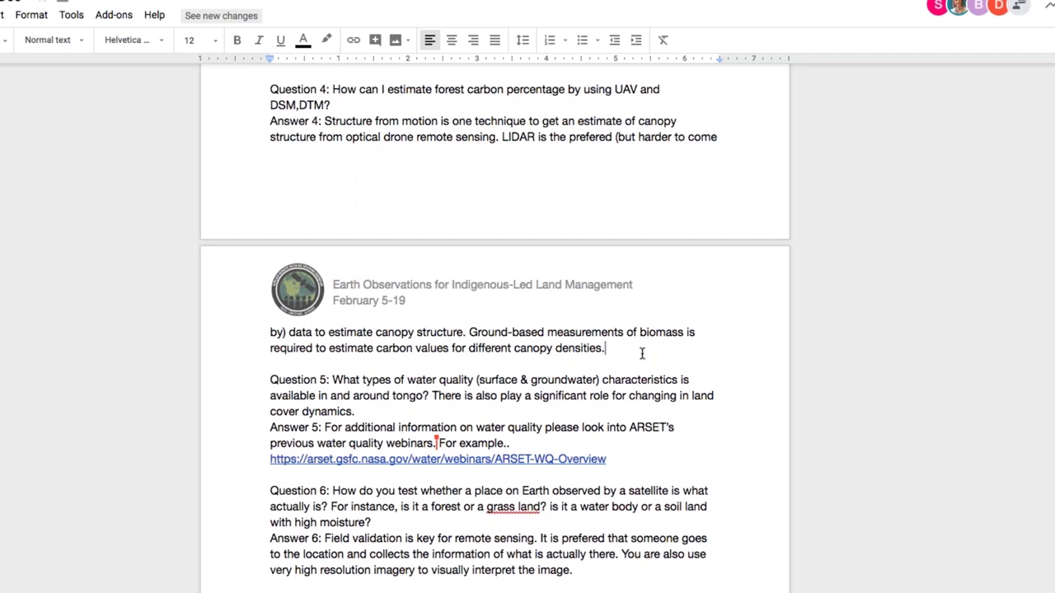
scroll(642, 353, down, 1)
scroll(642, 353, up, 1)
scroll(642, 353, up, 1)
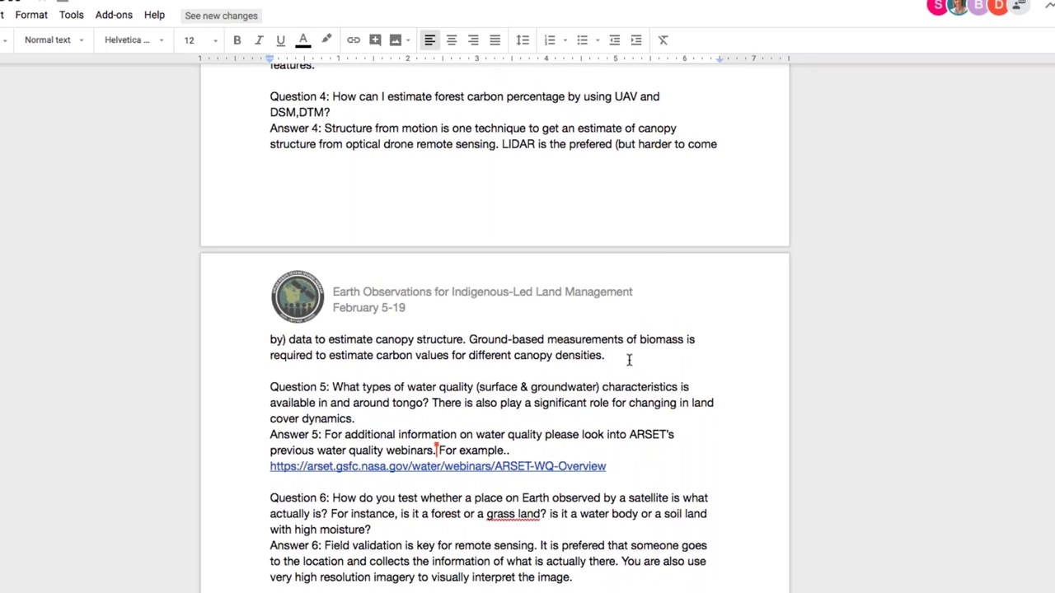
Replace the two periods after "For example" in Answer 5 with a colon.
scroll(629, 359, down, 5)
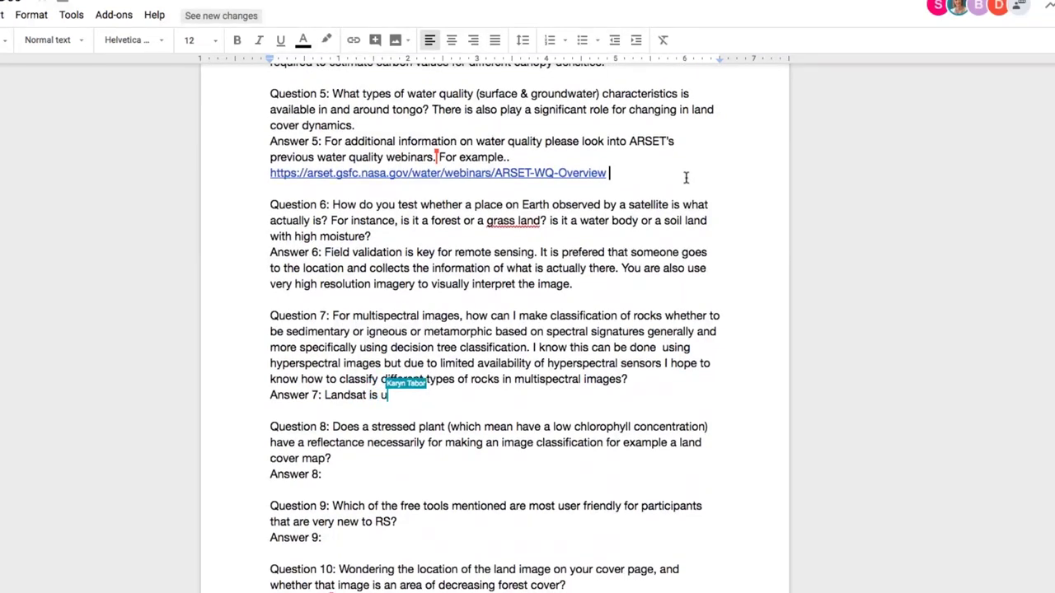
key(Home)
key(Right)
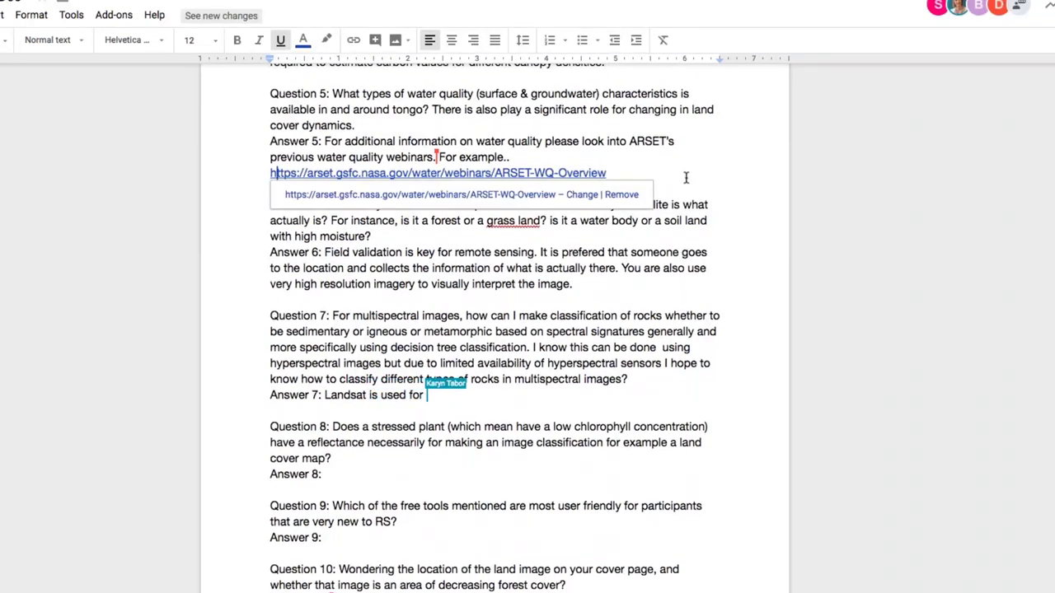
key(Left)
key(Left)
key(BackSpace)
key(BackSpace)
text(:)
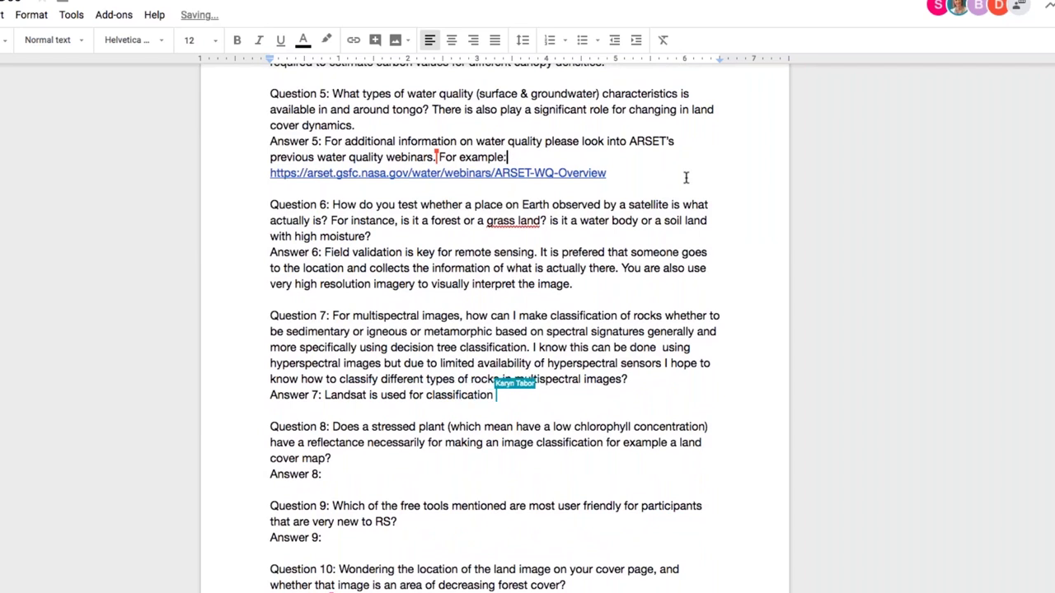
key(Down)
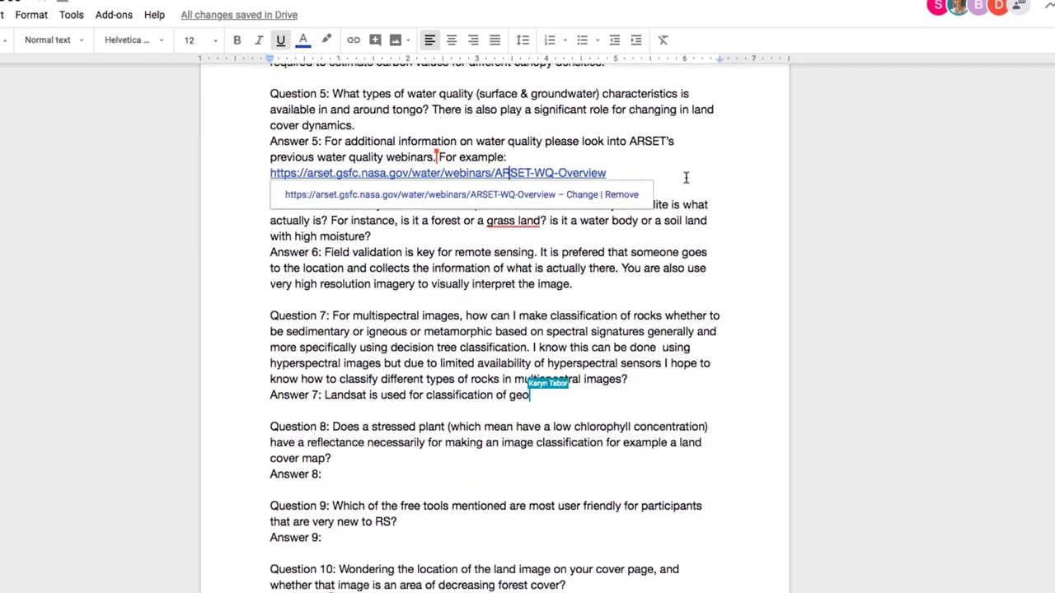
key(Down)
key(Left)
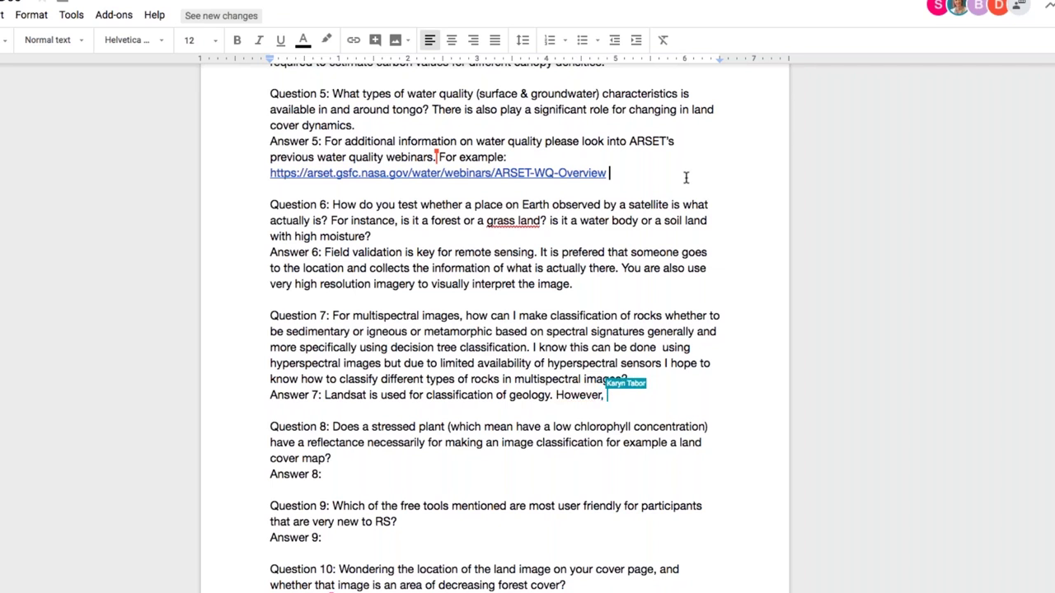
Add ". When this Q&A sheet comes out, you can follow this link" after the water quality webinar link in Answer 5.
double_click(592, 281)
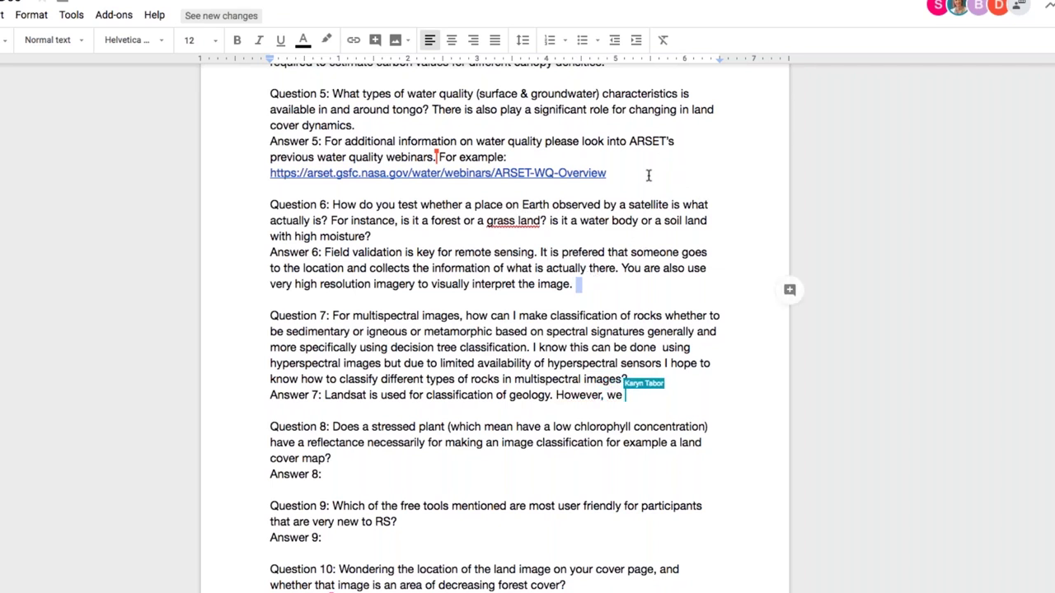
click(648, 174)
text(. When this QA)
key(BackSpace)
text(&A sheet comes out, y)
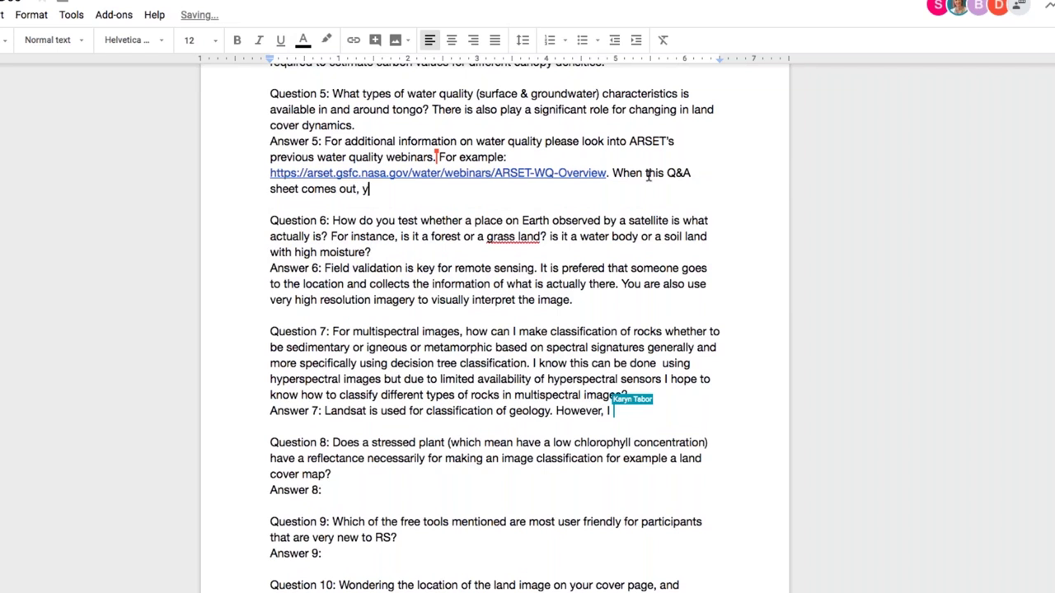
text(ou can follow this link)
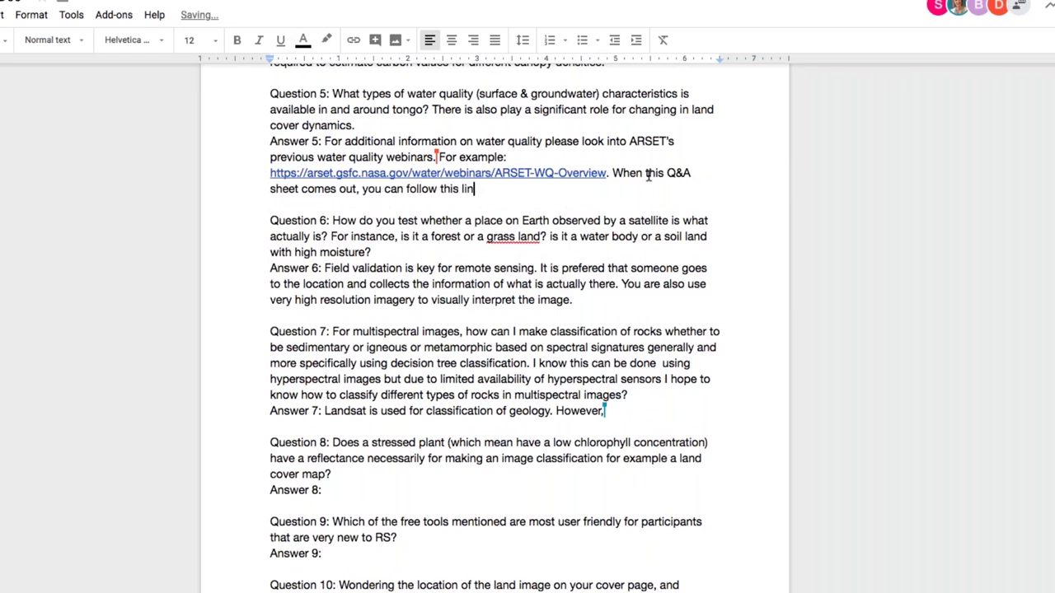
key(BackSpace)
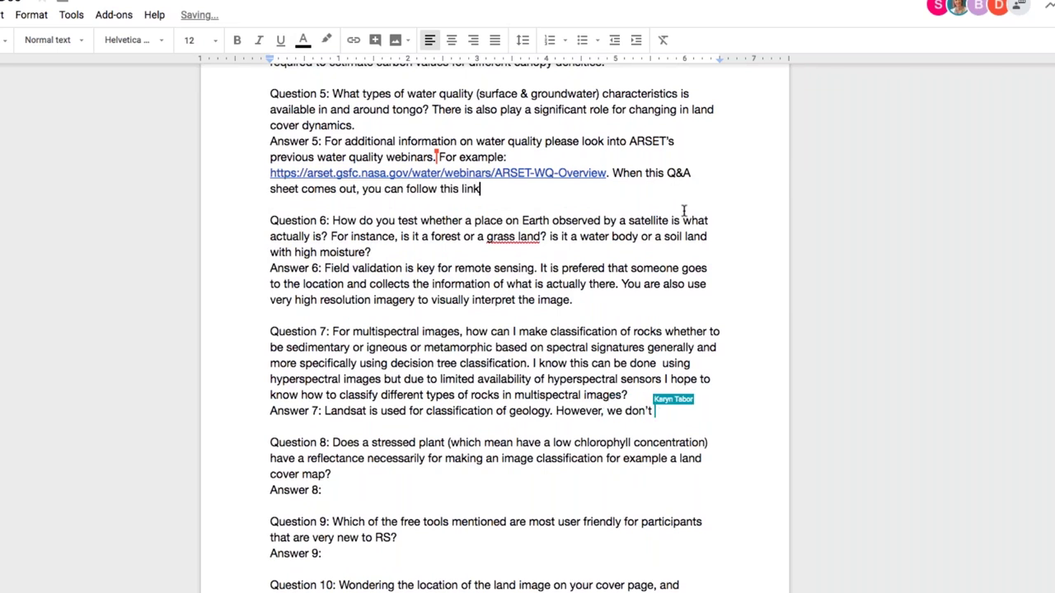
Append to Answer 6: "You can trust what satellites can see, for sure, but to get truly accurate representations you need field validation.".
click(599, 299)
scroll(599, 300, down, 3)
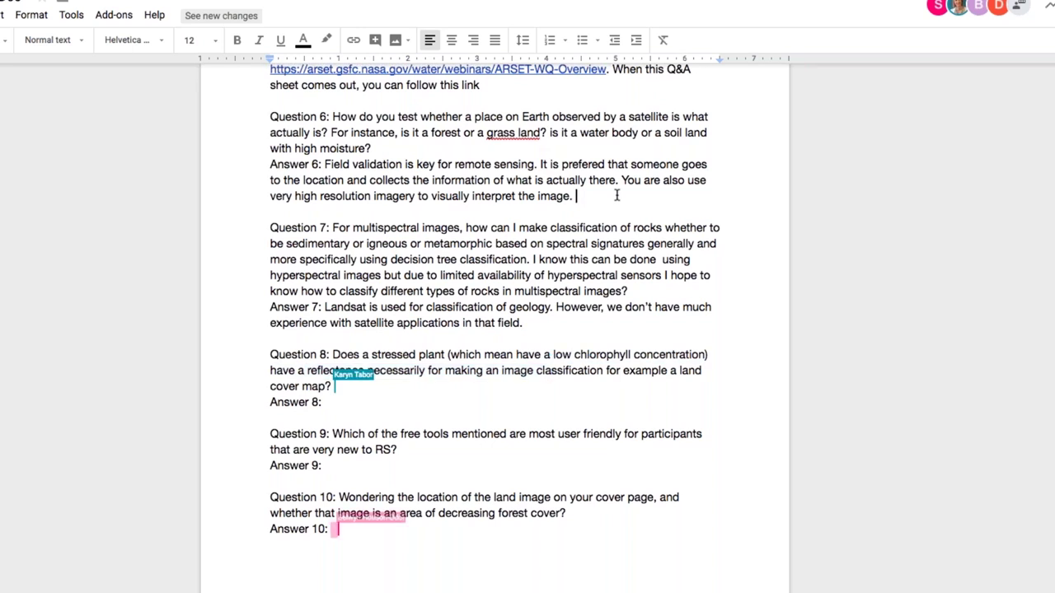
text(You can trust what sate)
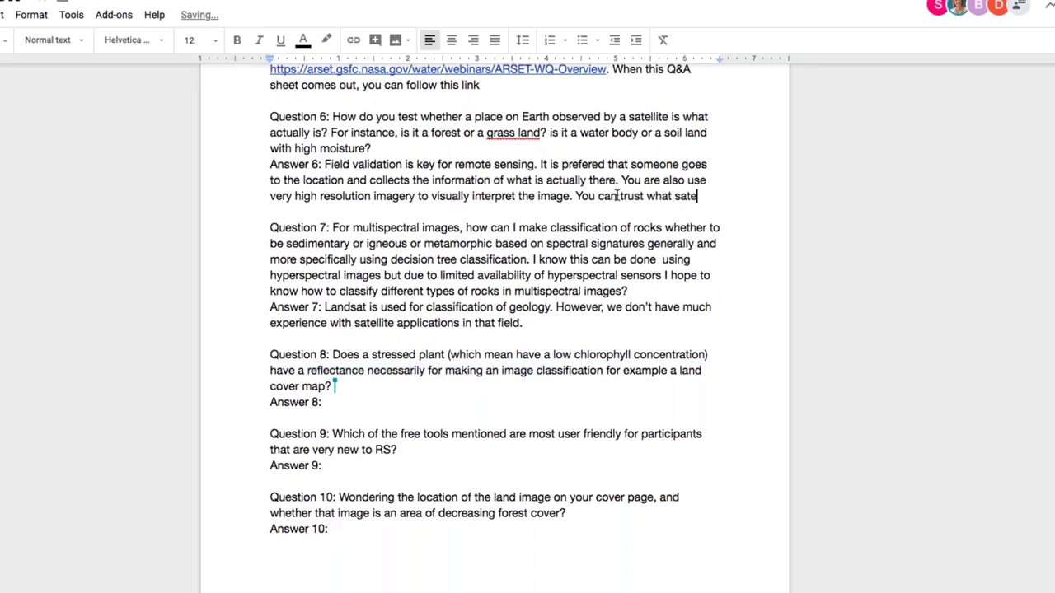
text(llites can see )
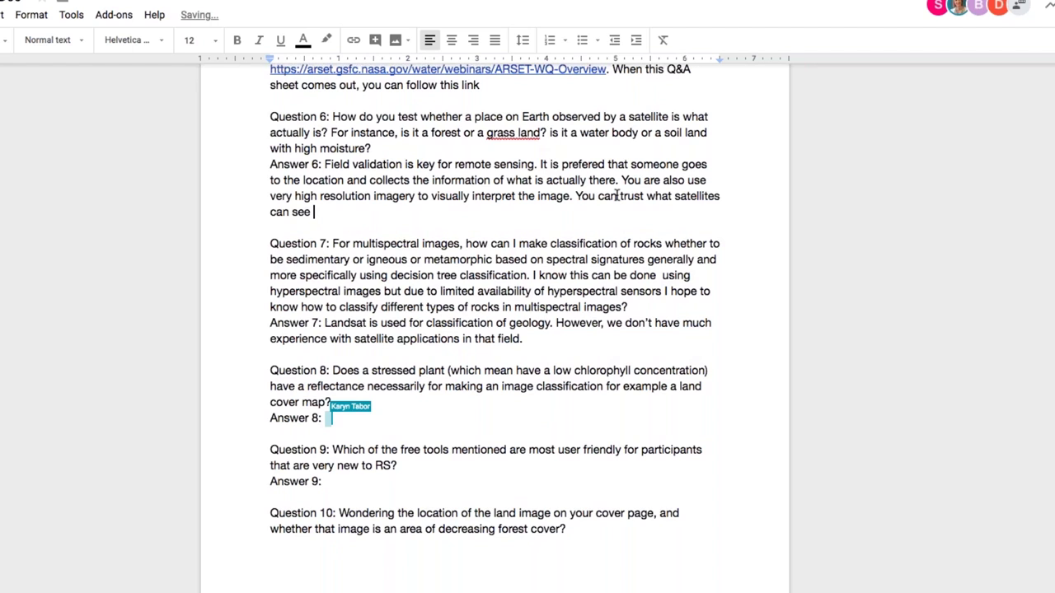
text(, for sur)
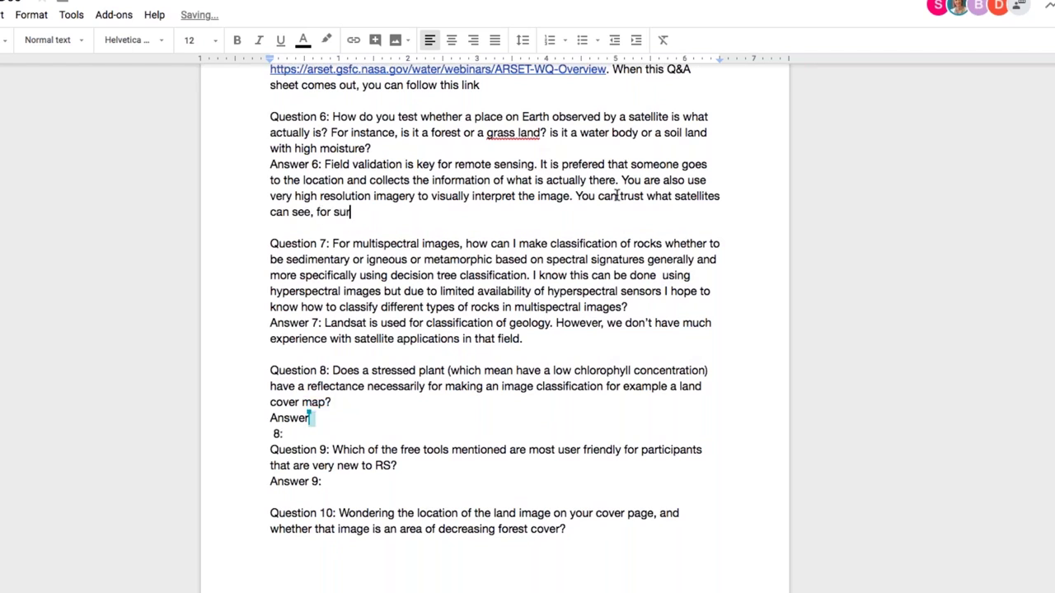
text(e, but to get trul)
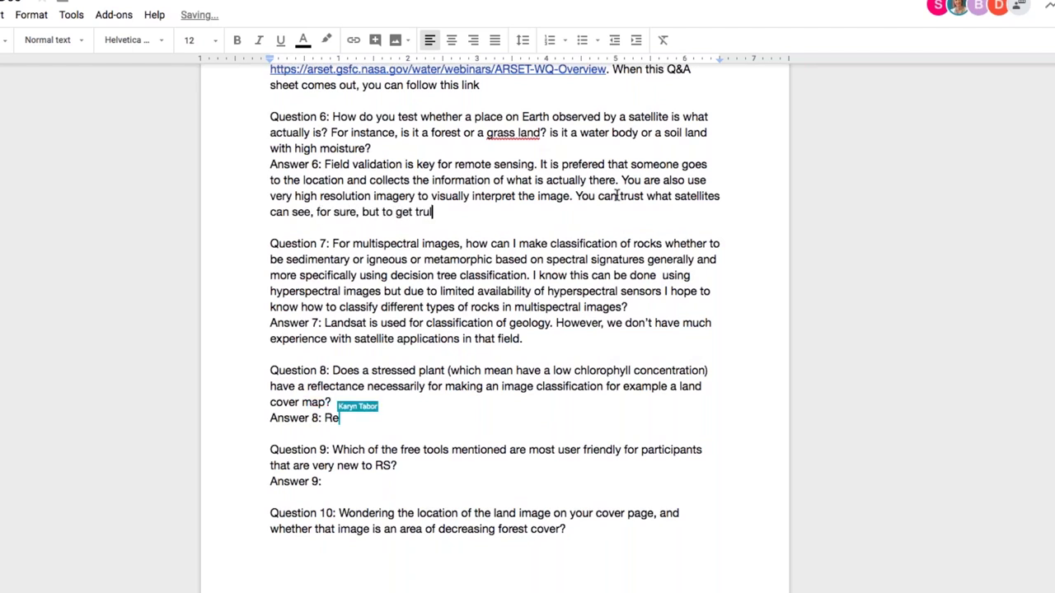
text(y accurate representa)
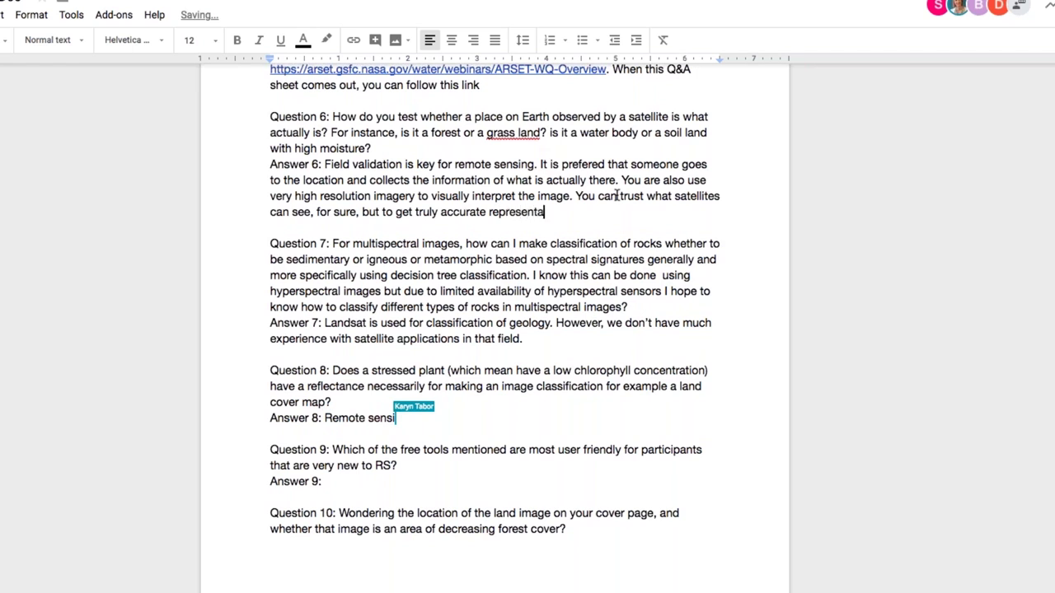
text(tions you need field validation.)
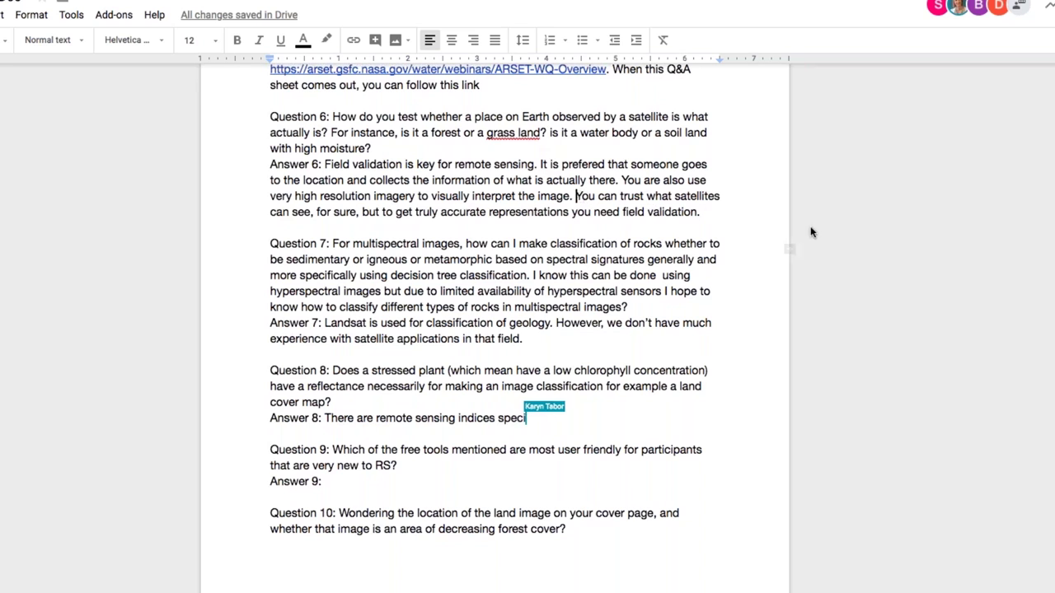
Add "High resolution can also be used if you look at small areas and look at detailed information" on a new line in Answer 6.
double_click(739, 212)
key(Return)
text(High resol)
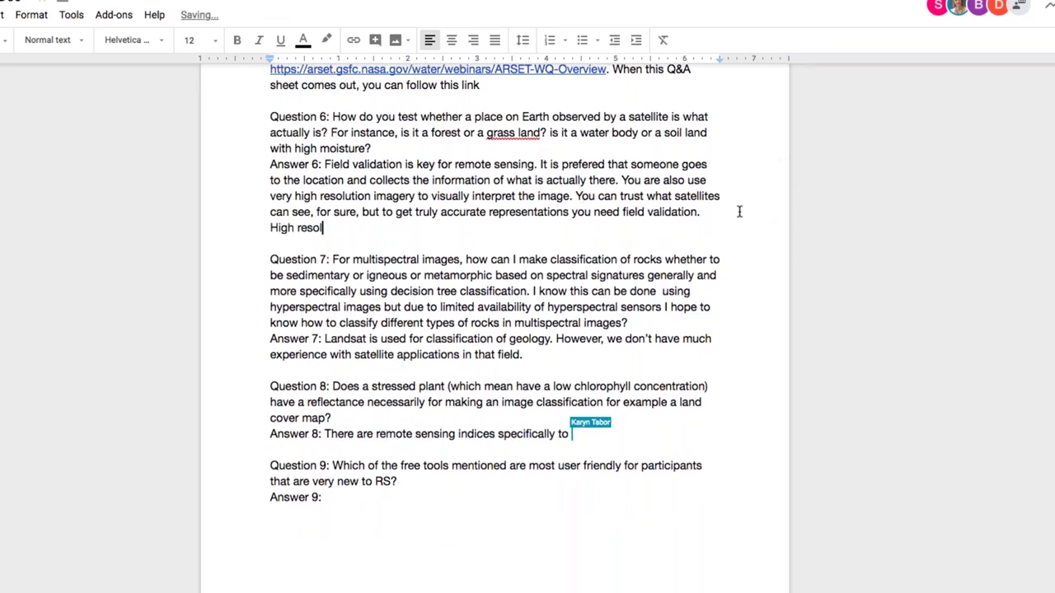
text(ution can also be used)
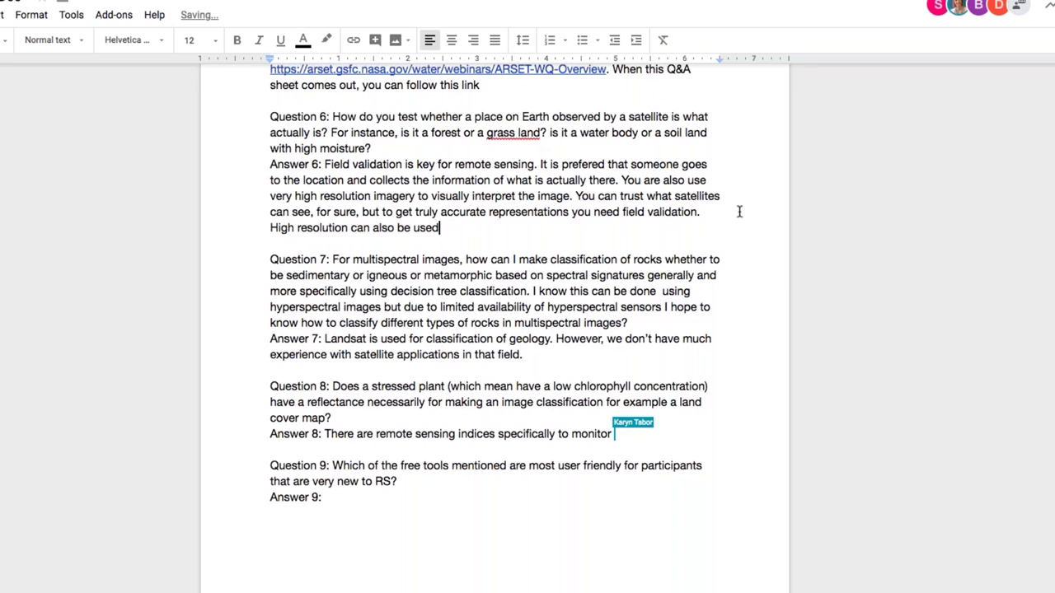
text( if you look)
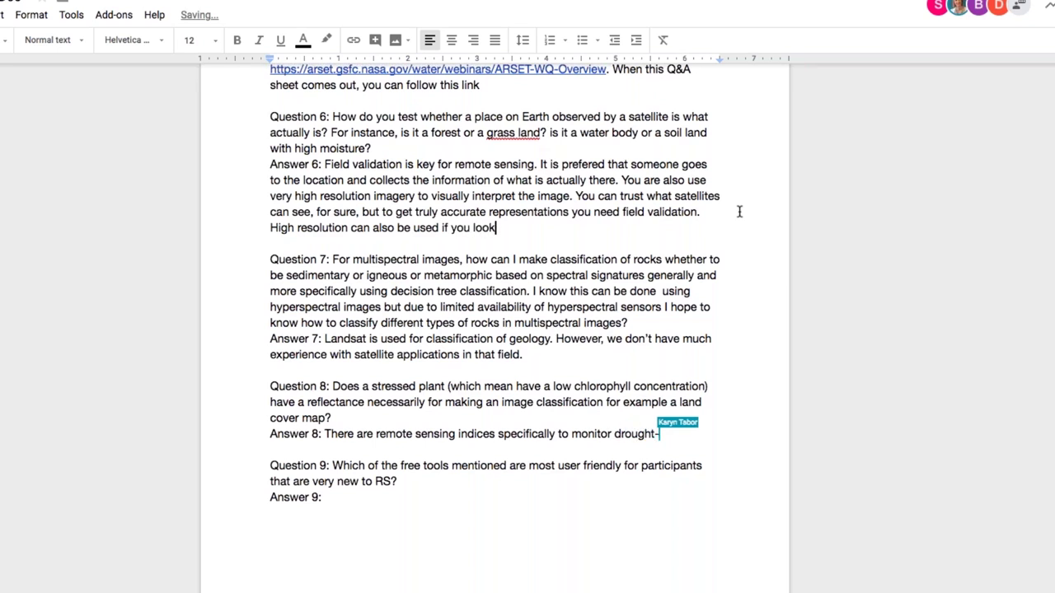
text( at small areas and look )
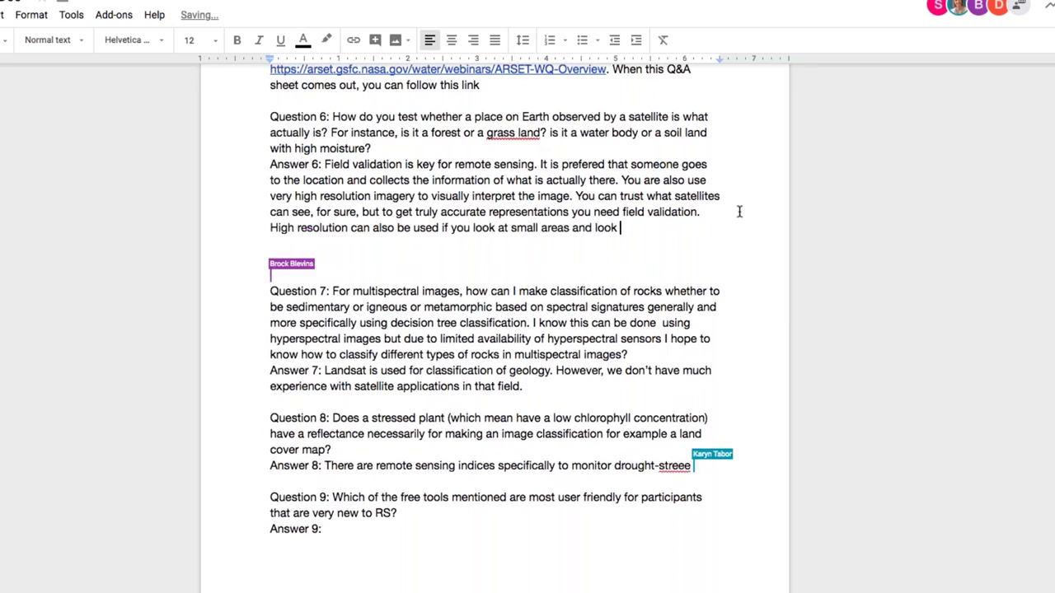
text(at detailed information)
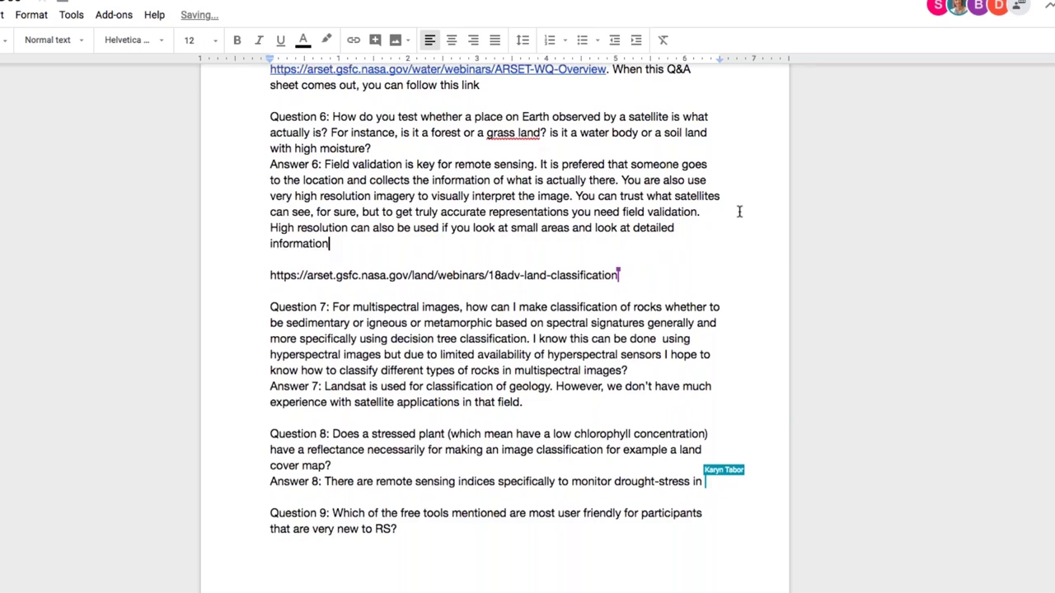
Remove the extra space between "done" and "using" in Question 7.
click(552, 401)
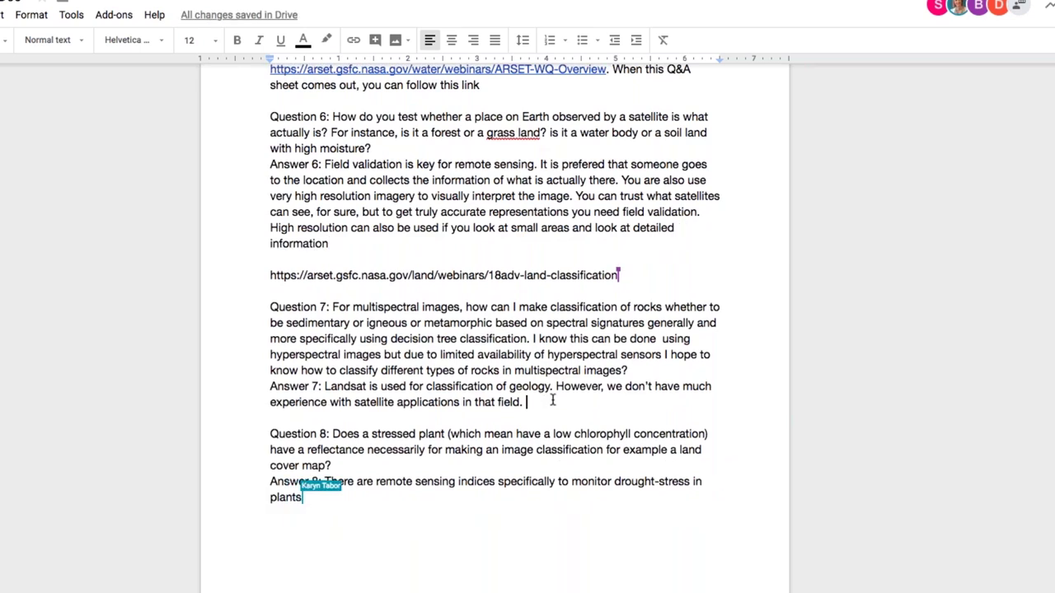
scroll(552, 400, down, 5)
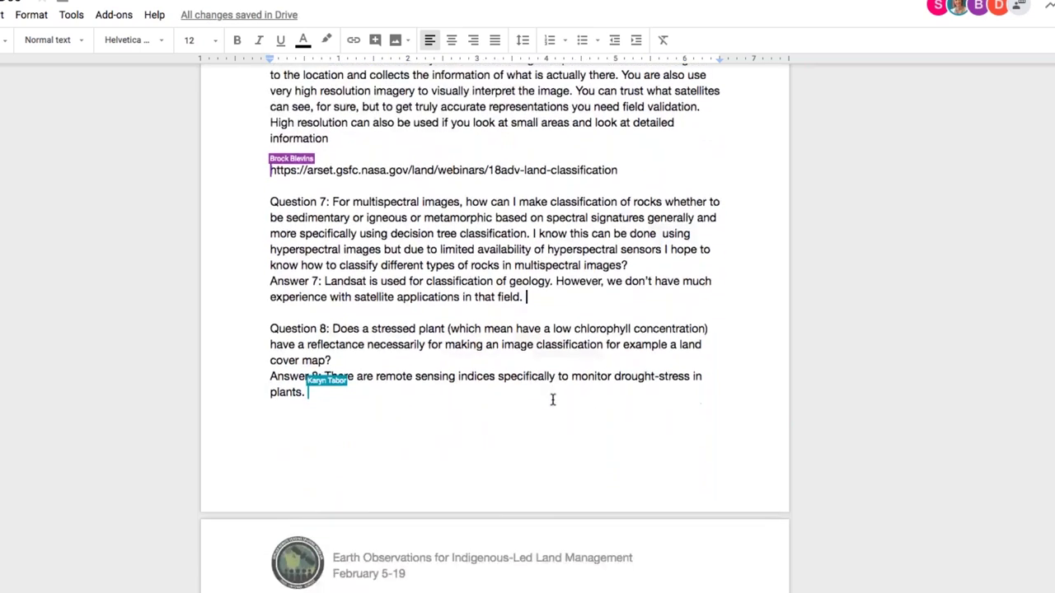
scroll(552, 399, down, 2)
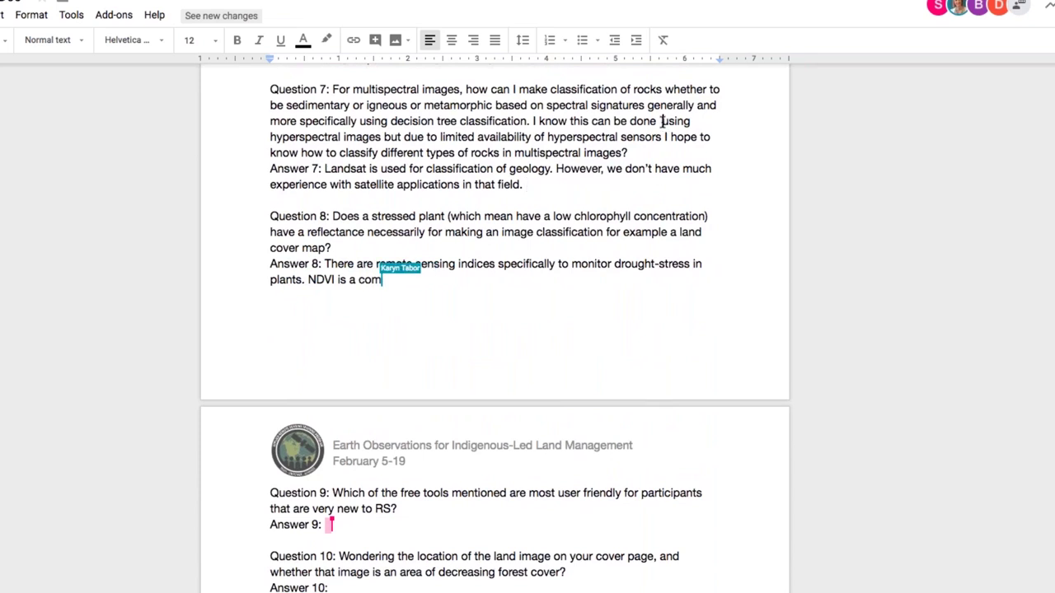
scroll(737, 170, up, 1)
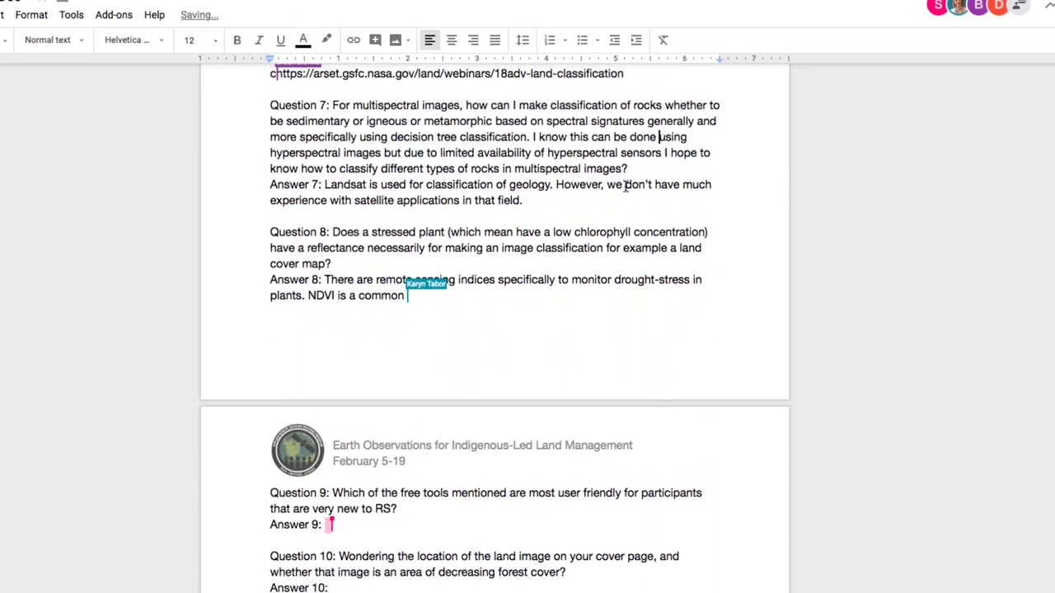
scroll(626, 185, down, 1)
click(592, 183)
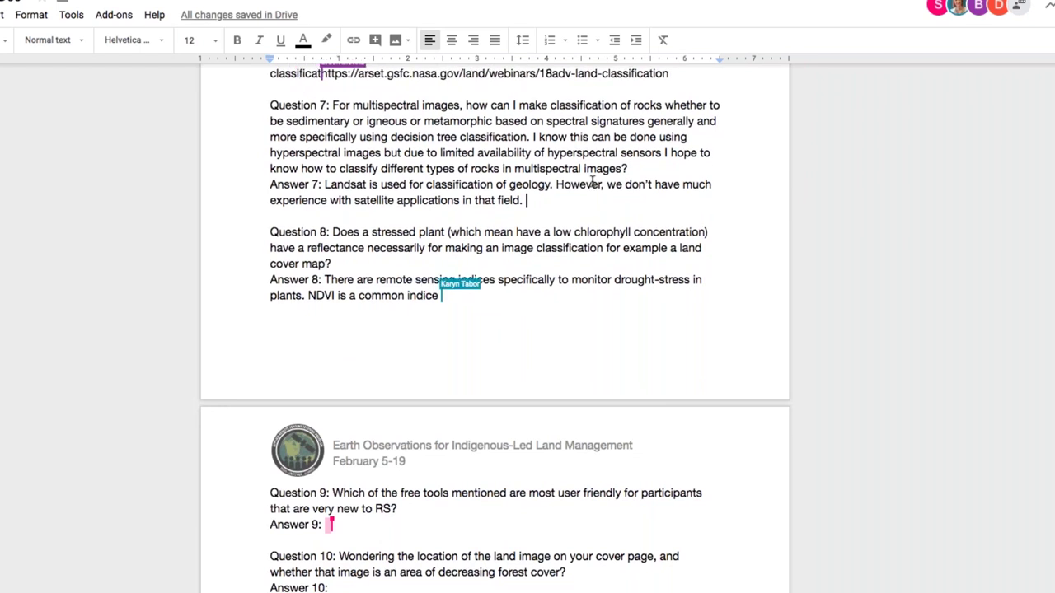
Correct the misspelled word "montiring" to "monitoring" in Answer 8.
scroll(592, 183, down, 1)
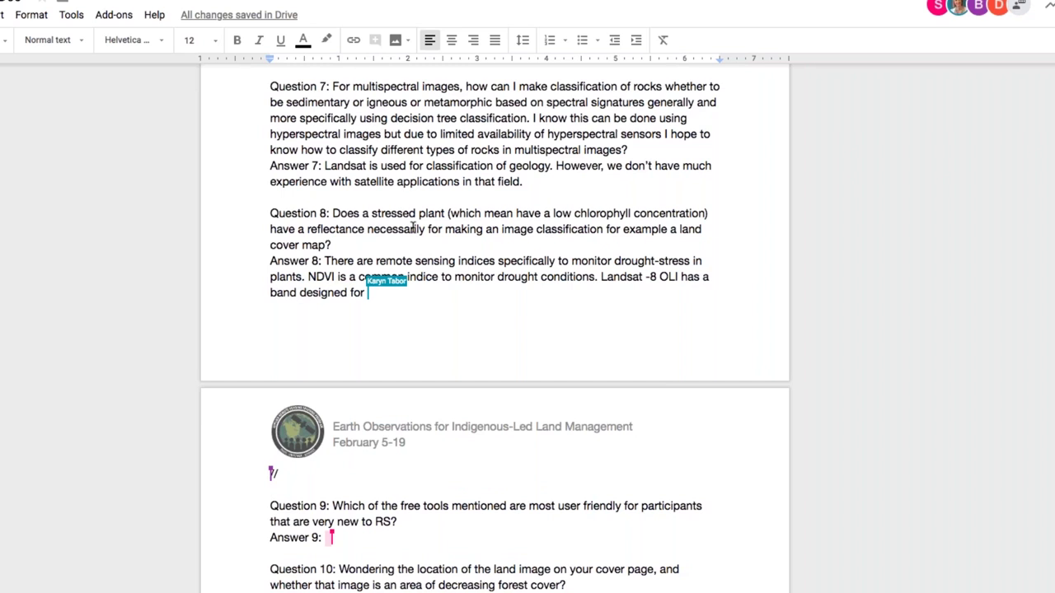
scroll(413, 227, down, 1)
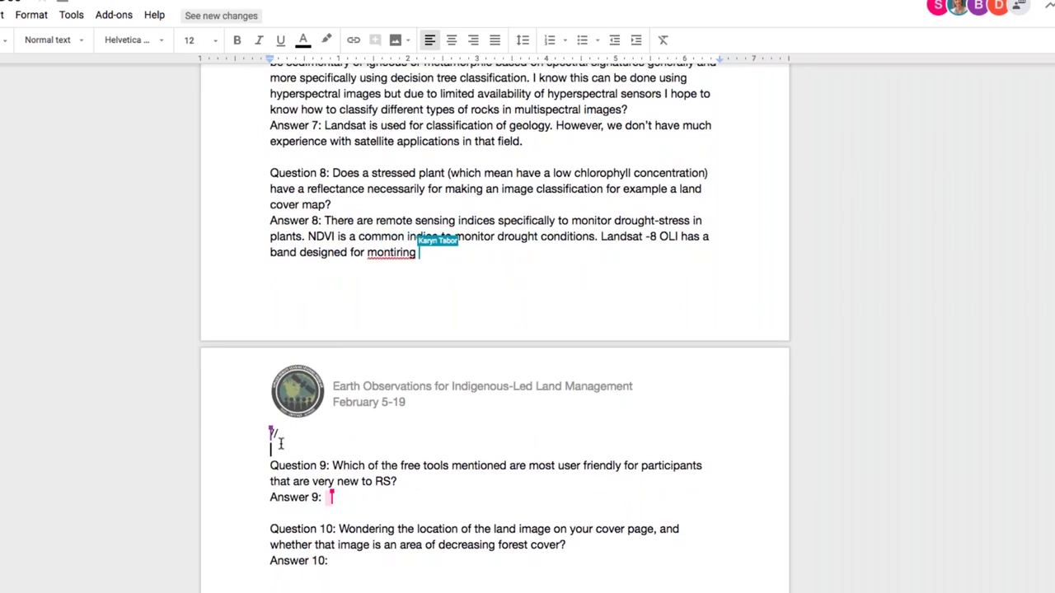
scroll(596, 398, down, 1)
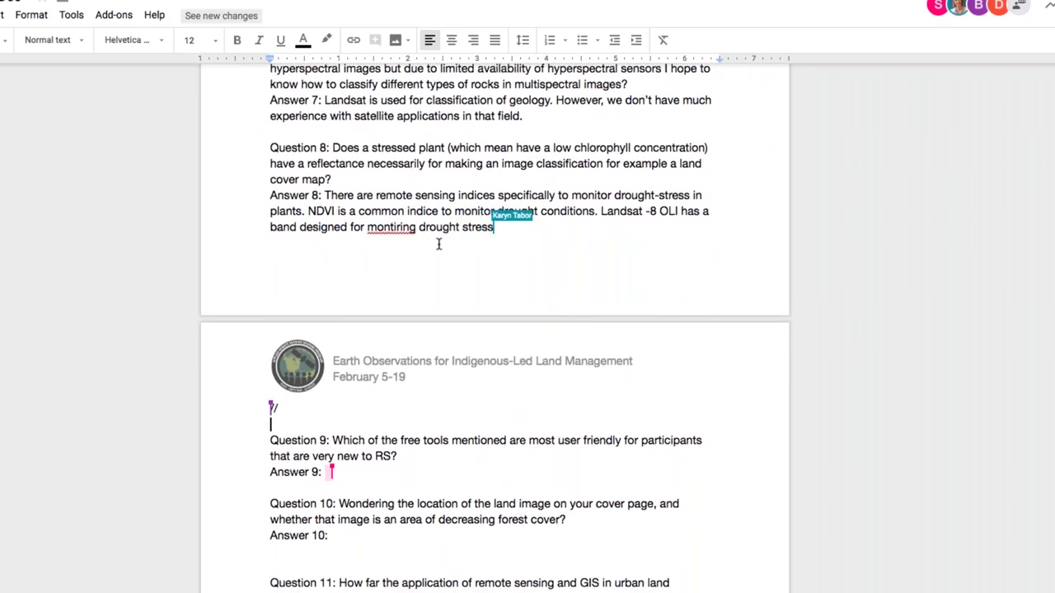
right_click(400, 227)
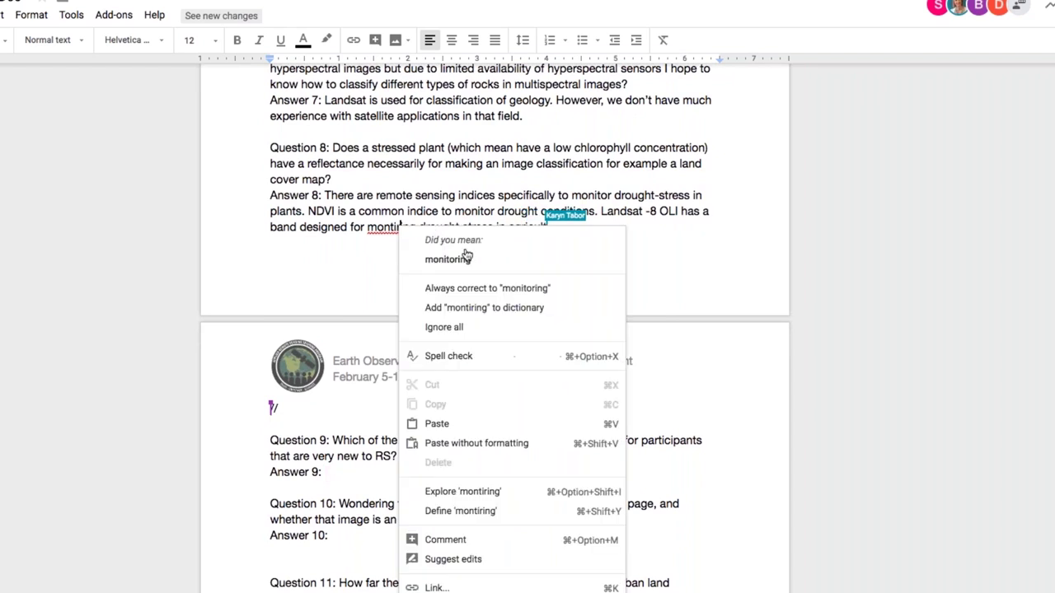
click(467, 257)
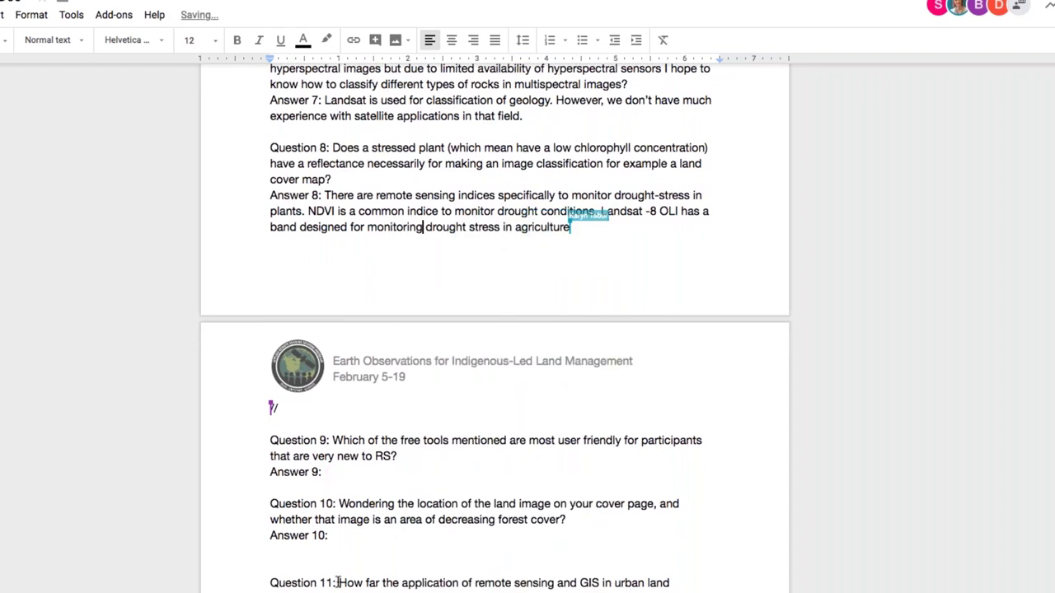
Add the line "EVI is the enhanced vegetation index can also be used." after Answer 8, above Question 9.
scroll(524, 337, down, 1)
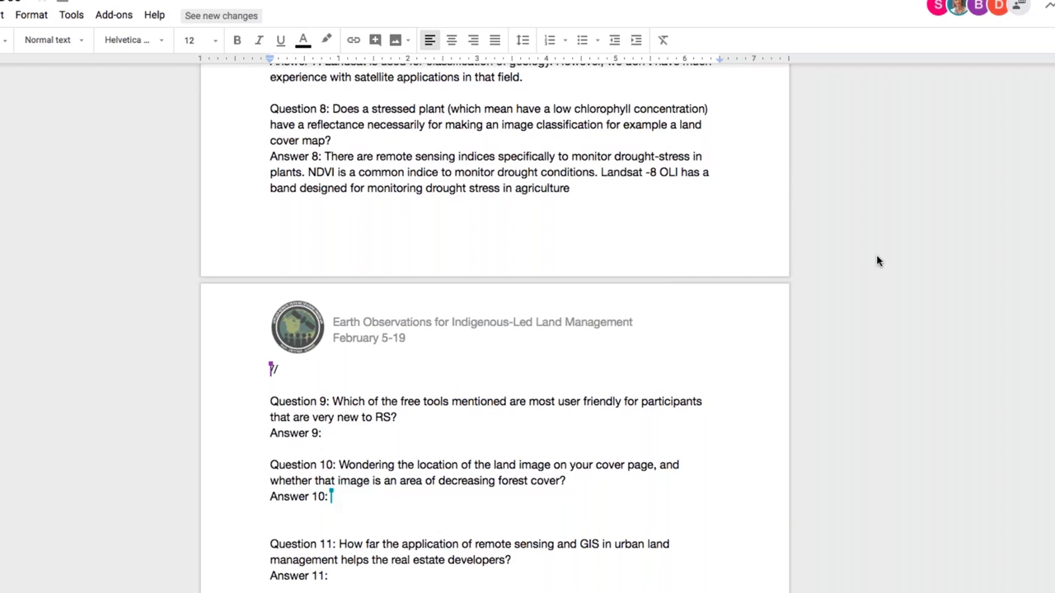
key(Return)
text(EVI is the enhav)
key(BackSpace)
text(nced vegetation index can also be used.)
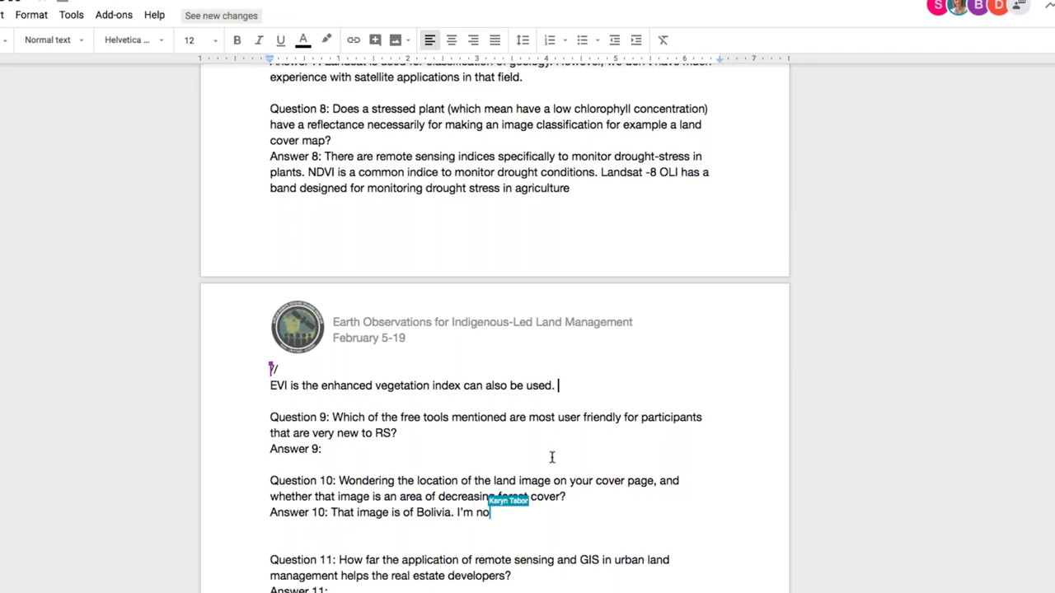
Write Answer 9: "If you're brand new to remote sensing, I would say - the Landsat Explorer application, while you can't do much analysis is a great intro tool.".
double_click(520, 445)
scroll(520, 446, down, 3)
scroll(520, 445, down, 2)
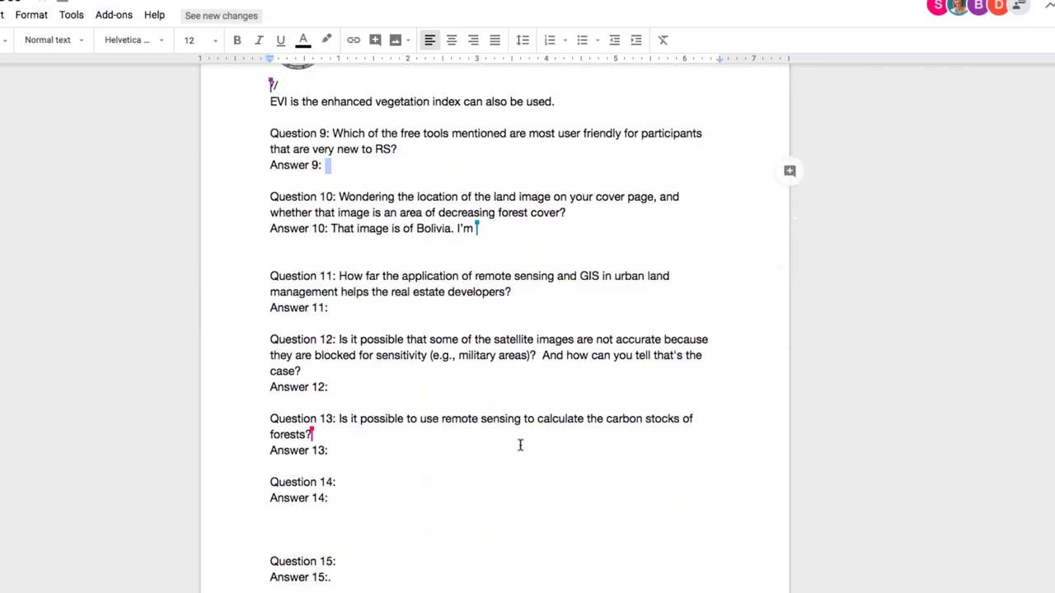
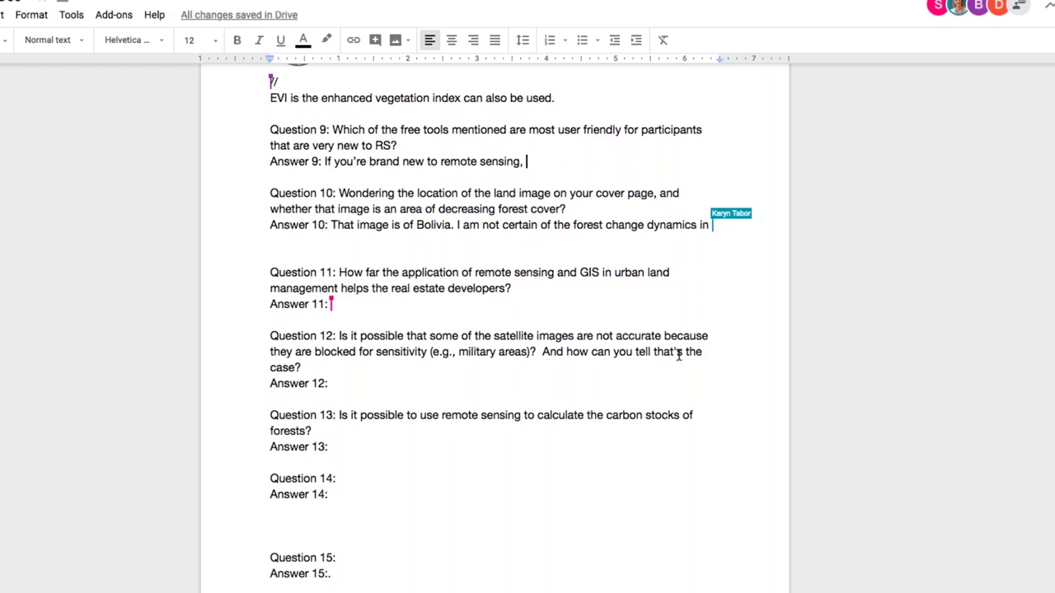
text(I would say - th)
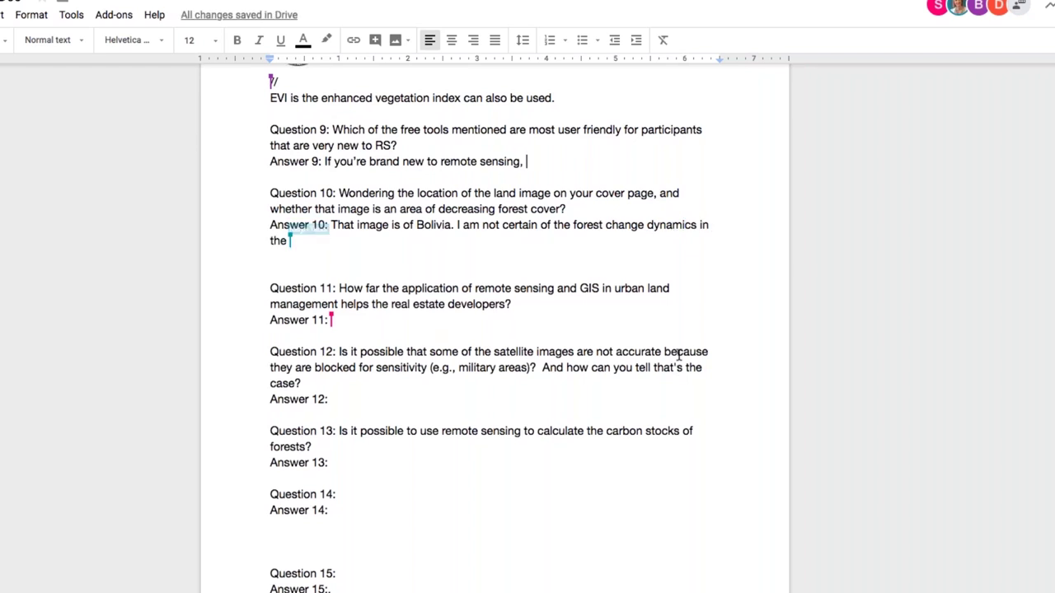
text(e Lan)
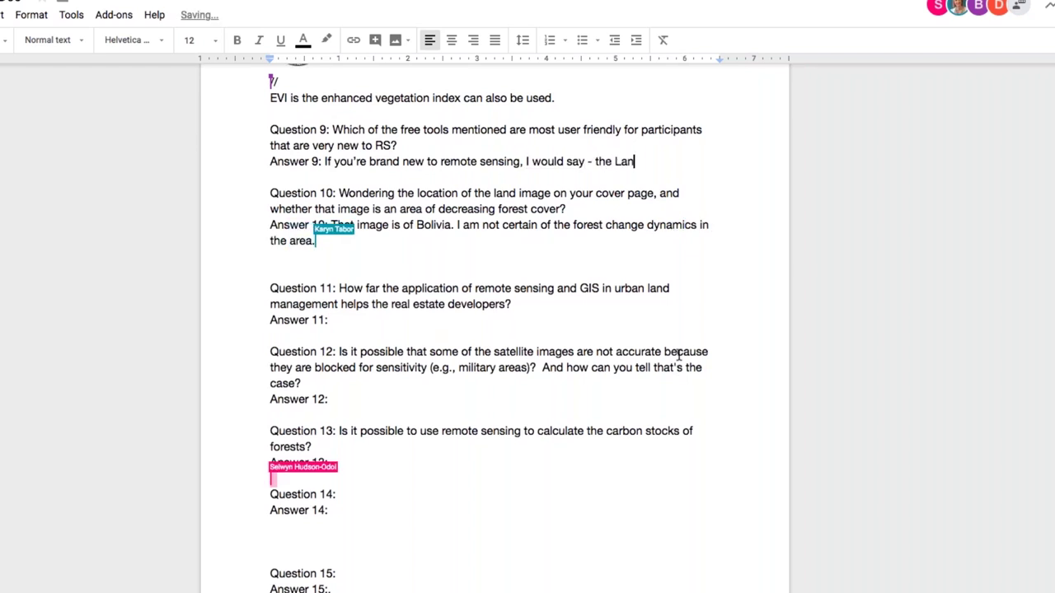
text(dsat Explorer applica)
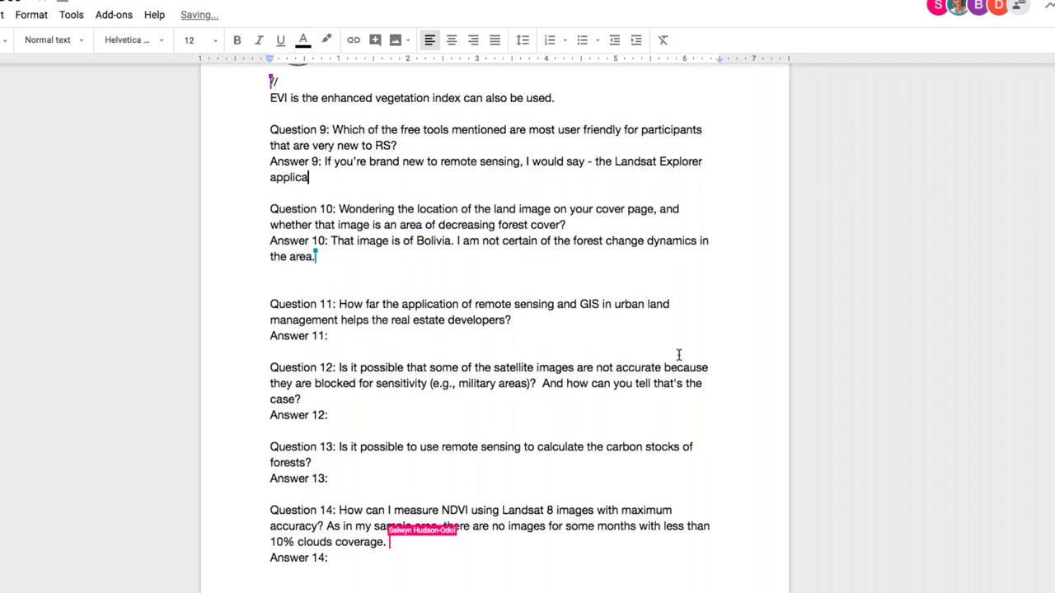
text(tion, while you can't do muc)
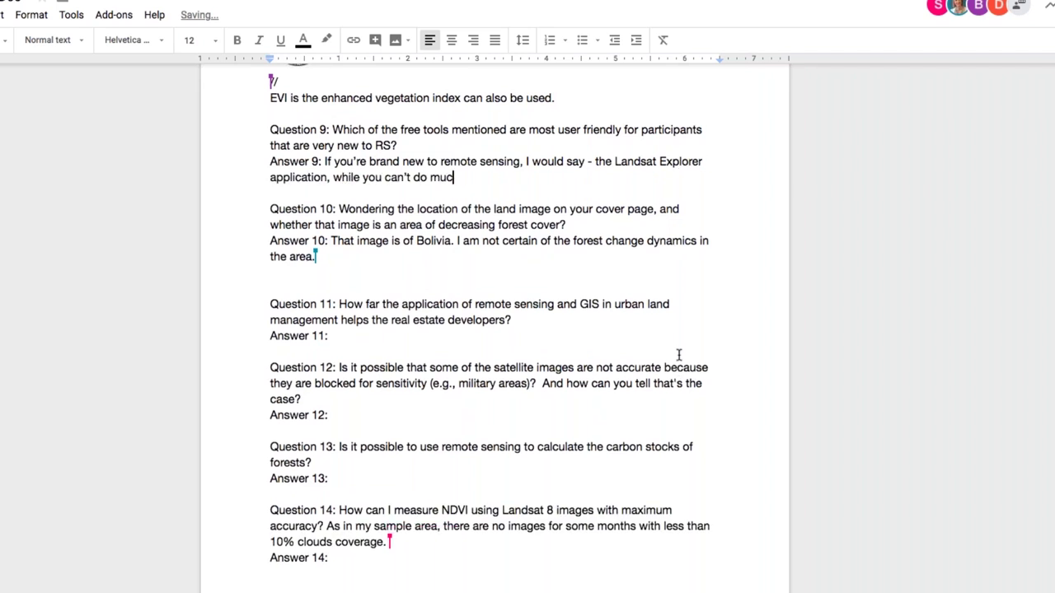
text(h analysis is a great intro tool )
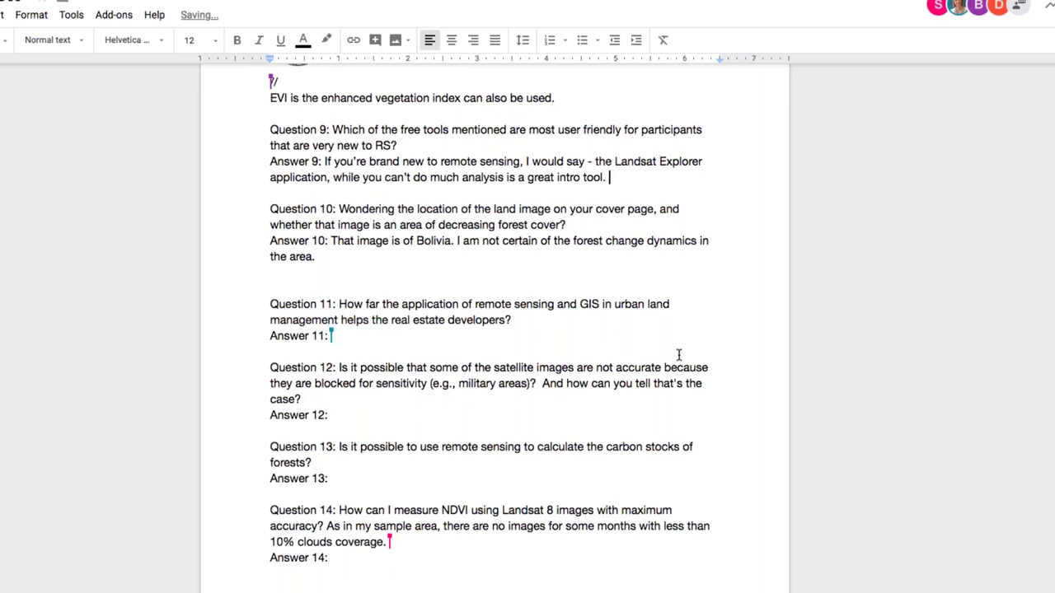
Continue Answer 9 with: "Just because it gets you familiar with the types of general analyses that can be done".
text(Just because it gets )
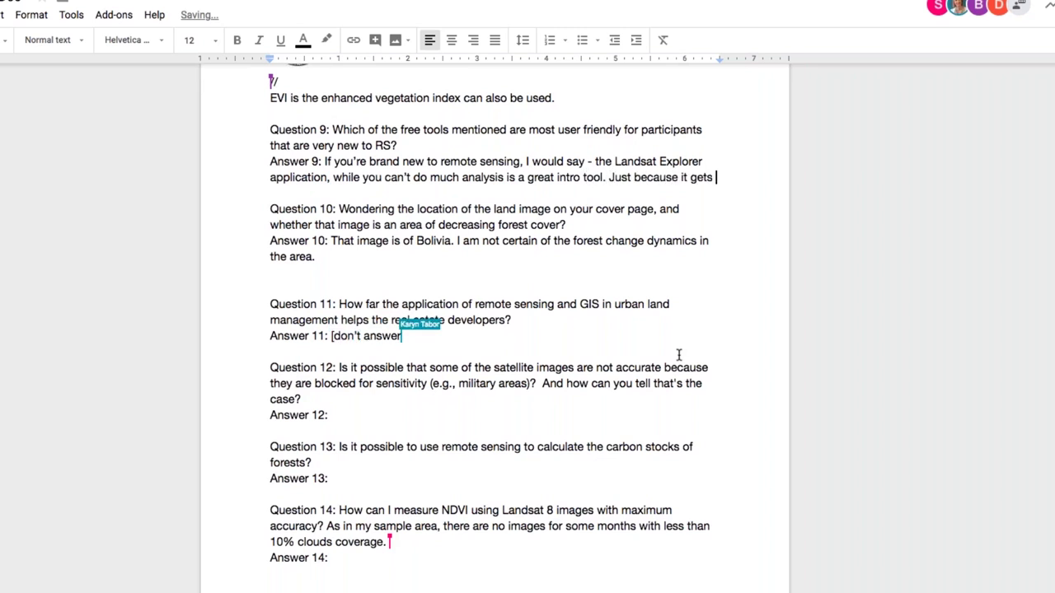
text(you familiar with the th)
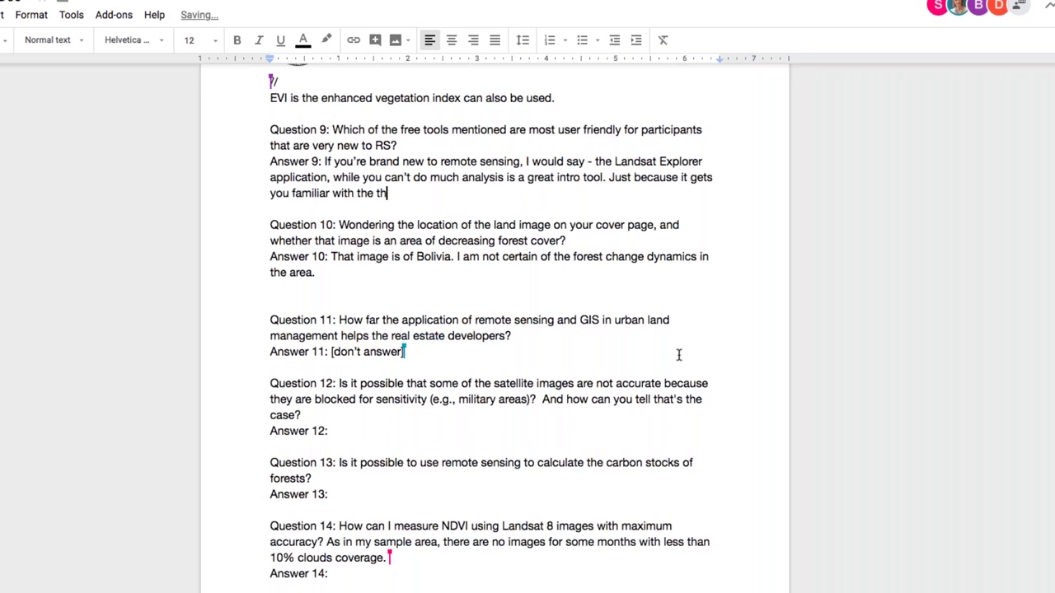
key(BackSpace)
text(ypes of general anal)
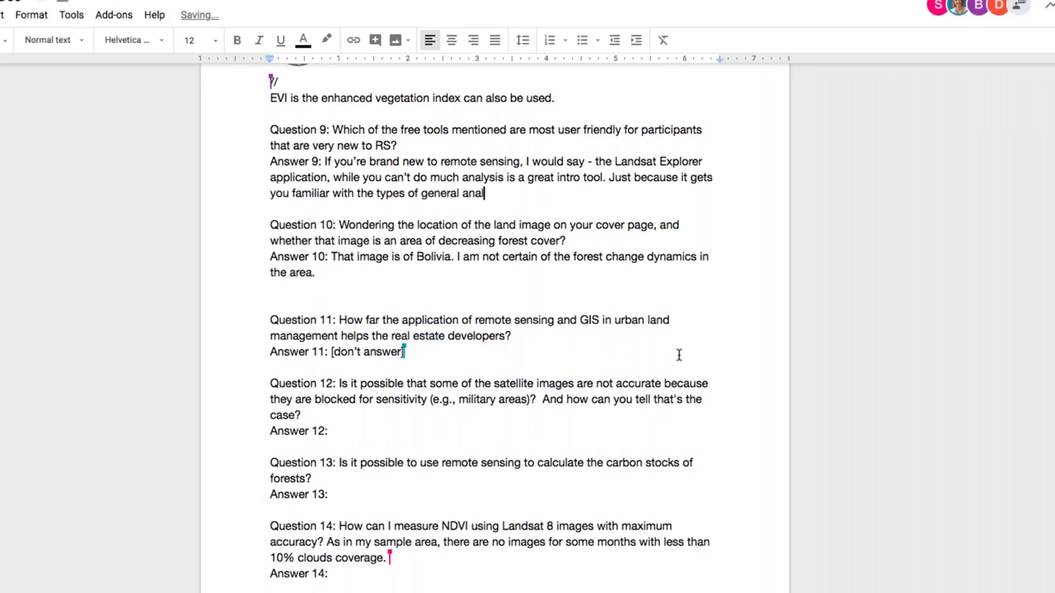
text(ysies)
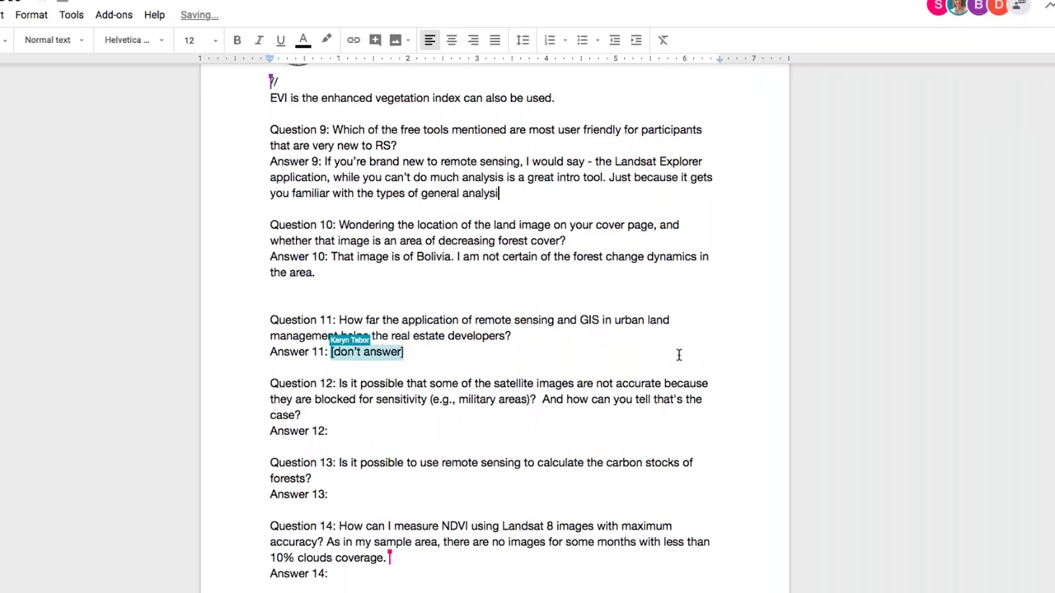
key(BackSpace)
text(es that can be done )
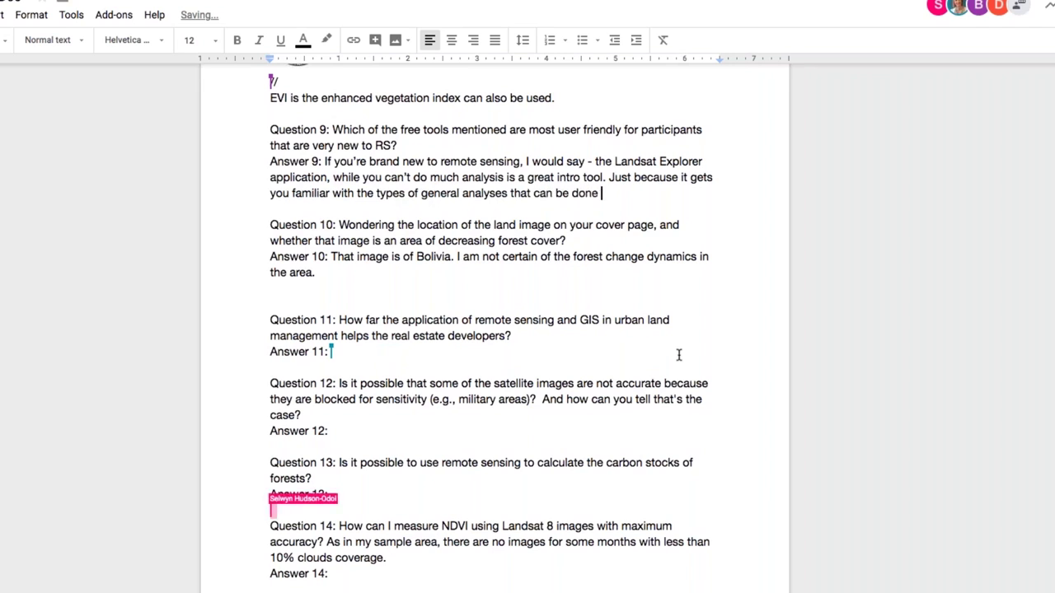
Continue Answer 9: "and can get you a visualization of what different bands do, how clouds affect imagery. After that - that's a great question.".
text(and can get you a visu)
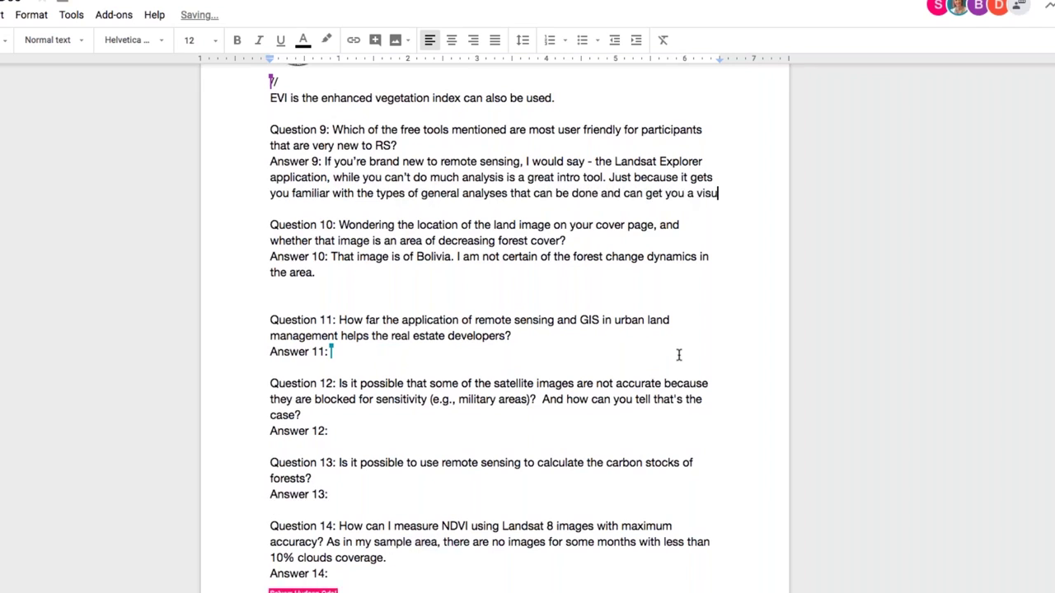
text(alization of what different b)
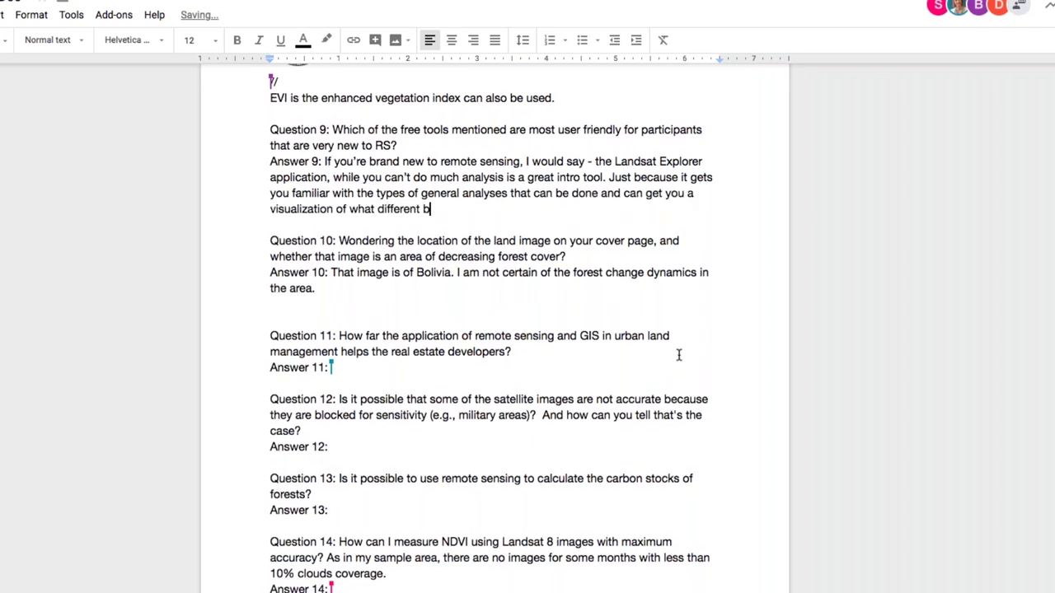
text(ands do, how clouds affe)
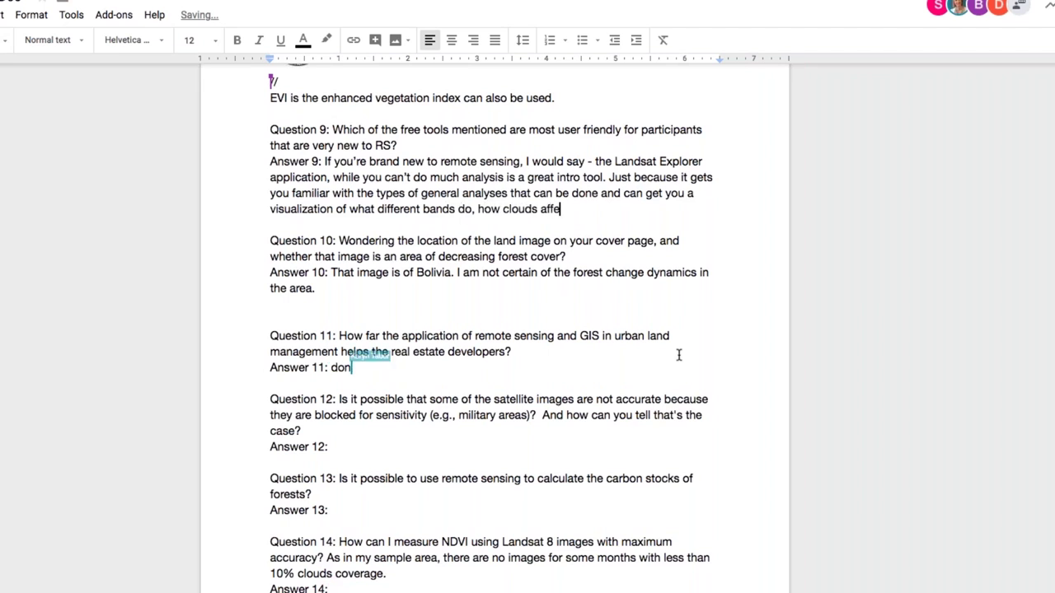
text(ct imagery. After that )
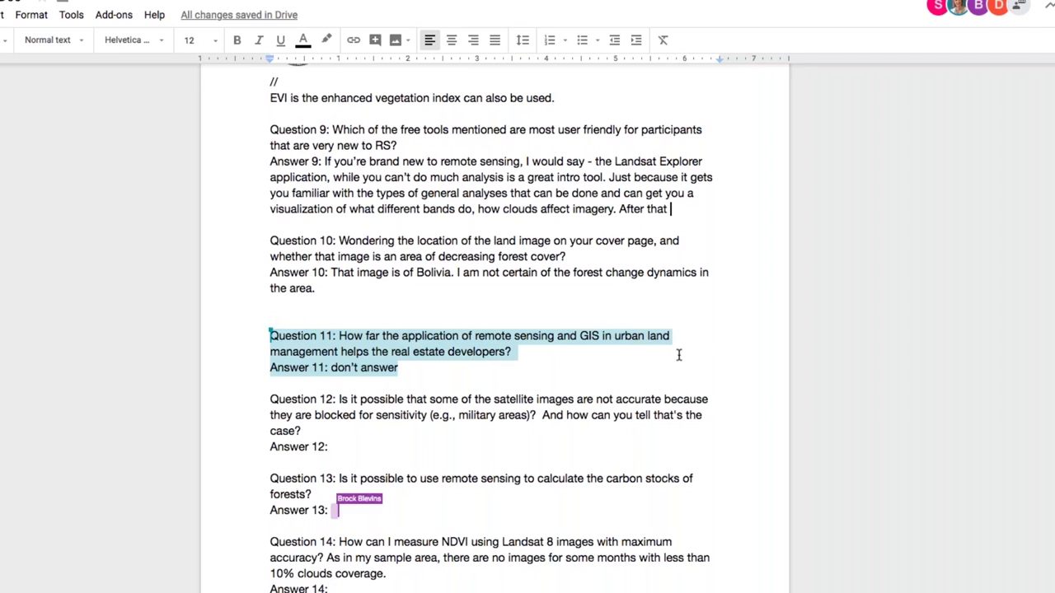
text(- )
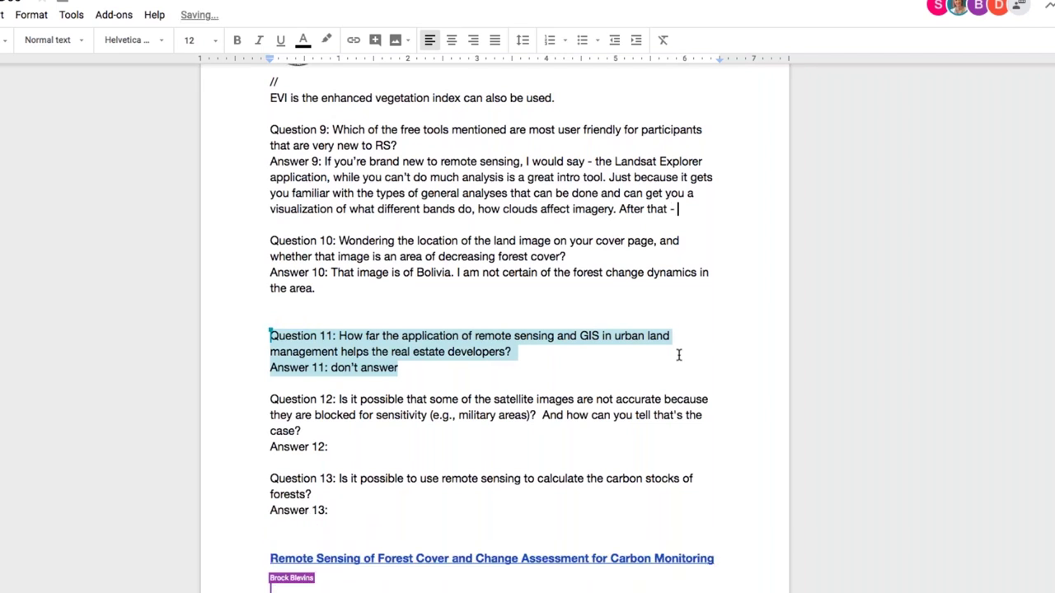
text(that's a great question. )
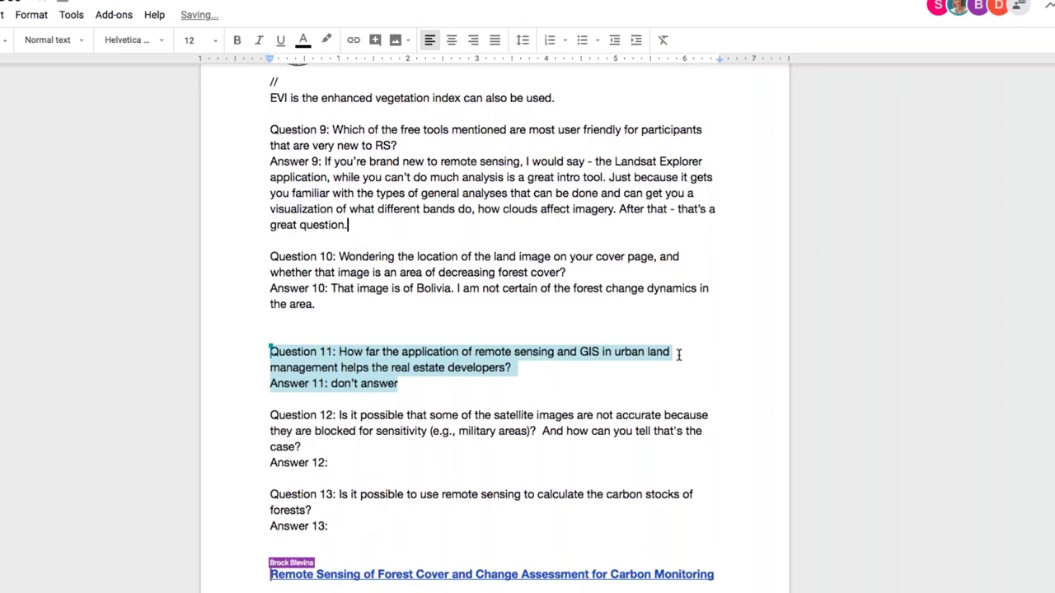
Continue Answer 9: "QGIS is not too complicated to use if you're doing very simple processes. Some of the easiest software to use is the more expensive software.".
text(QGIS is not too com)
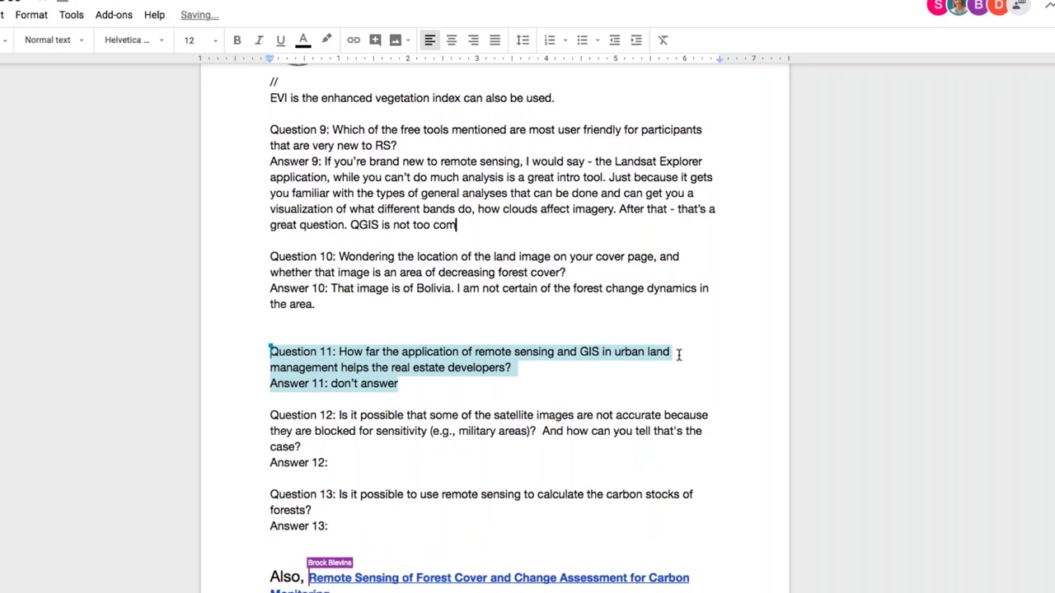
text(plicated to use)
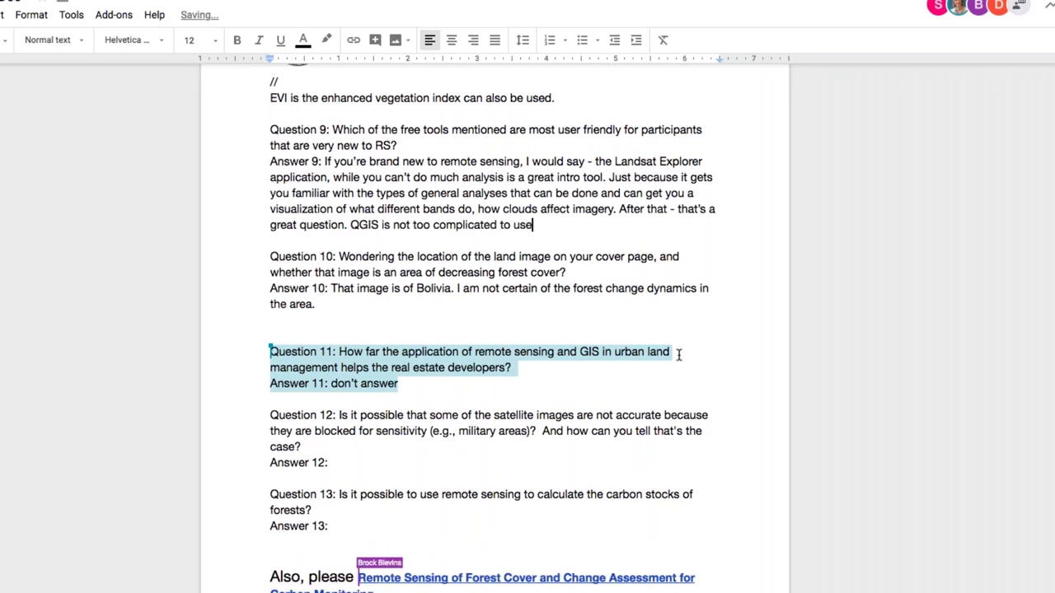
text( if you)
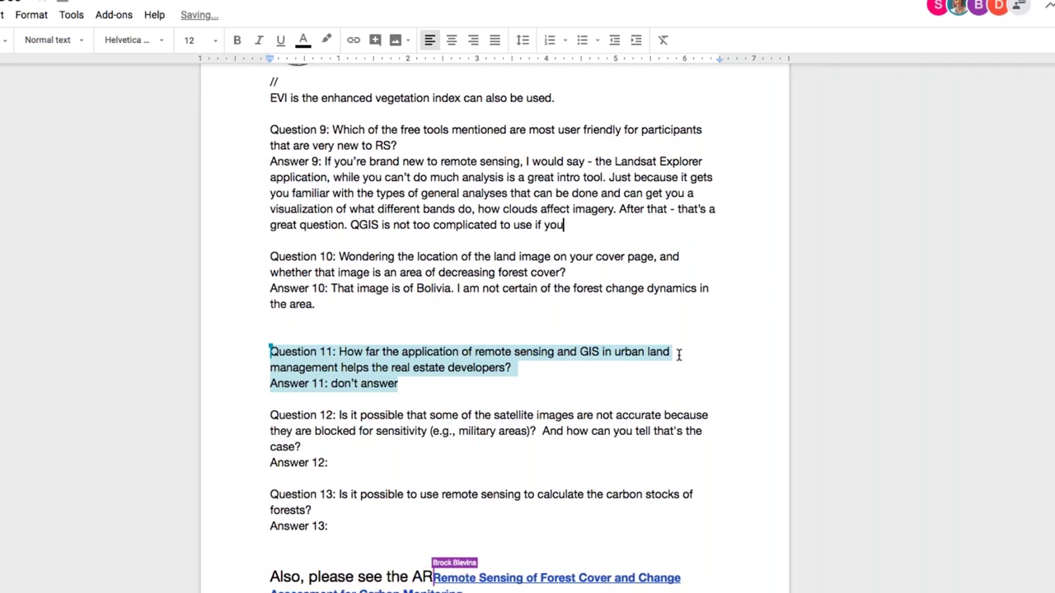
text('re doing very simple)
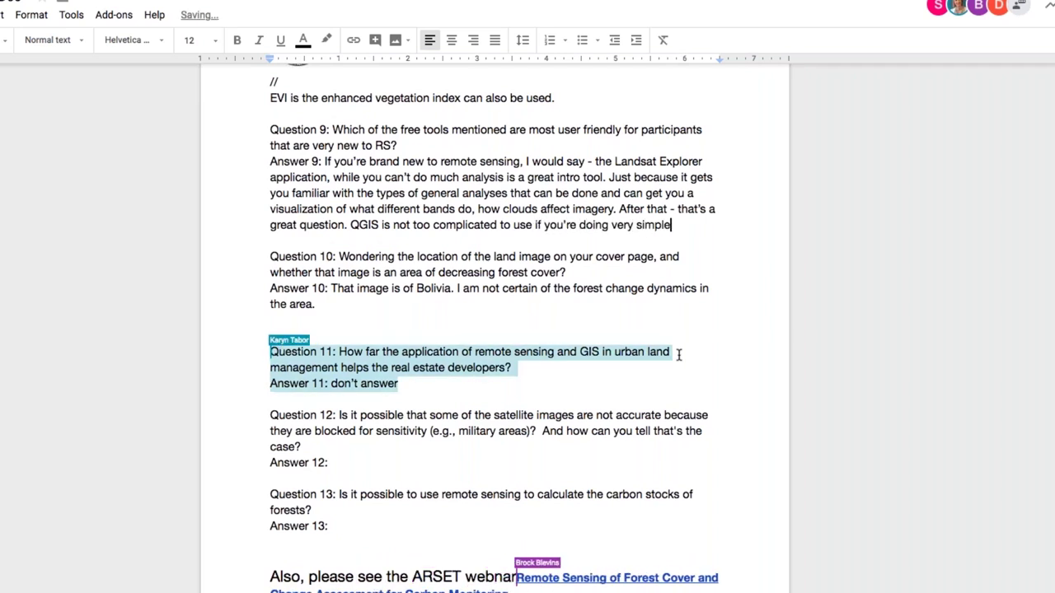
text( processes. Some of)
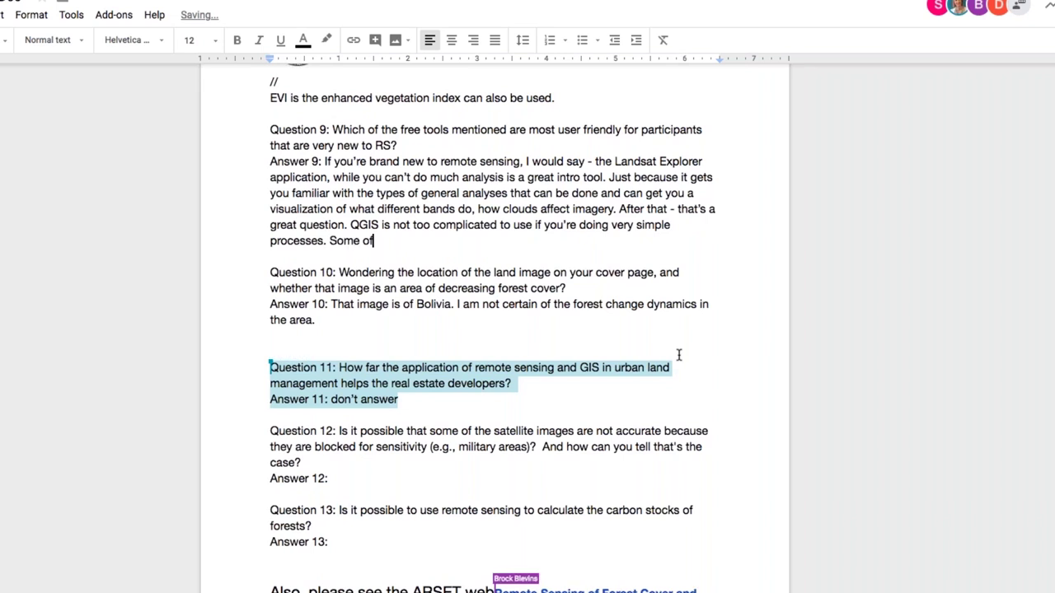
text( the easiest software t)
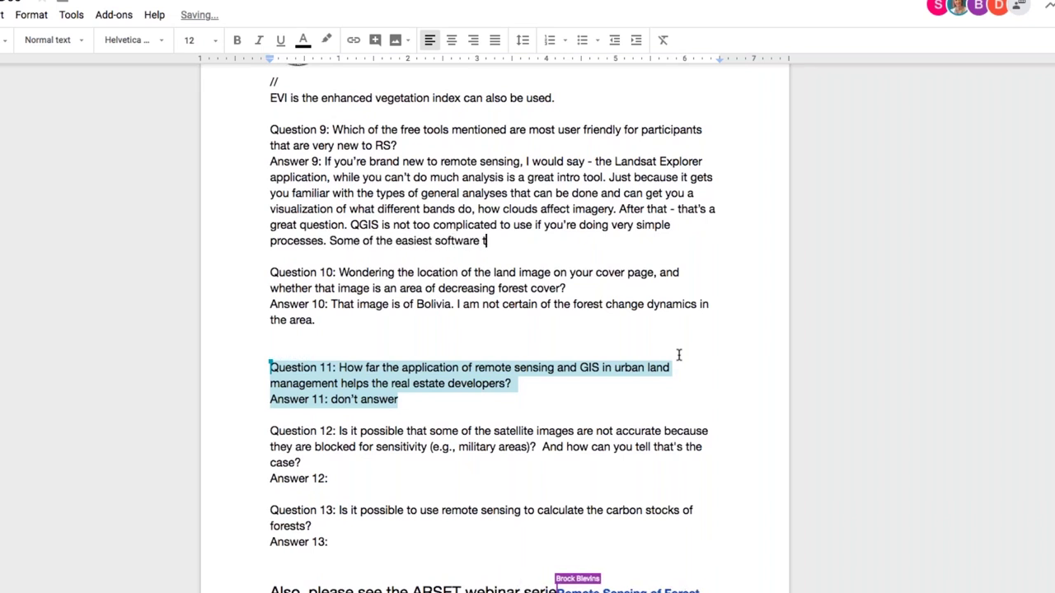
text(o use is the more expen)
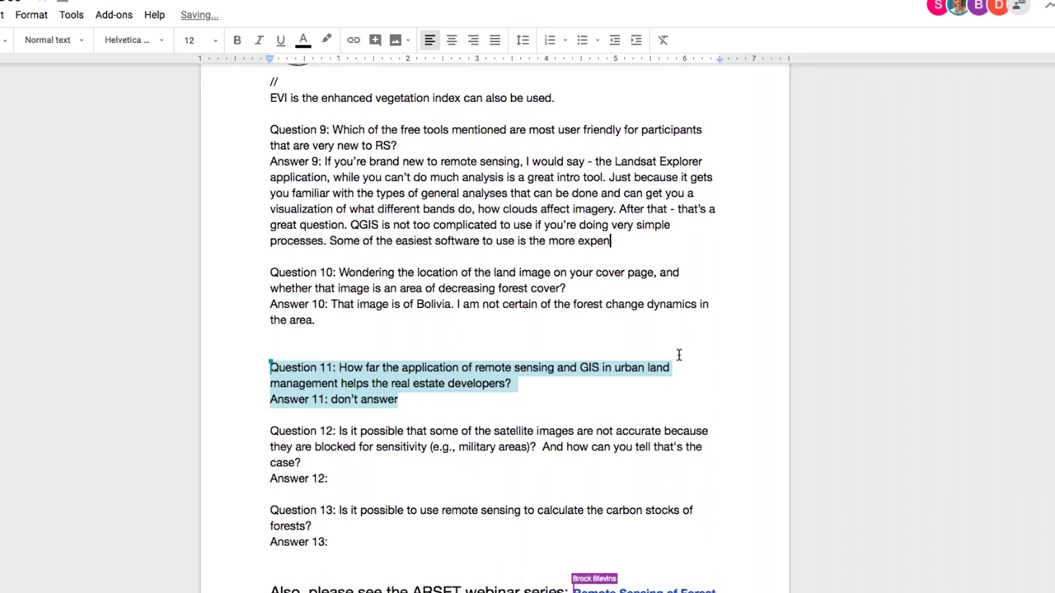
text(sive software. The SNAP)
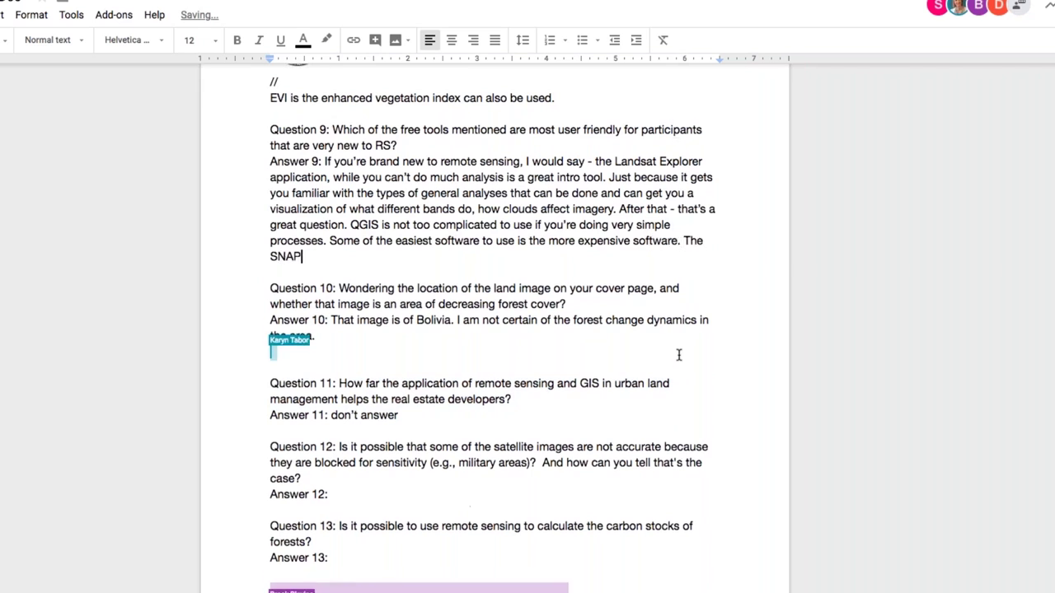
Extend Answer 9: "The SNAP toolbox is fairly easy to use, they have a lot of tools that can calculate an NDVI from the menus".
text( toolbox is fai)
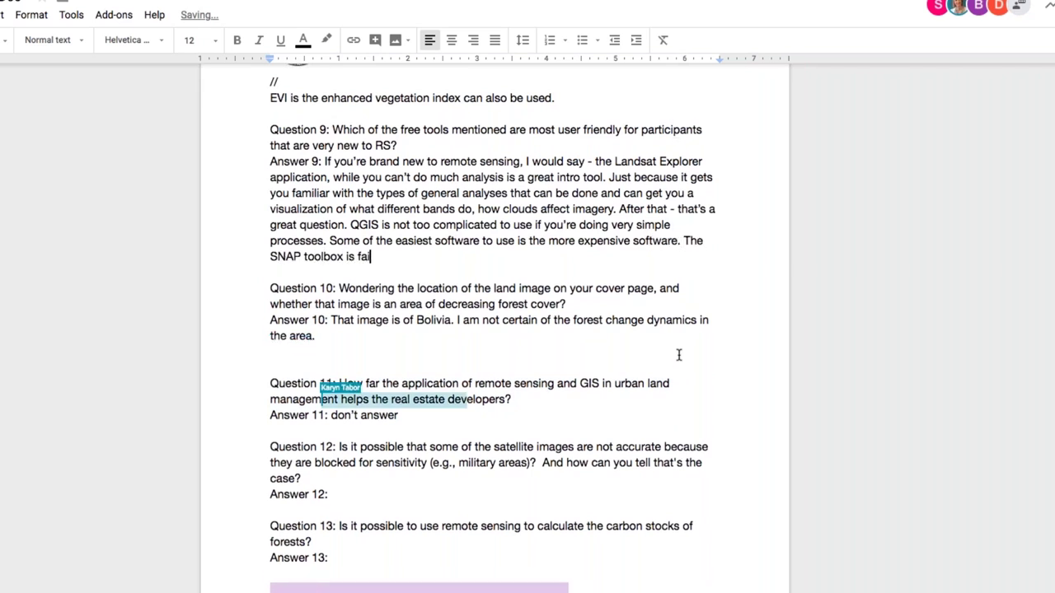
text(rly easy to use, the)
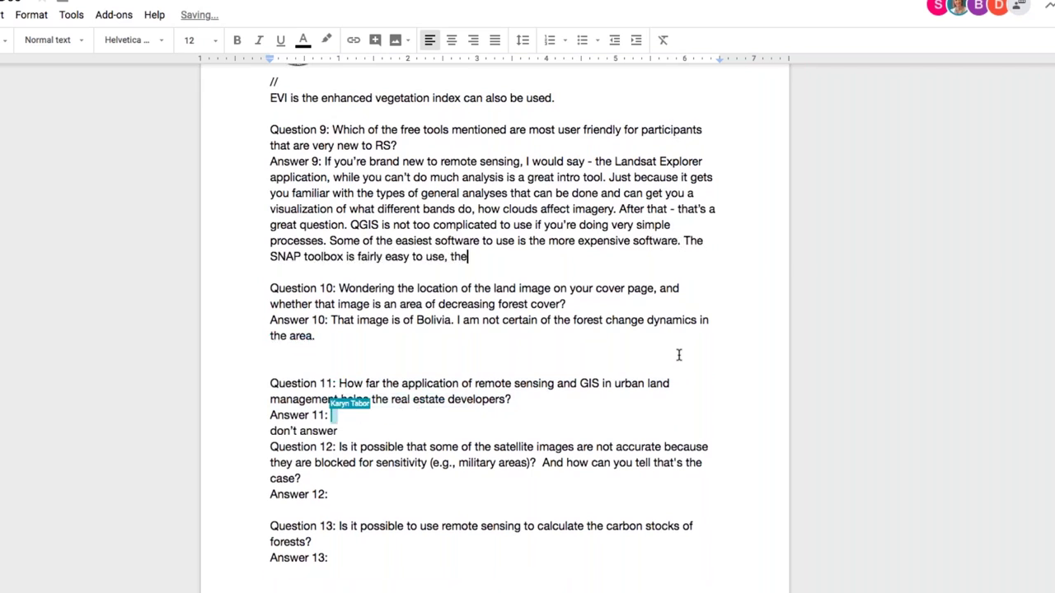
text(y have a lot of tools t)
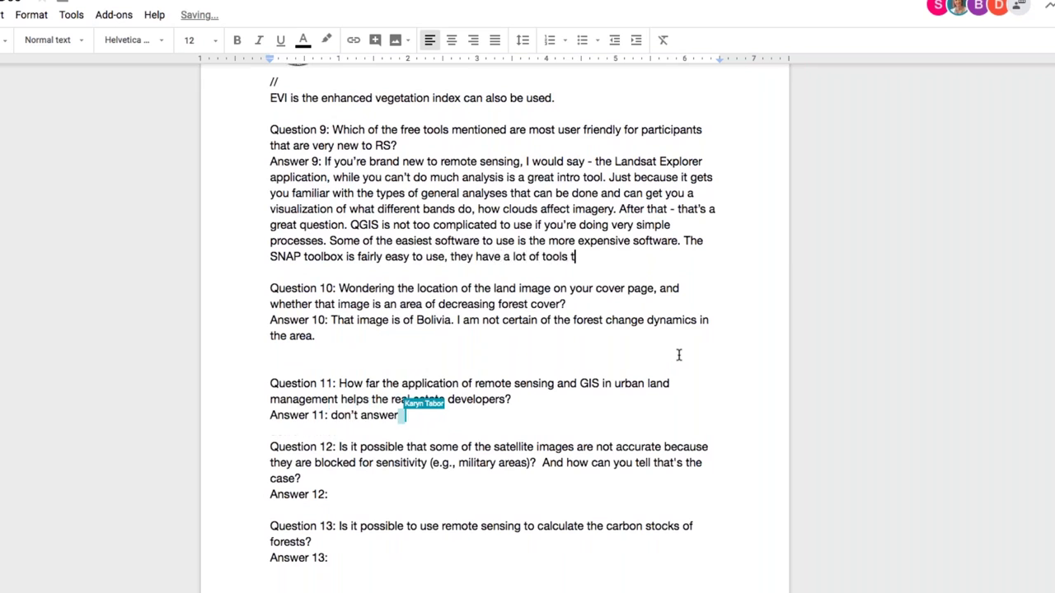
text(hat can cl)
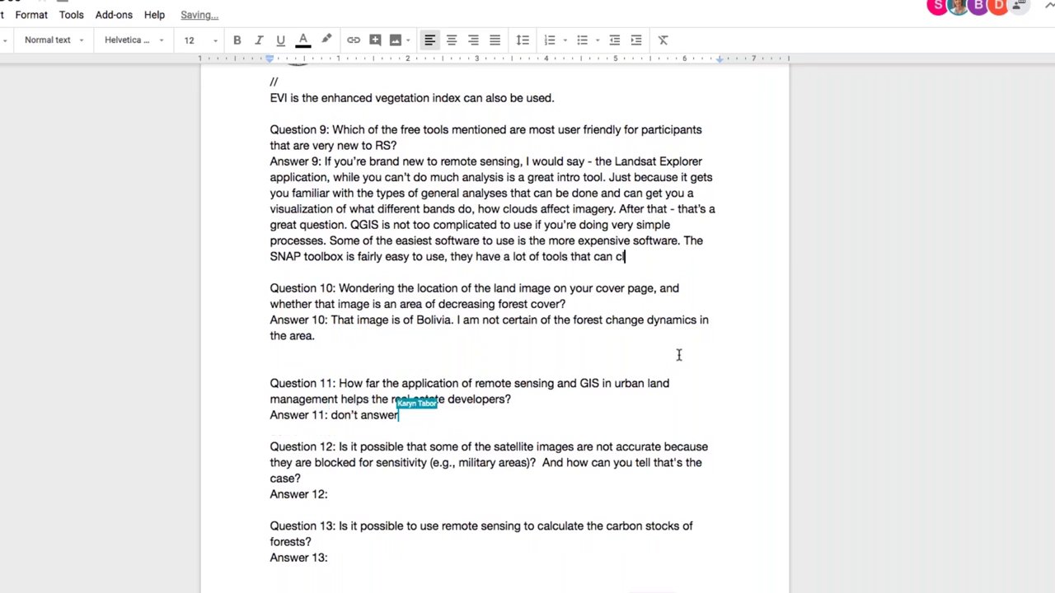
text(aaculate an NDV)
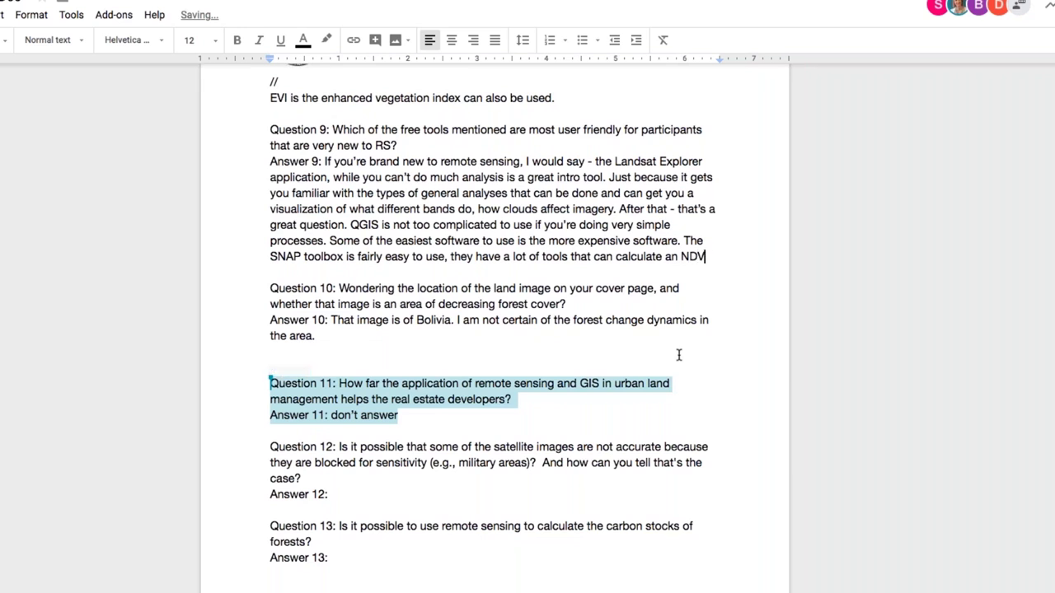
text(I from the menus (we have AR)
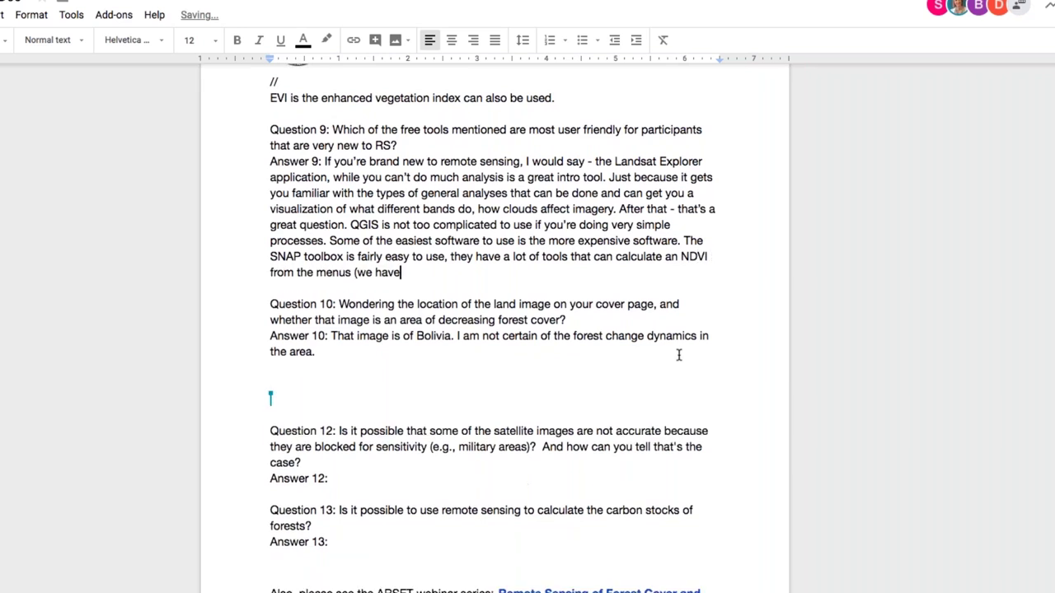
Complete the parenthetical note in Answer 9 as "(we have an ARSET training on classification using SNAP)".
key(BackSpace)
key(BackSpace)
text(an ARSET training on a)
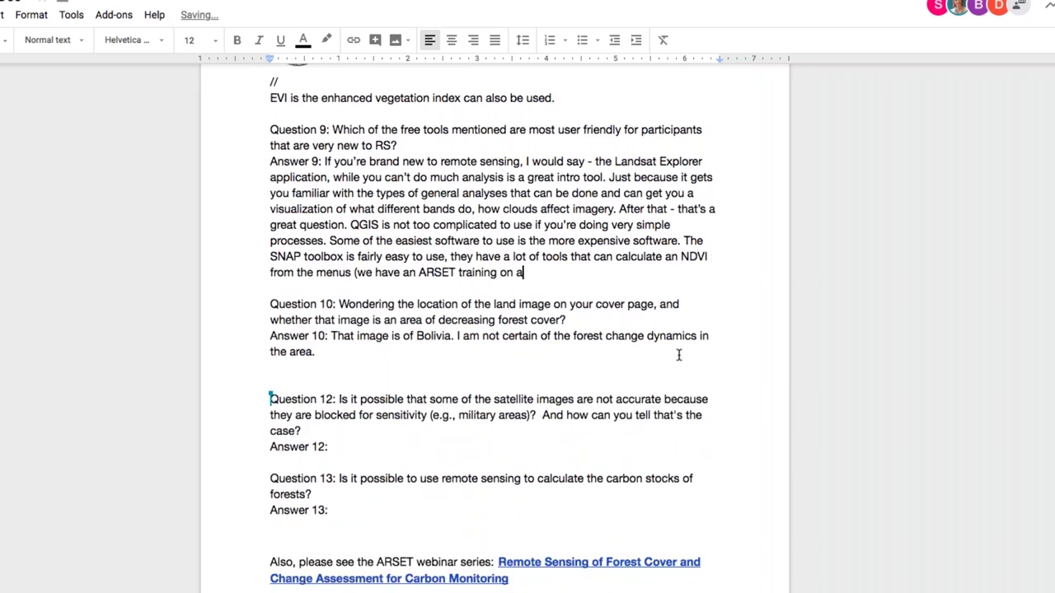
key(BackSpace)
text(classification using SNAP) )
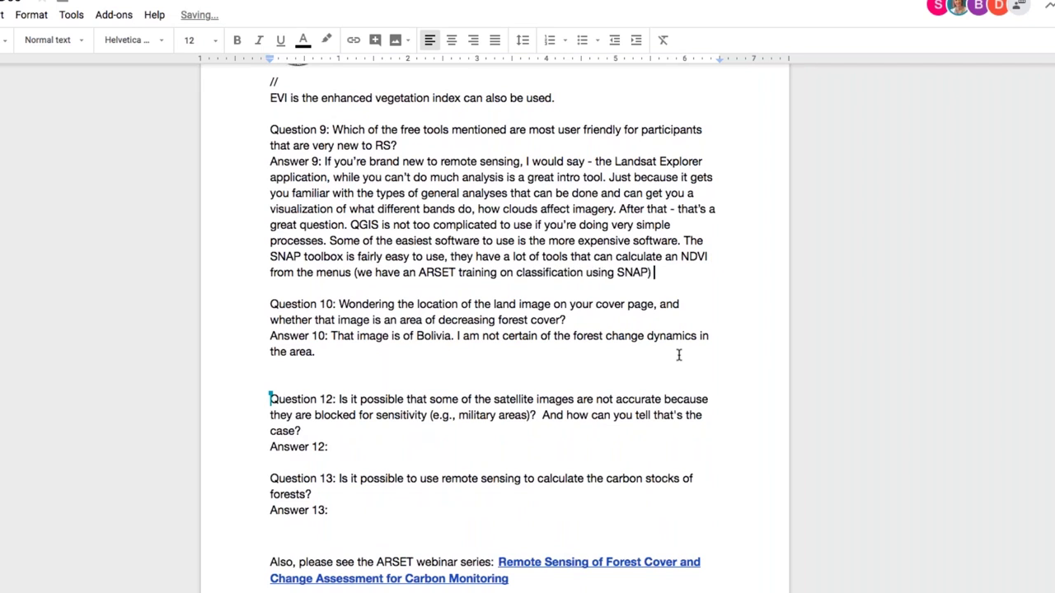
Finish Answer 9 with "- all of the remote sensing softwares have a bit of a learning curve.".
text(- all of the remote sensing softwares are)
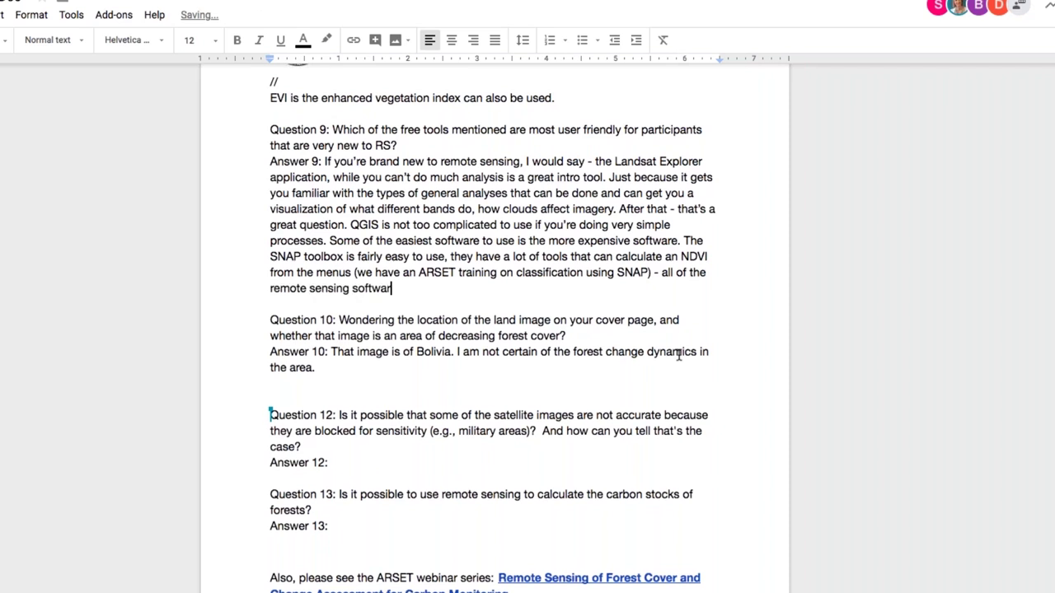
key(BackSpace)
key(BackSpace)
key(BackSpace)
text(have a bit lo)
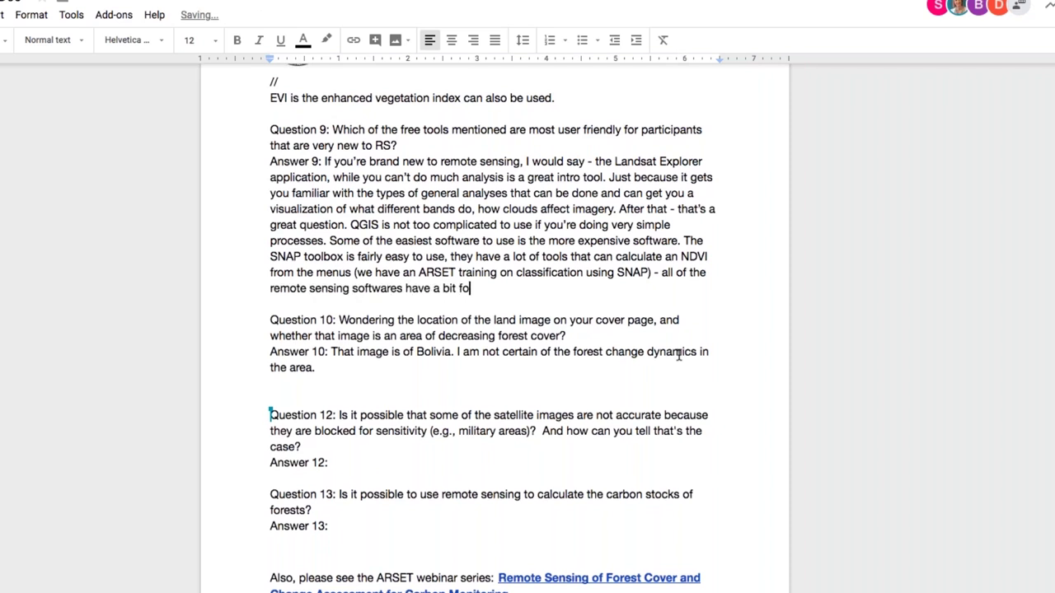
key(BackSpace)
key(BackSpace)
key(BackSpace)
text(of a learning cur)
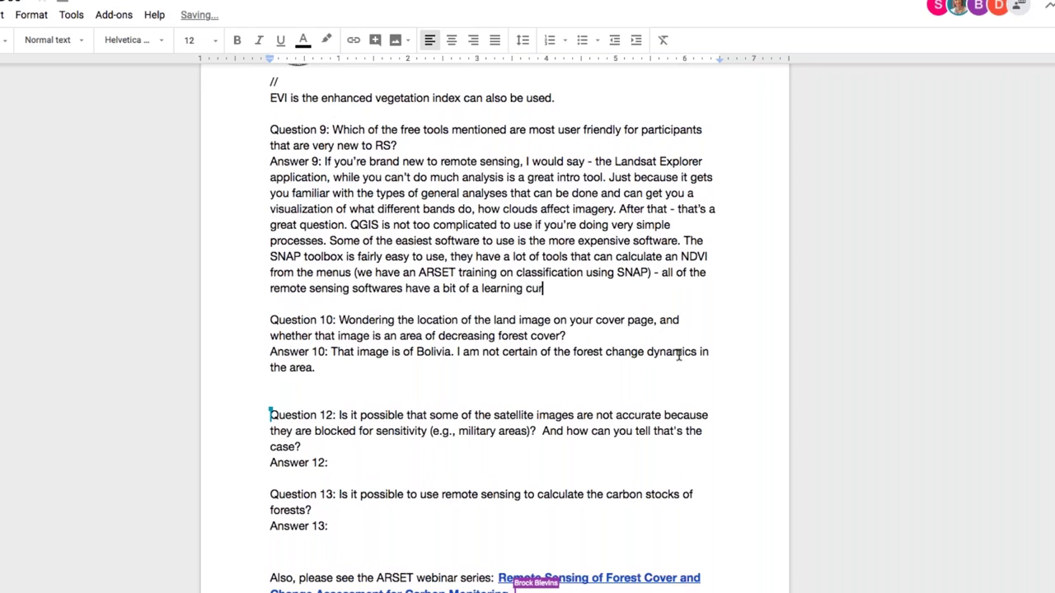
text(ve.)
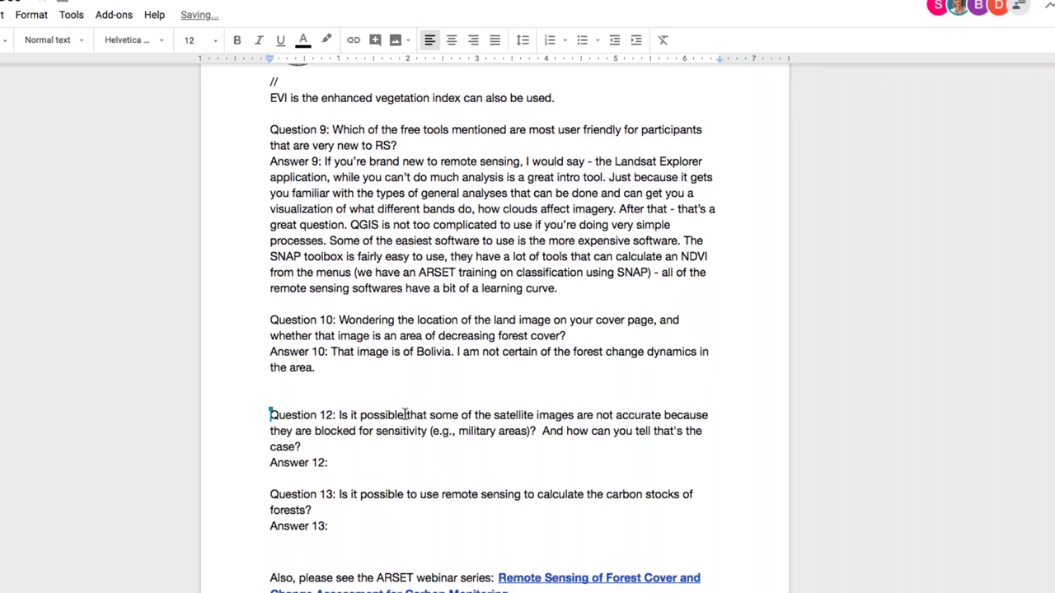
click(466, 367)
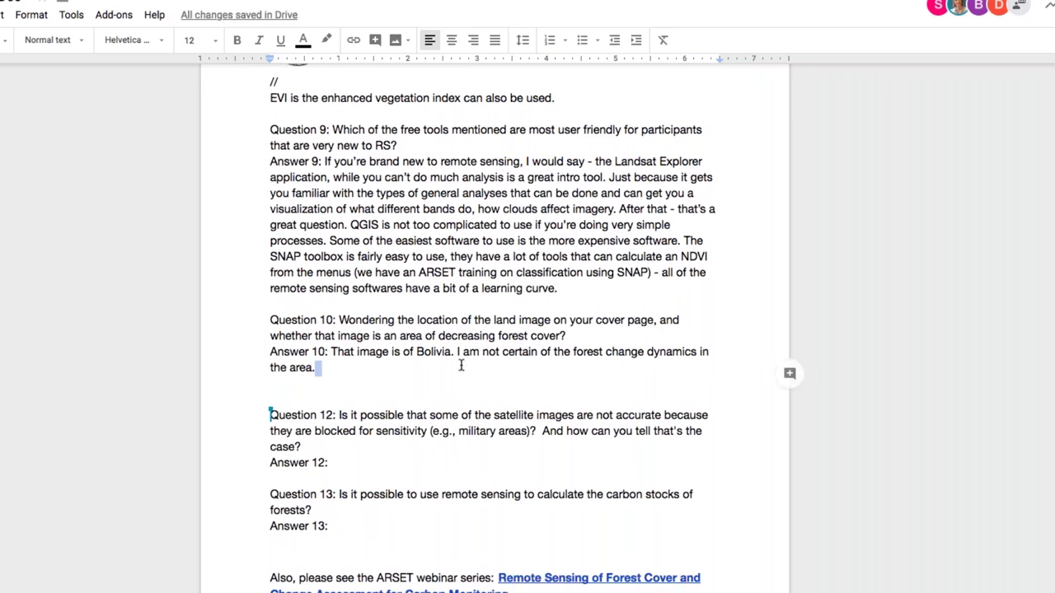
click(445, 365)
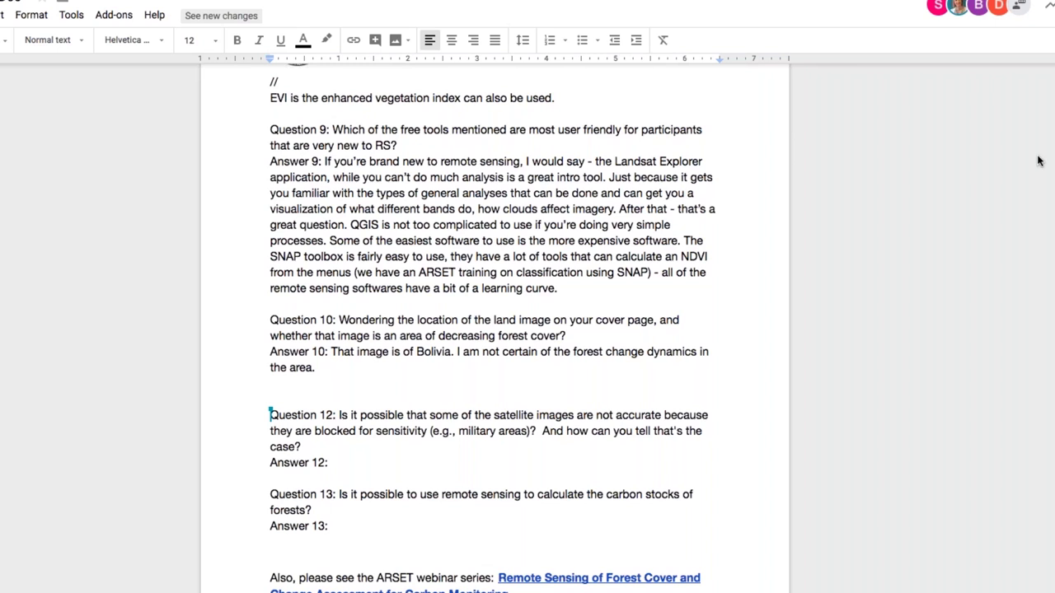
Extend Answer 12 with "Unfortunately don't know a ton about sensitive data in regions, but know that it's possible.".
scroll(470, 462, down, 5)
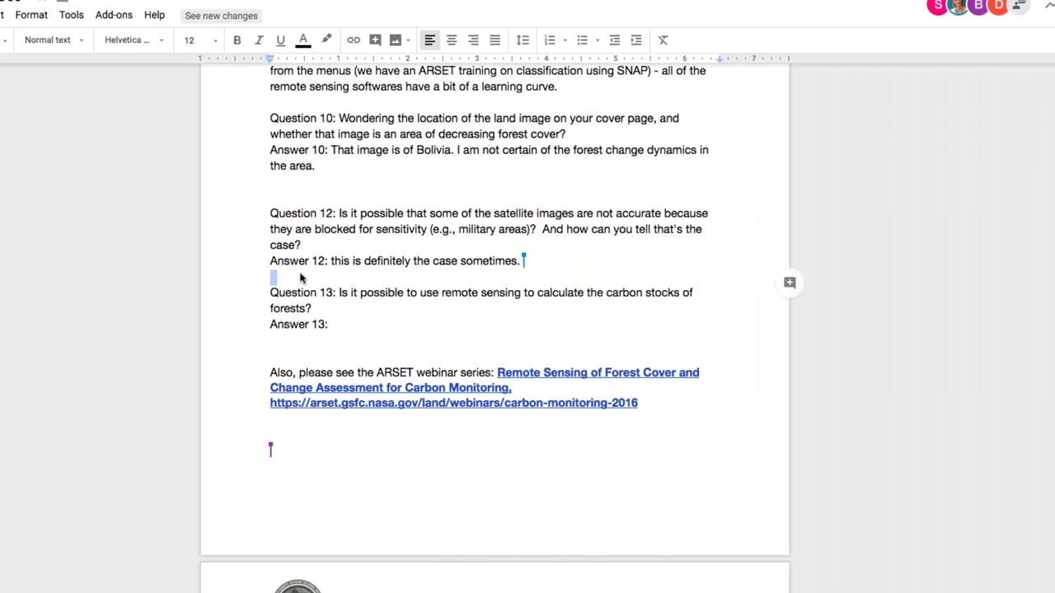
click(632, 259)
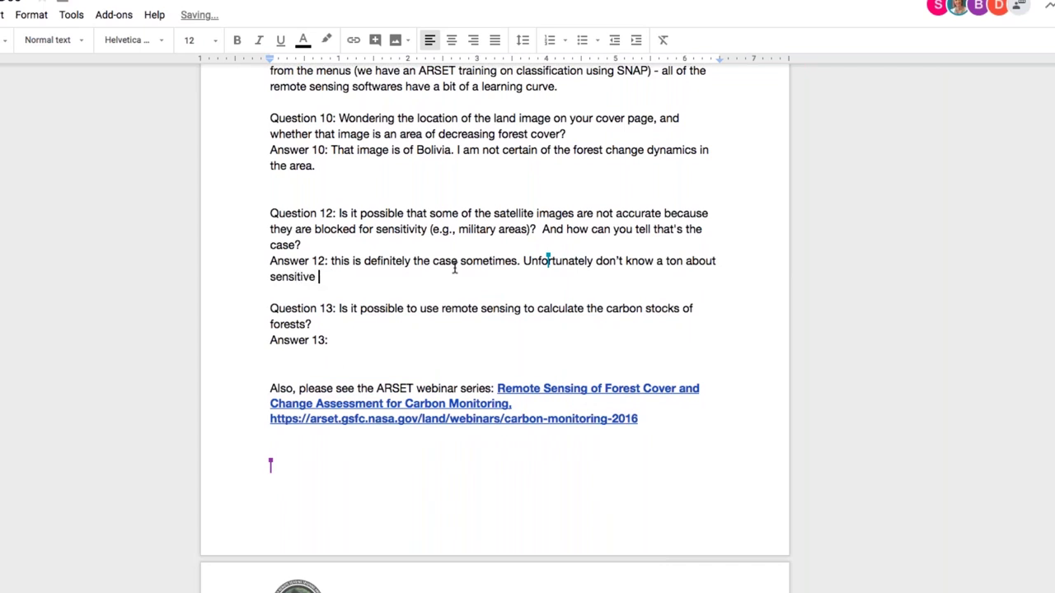
text(data in regions, but know)
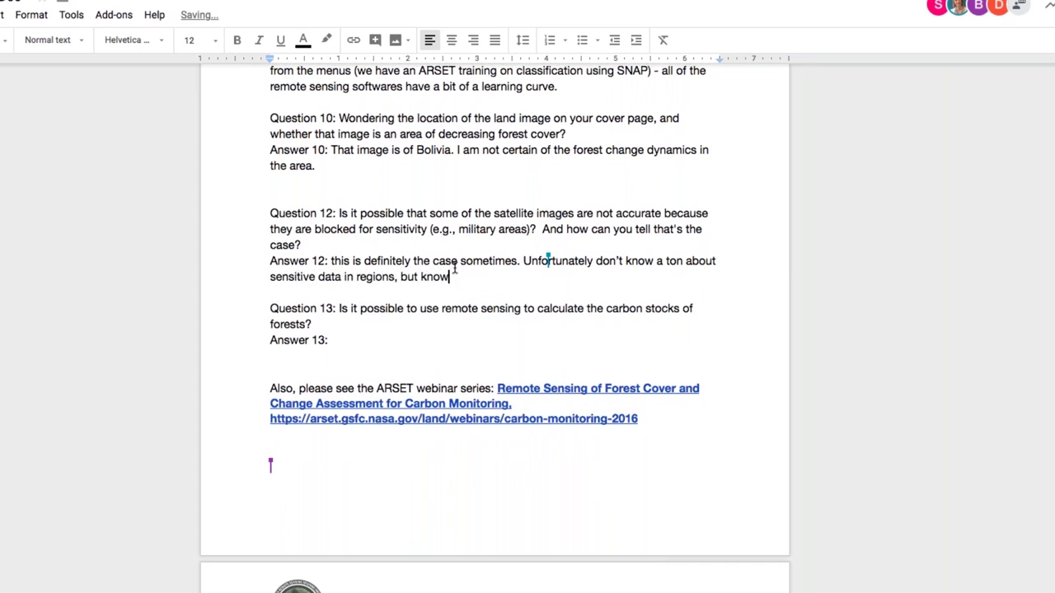
text( that it's possible.)
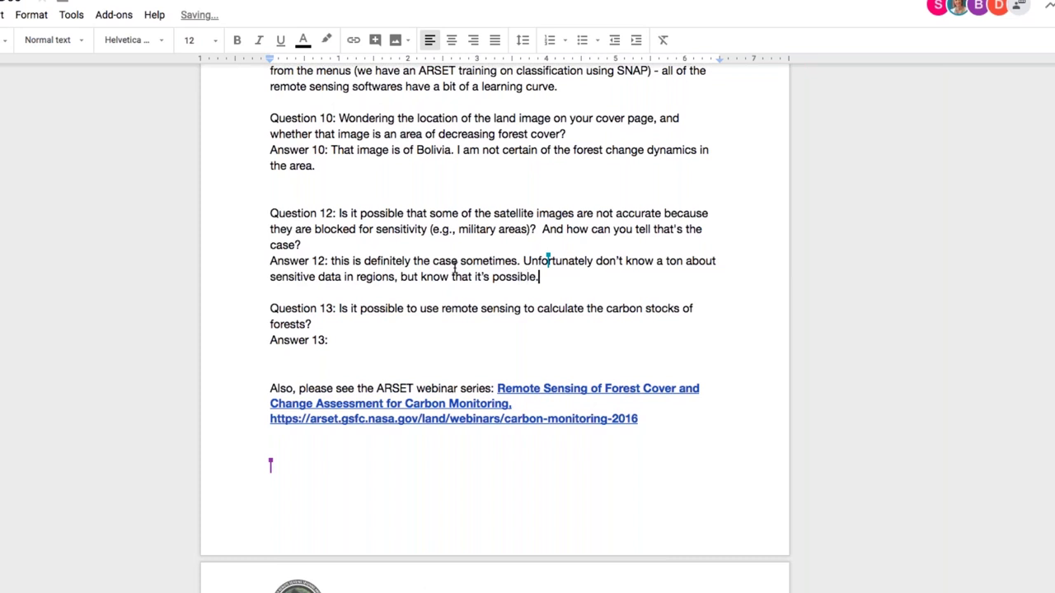
Remove the extra blank line above the ARSET webinar series note and clear the stray characters below Answer 13.
key(Down)
key(Down)
key(Down)
key(Down)
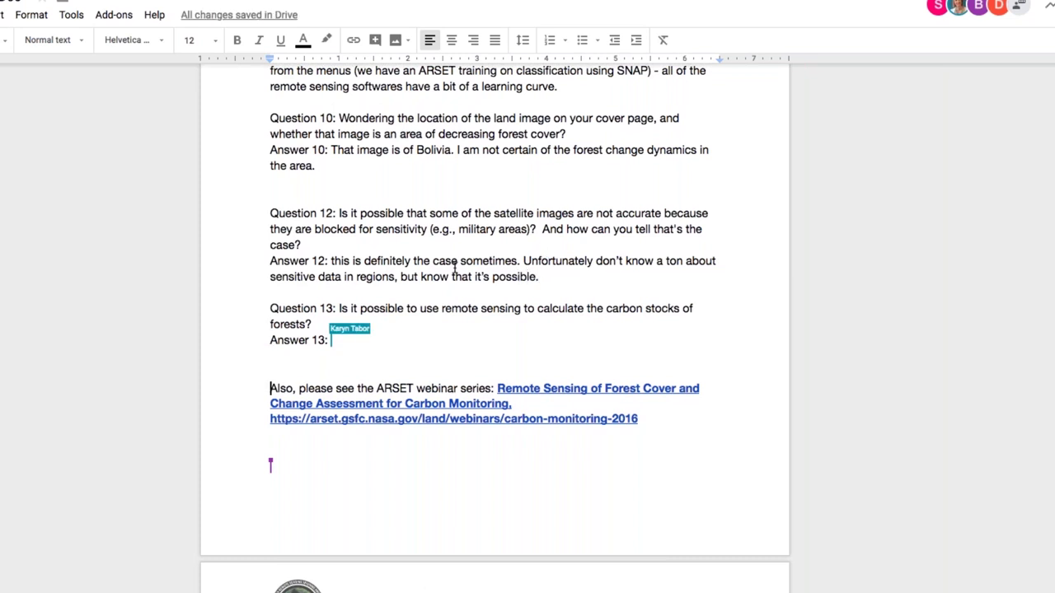
key(BackSpace)
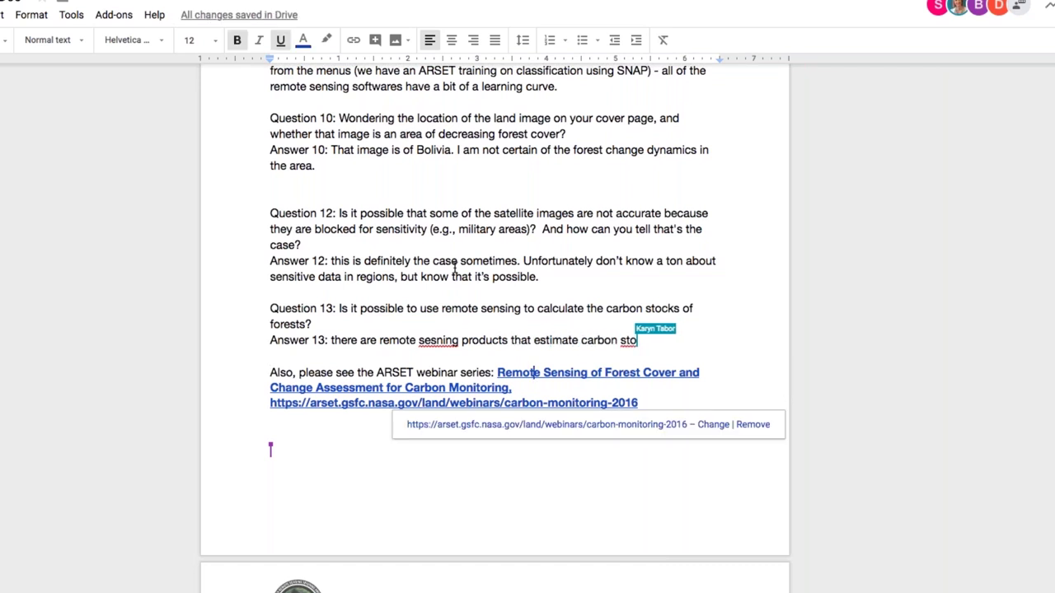
key(Return)
key(Return)
key(Up)
key(Up)
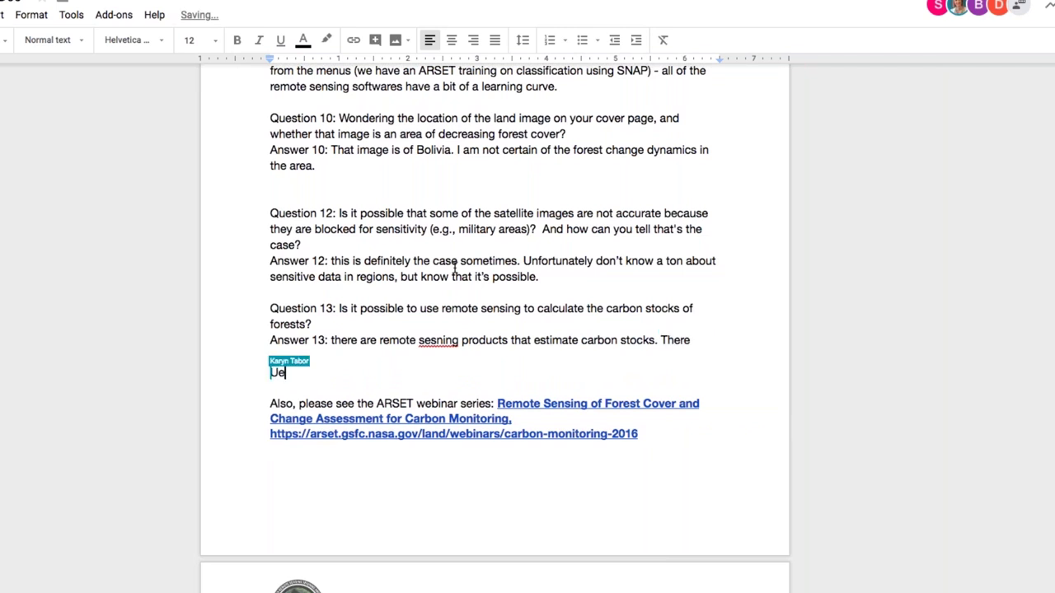
key(BackSpace)
key(BackSpace)
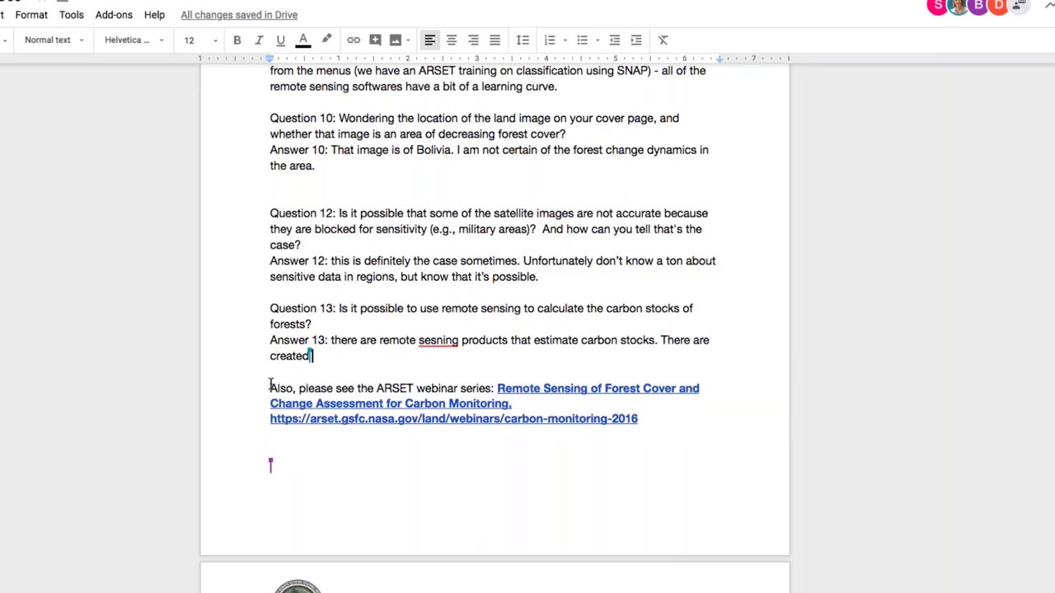
Start a new paragraph below Answer 13 with "You can calculate additional types of soil carbon and".
click(270, 385)
key(Return)
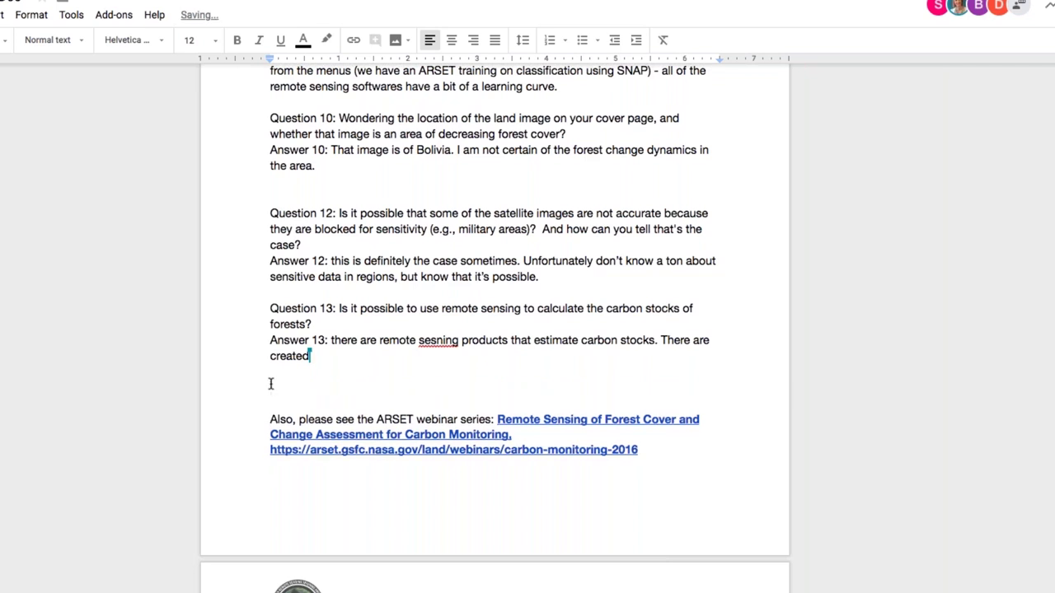
text(You can calculate additioanl)
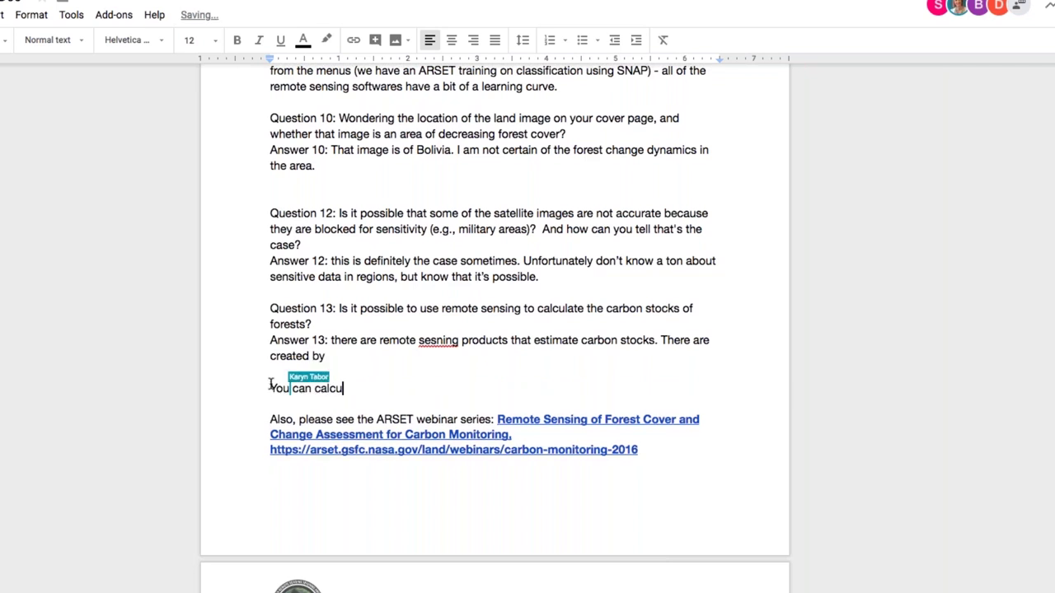
key(BackSpace)
key(BackSpace)
key(BackSpace)
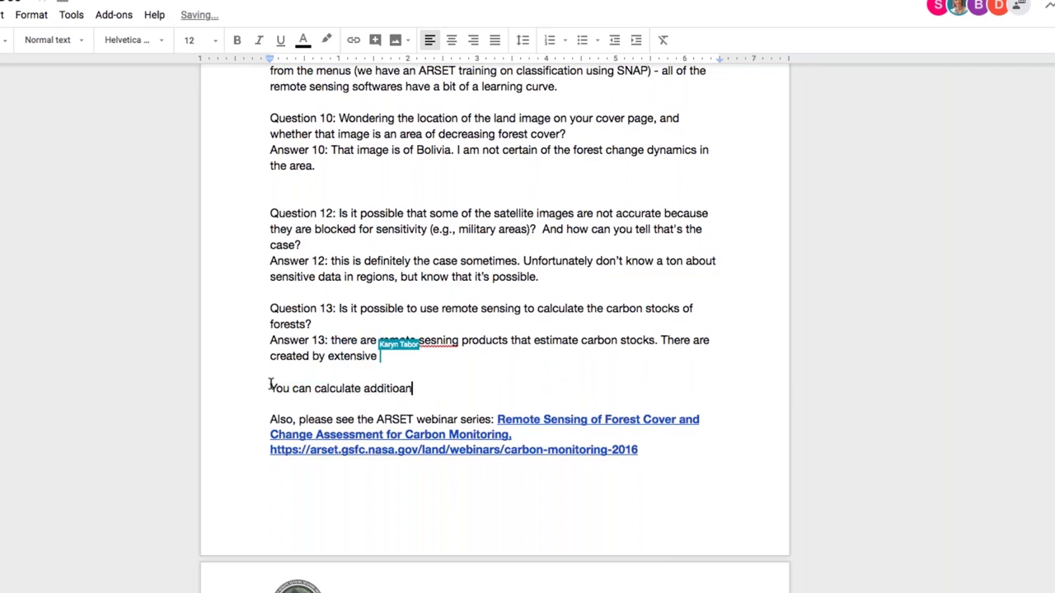
text(nal types of )
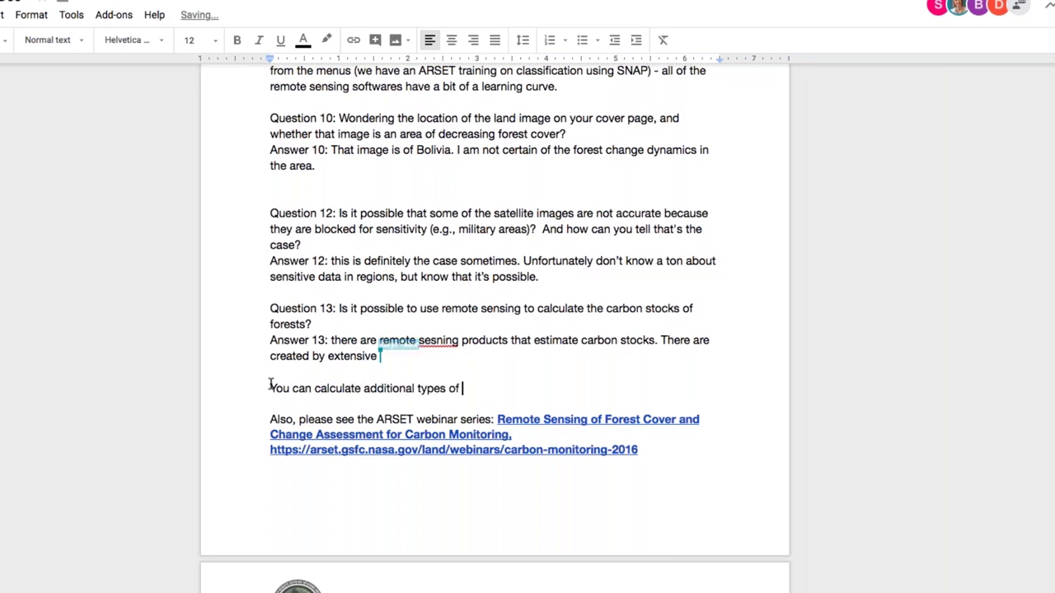
text(soil carbon and ther)
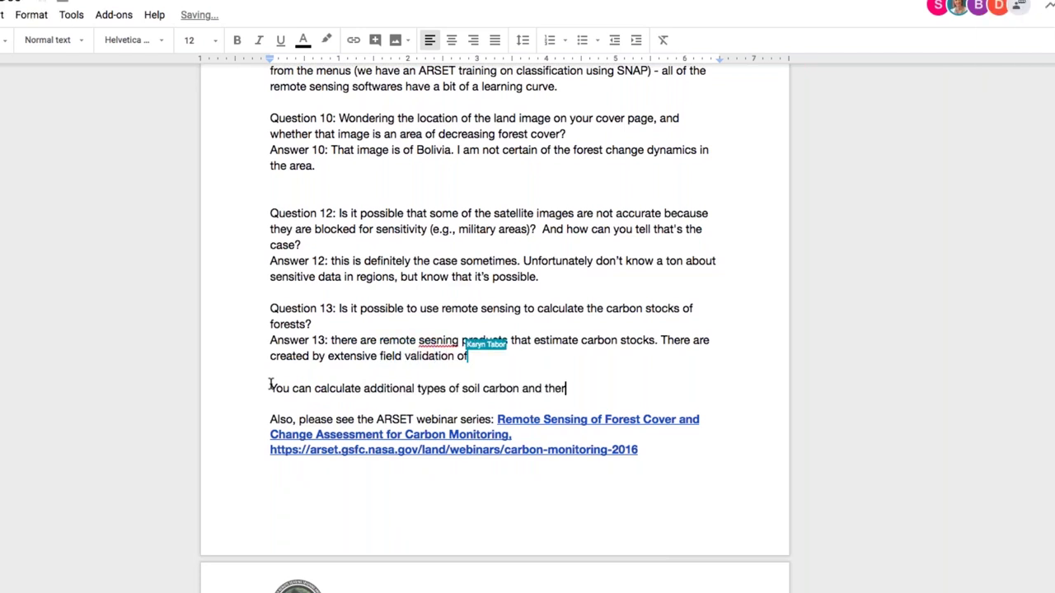
Continue the soil carbon paragraph with "there's one tool that effectively does this in QGIS called trends.Earth.".
text(e's one tool that effect)
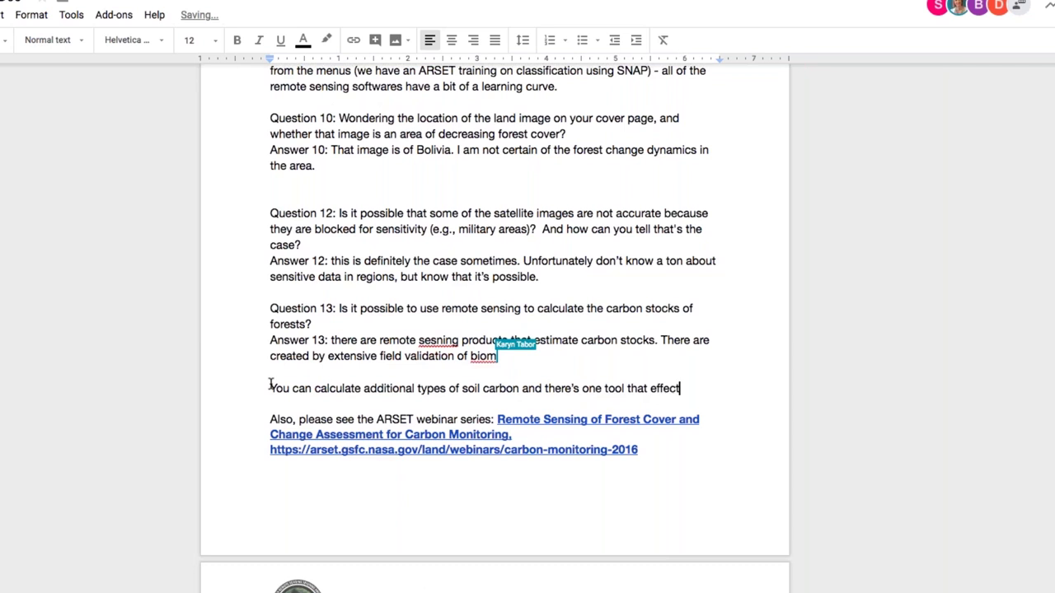
text(ively does this in QGIS fcal)
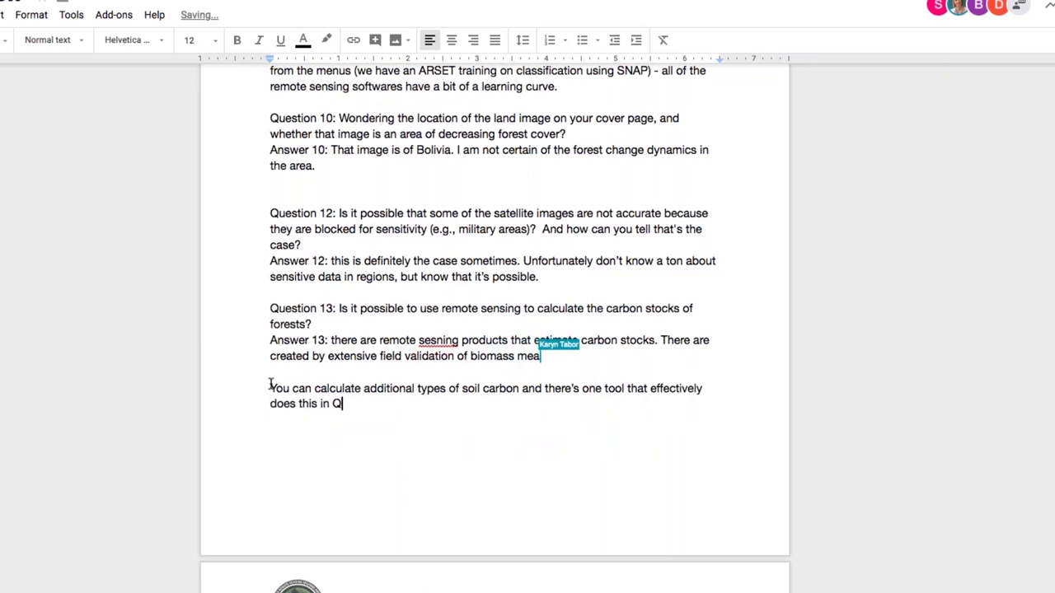
key(BackSpace)
key(BackSpace)
key(BackSpace)
key(BackSpace)
text(called tr)
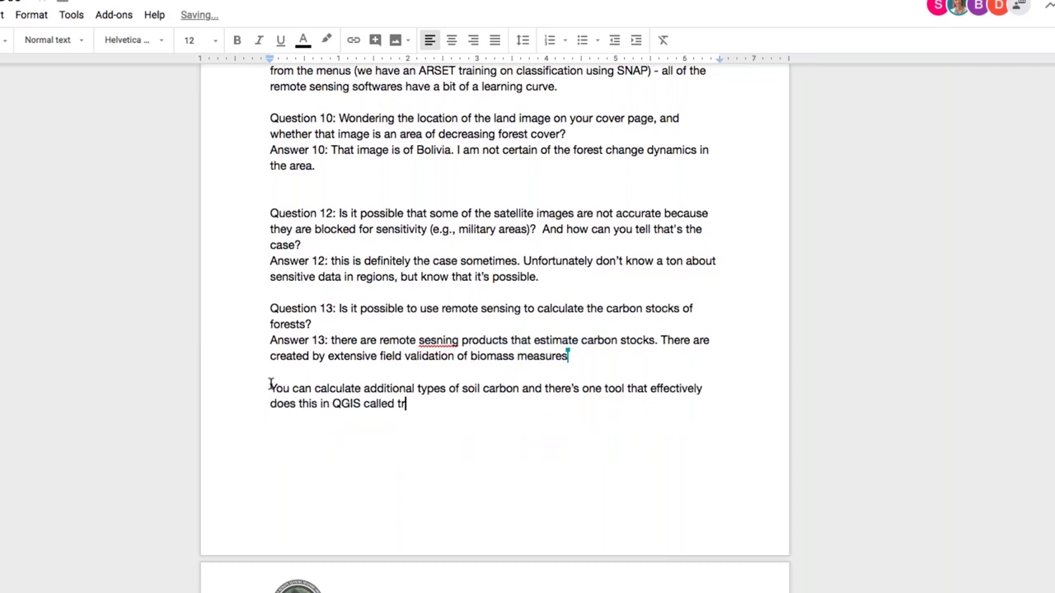
text(ends.Earth. You can c)
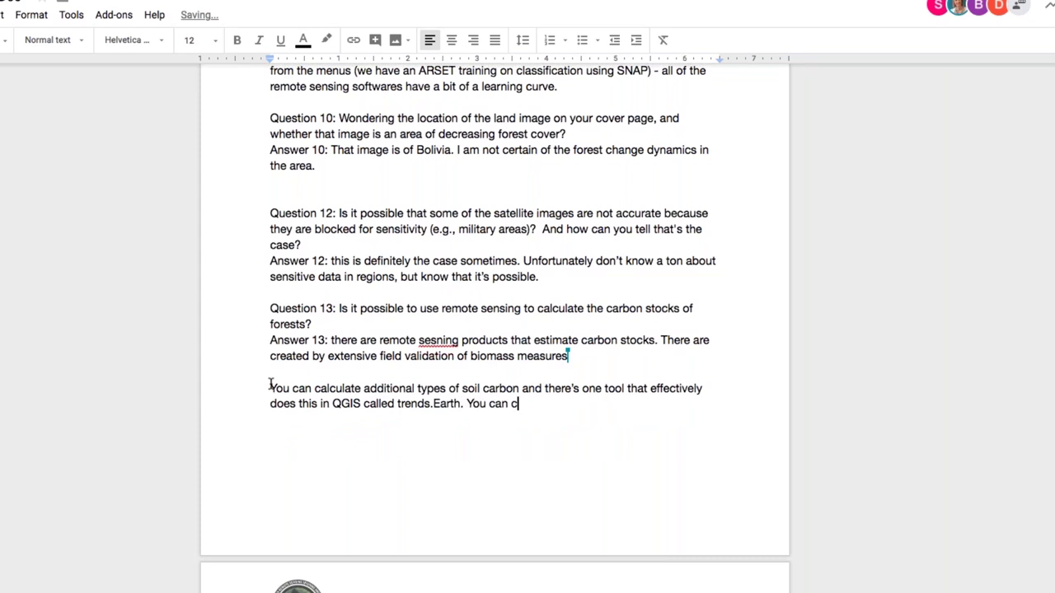
Extend the paragraph with "You can calculate Carbon and Carbon emissions. (ARSET has an upcoming training later in 2019 on trends.Earth).".
text(alculate Carbon and Ca)
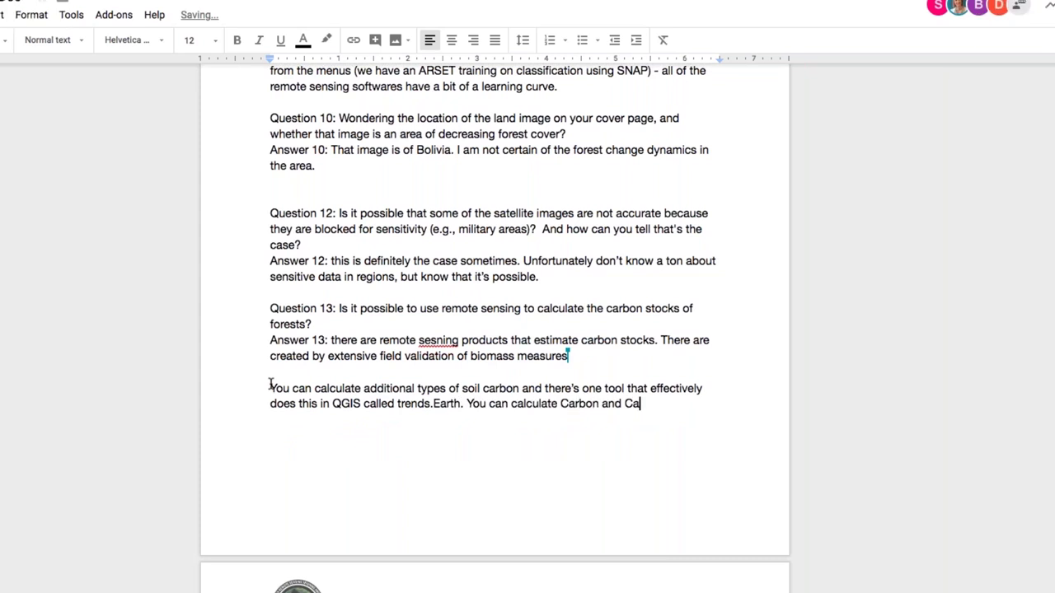
text(rbon emissions. (A)
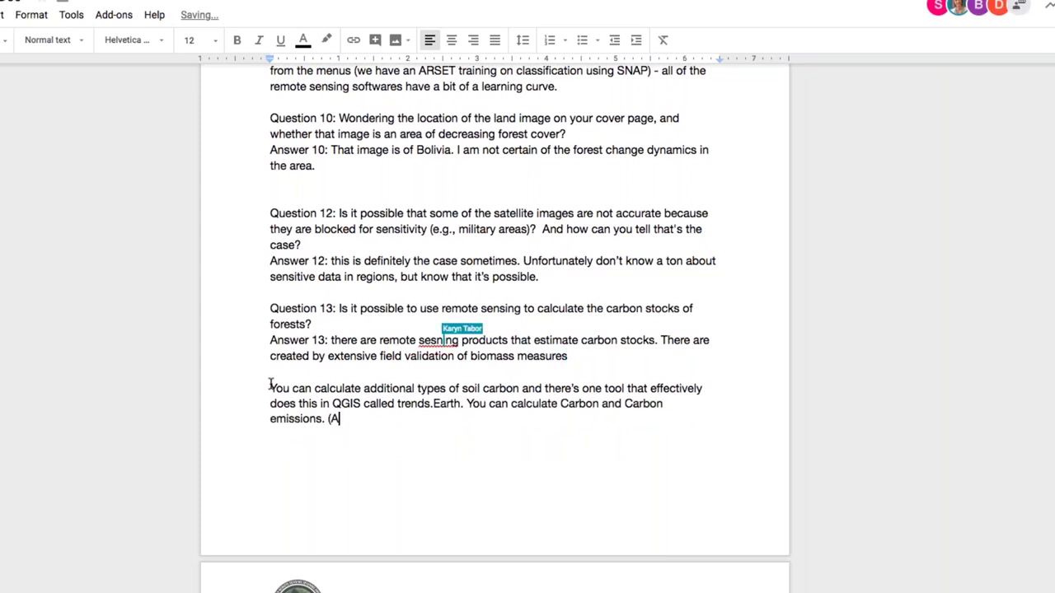
text(RSET has an upcoming)
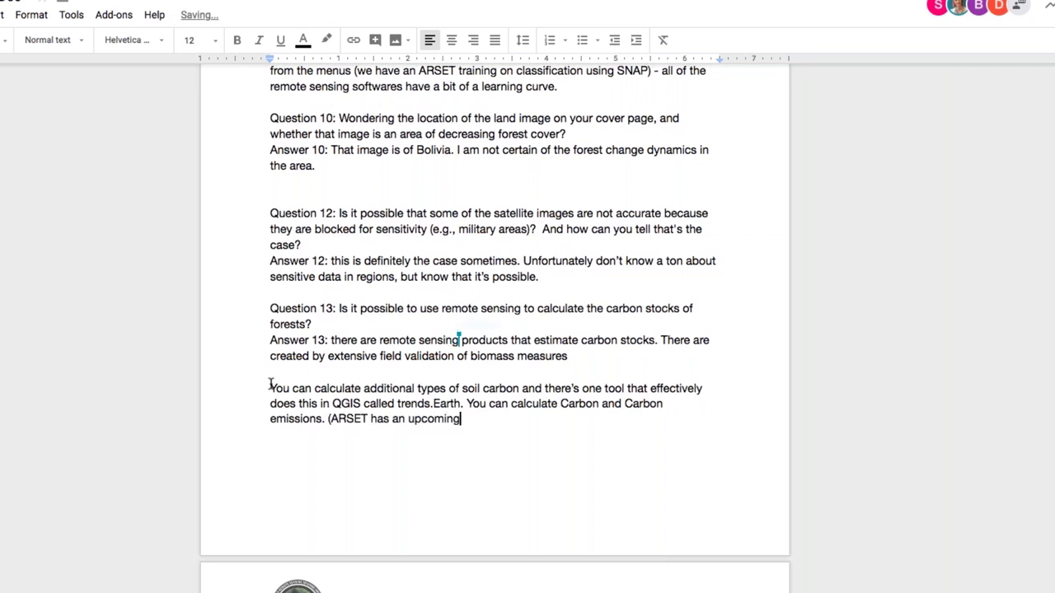
text( training later in 2019 on tre)
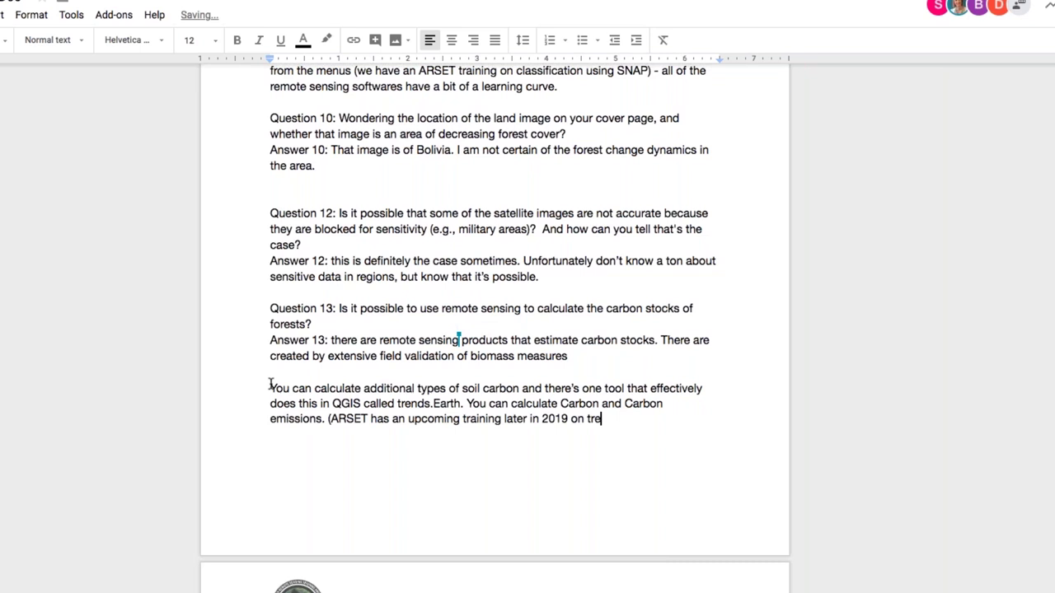
text(nds.Earth). You )
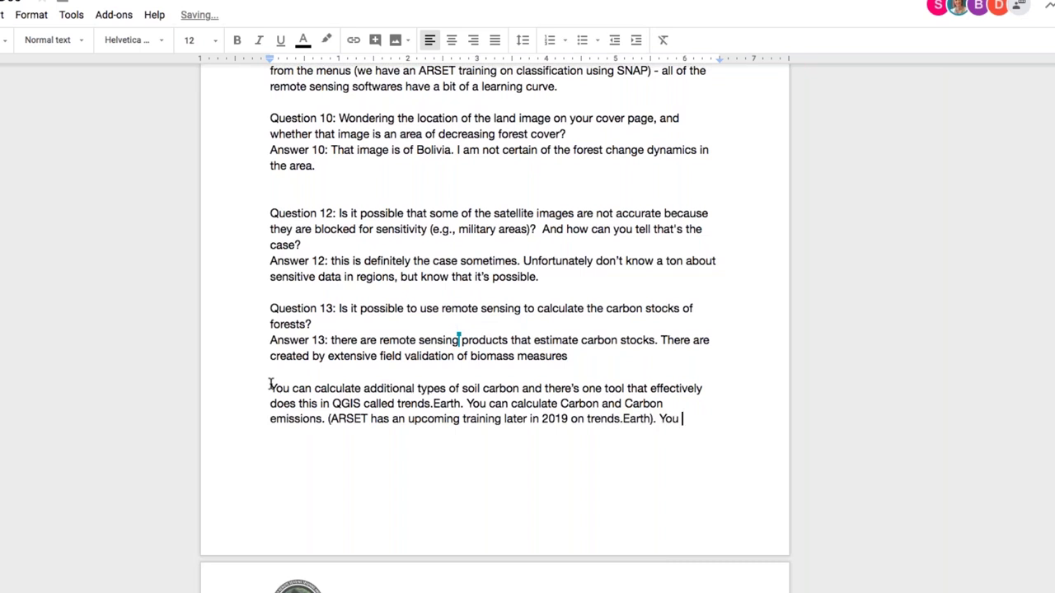
Finish the Answer 13 paragraph with "You take biomass in deforested regions and calculate carbon emissions as well.".
text(take biomass in )
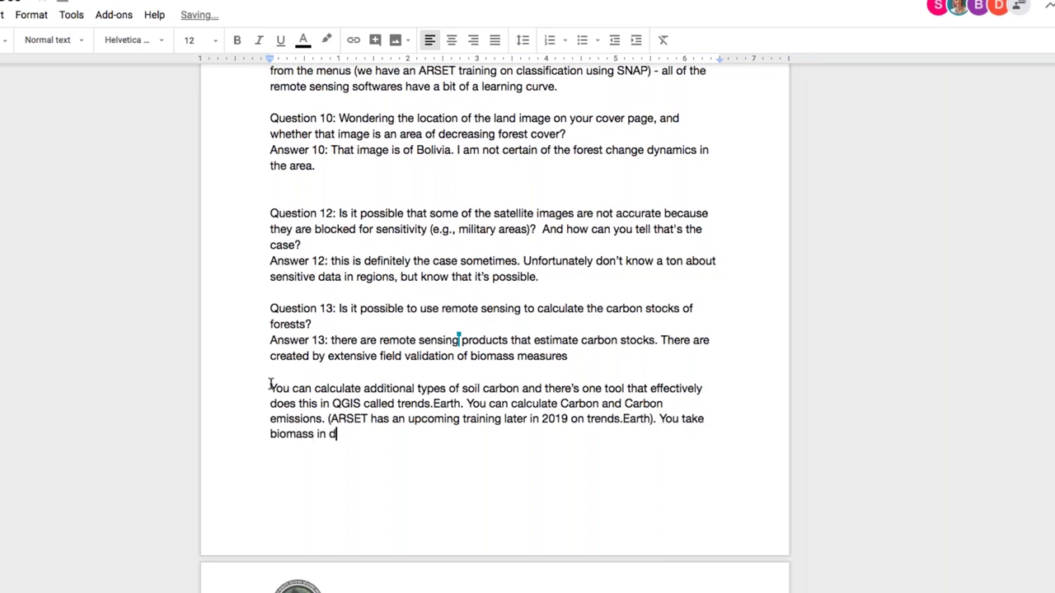
text(deforested regions an)
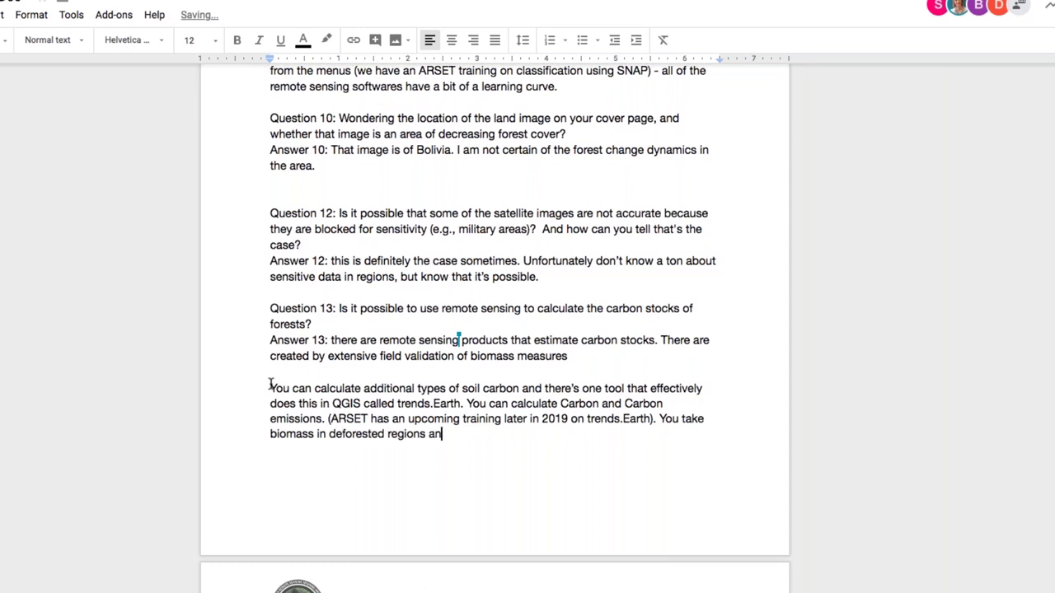
text(d cacl)
key(BackSpace)
key(BackSpace)
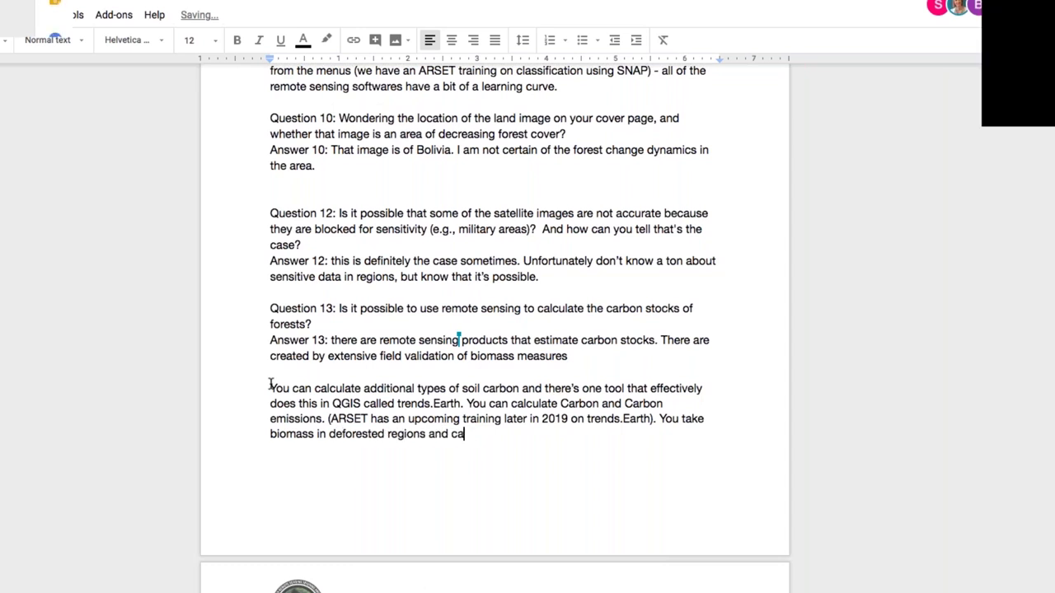
text(lculate )
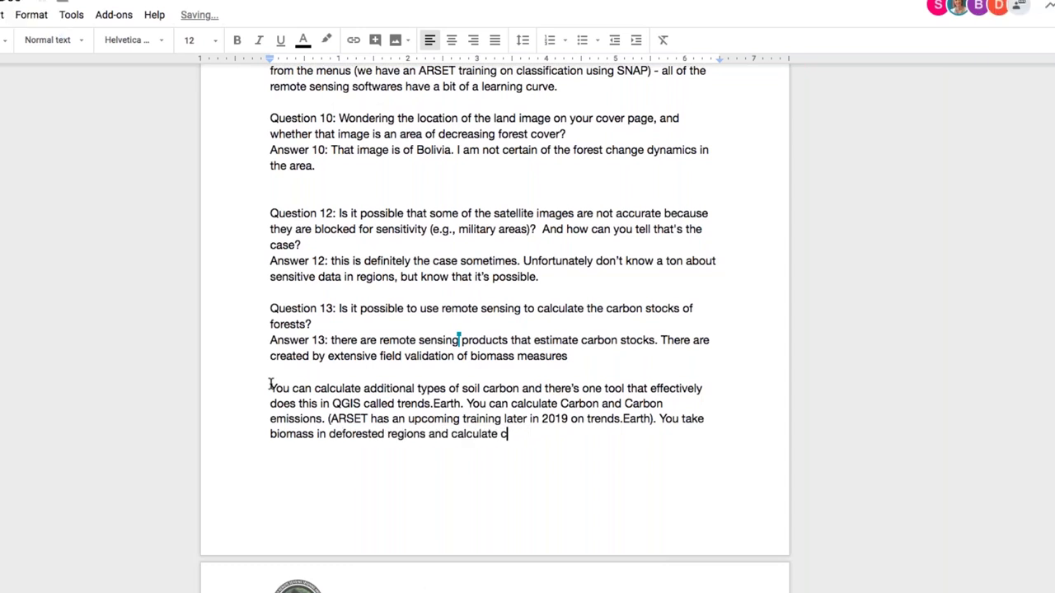
text(carbon emissions as well.)
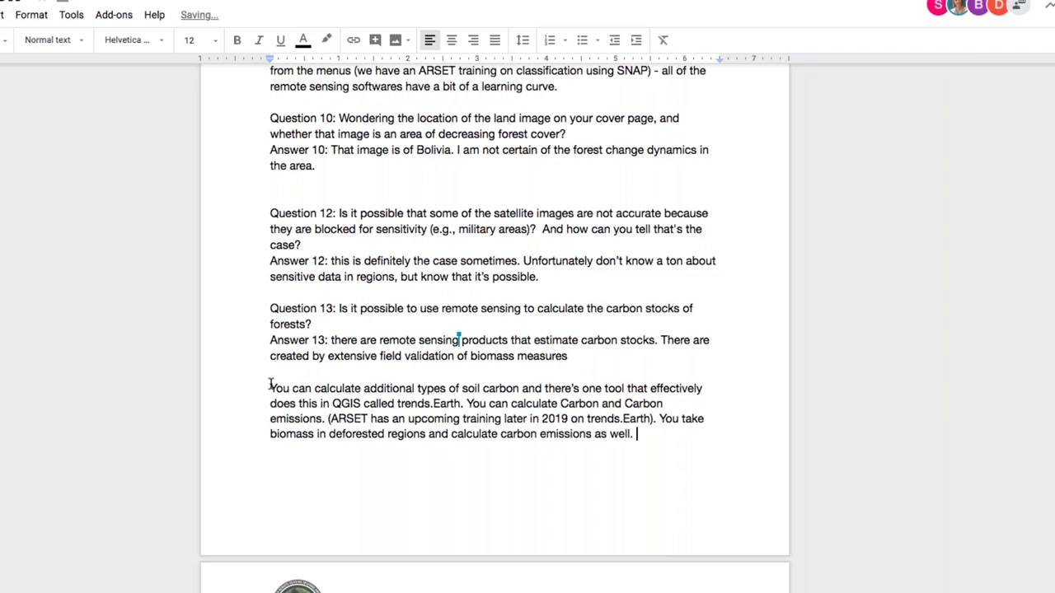
Delete the extra blank line between the carbon monitoring webinar link and Question 14.
scroll(270, 385, down, 5)
scroll(270, 384, up, 1)
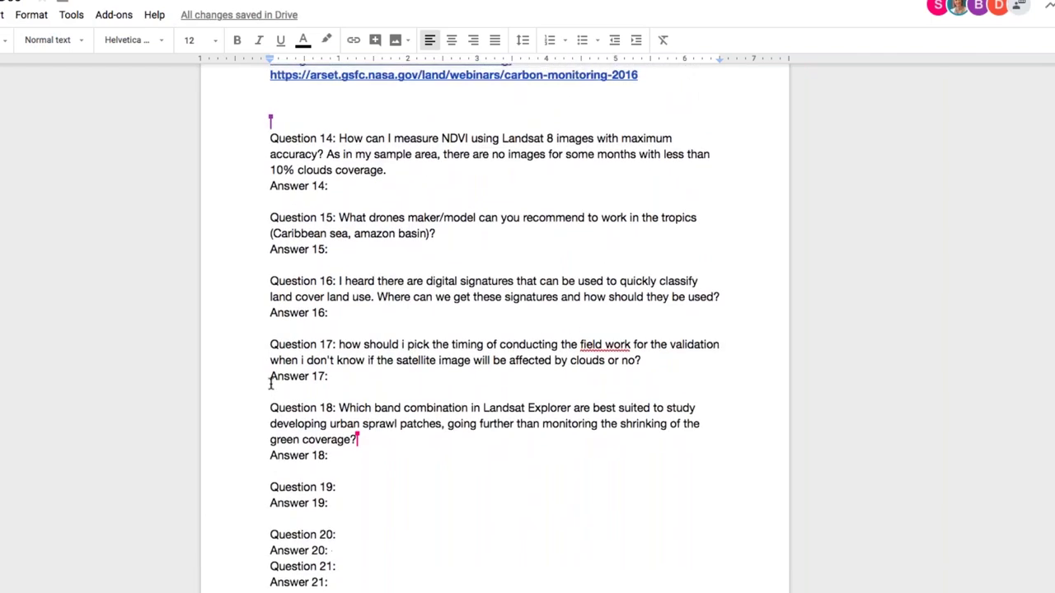
click(414, 103)
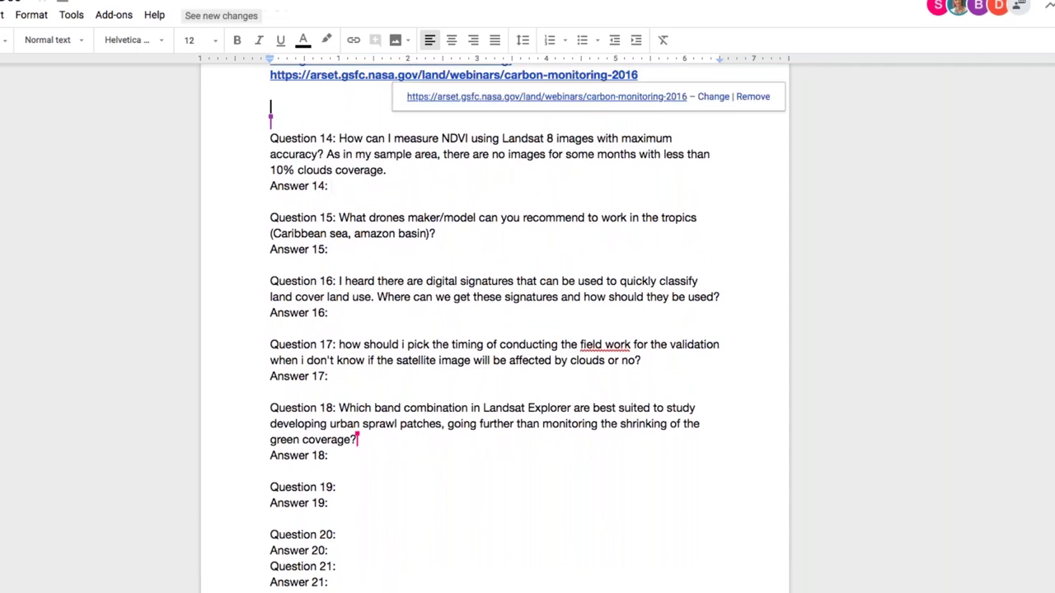
key(BackSpace)
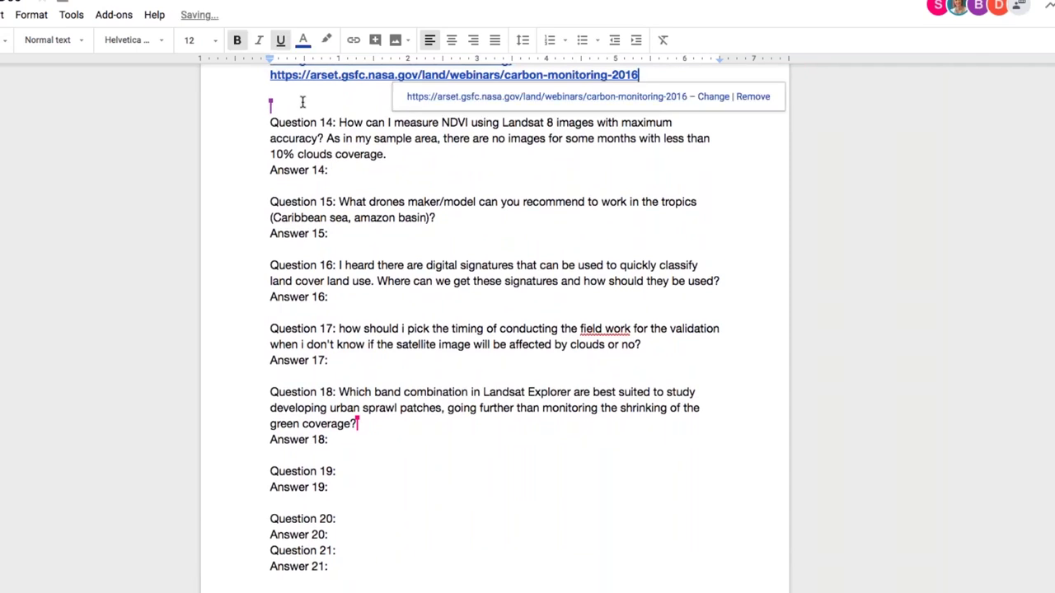
Begin Answer 14 with "Clouds definitely pose a problem".
click(350, 175)
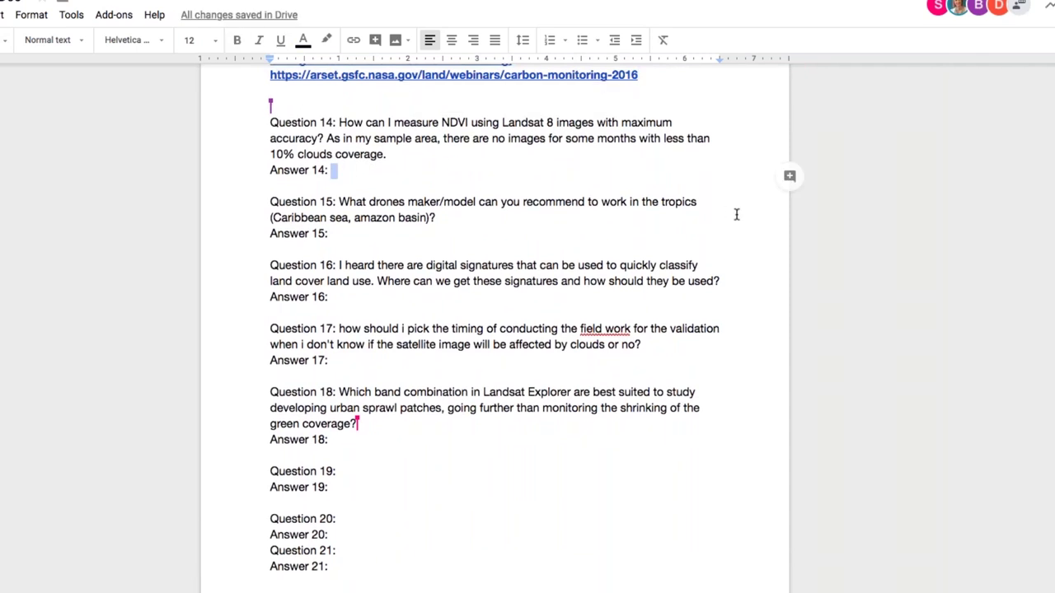
key(Left)
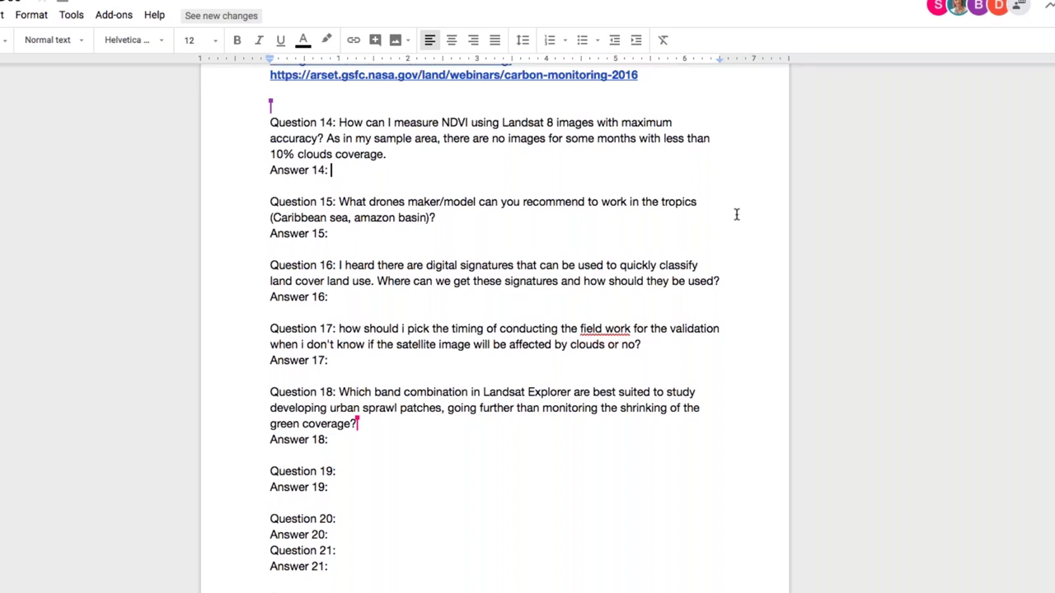
text(Clouds -)
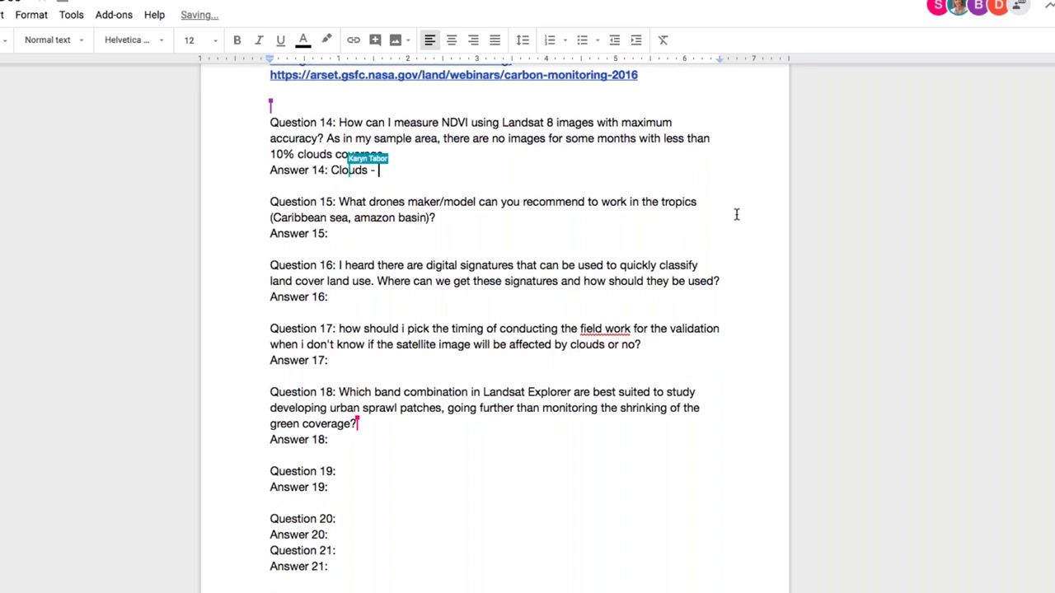
key(BackSpace)
key(BackSpace)
text(definit)
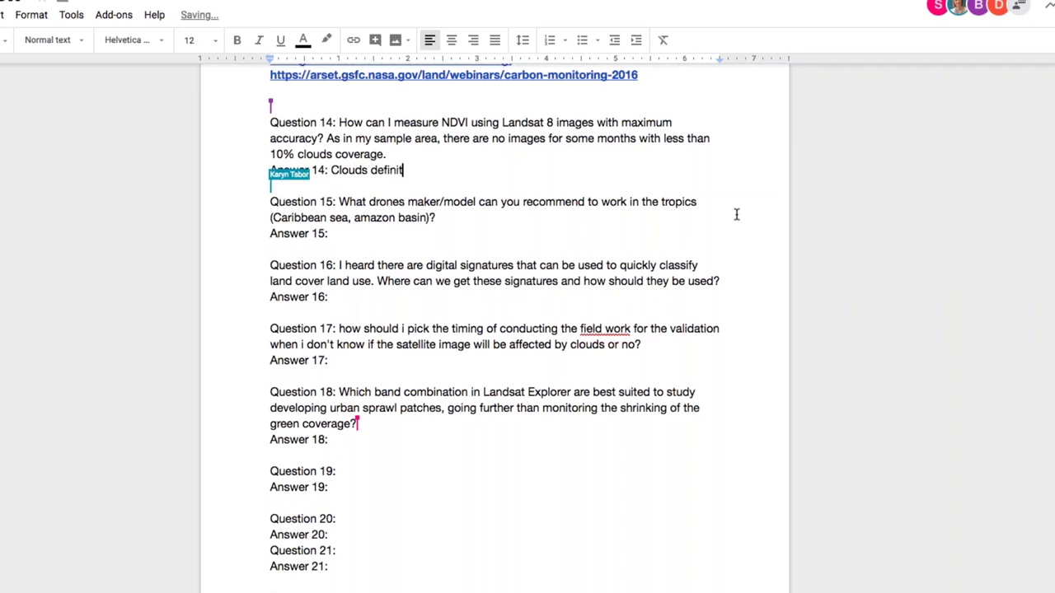
text(ely pose a problem)
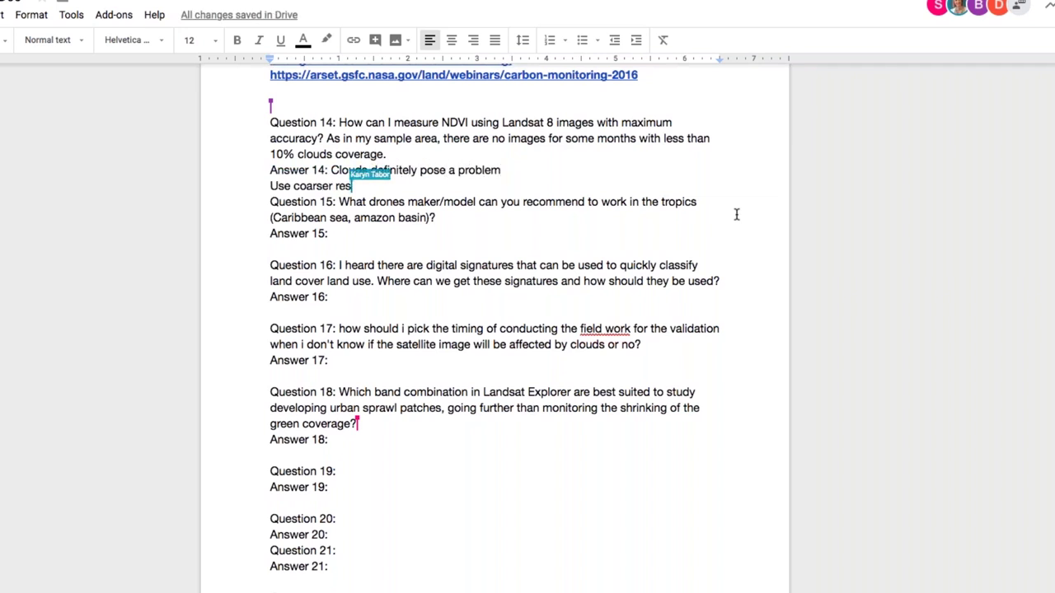
Continue Answer 14 with ", and sometimes, unfortunately, that will interfere with analysis. You can use".
text(.and sometimes, unfrot)
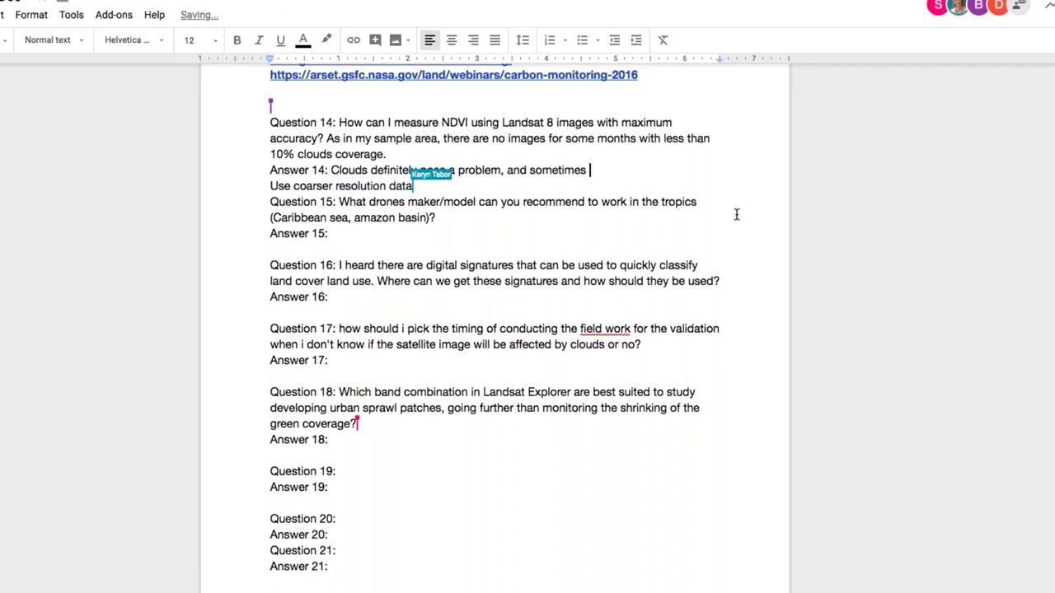
key(BackSpace)
key(BackSpace)
text(ortunately, if y)
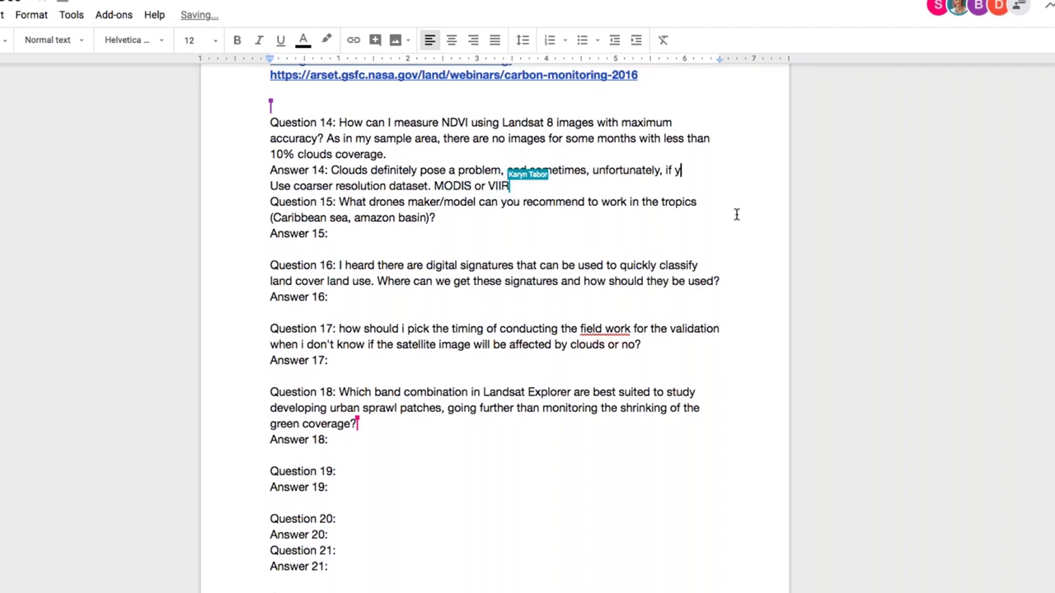
key(BackSpace)
key(BackSpace)
key(BackSpace)
key(BackSpace)
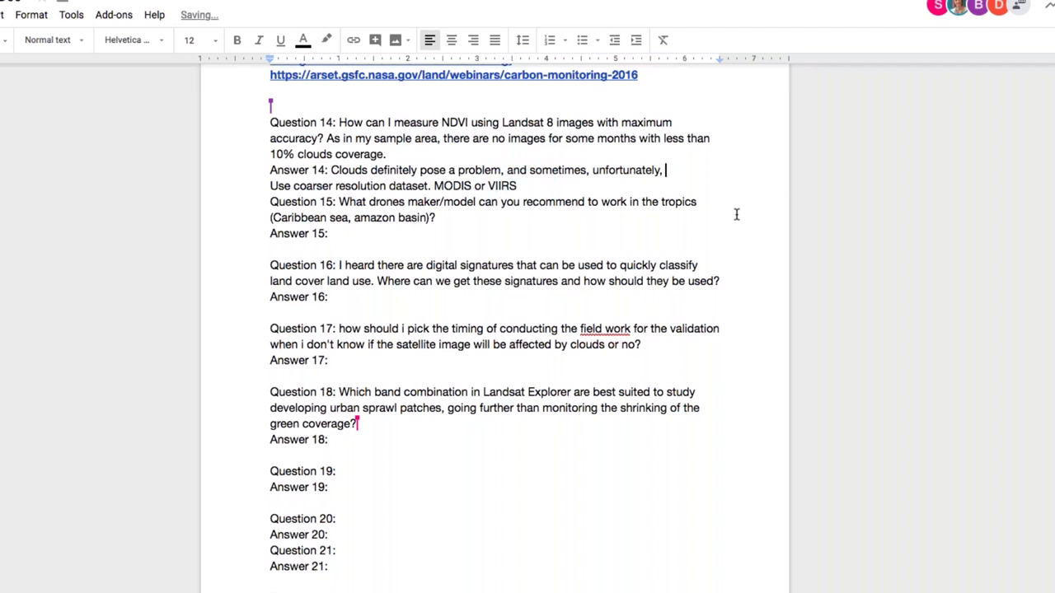
text(that will interfere with an)
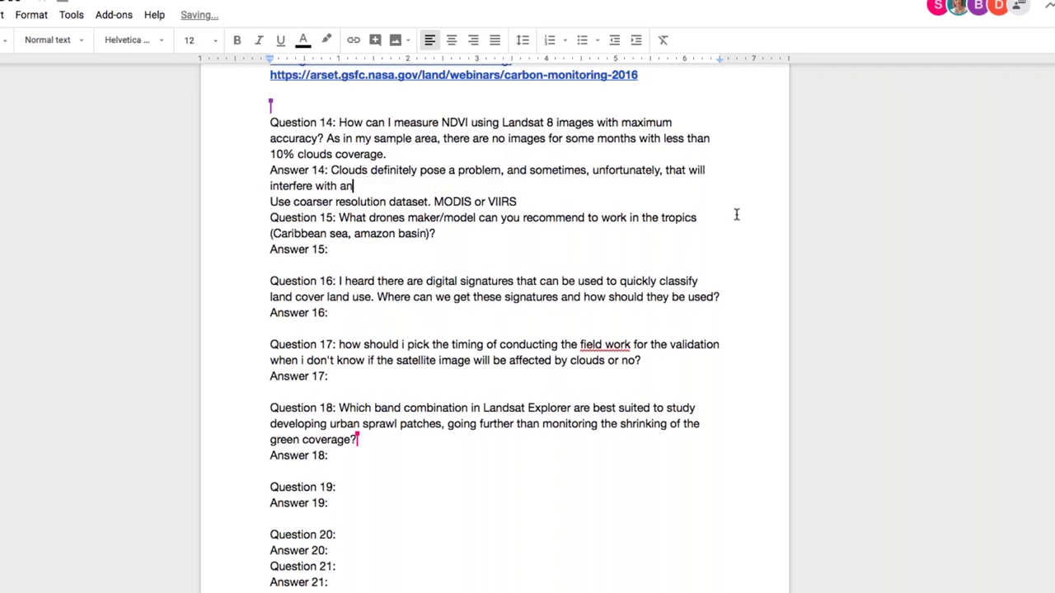
text(alysis. You can use)
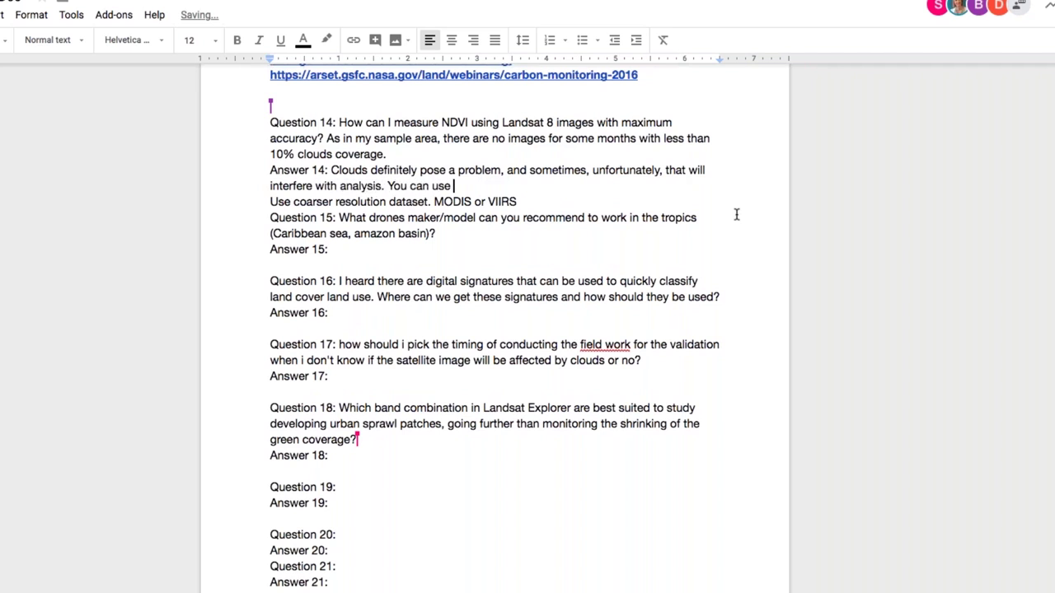
Join the coarser resolution line onto the end of Answer 14 and change "dataset" to "datasets".
key(BackSpace)
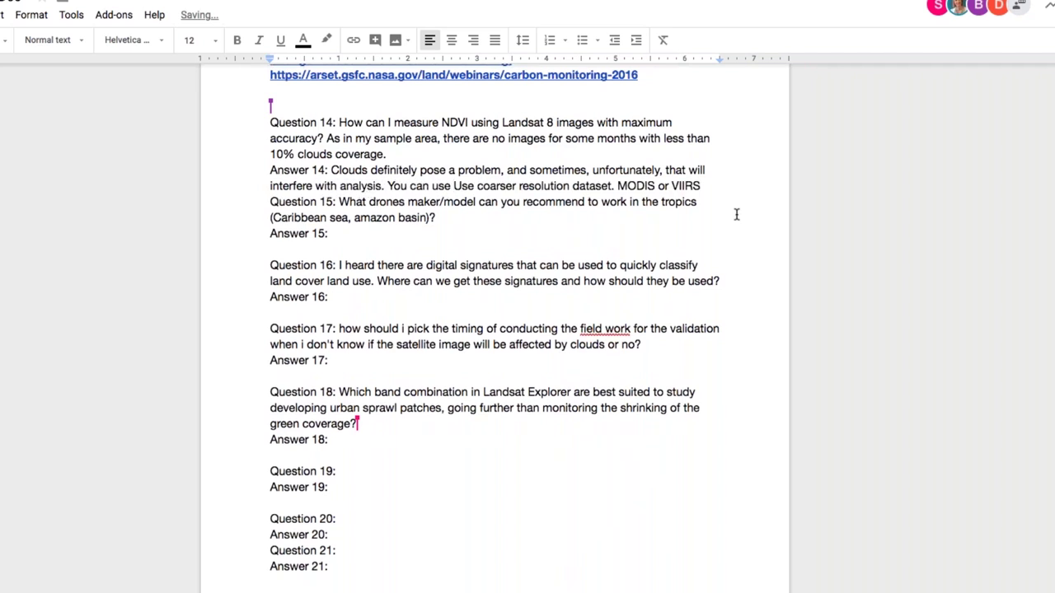
key(alt+Right)
key(alt+Right)
text(s)
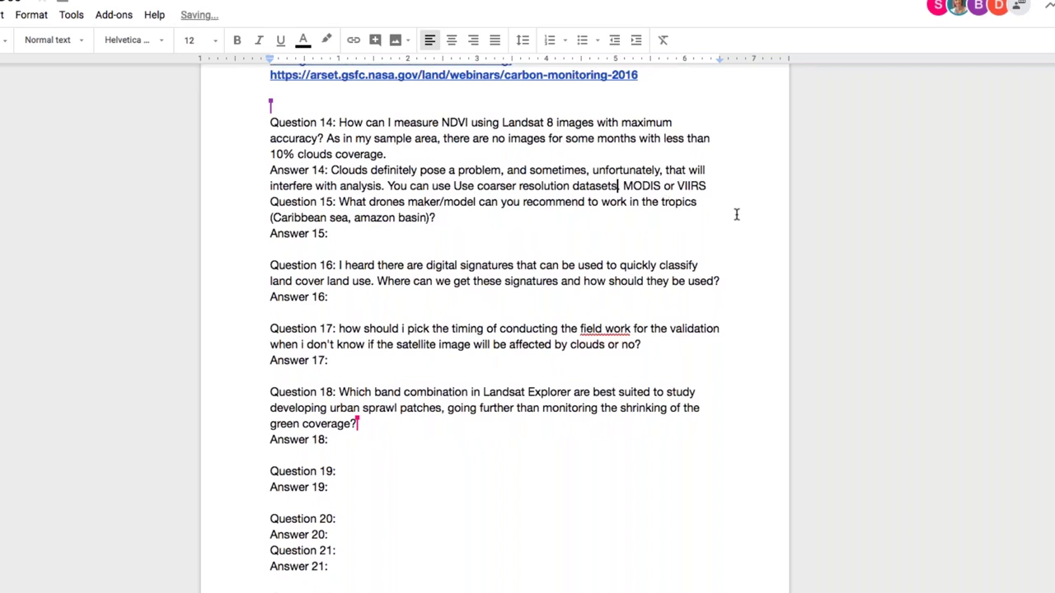
Insert a blank line between Answer 14 and Question 15, returning to the end of the answer.
key(End)
key(Return)
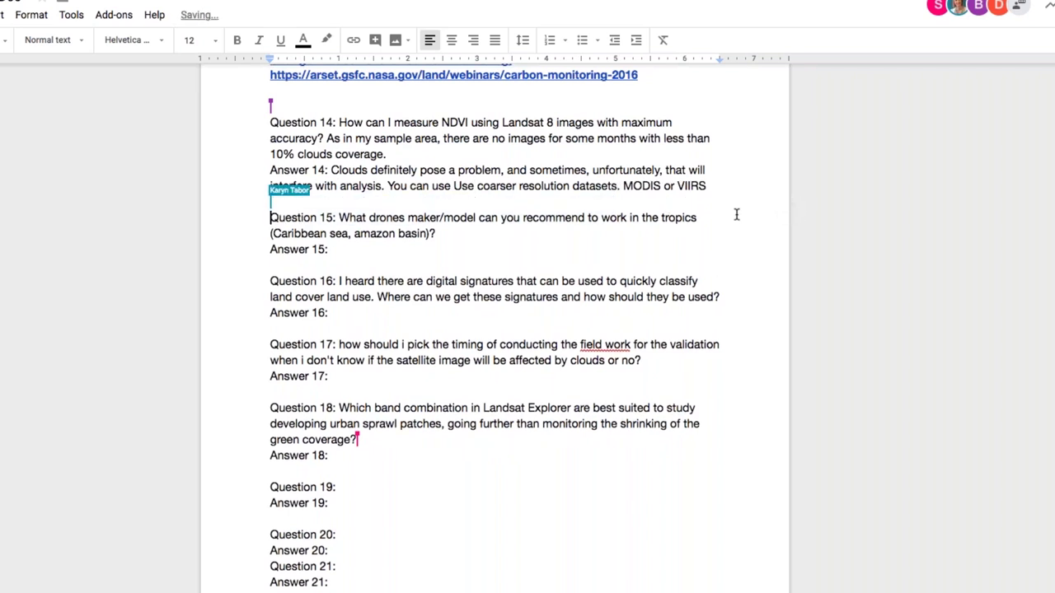
key(Left)
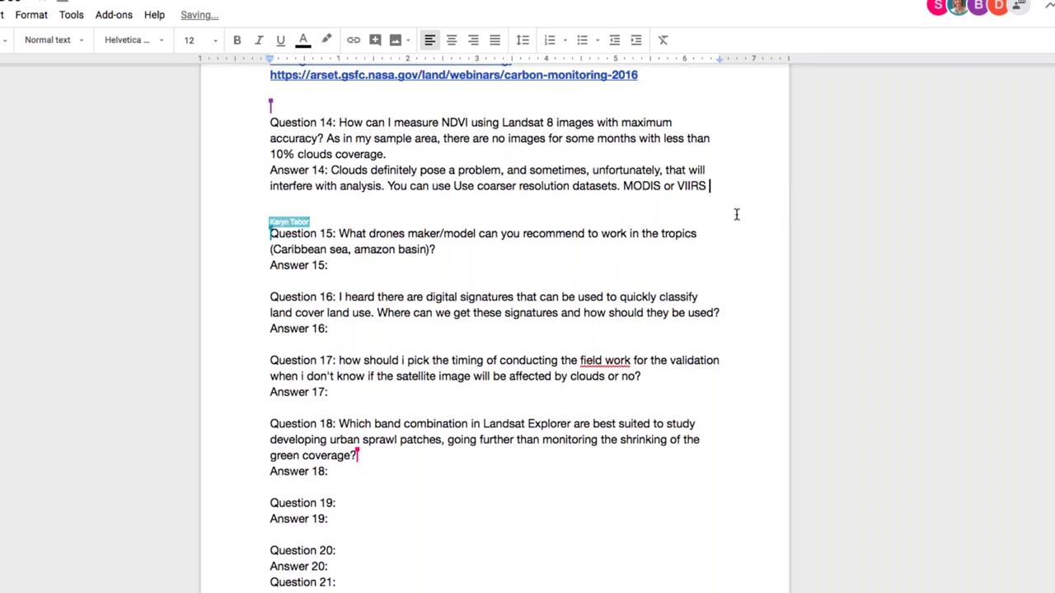
Extend Answer 14 with "MODIS has an NDVI/EVI product you can download from EarthExplorer but it's fairly coarse (250m resolution?)".
text(MODIS has an NDIV)
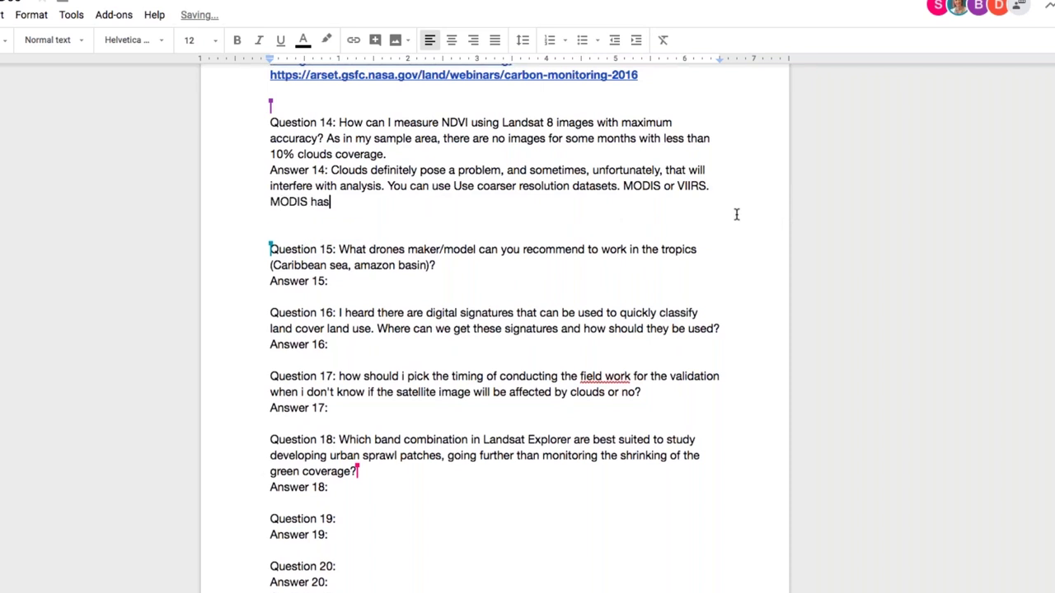
key(BackSpace)
key(BackSpace)
text(VI/EVI rodu)
key(BackSpace)
key(BackSpace)
key(BackSpace)
key(BackSpace)
text(pro)
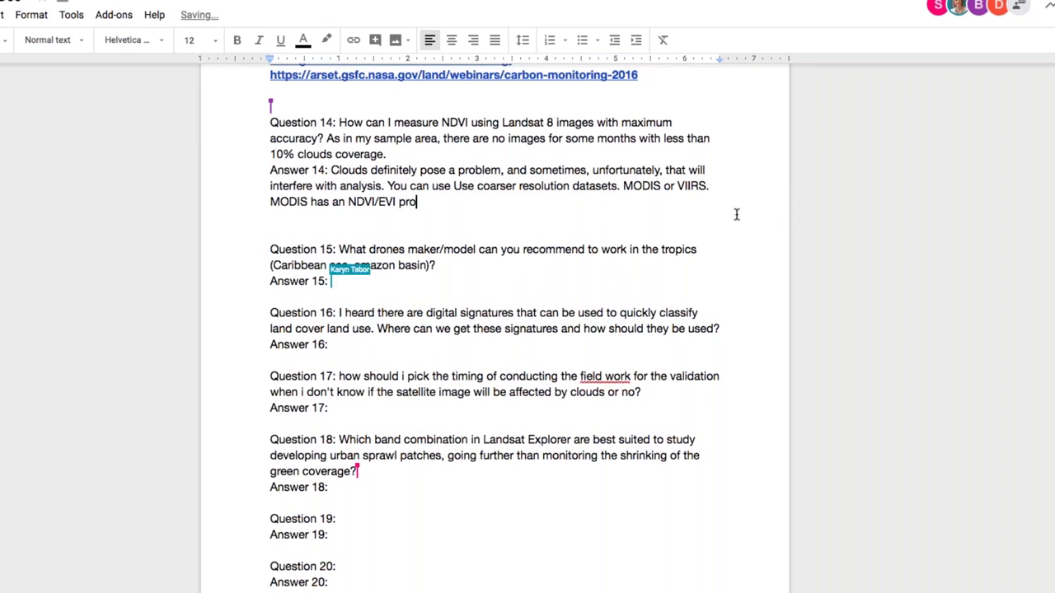
text(duct you can downloa)
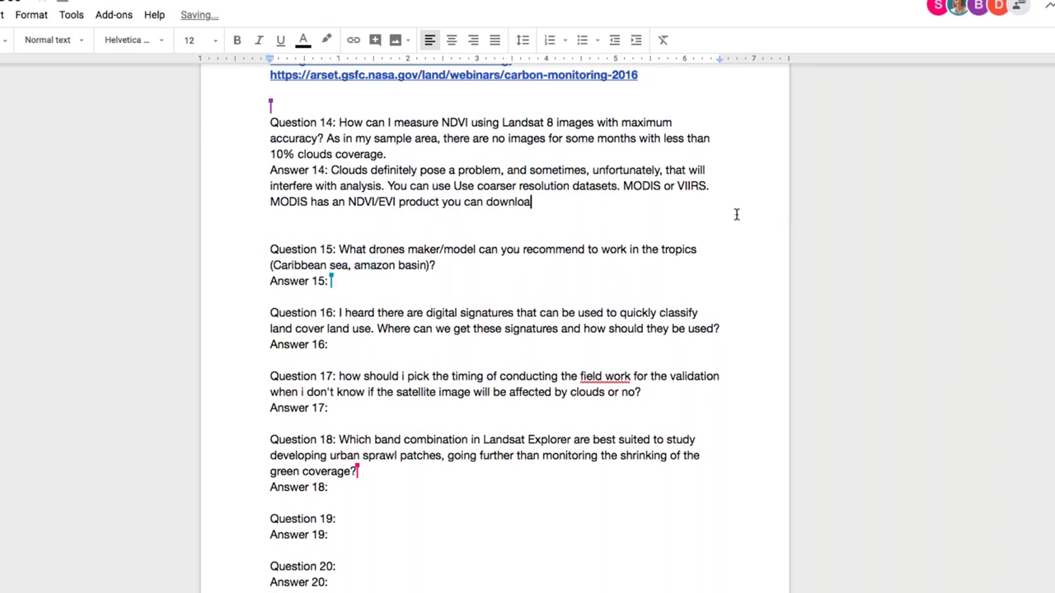
text(d from EarthExpl)
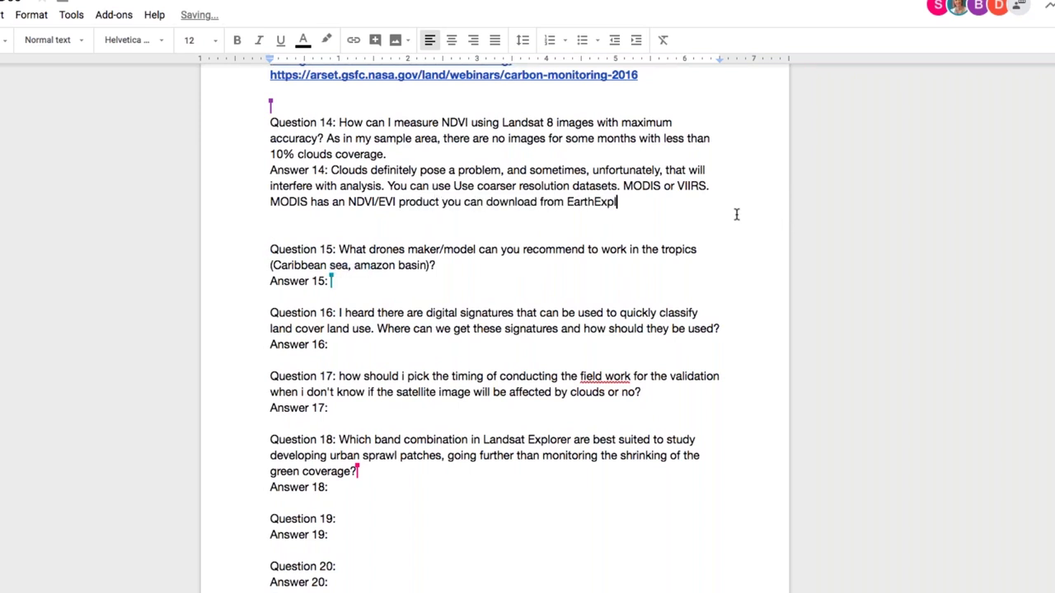
text(orer but it's fair)
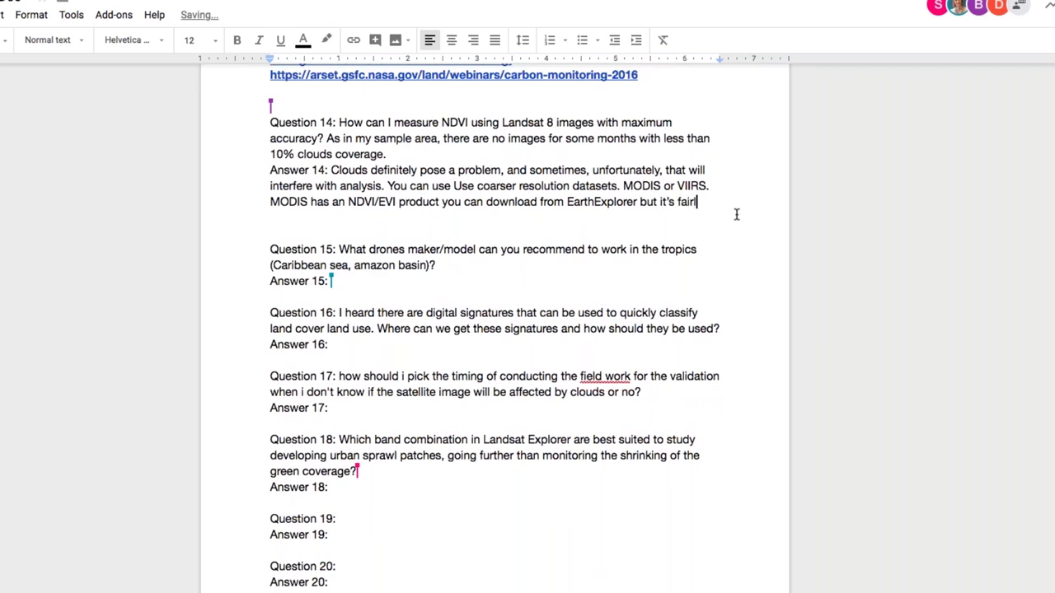
text(ly coarse (250m r)
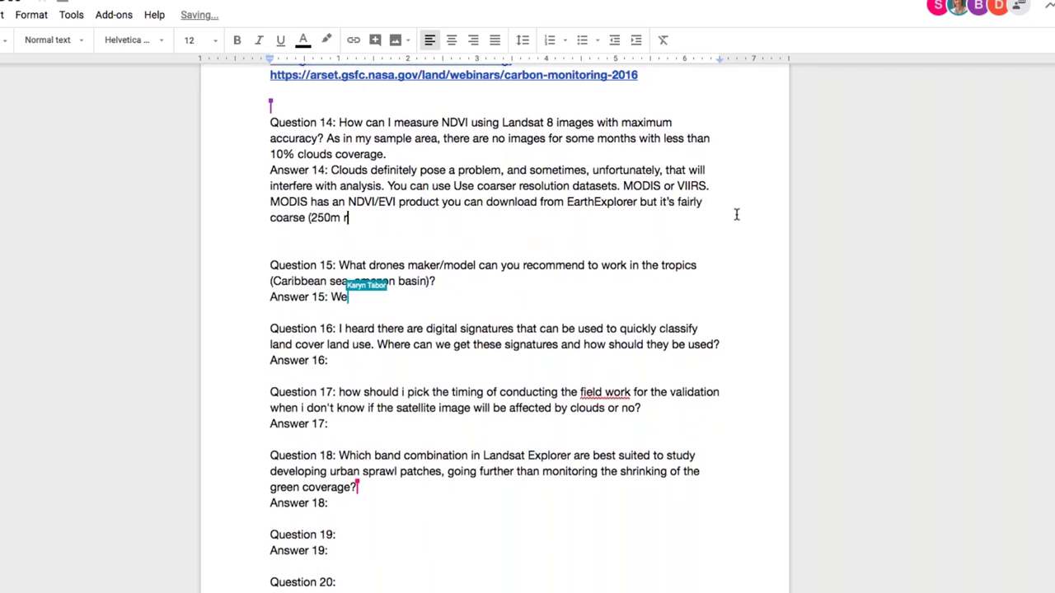
text(esolution?) )
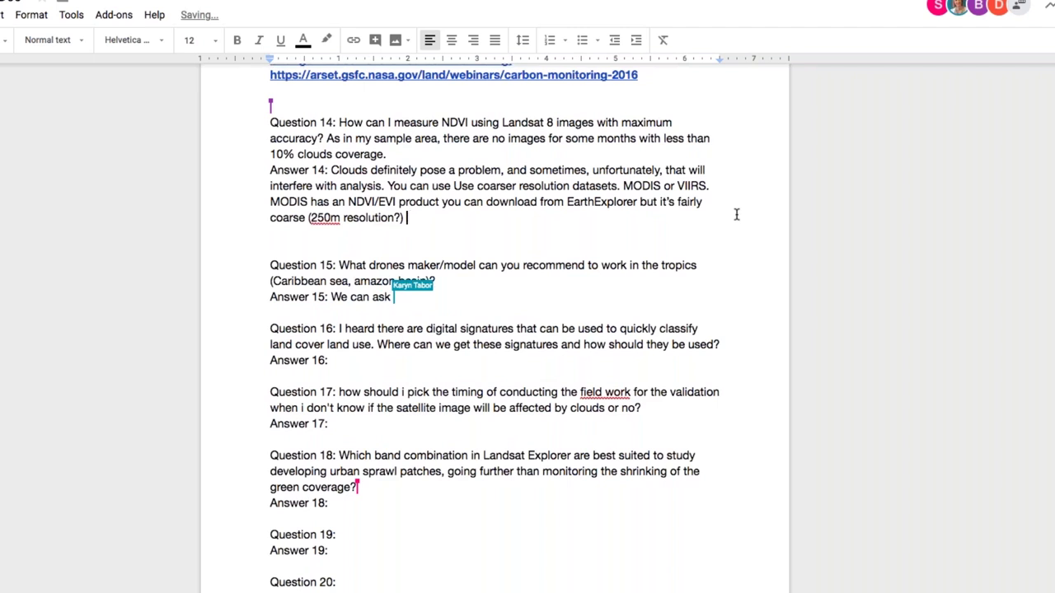
text(- it w)
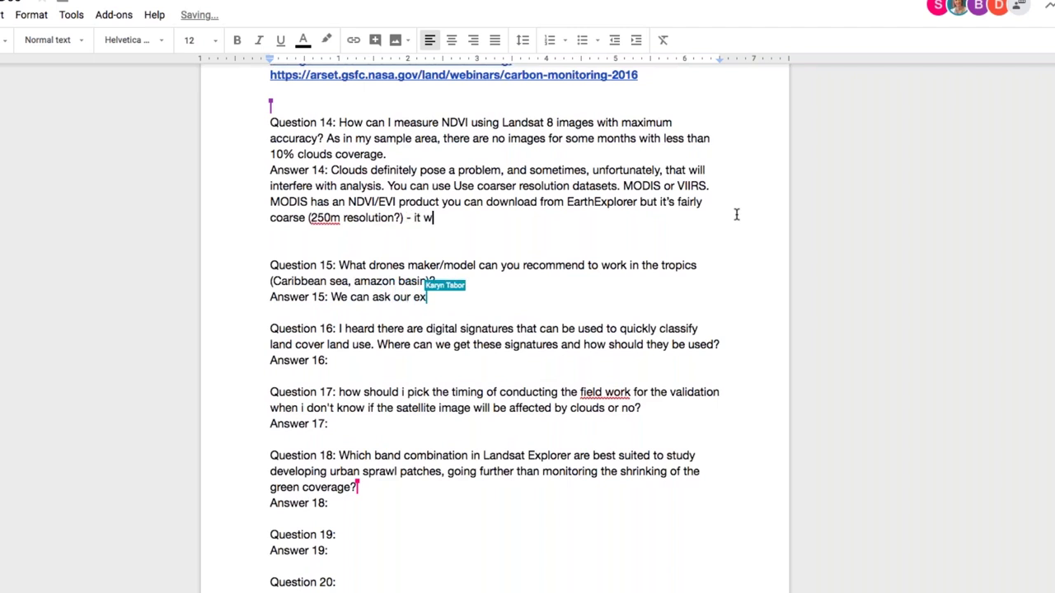
key(BackSpace)
key(BackSpace)
key(BackSpace)
key(BackSpace)
key(BackSpace)
key(BackSpace)
Add ". If you have a large enough time period/sample size you could do it and look for many different types of" to Answer 14.
text(. If you have a large enough time perio)
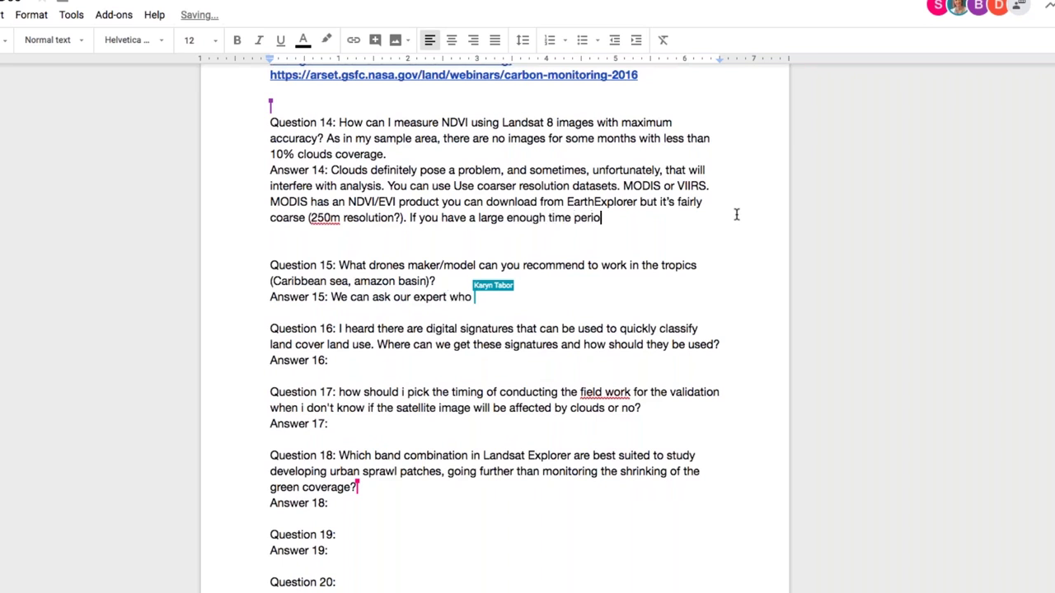
text(d)
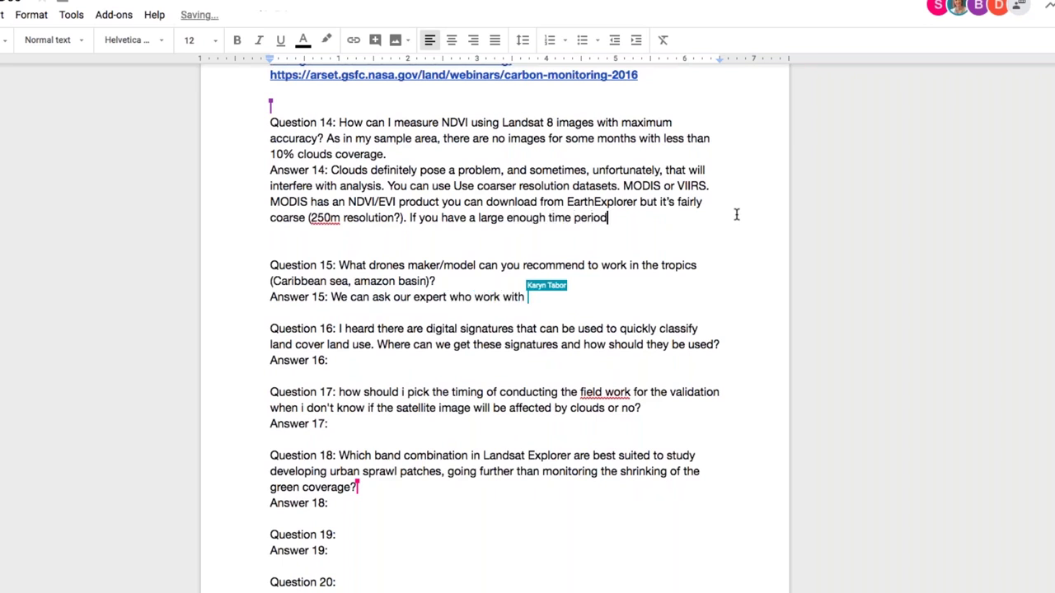
text(/sample s)
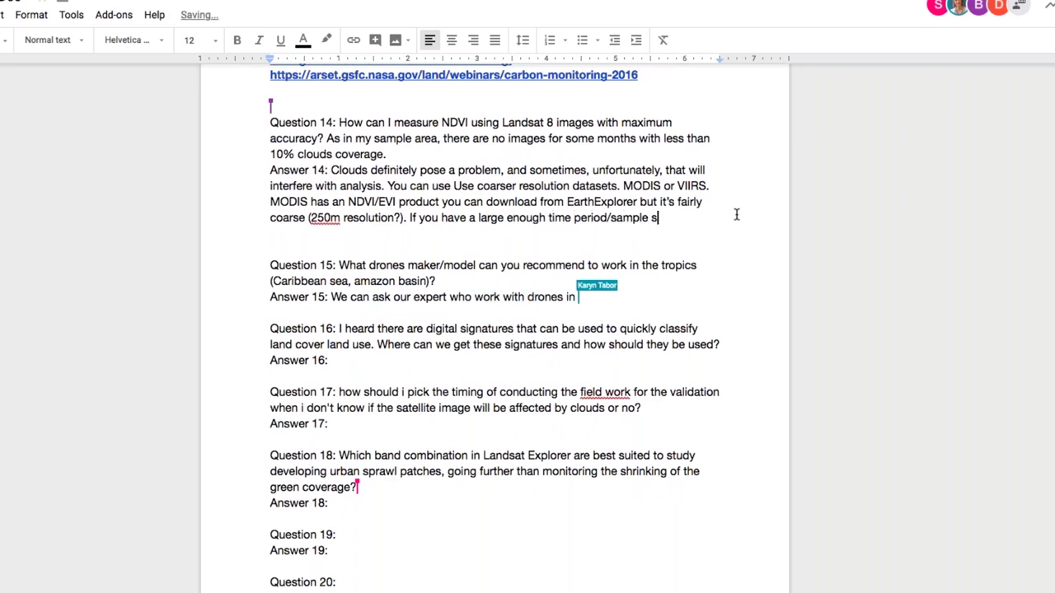
text(ize you could do it a)
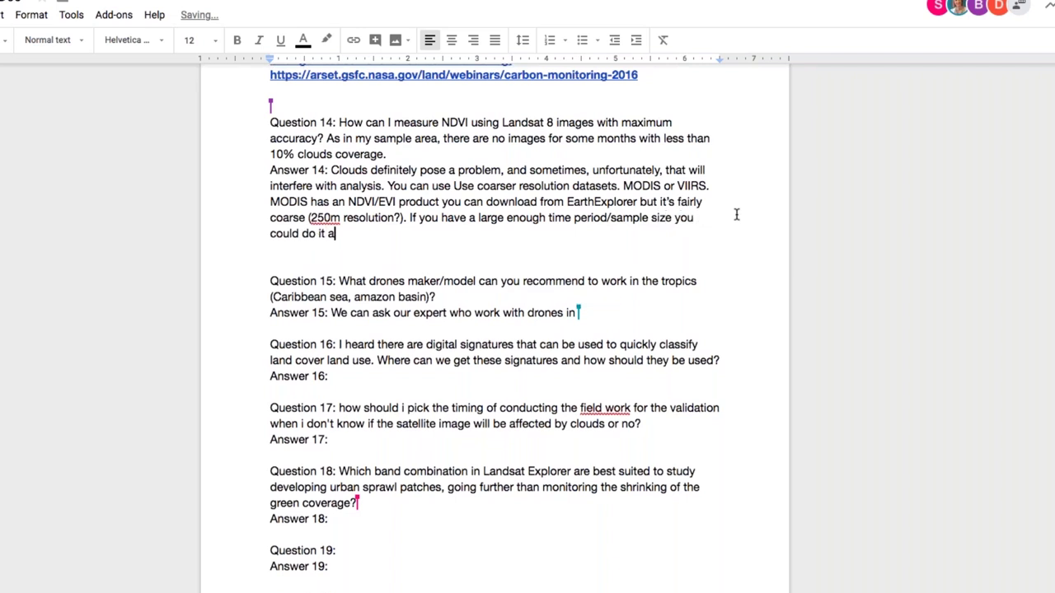
text(nd look for many differ)
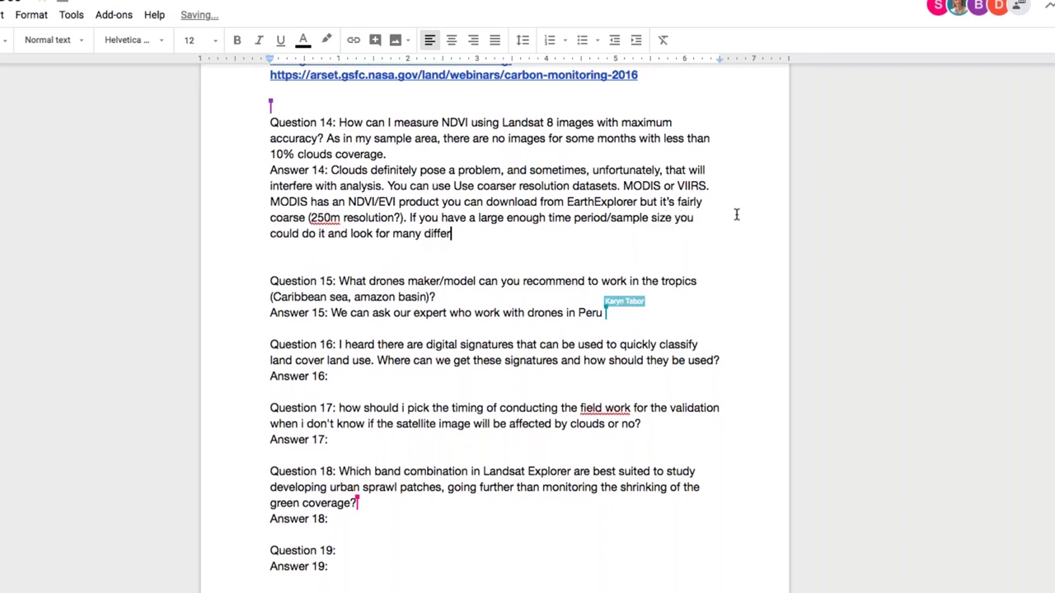
text(ent types of)
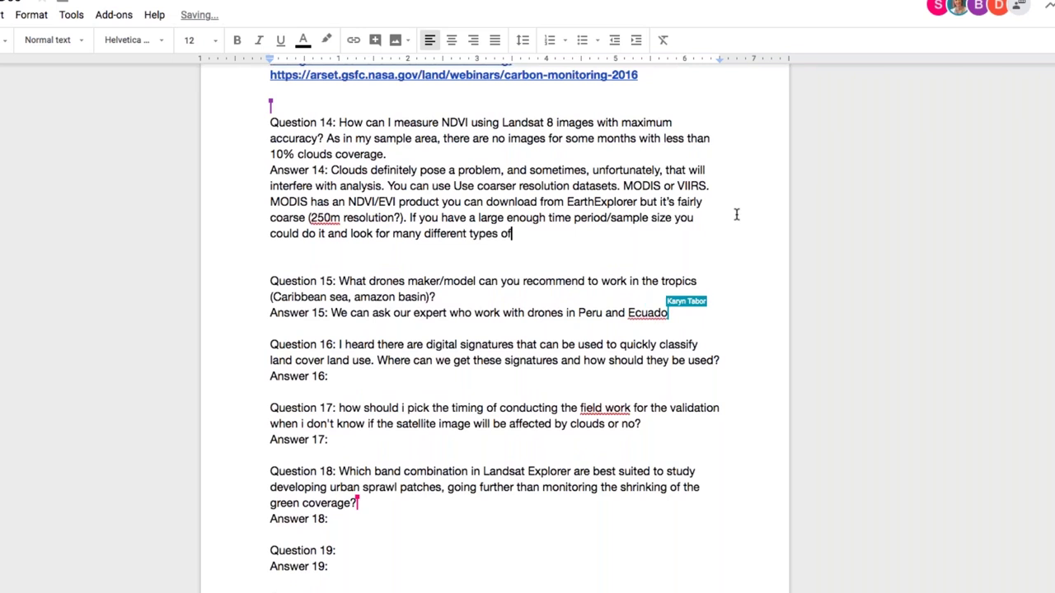
Complete the Answer 14 sentence with "imagery - use Landsat, Sentinel - to try and get as many different types of imagery as possible.".
text( imagery - use Landsat)
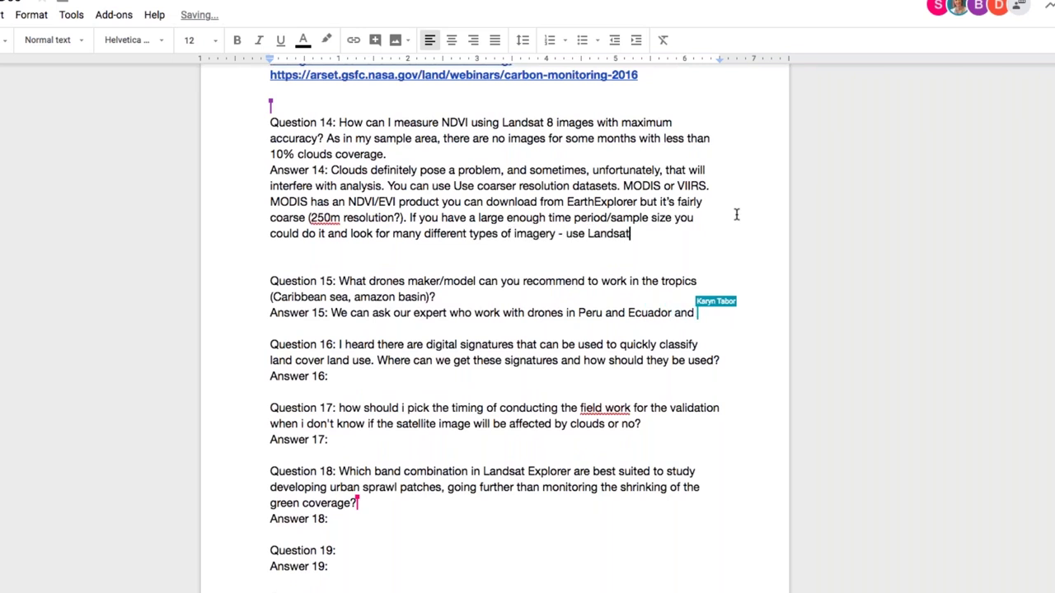
text(, Sentinel - to try and )
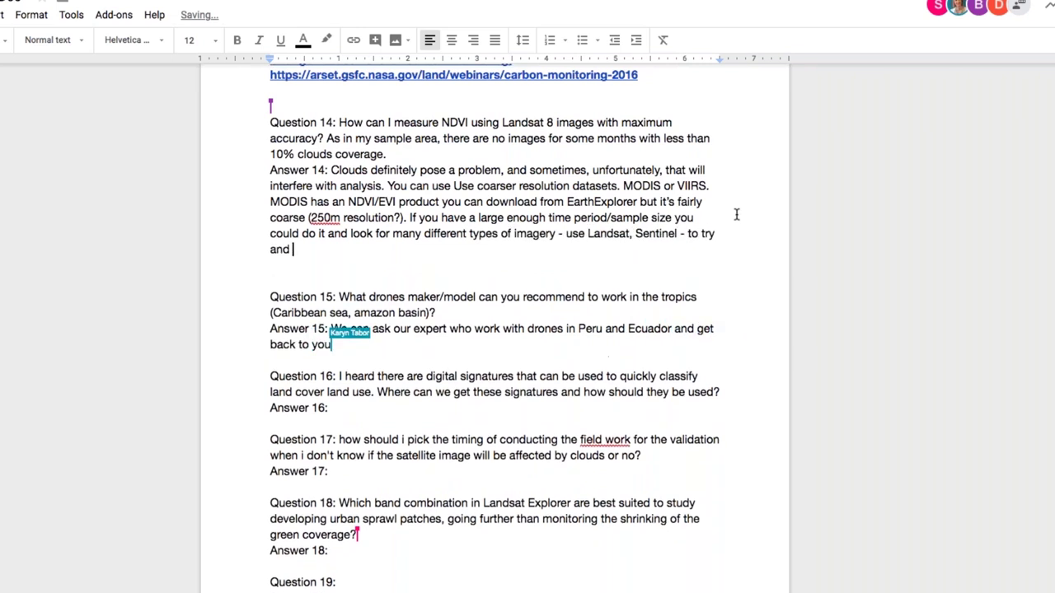
text(get as many differe)
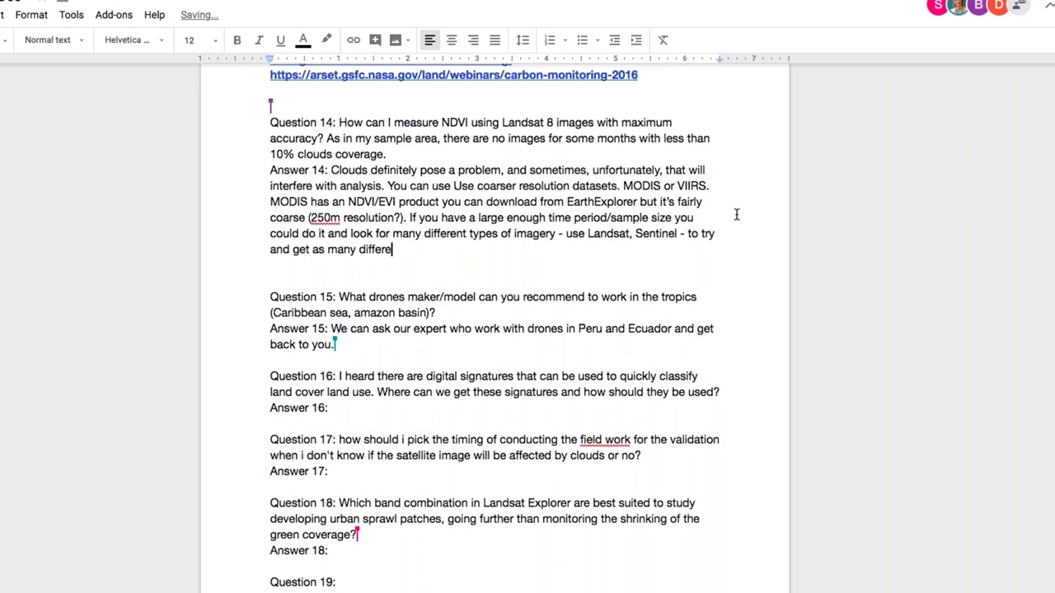
text(nt types of imagery as )
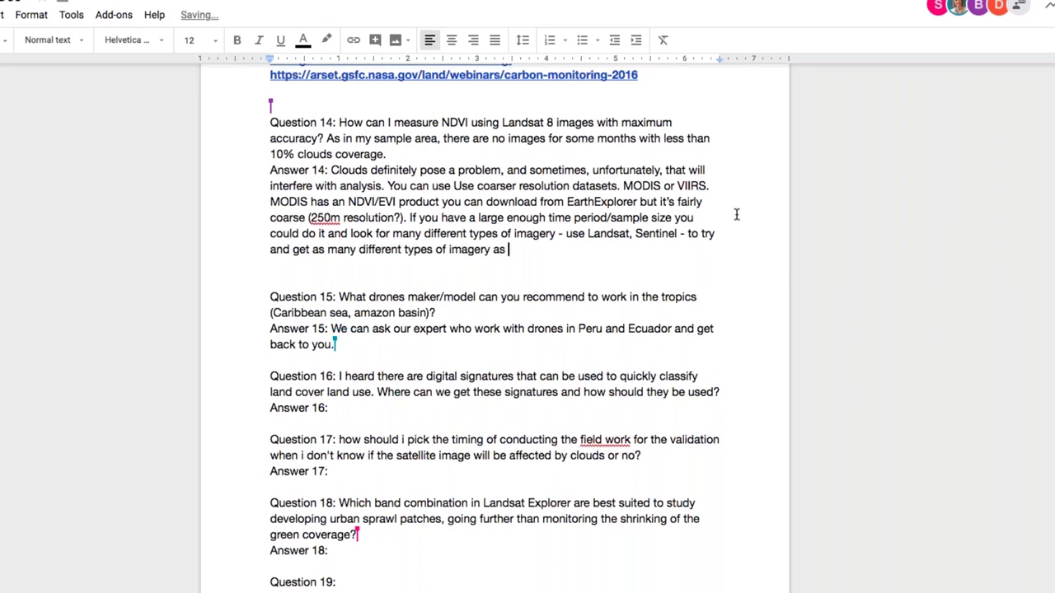
text(possible.)
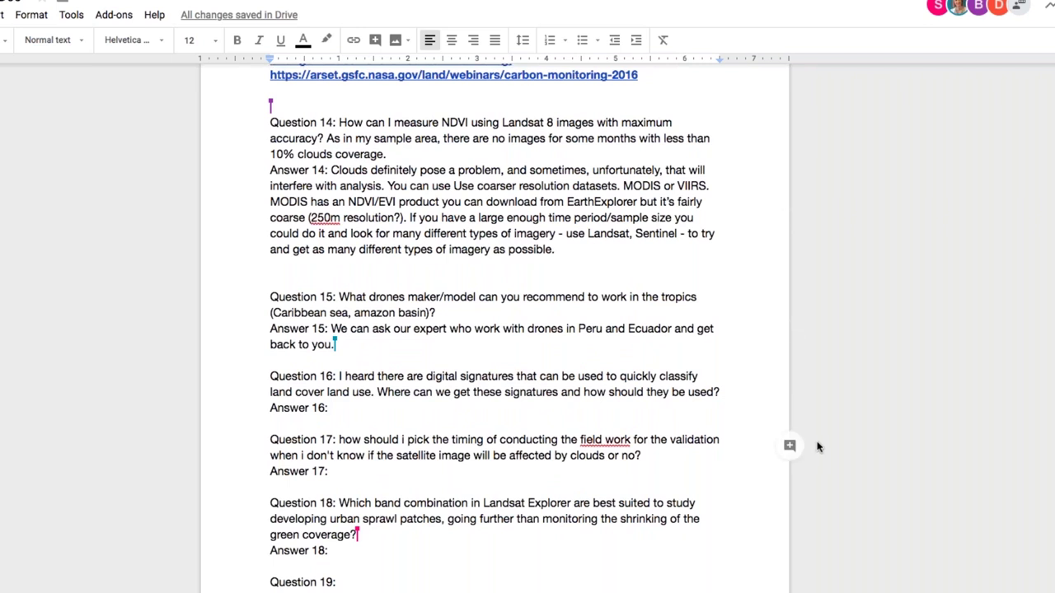
Correct "work" to "works" in the Answer 15 sentence about the drone expert.
scroll(815, 449, down, 3)
click(498, 208)
text(s)
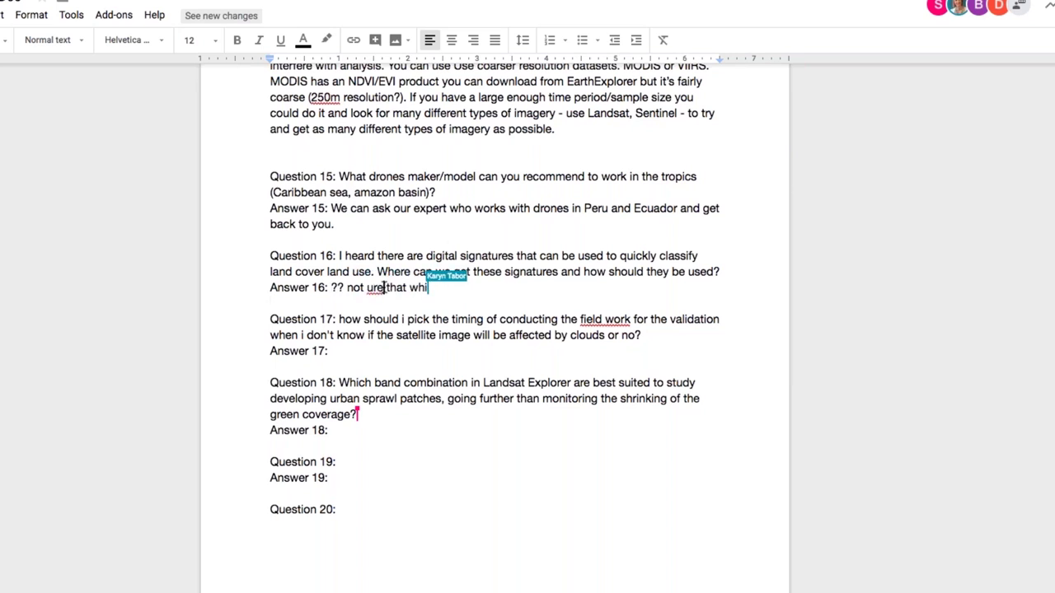
Add the note "(spectral signatures?)" on a new line below Answer 16.
key(Return)
key(Up)
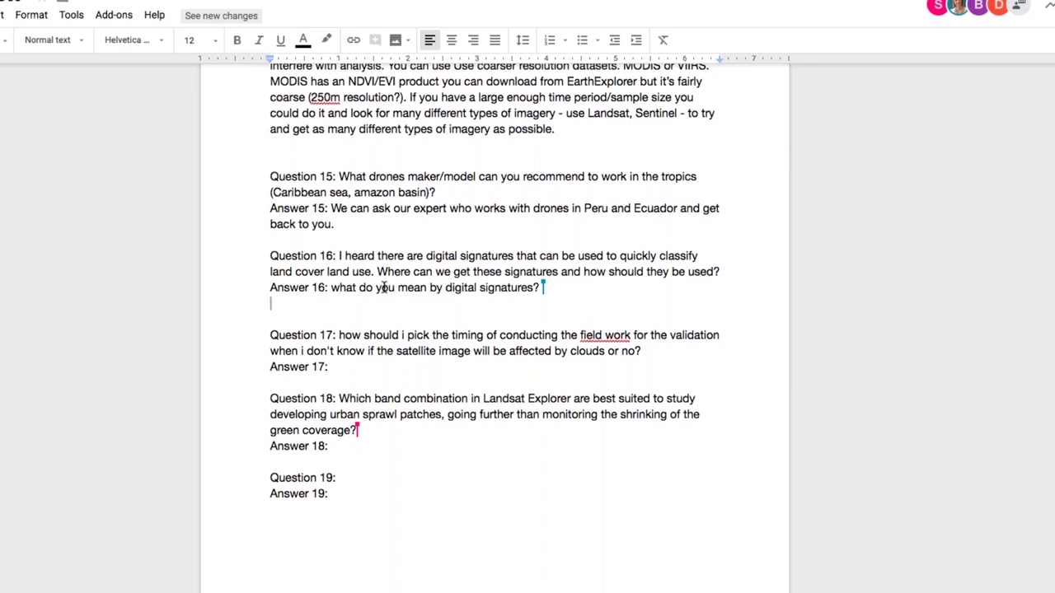
text(()
key(BackSpace)
key(BackSpace)
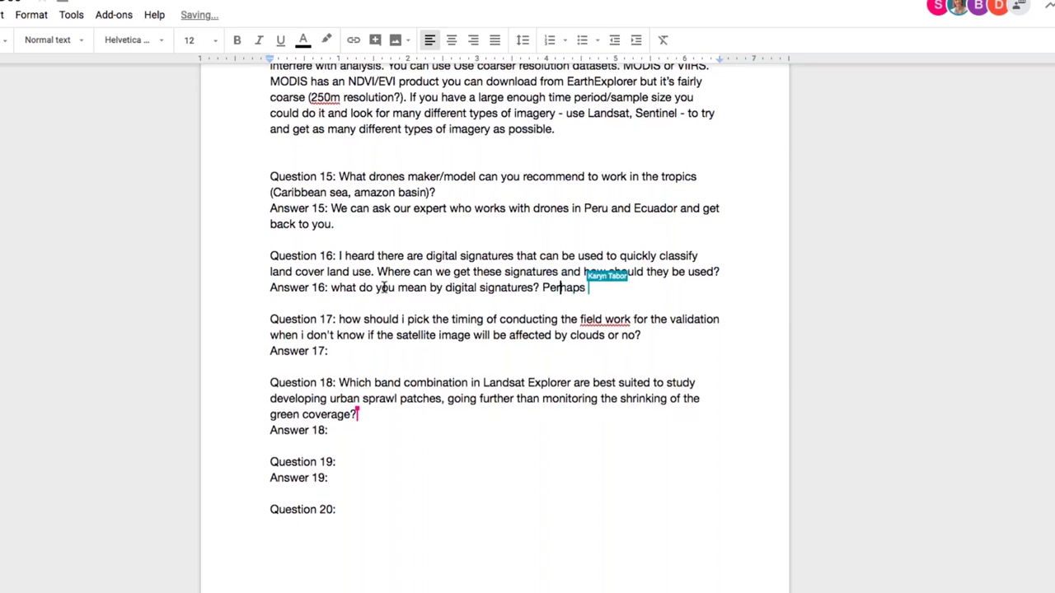
key(Return)
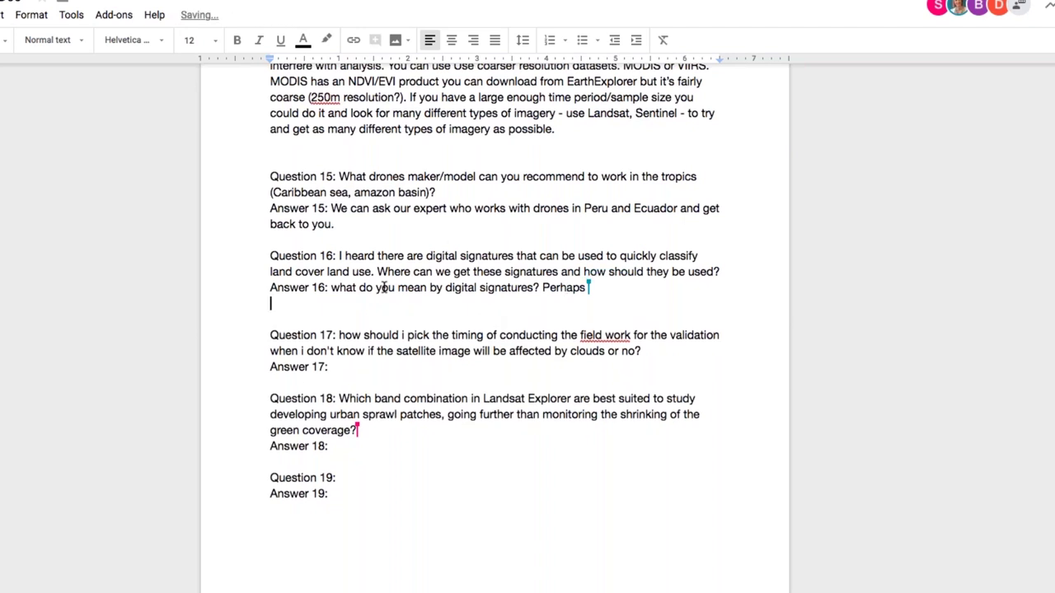
text((spectral signatures?))
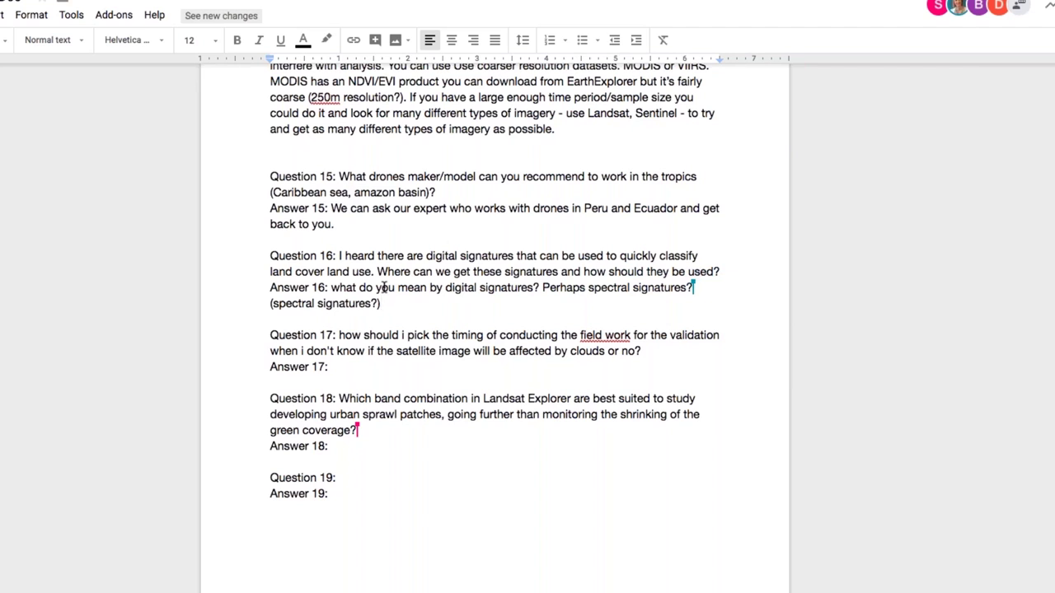
Replace the "(spectral signatures?)" note below Answer 16 with "Just say you will get back".
key(shift+Home)
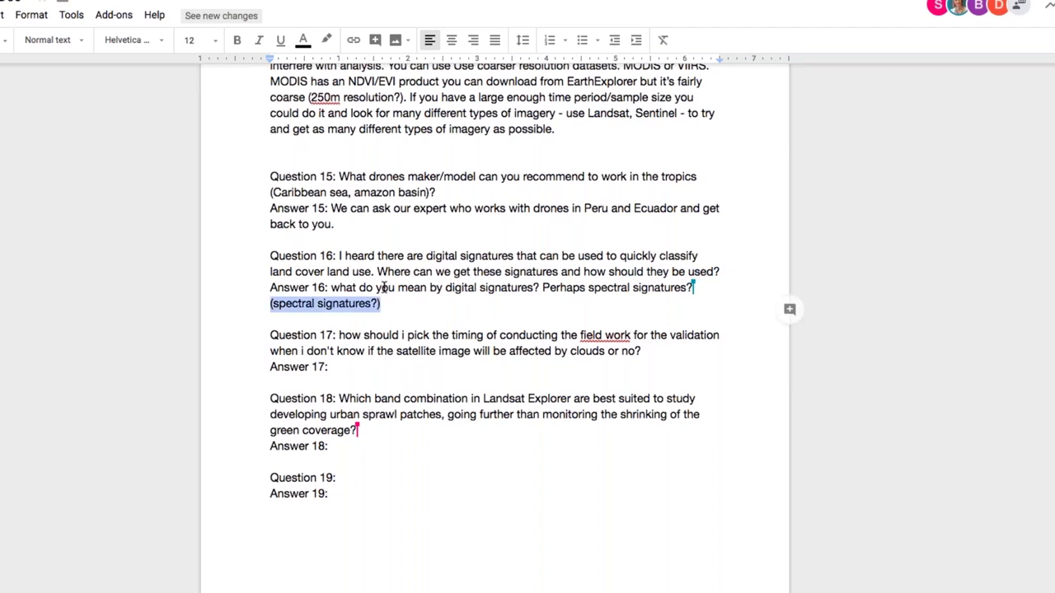
key(BackSpace)
text(Just say you will get back)
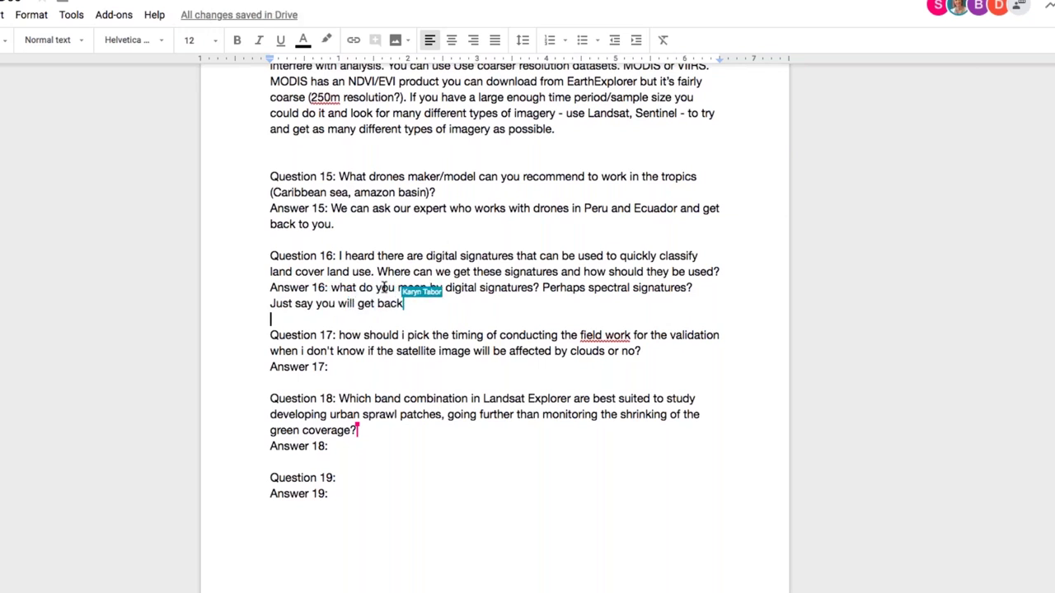
Start a new line under Answer 17 with "It's easiest to work in the dry season, that way you have an easier time in the field, but".
key(Down)
key(Down)
key(Down)
key(Down)
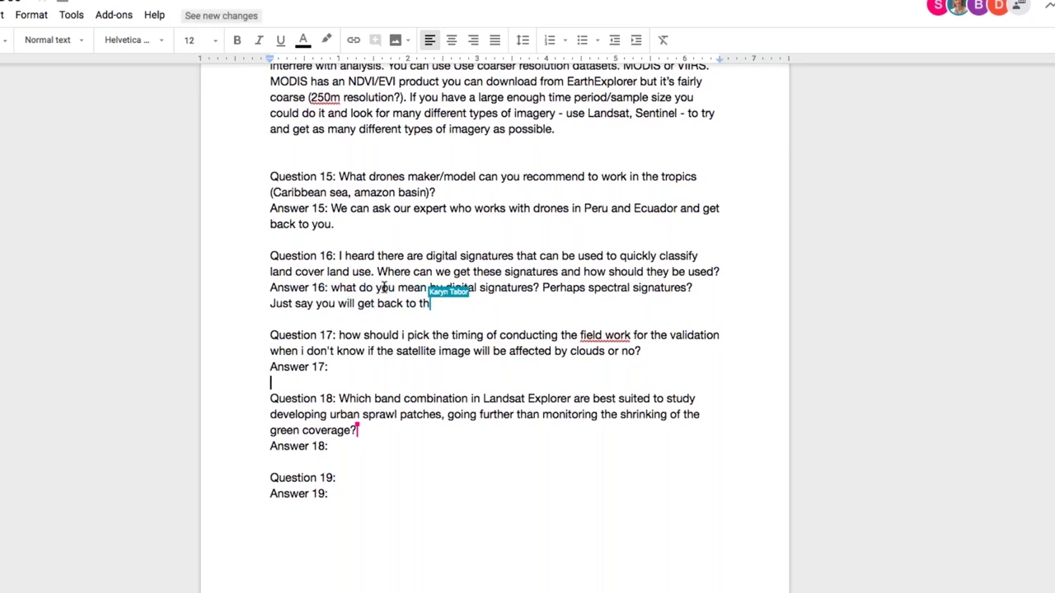
key(Up)
key(End)
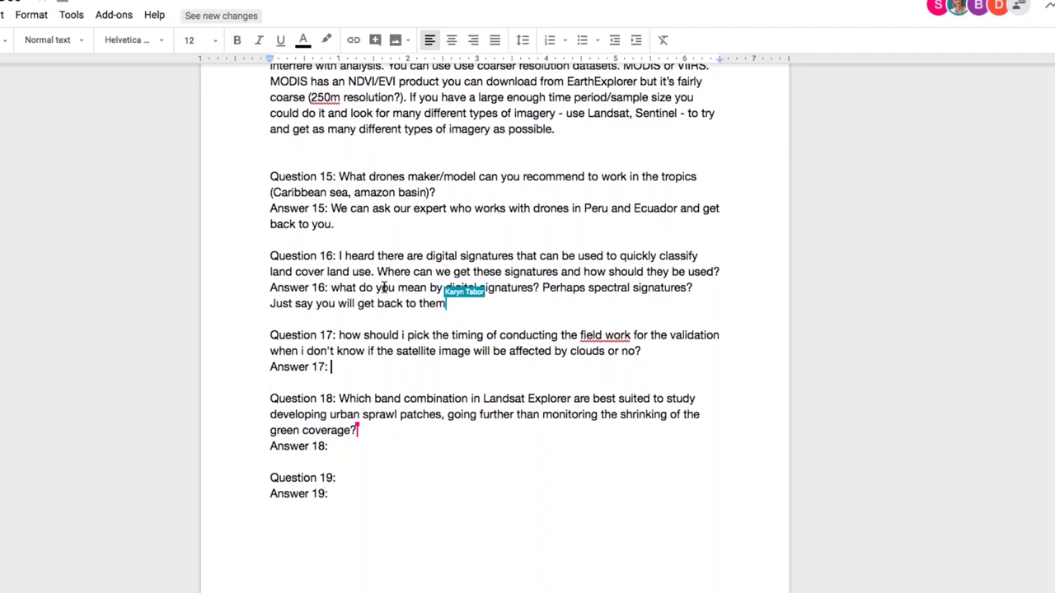
key(Return)
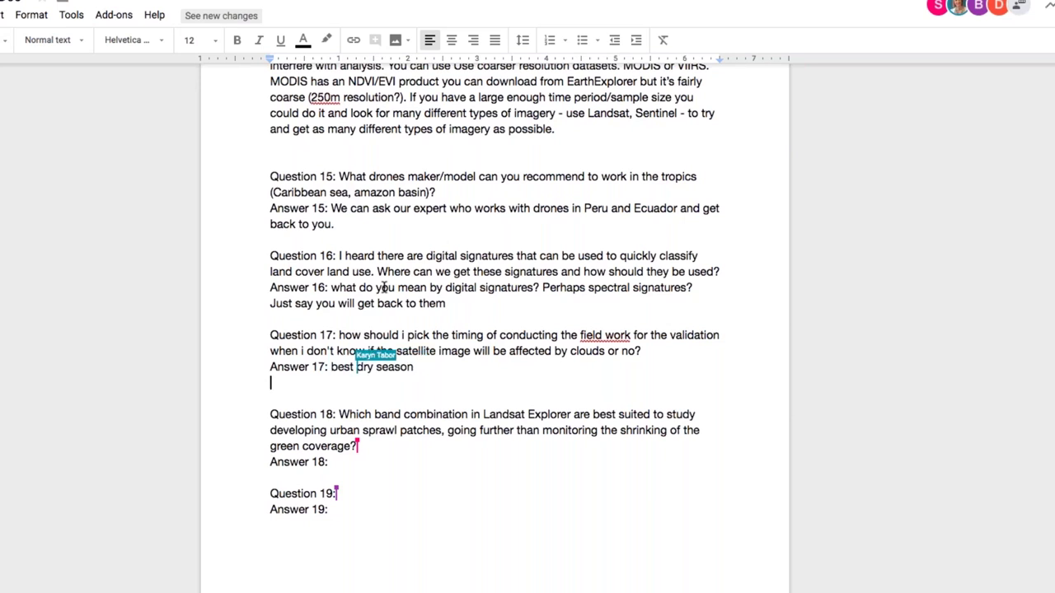
text(It's )
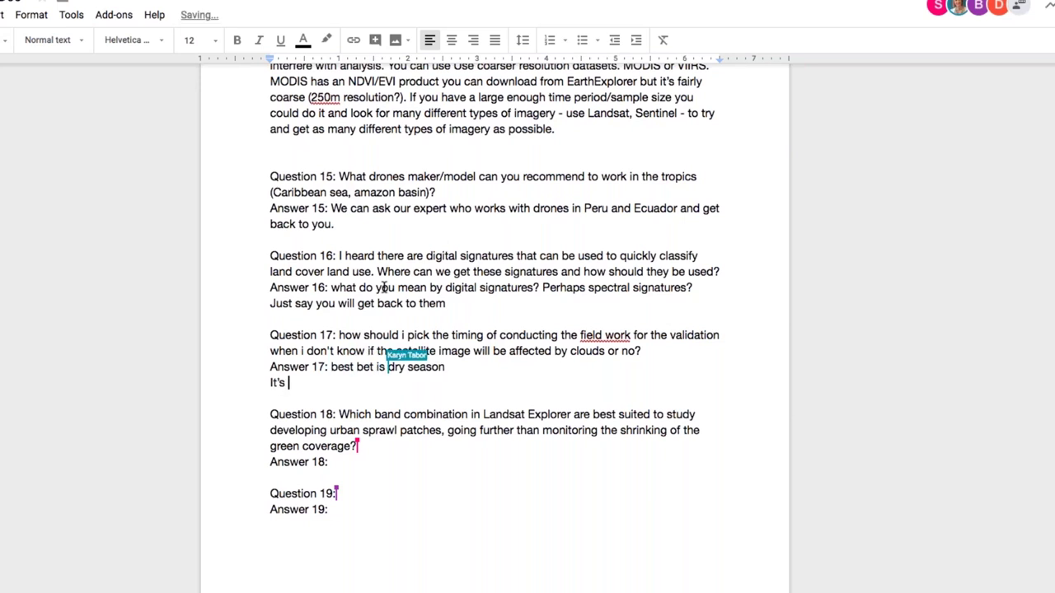
text(easiest to work)
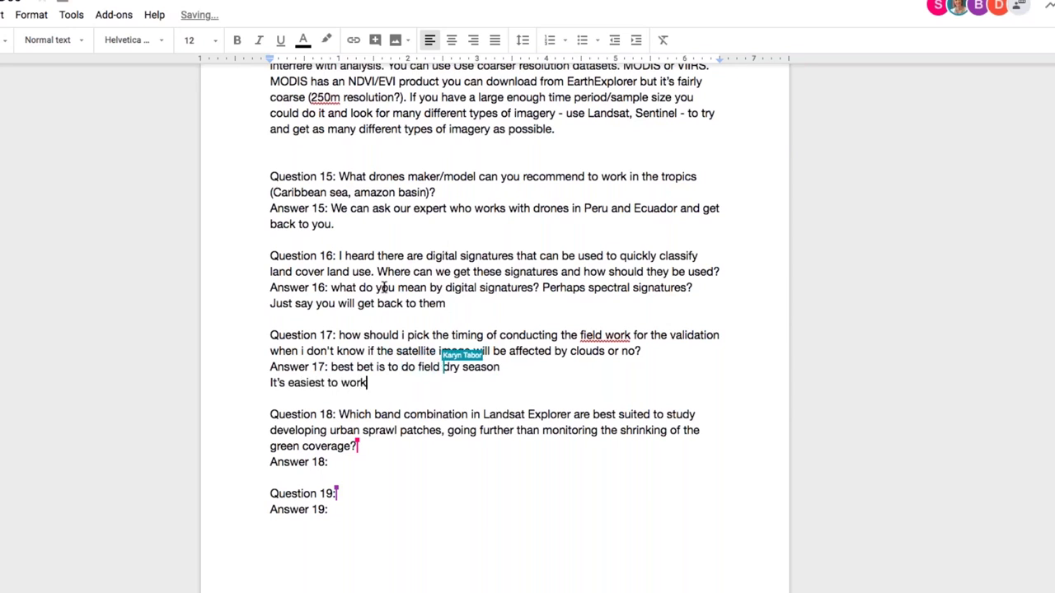
text( in the dry season, tha)
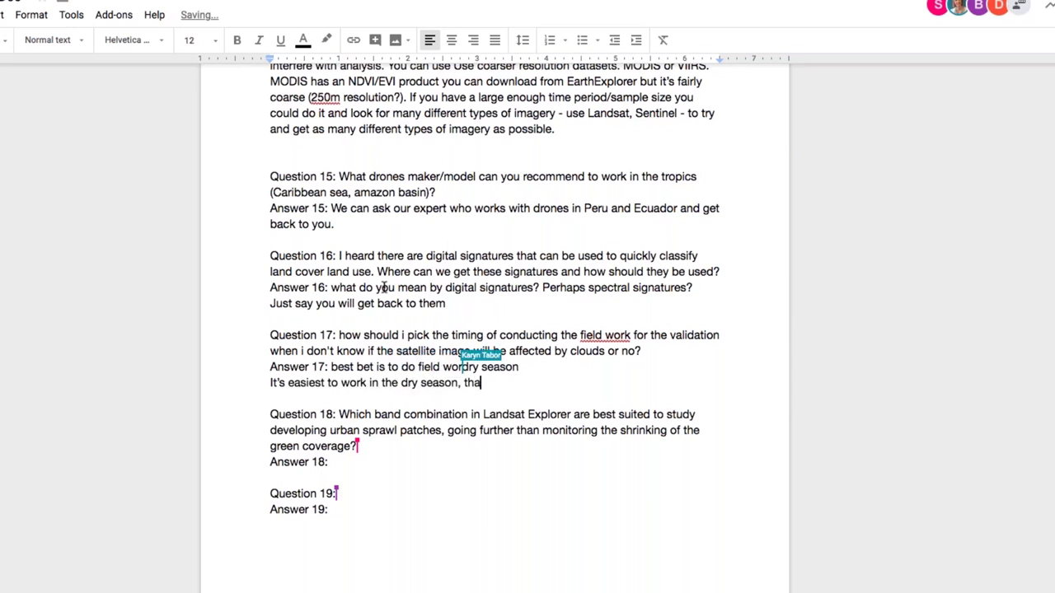
text(t way you have an easier ti)
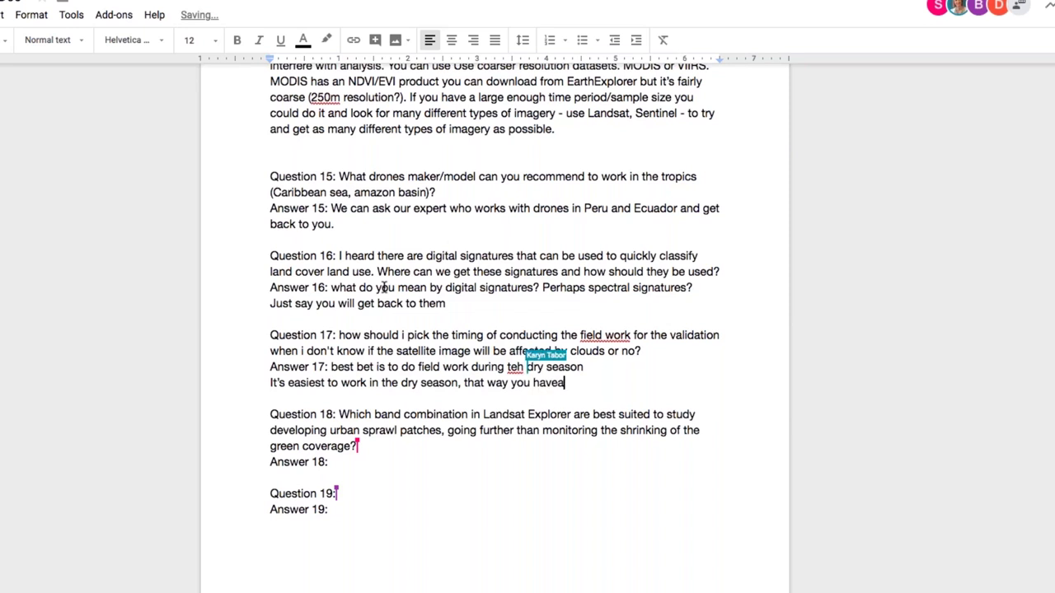
text(me in the)
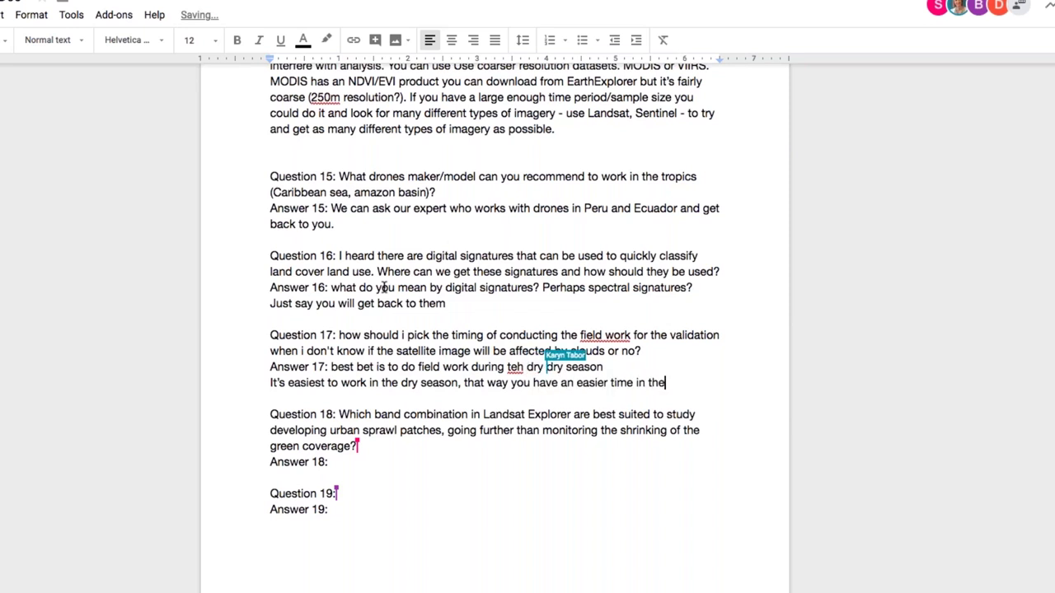
text( field, but you're mor)
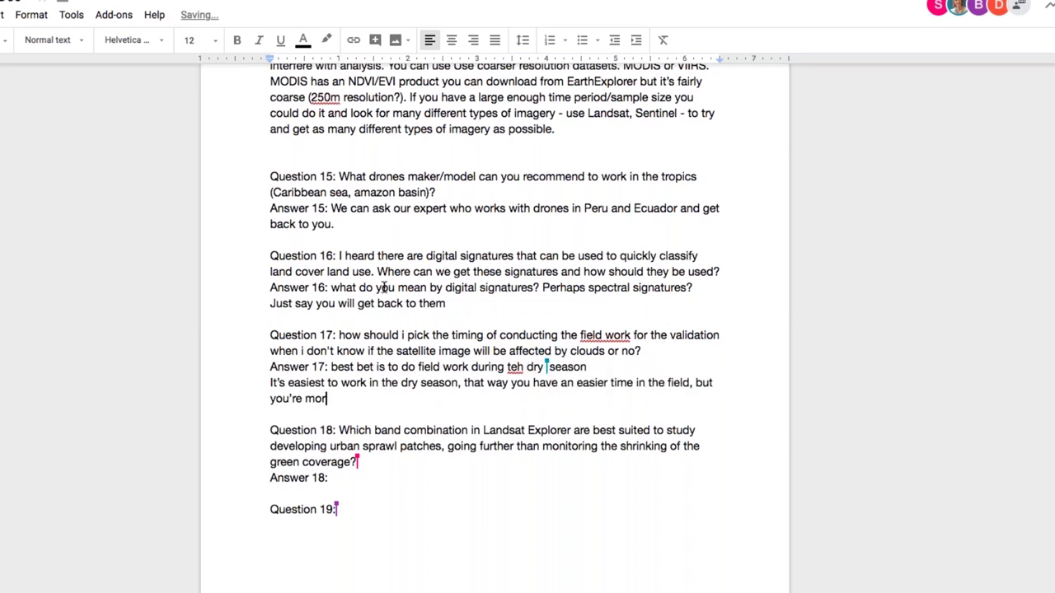
Continue Answer 17 with "you'll be able to more effectively compare your results to RS data since it's less likely clouds will get in the way.".
key(BackSpace)
key(BackSpace)
key(BackSpace)
key(BackSpace)
key(BackSpace)
text(ll b)
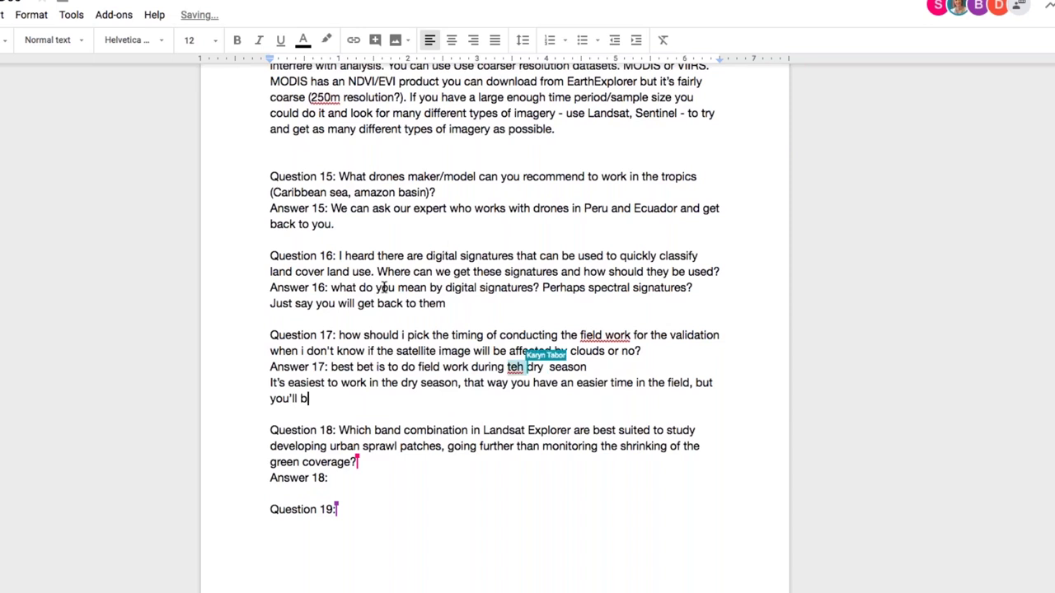
text(e able to more effectiv)
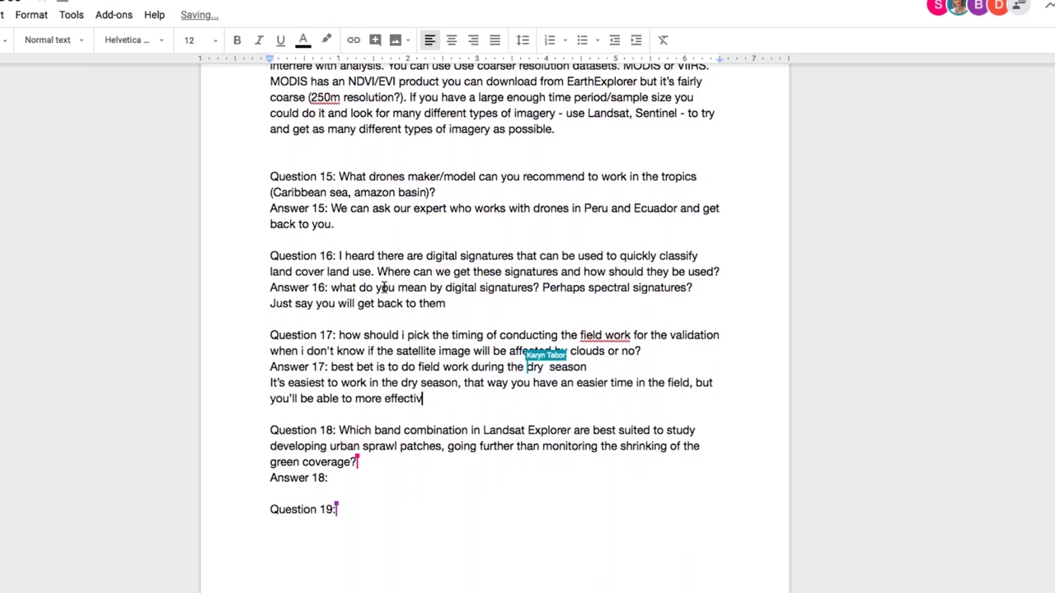
text(ely compare your results t)
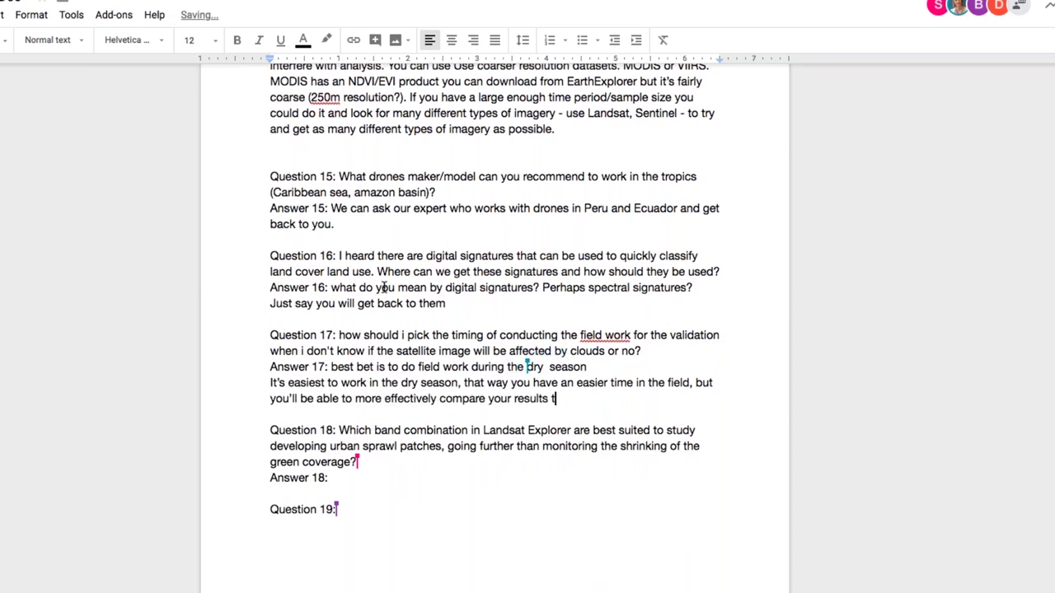
text(o RS data since it's less)
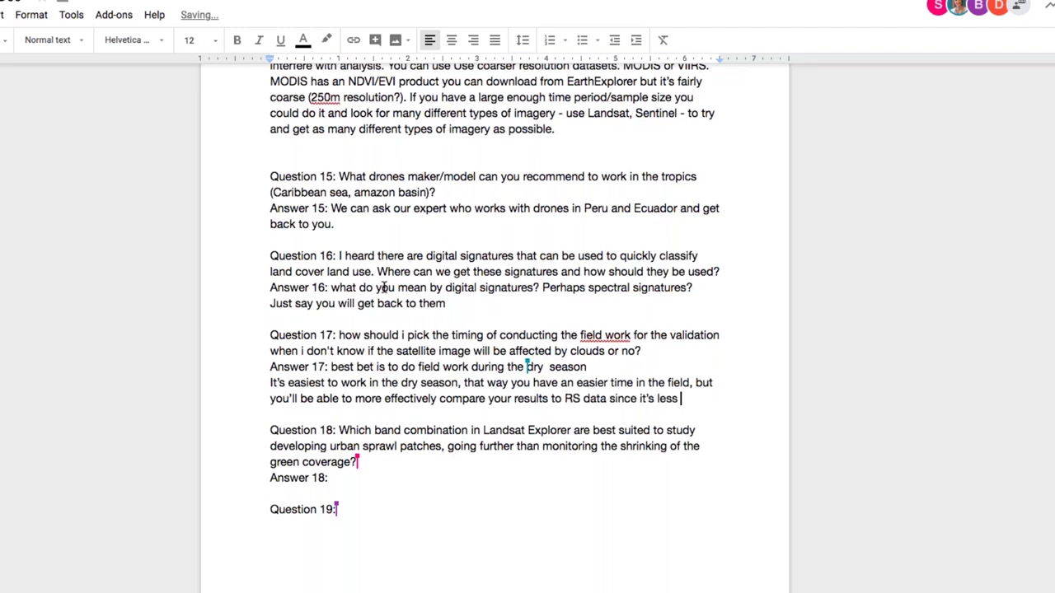
text( likely clouds will get )
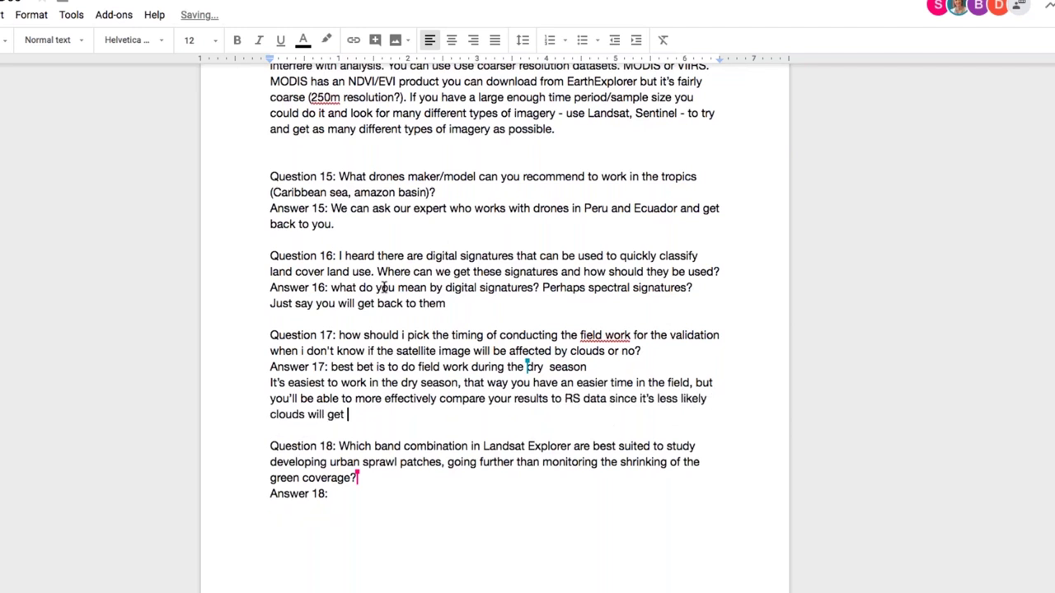
text(in the way.)
Add a line below Answer 18 reading "There's actually an urban index that's build into Landsat explorer that you can use".
scroll(438, 368, down, 5)
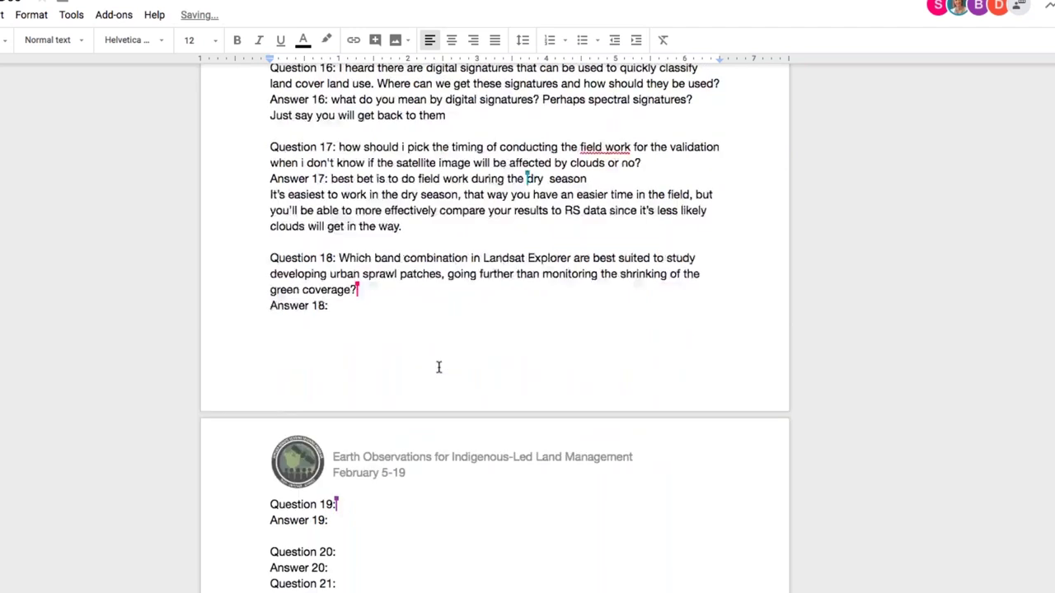
key(Return)
key(Return)
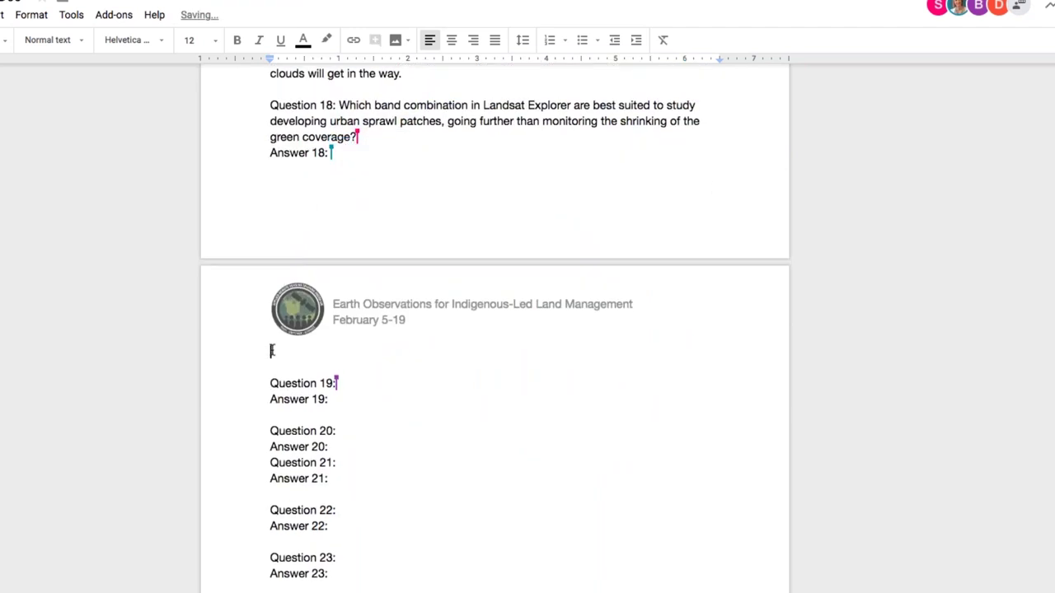
click(272, 350)
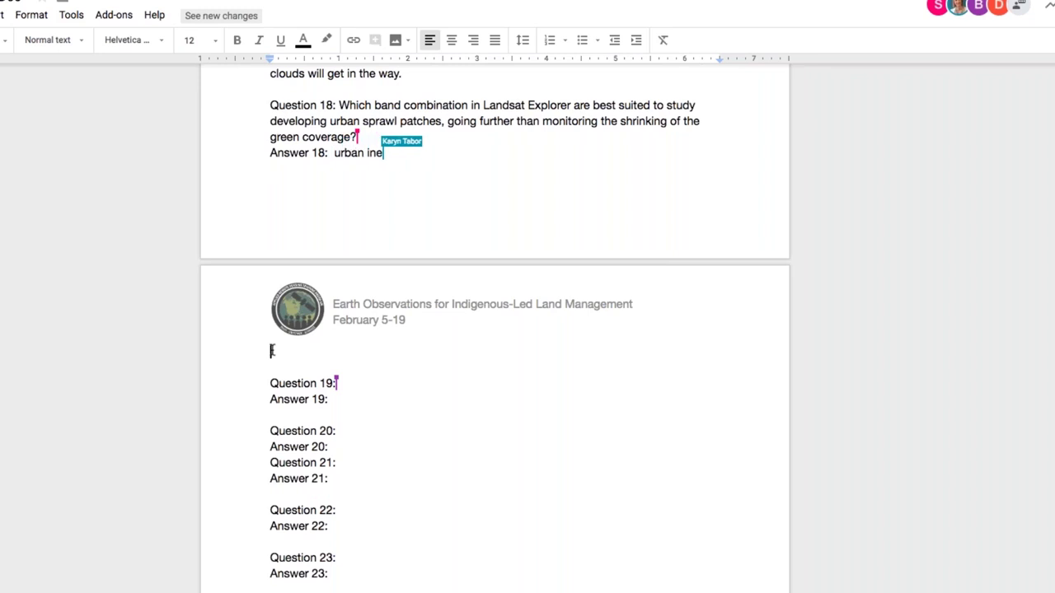
text(There's actually a)
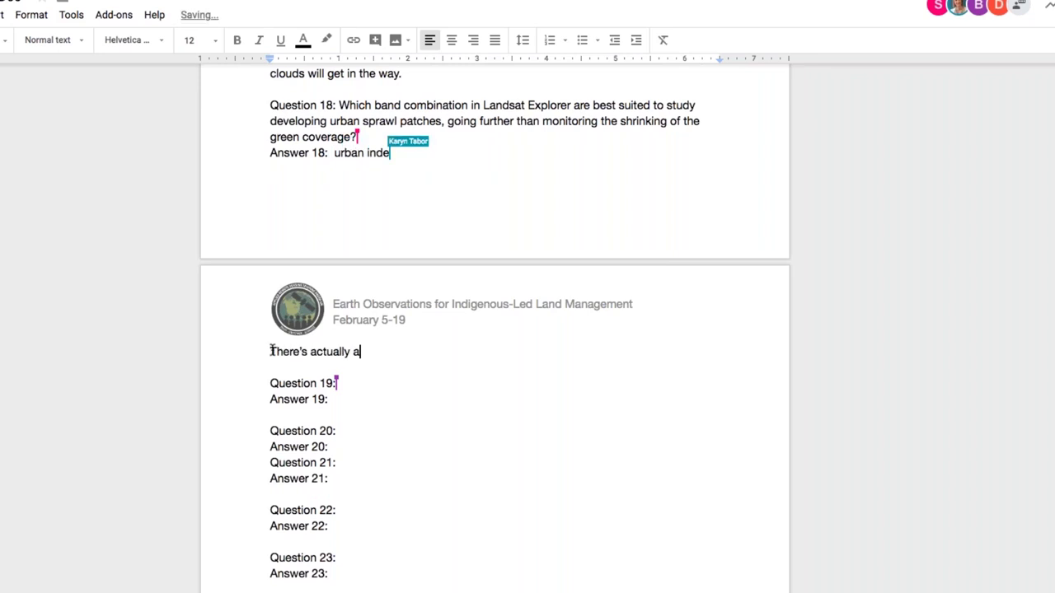
text(n urban inde)
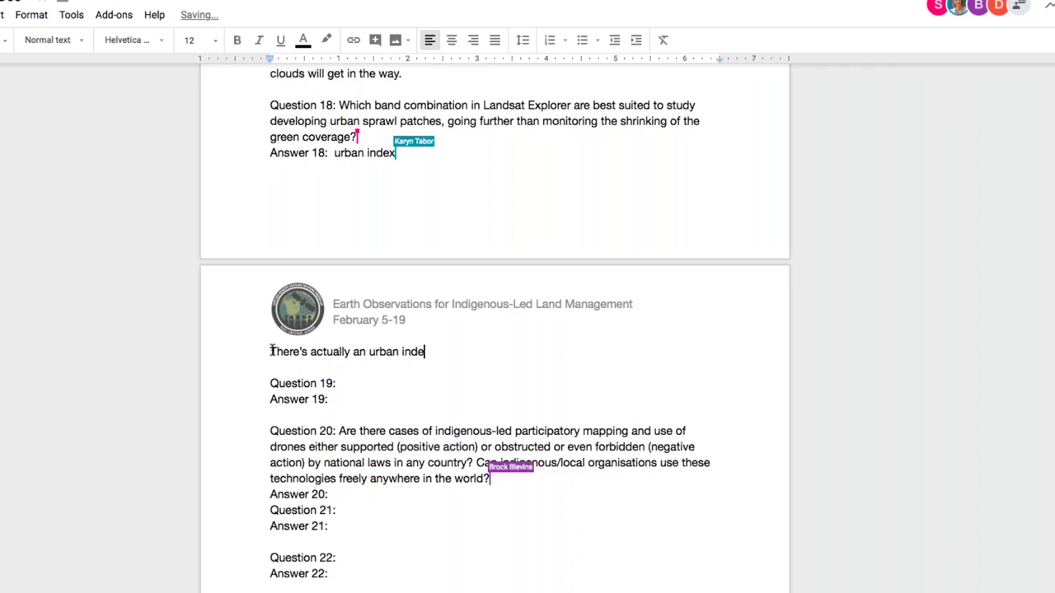
text(x that's build into )
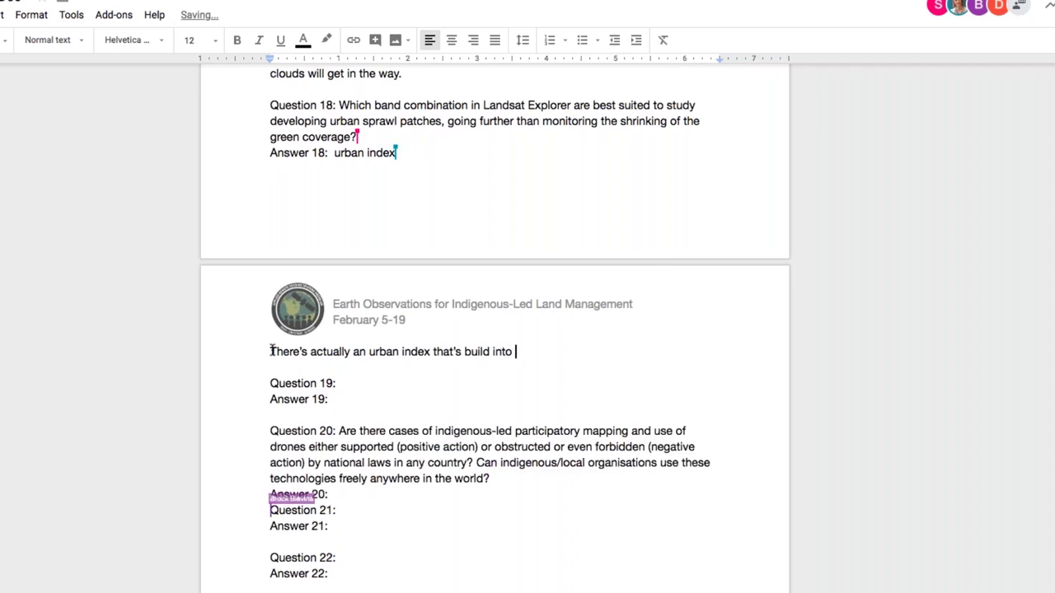
text(Landsat exlorer that you can use)
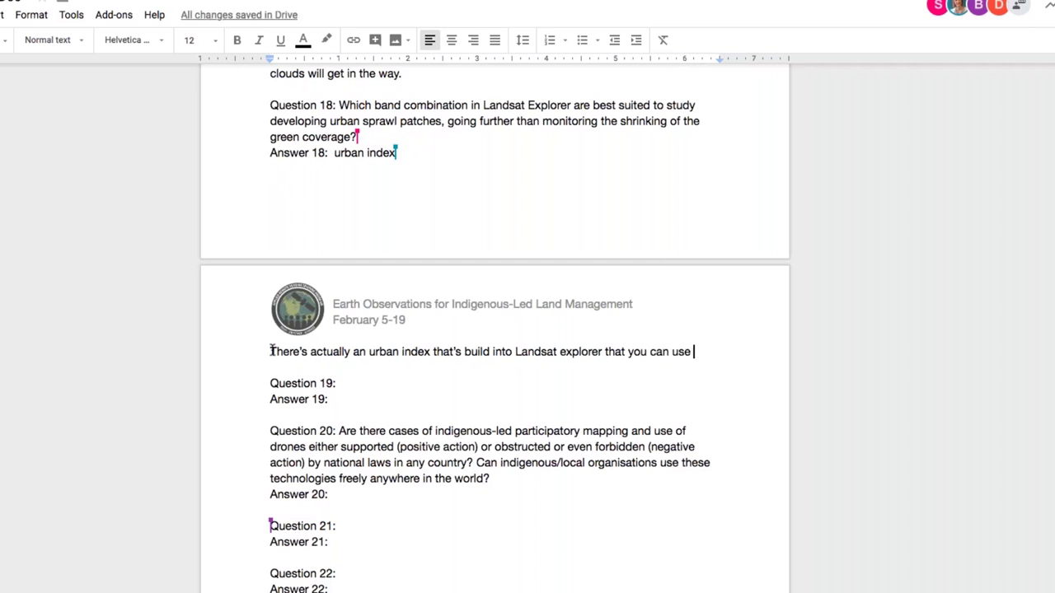
Continue the Answer 18 text with "We didn't go over it in the demo, but it will be discussed in the homework a bit".
text(. We didn)
text('t go over it)
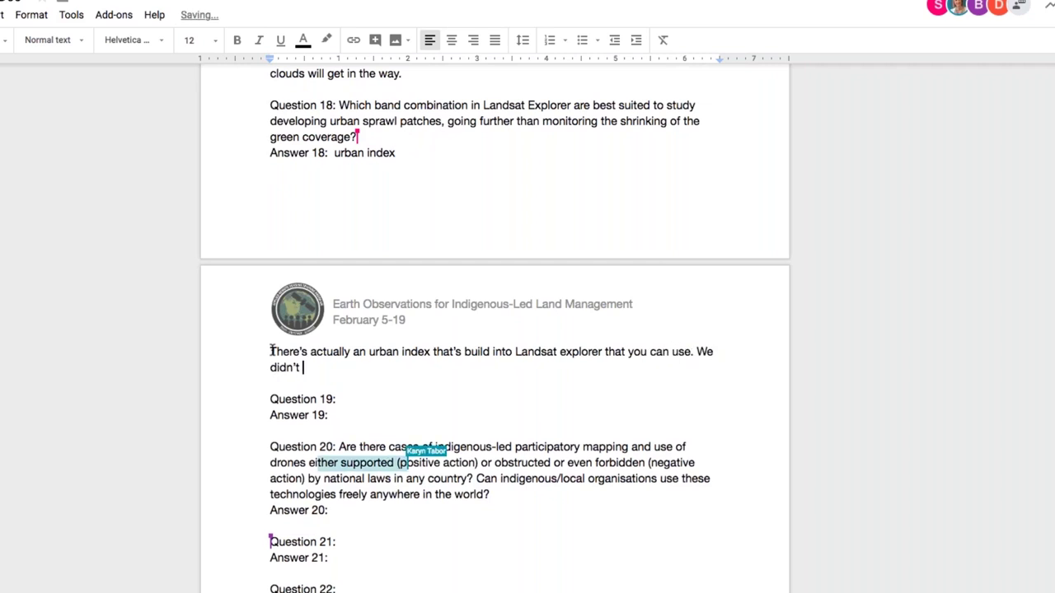
text(in the dmeo, but)
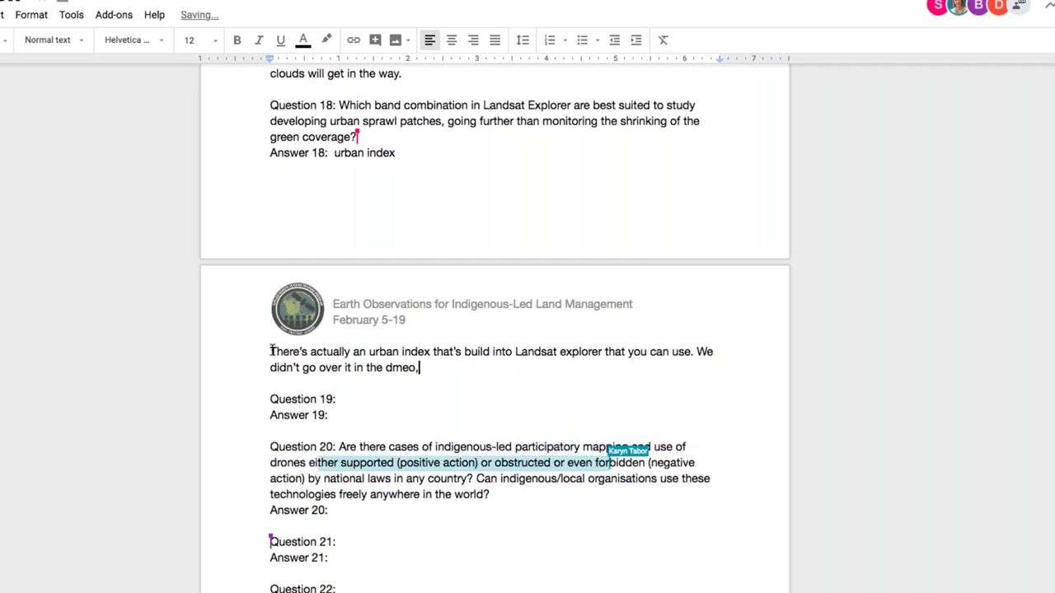
key(ctrl+shift+Left)
key(ctrl+shift+Left)
key(ctrl+shift+Left)
text(de)
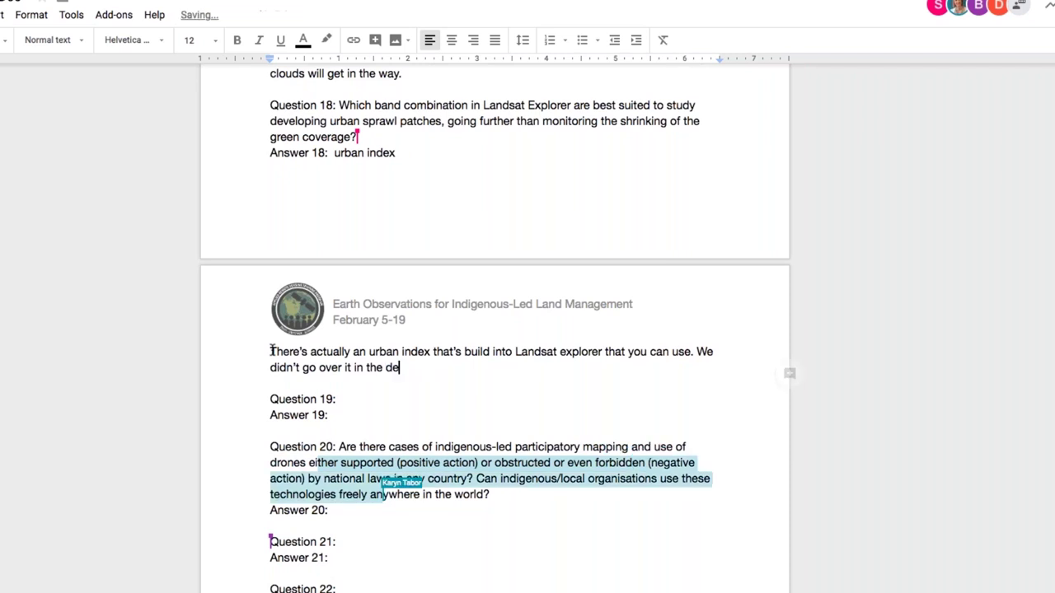
text(mo, but it will be discussed in the home)
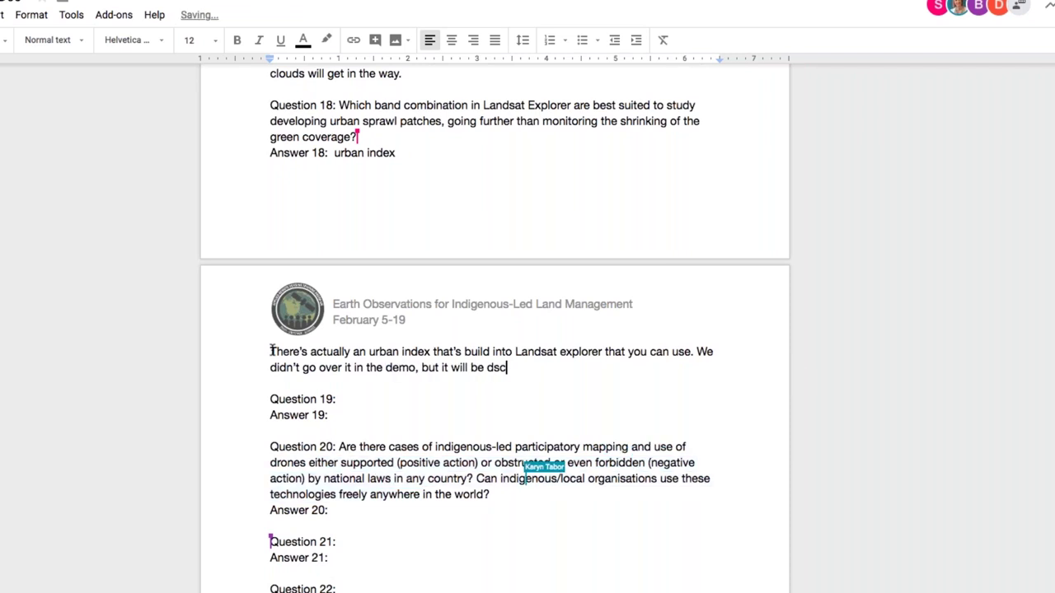
text(work a bit .You ca)
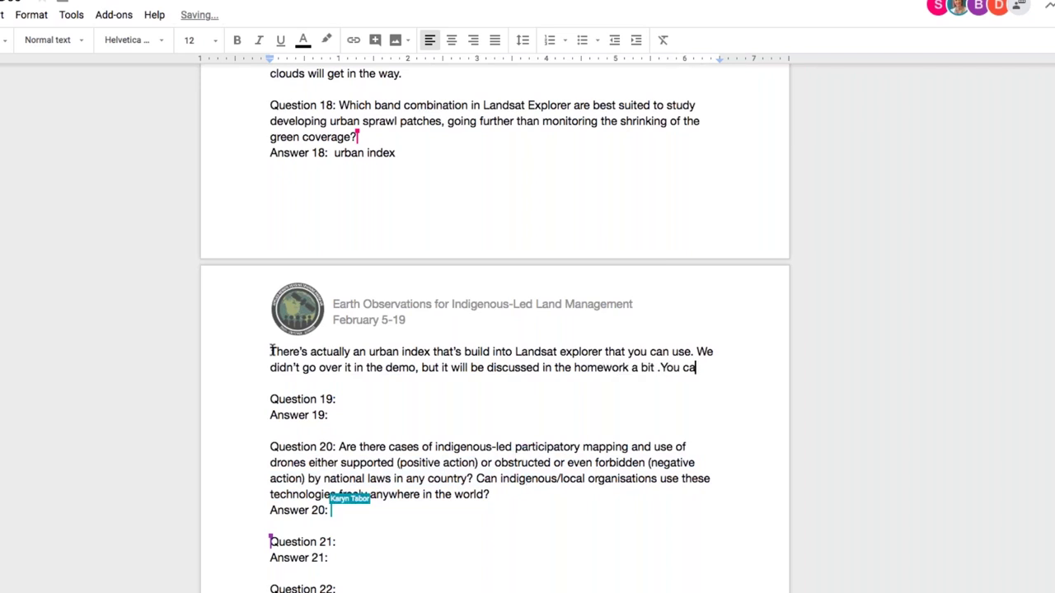
Extend the Answer 18 text with "You can definitely use things like a vegetation or agriculture index to see shrinking/expanding ag.".
text(n definitely use things like a v)
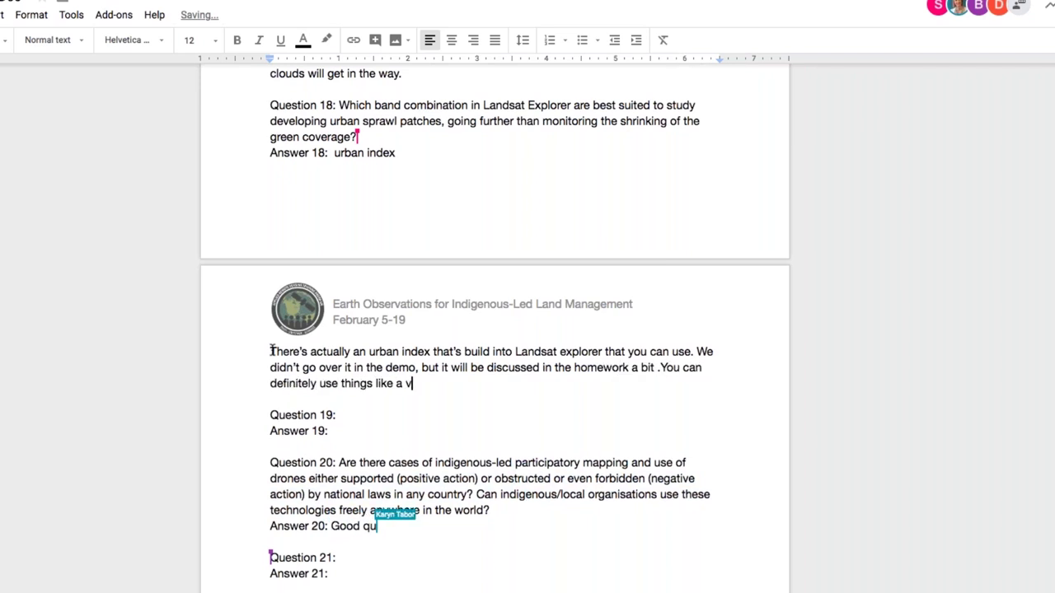
text(egetation or agri)
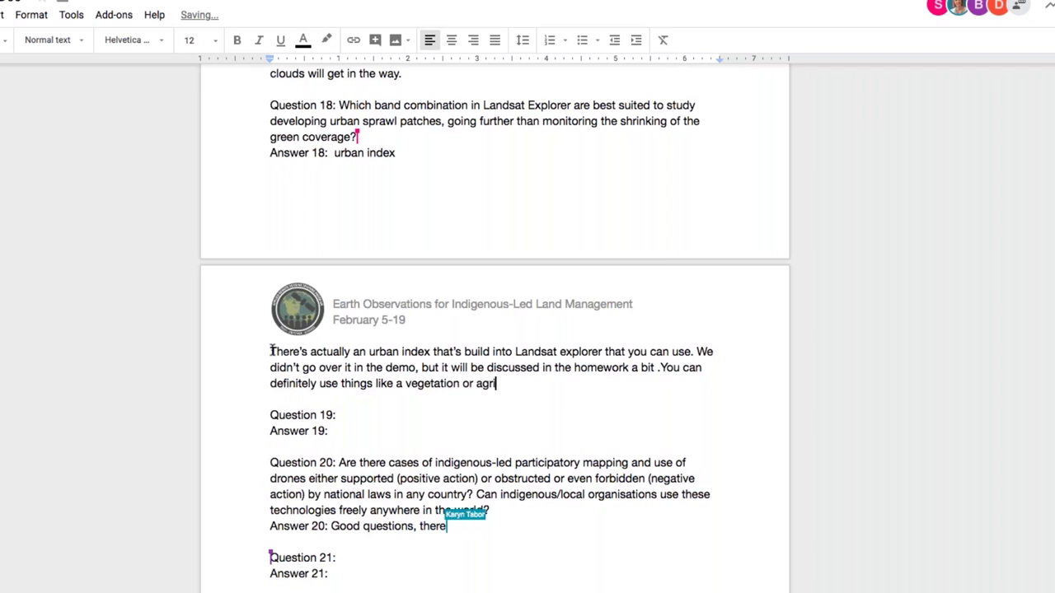
text(culture index to see )
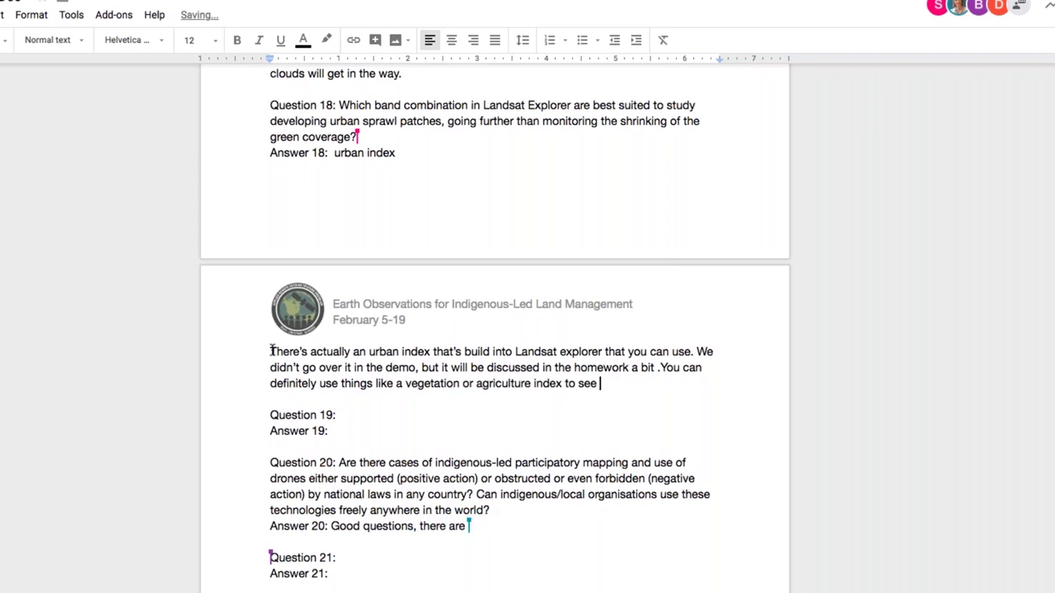
text(shrinking/expa)
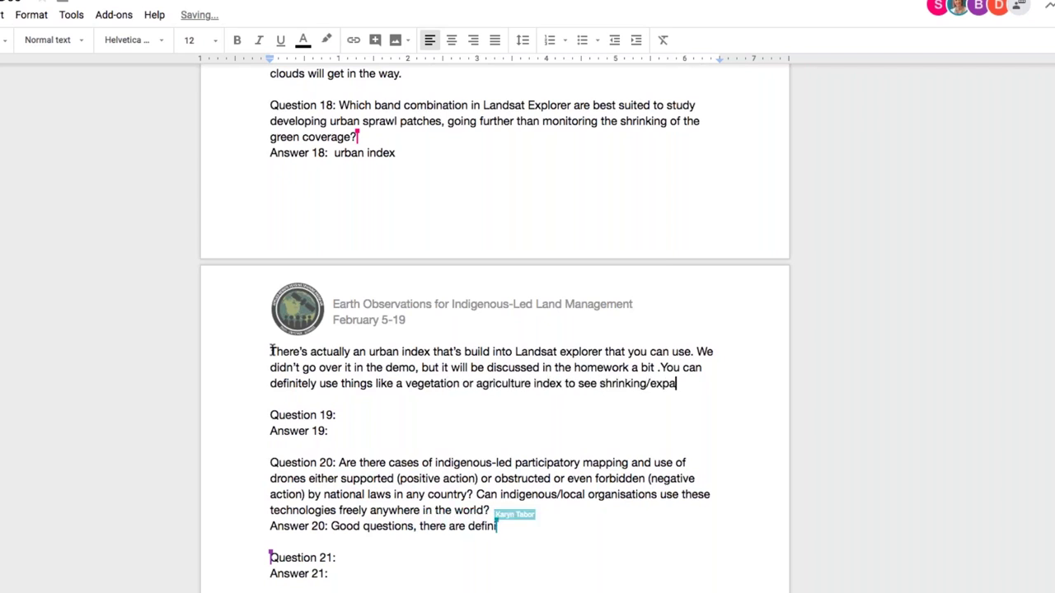
text(nding ag. Bu)
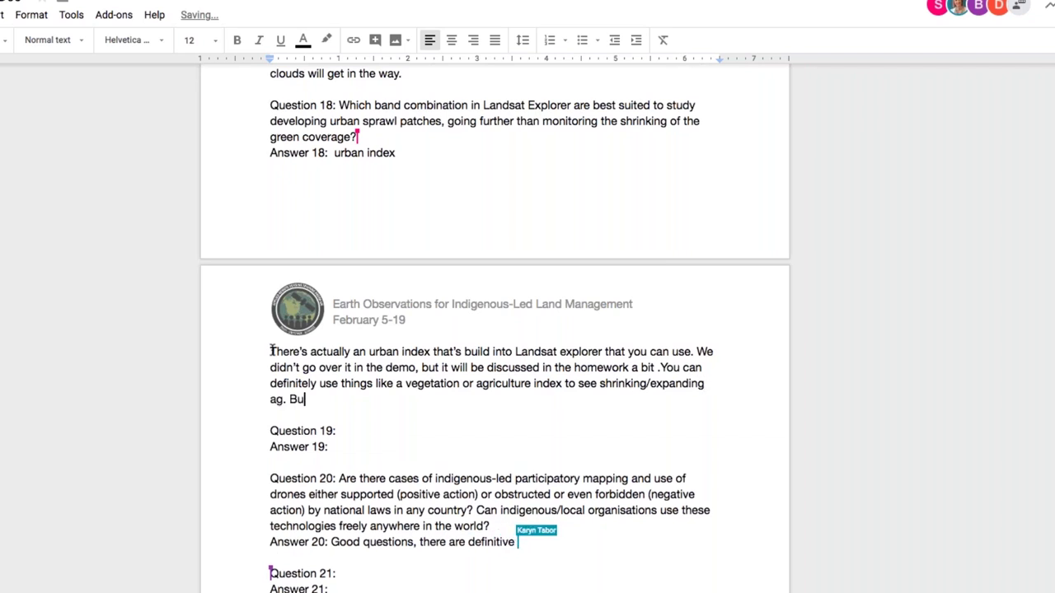
Finish the Answer 18 text with "But there is an urban index specifically designed for urban sprawl.".
text(t there is an urban )
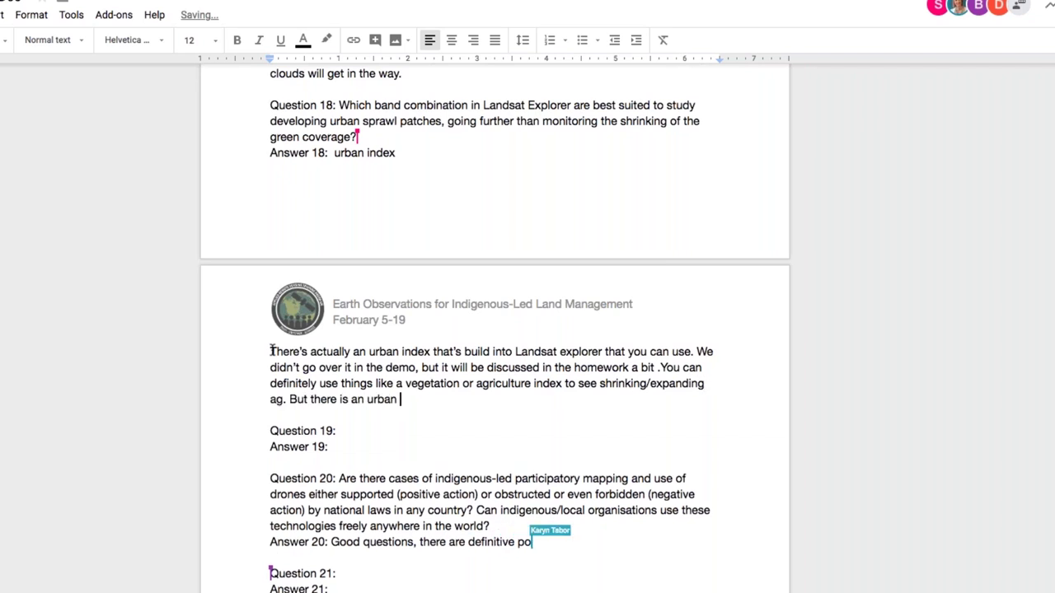
text(index specifically design)
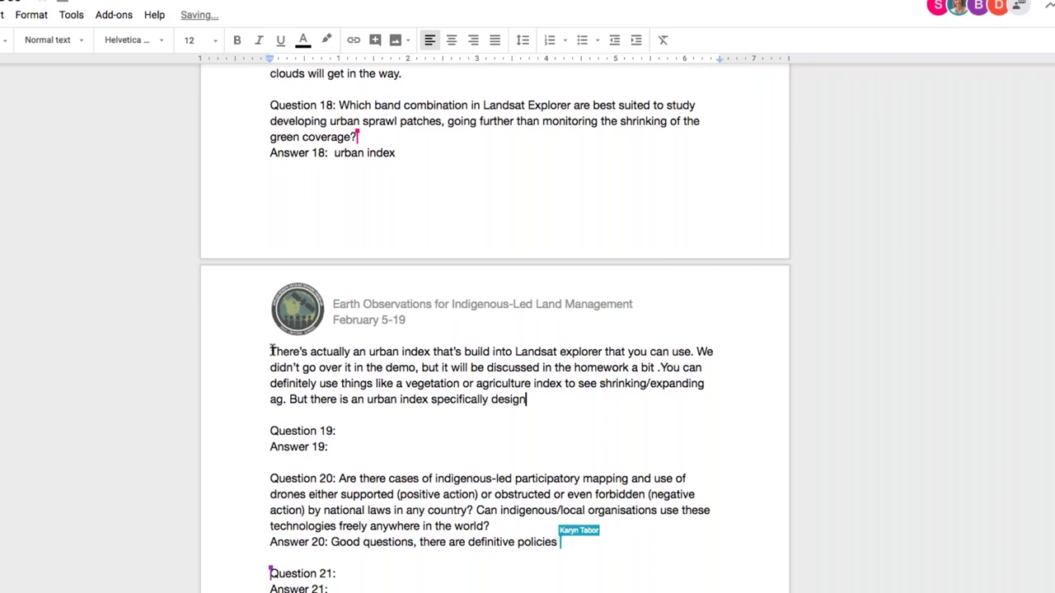
text(ed for urban sprawl)
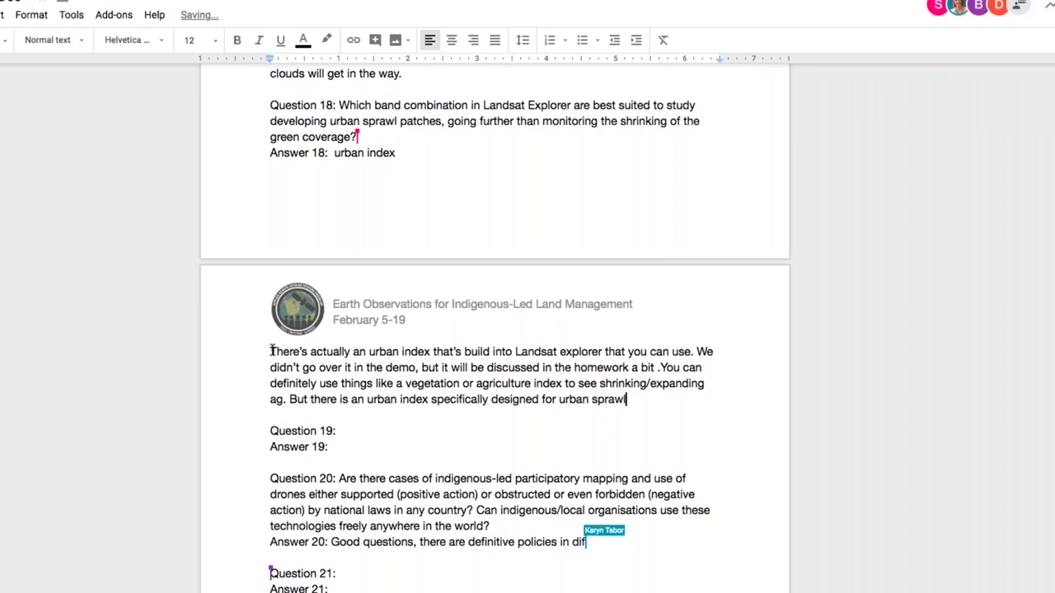
text(.)
Delete the empty Question 19 and Answer 19 entry that follows the Answer 18 text.
key(Down)
key(shift+Down)
key(shift+Down)
key(shift+Down)
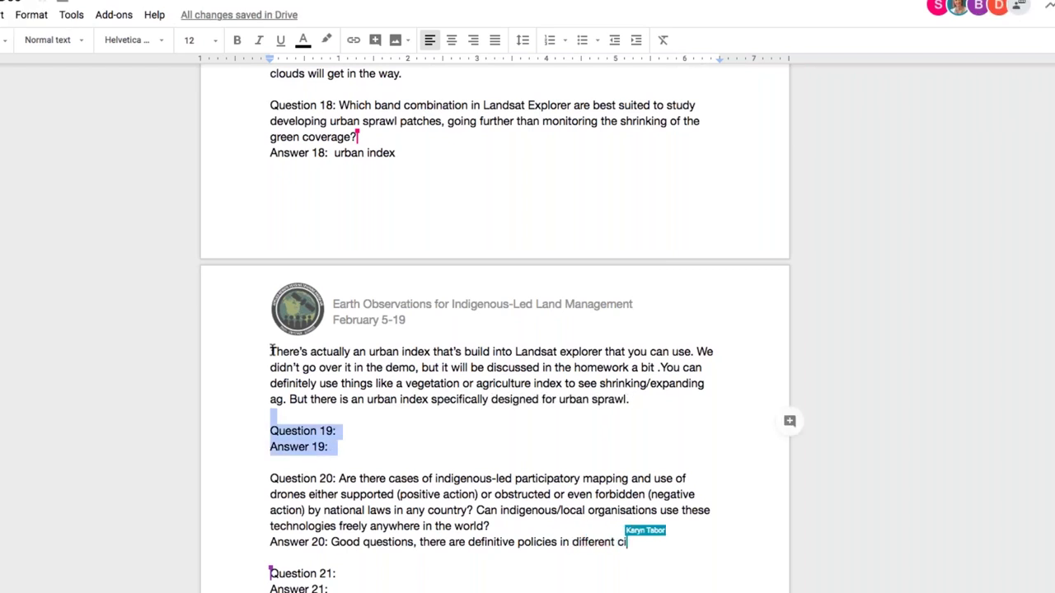
key(BackSpace)
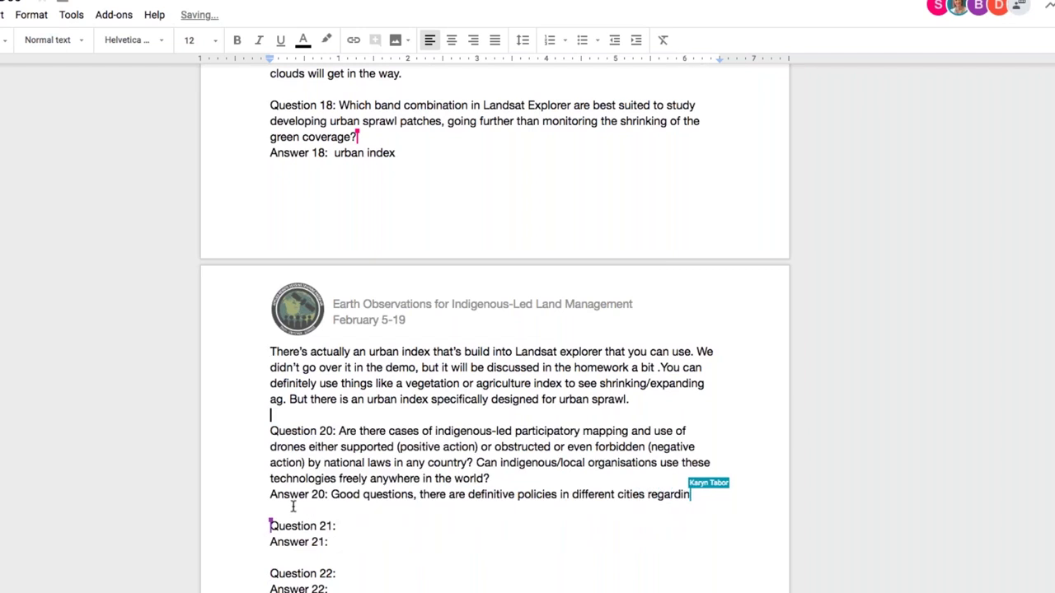
click(294, 506)
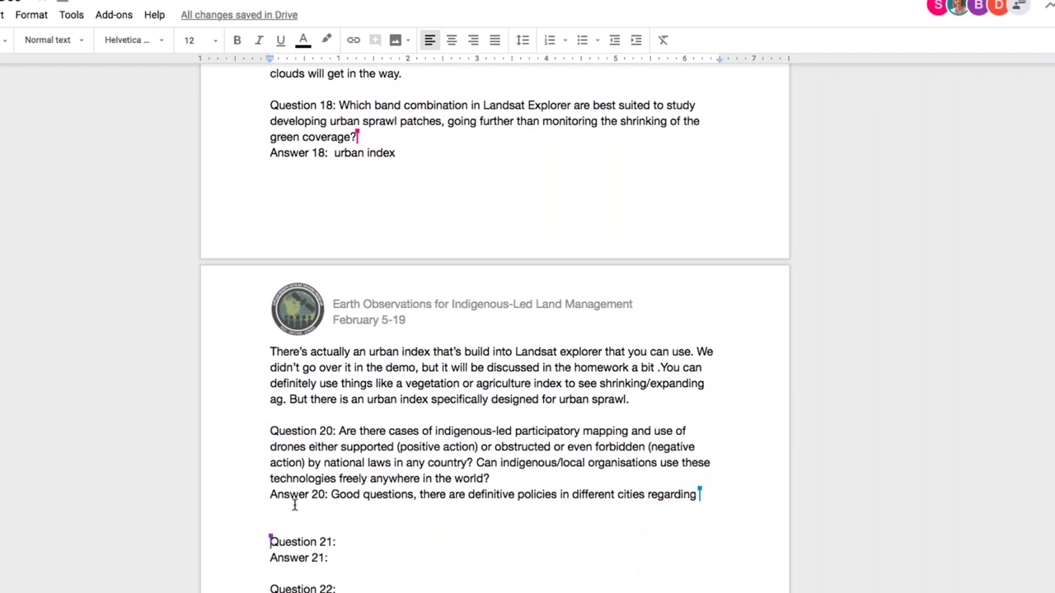
scroll(294, 506, down, 3)
scroll(294, 506, down, 4)
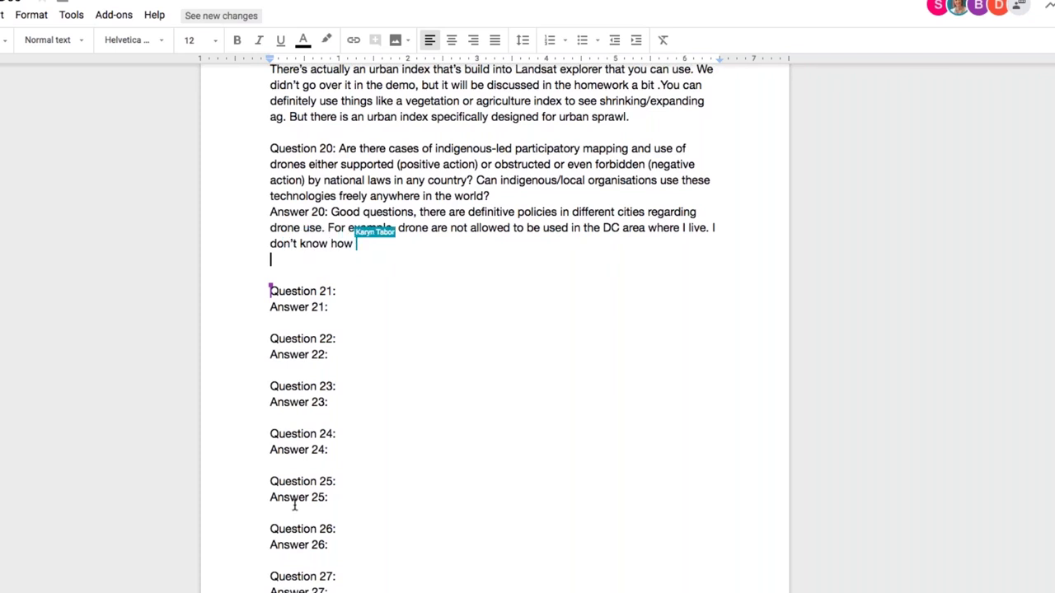
text(I don't no)
key(shift+Home)
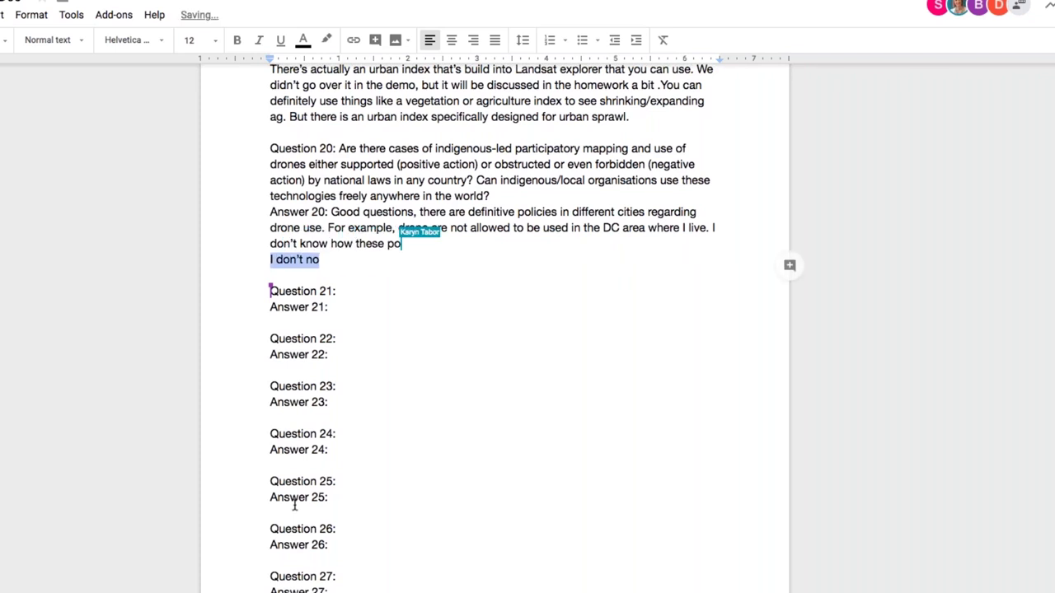
text(/)
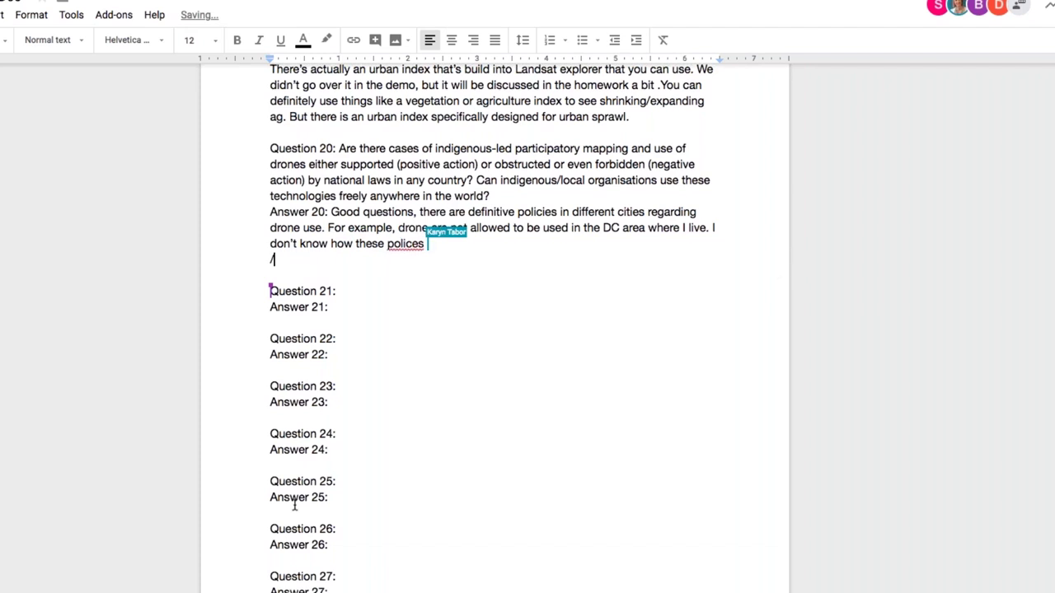
text(/I don't know a ton about dro)
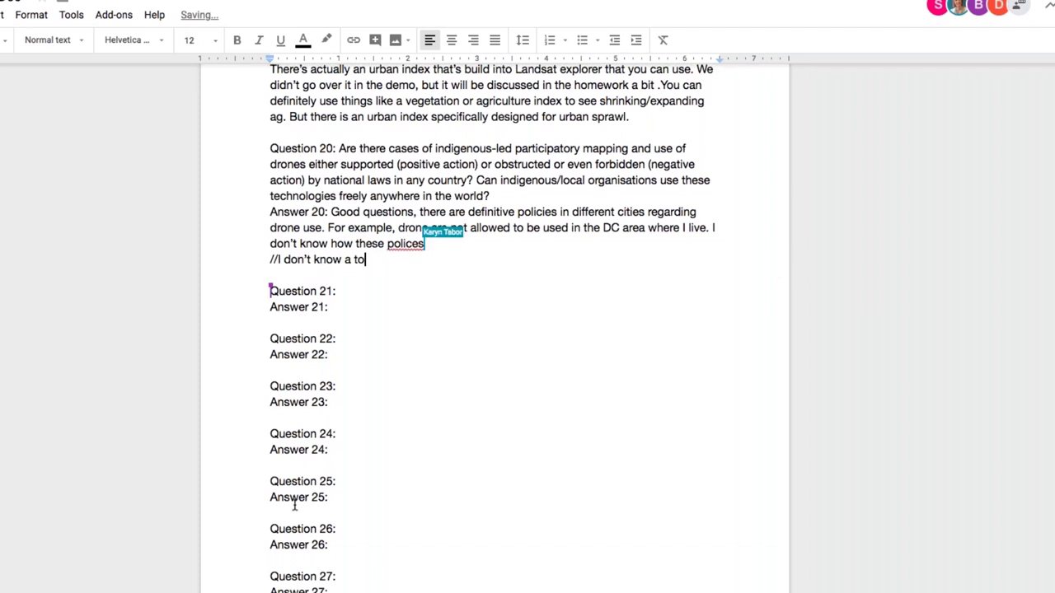
text(ne laws, but)
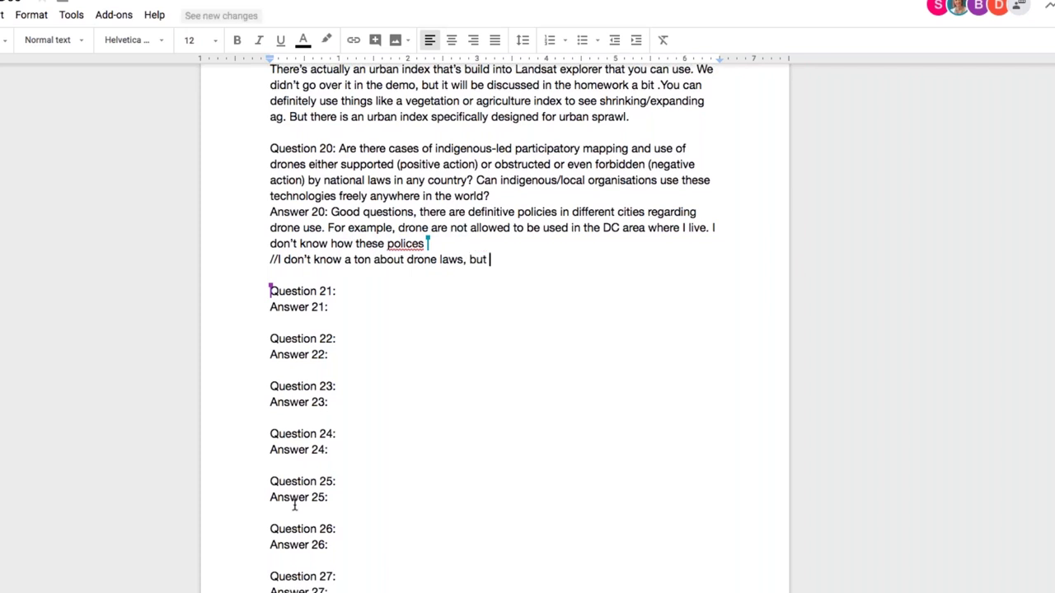
key(shift+Home)
key(BackSpace)
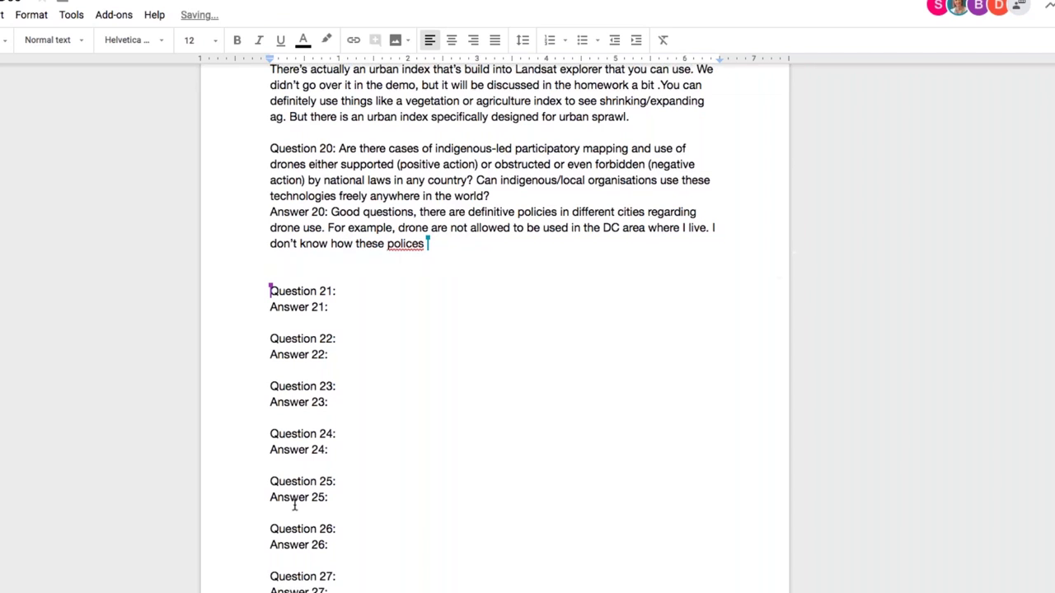
Correct "polices" to "policies." in Answer 20 and continue with "This is an excellent question - where we live in the DC".
click(408, 243)
text(ies.)
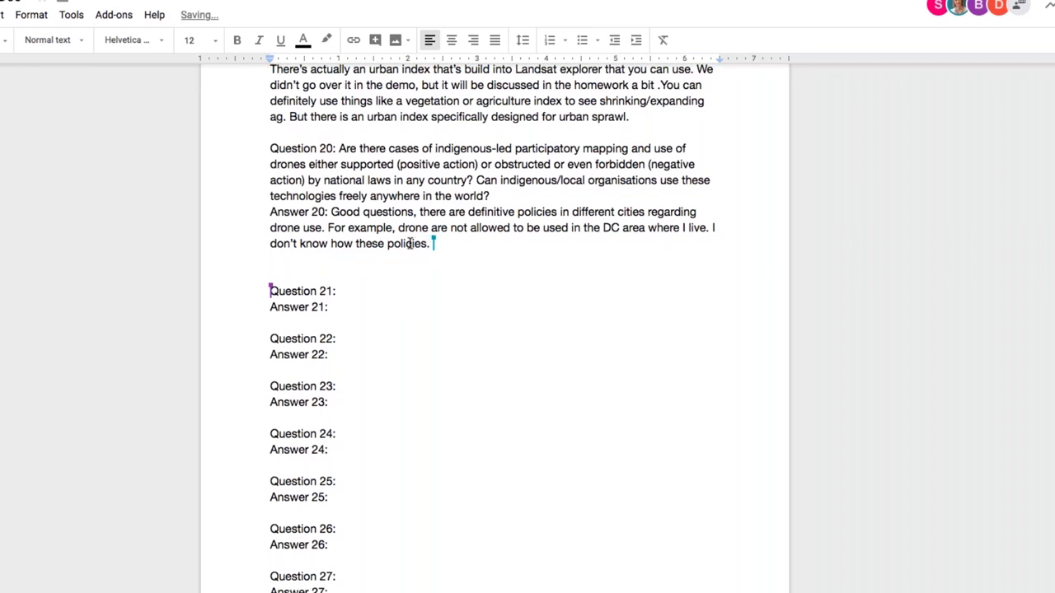
text( This is an excellent question - where )
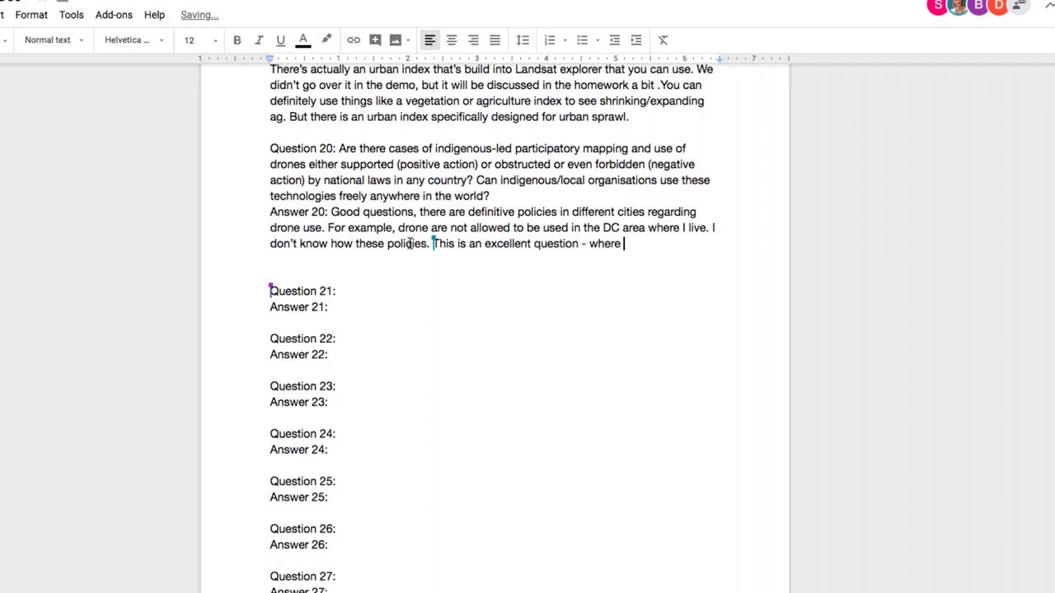
text(we live in the DC)
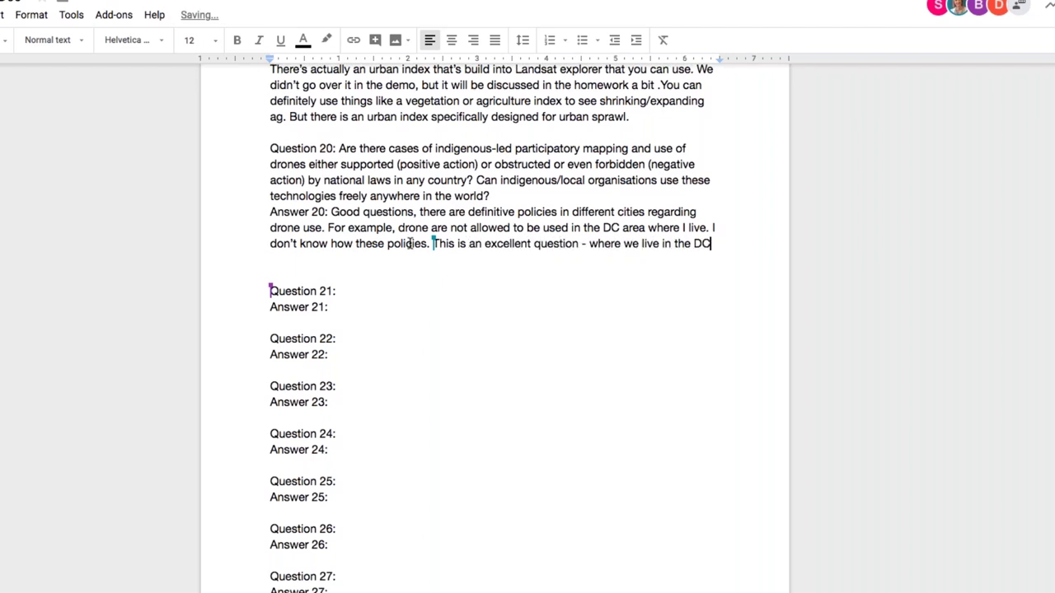
Continue Answer 20 with "-area you aren't allowed to use drones at all because of military installations. I'm not sure".
text(-area you aren't allowe)
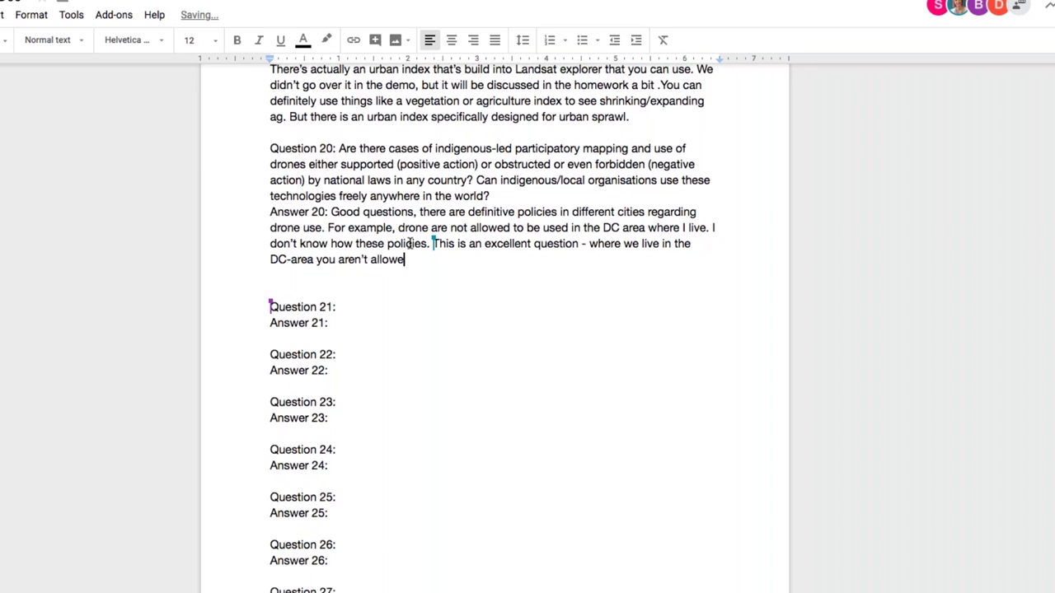
text(d to use drones at all)
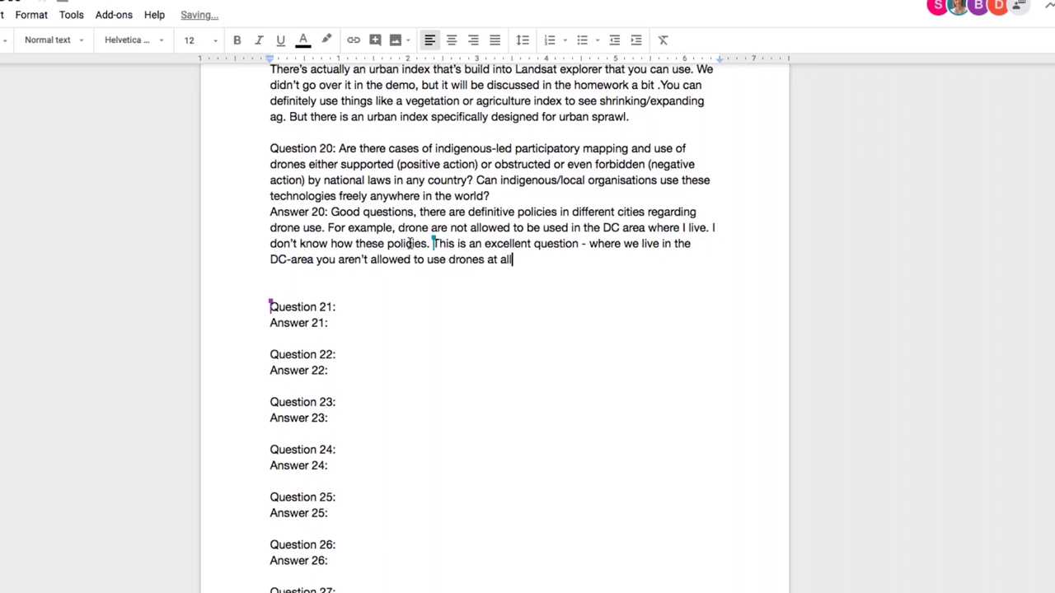
text( because of militar)
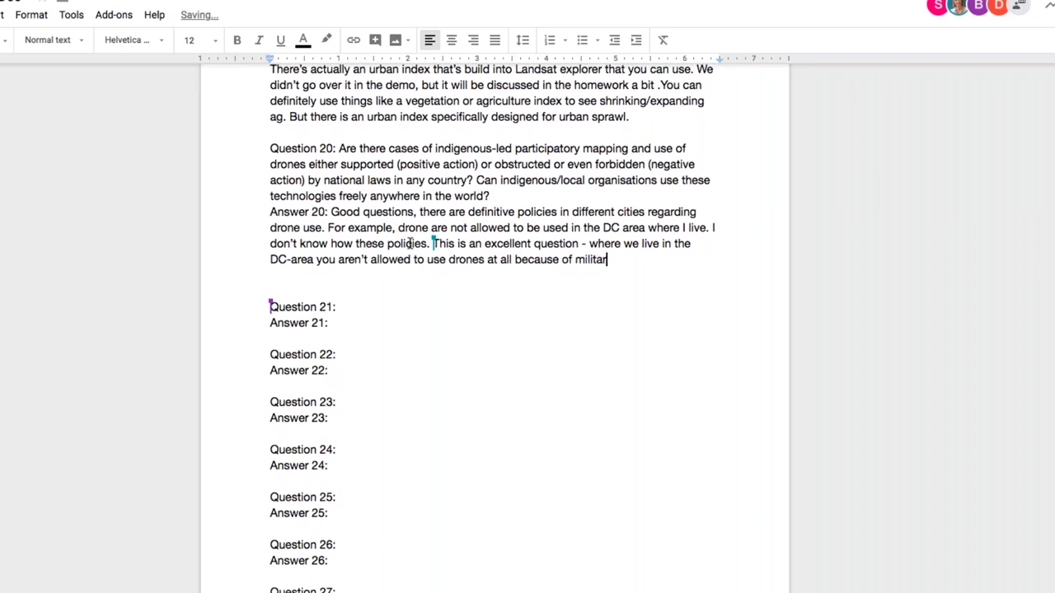
text(y installations. I'm not sure wher)
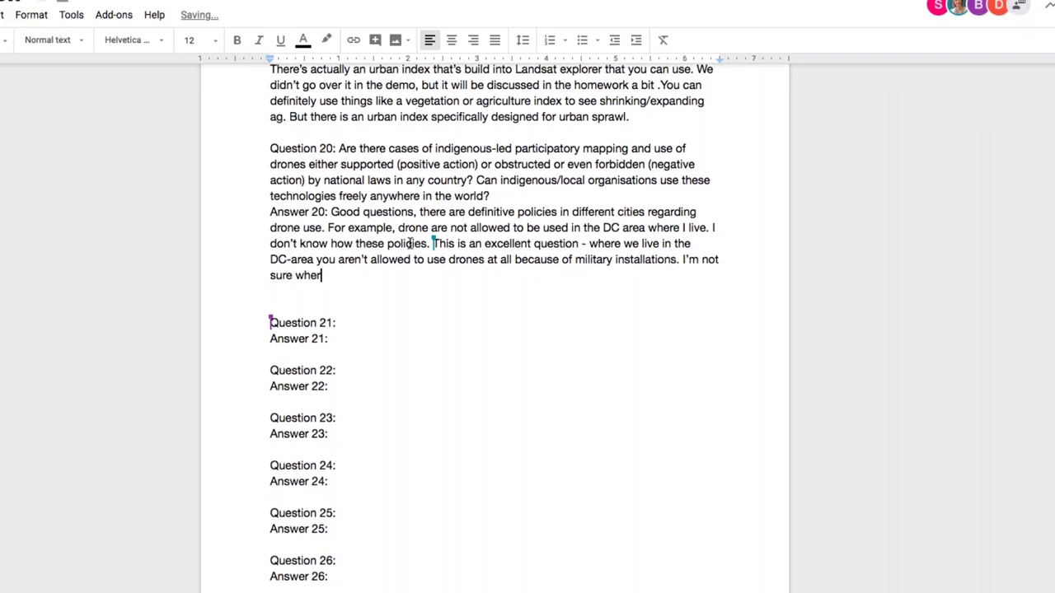
Extend Answer 20 with "what regional laws globally are, but there can be issues using drones if some governments don't like using drones.".
text(e)
key(ctrl+shift+Left)
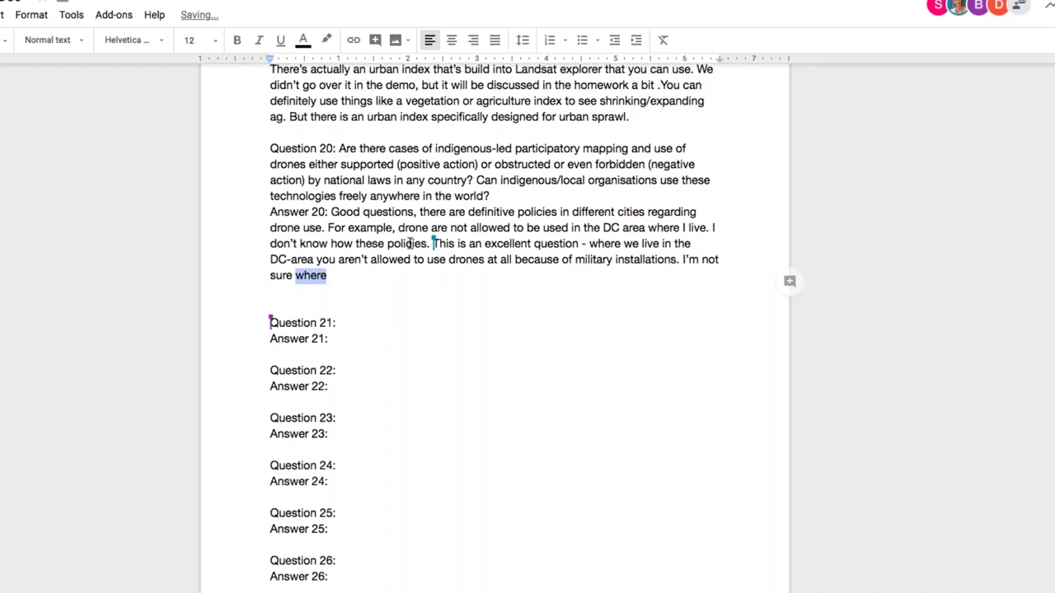
text(what regional law)
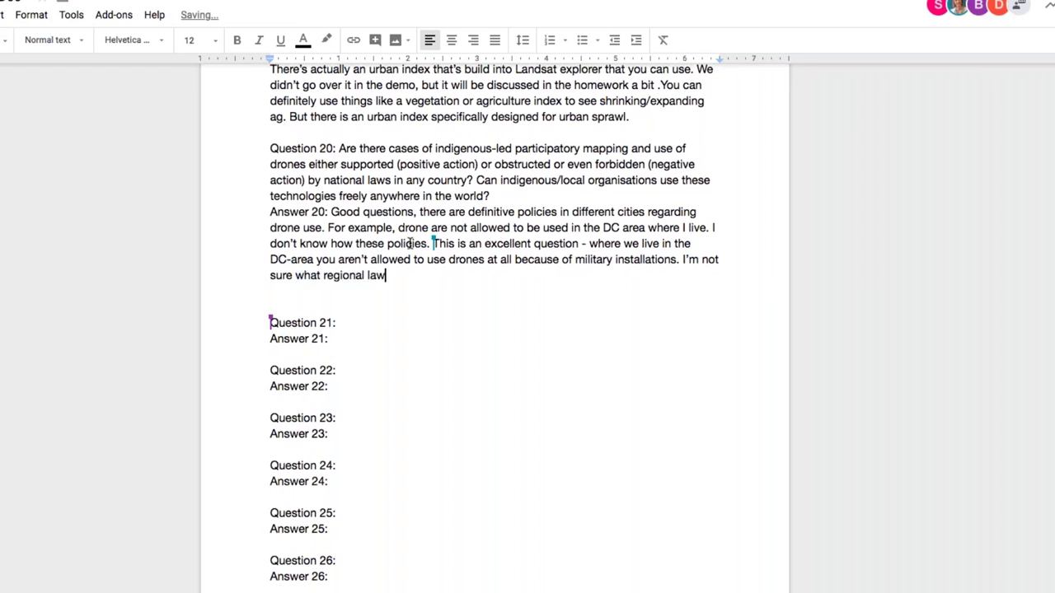
text(s globally are, but there are)
key(XF86AudioLowerVolume)
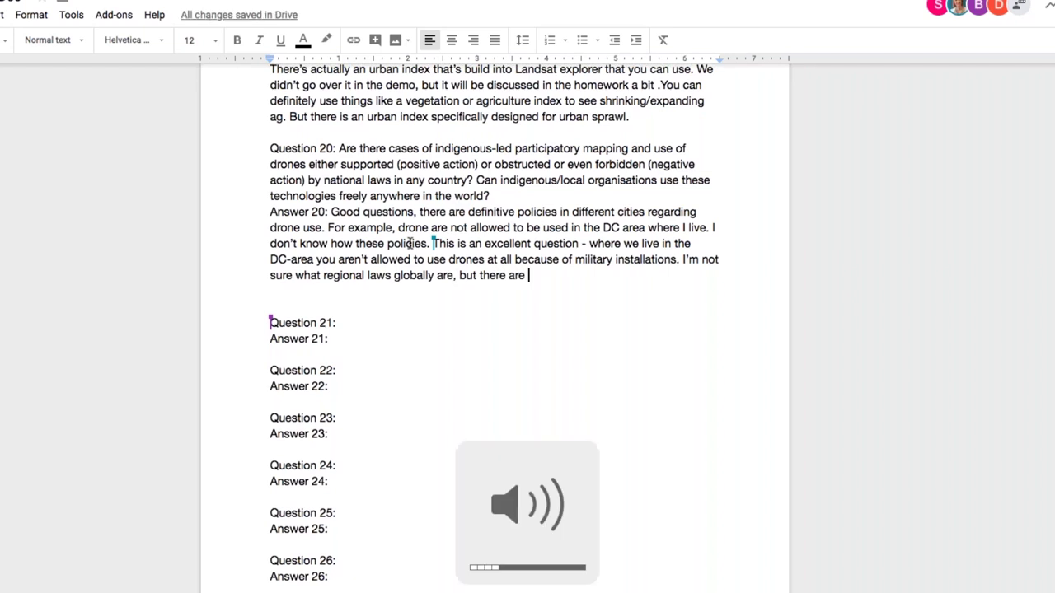
key(alt+shift+Left)
text(can )
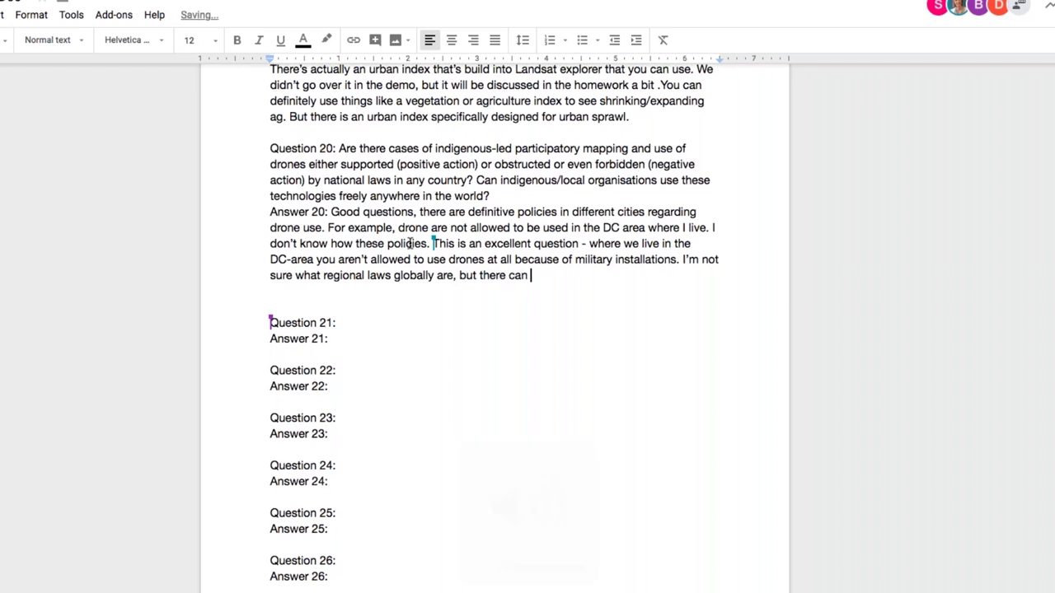
text(be issues using drone)
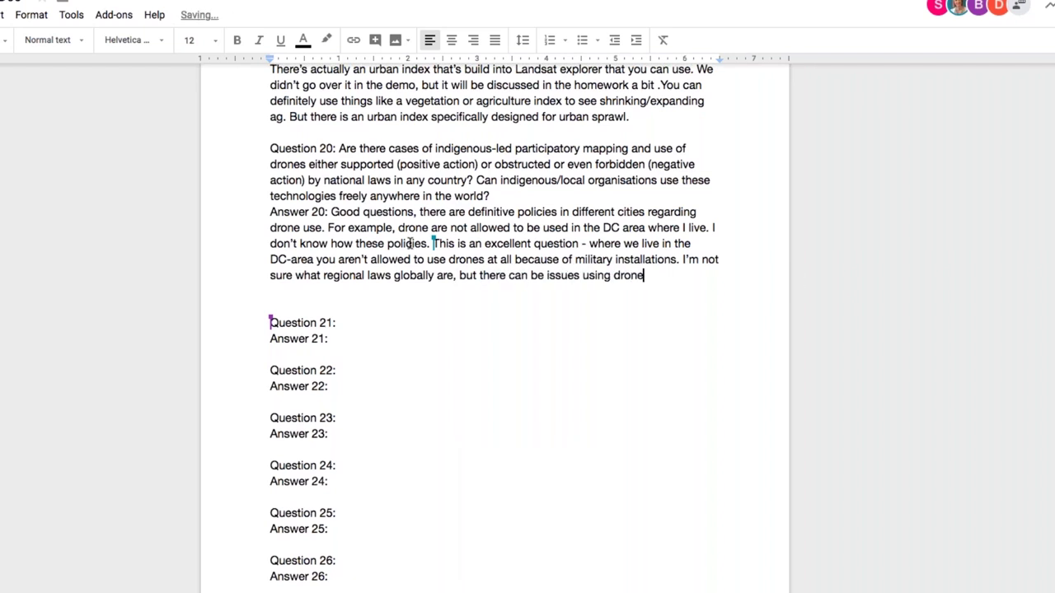
text(s if some governments don't )
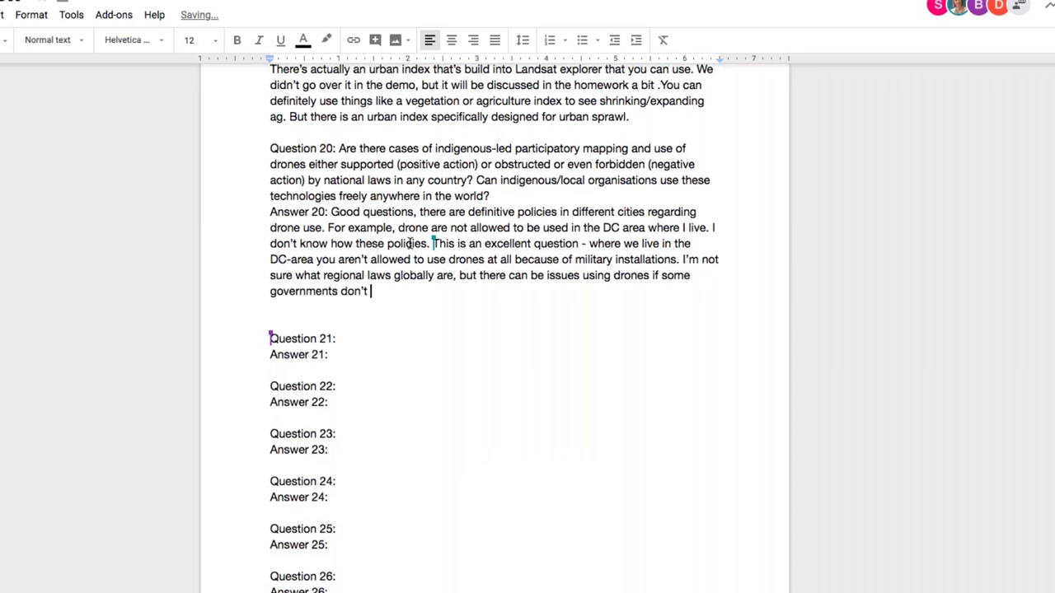
text(like using drones.)
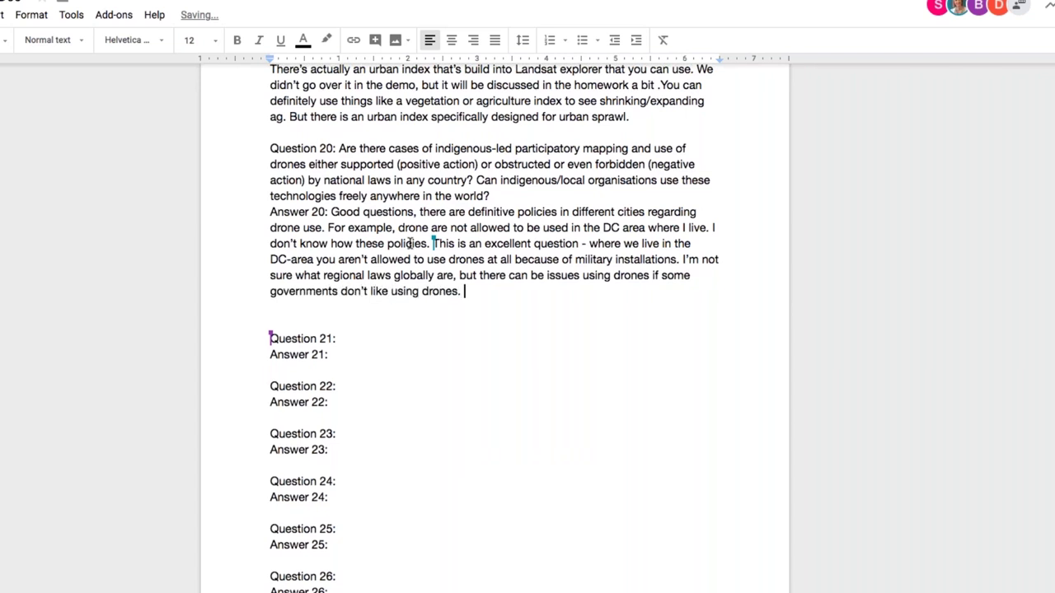
Add "It's definitely an interesting question and something we could try to ask" to the end of Answer 20.
text( Not sure how)
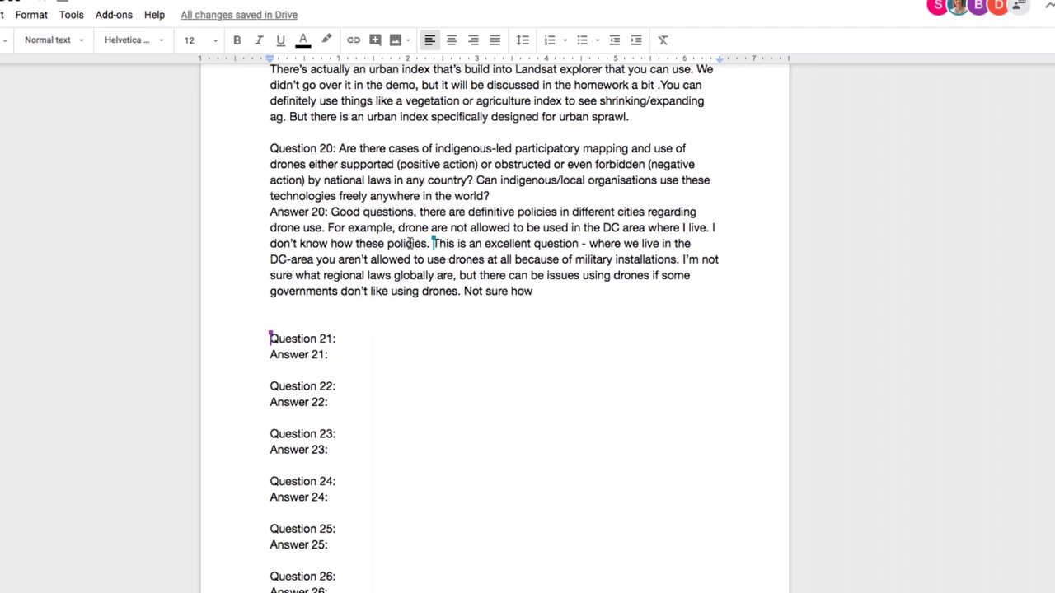
key(ctrl+shift+Left)
key(ctrl+shift+Left)
key(ctrl+shift+Left)
text(It's def)
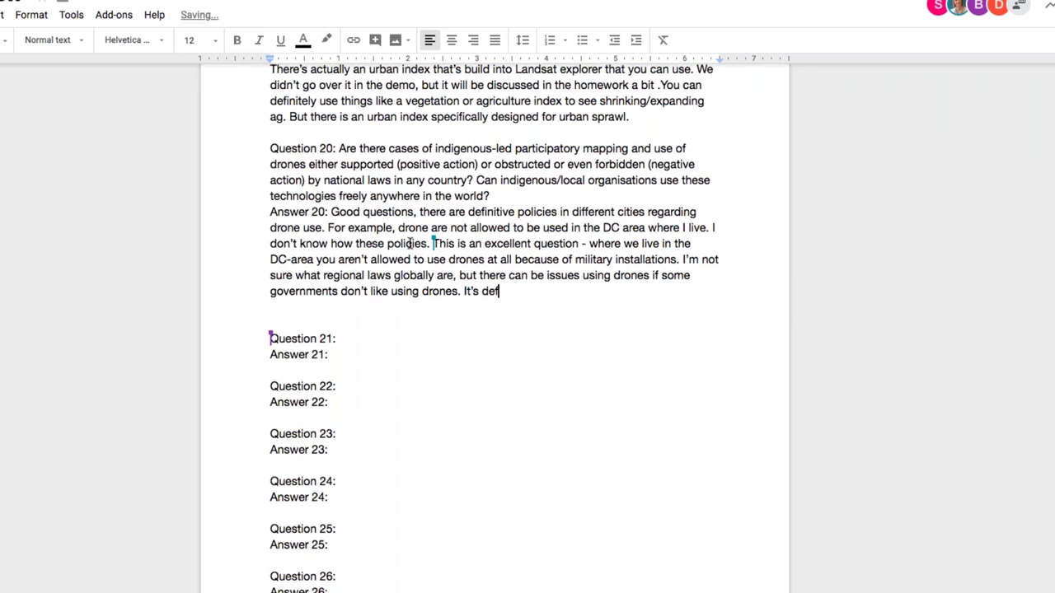
text(initely an interesting que)
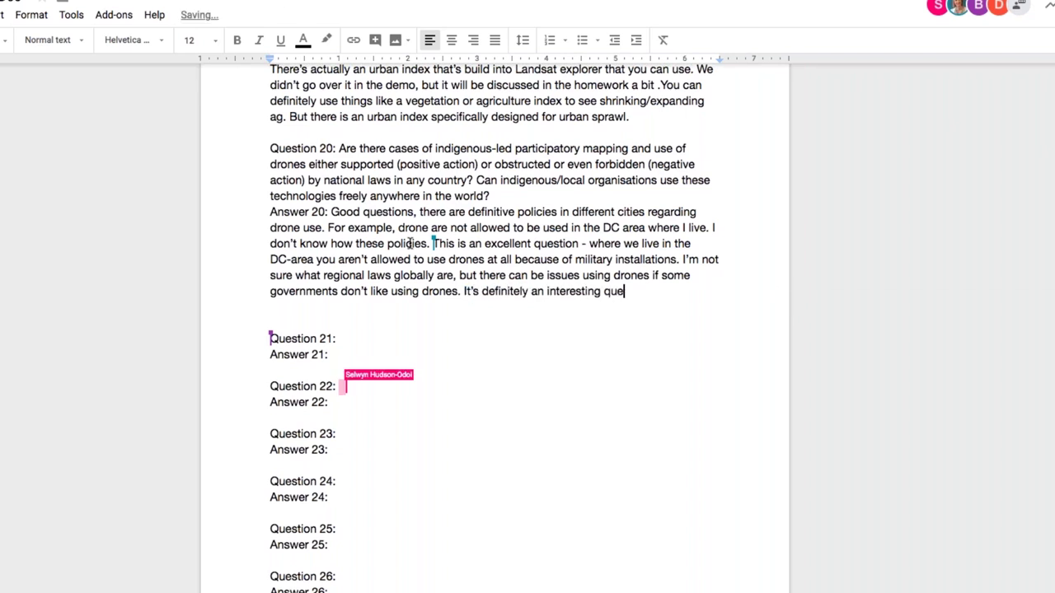
text(stion and something we could trya)
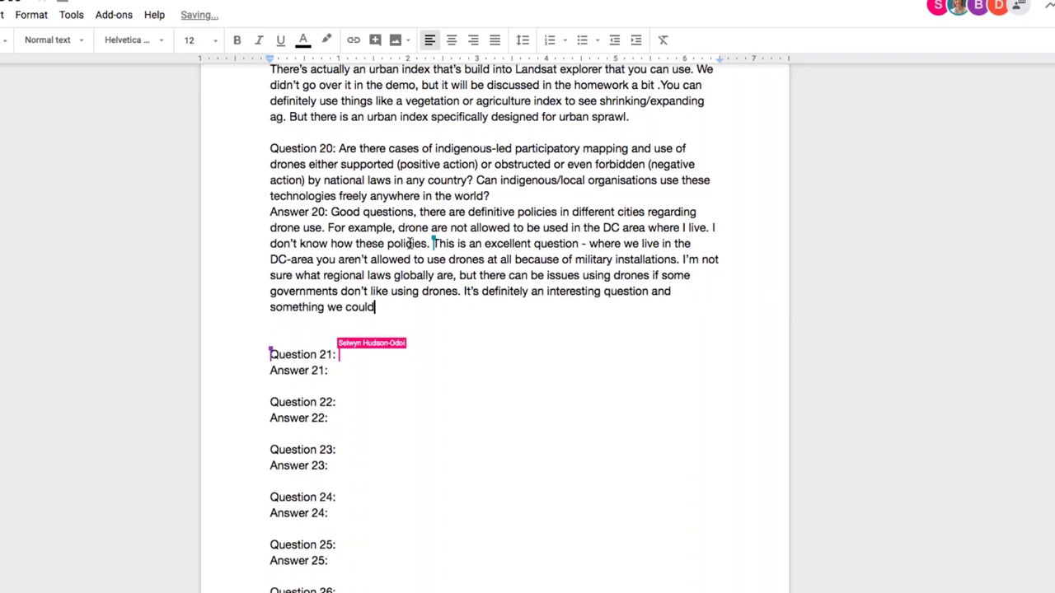
key(BackSpace)
key(BackSpace)
text(to ask )
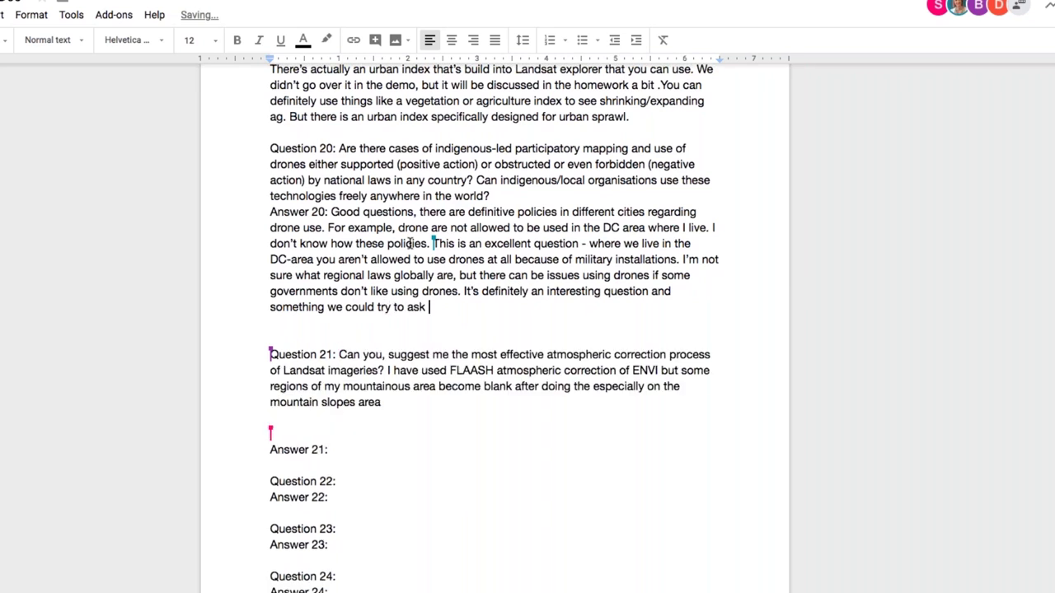
Complete the Answer 20 sentence with "more of our team that work with indigenous communities and drones and see if they've come across any of these issues.".
text(more of our team that)
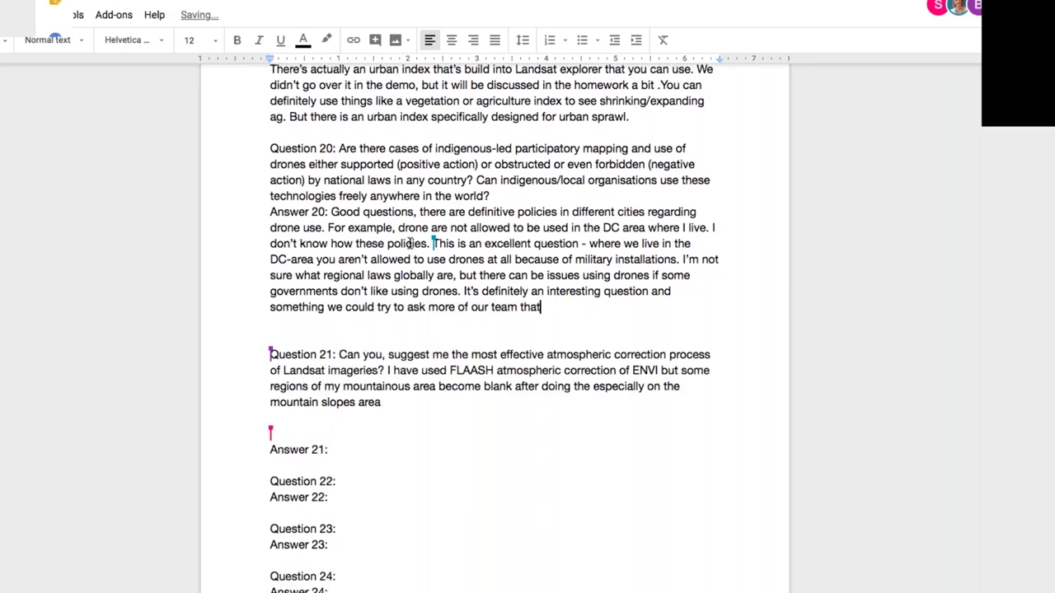
text( work with indigenous communities)
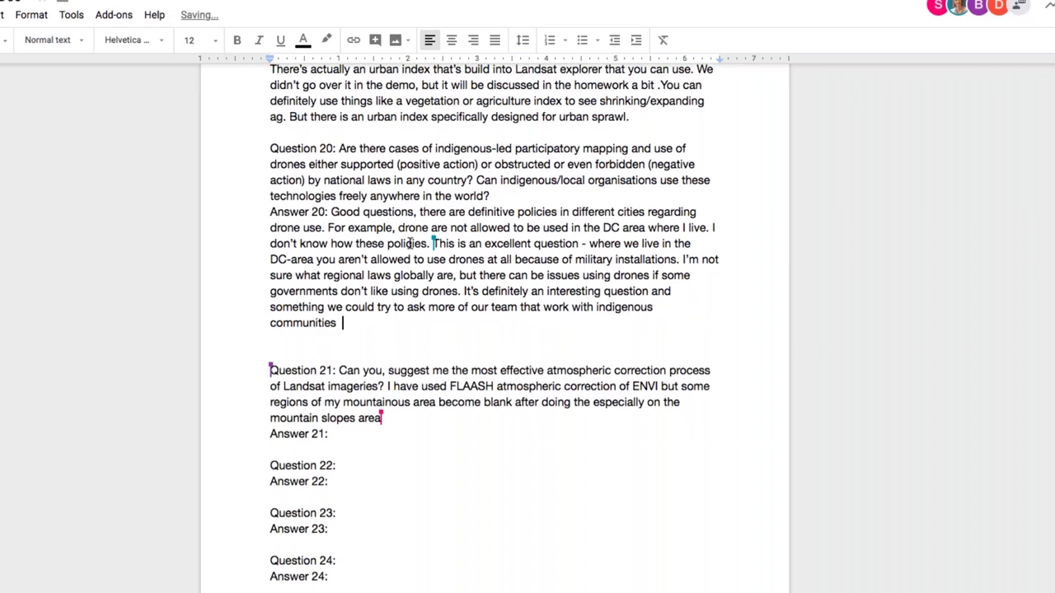
text(  and drones and see if they've com)
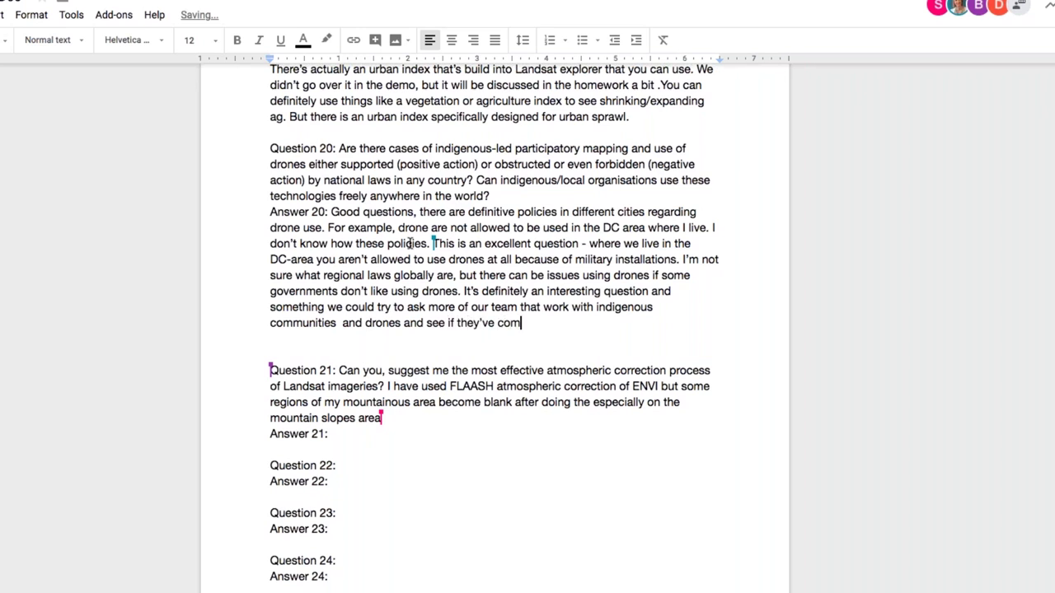
text(e across any of these i)
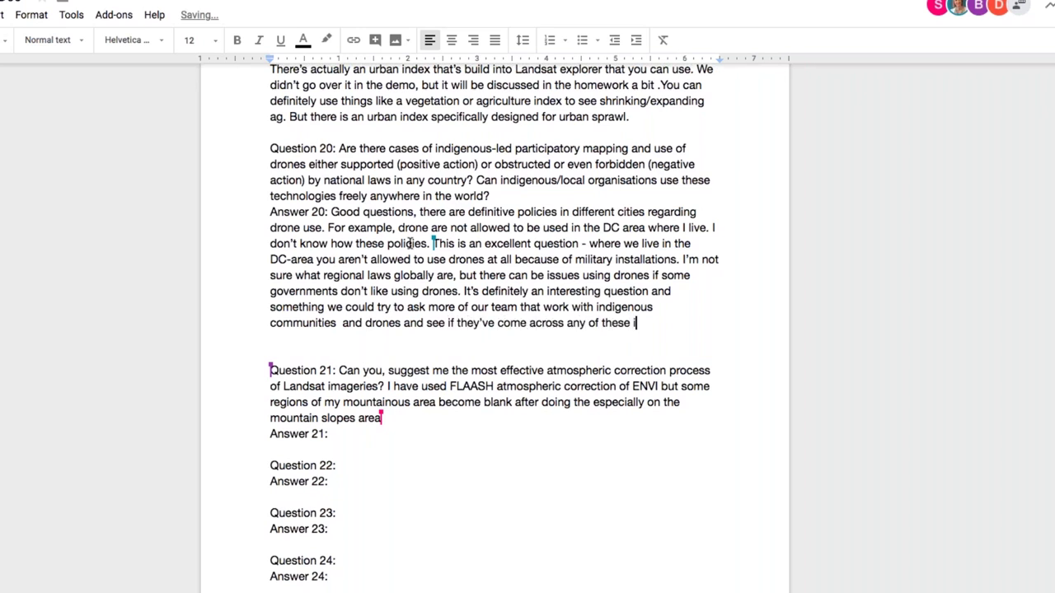
text(ssues. )
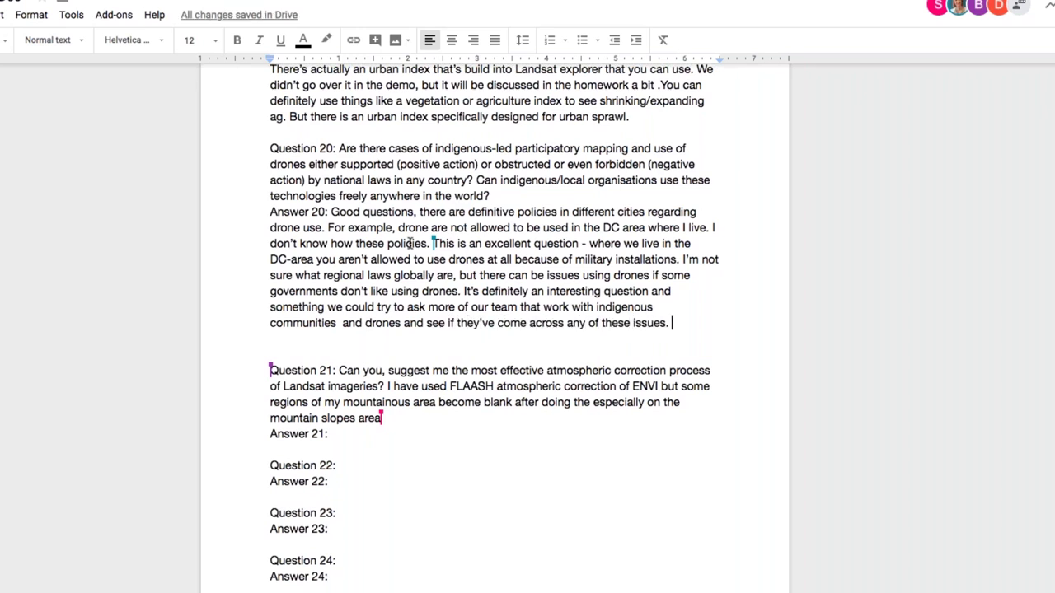
Credit Answer 20's speaker and add below "The only thing to add to that - at grad school in Univ. of Edinborough you need a license to operate drones.".
text((DA)
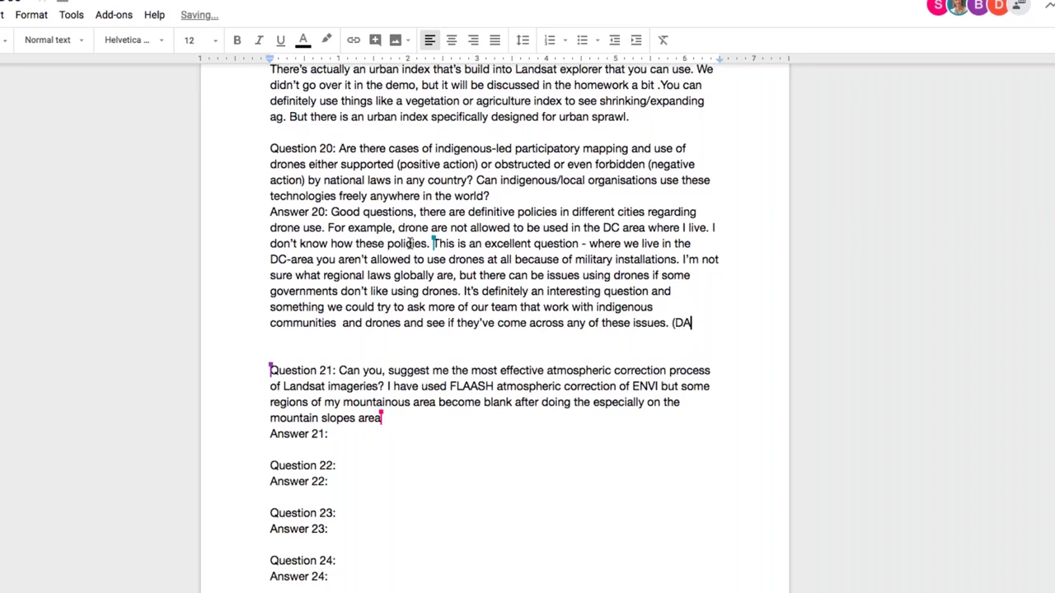
text(vid))
key(Return)
text(The only th)
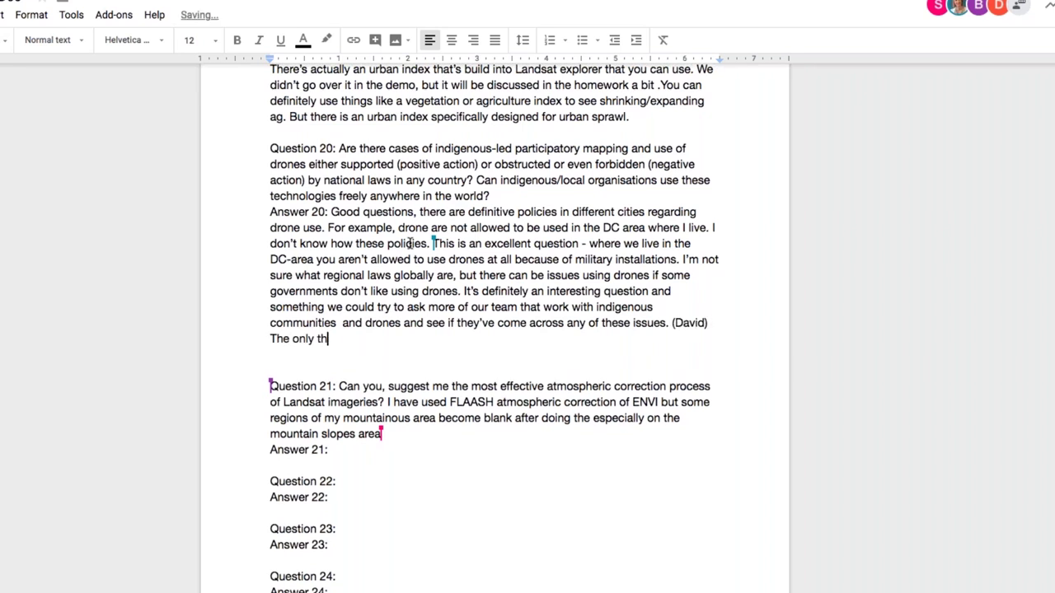
text(ing to add to that -)
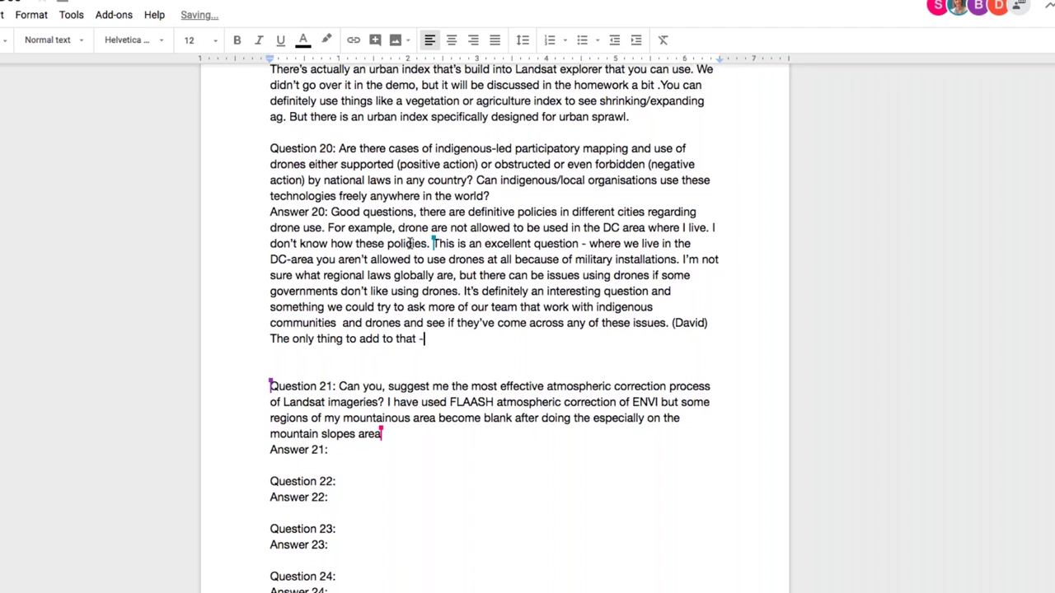
text( at grad school in Univ. of)
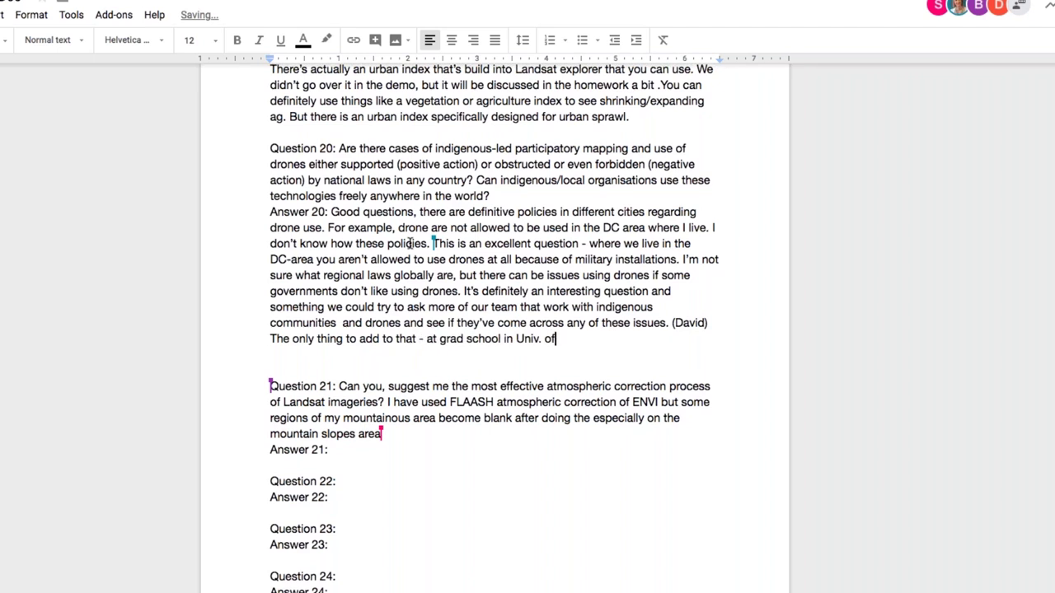
text( Edinborough you' )
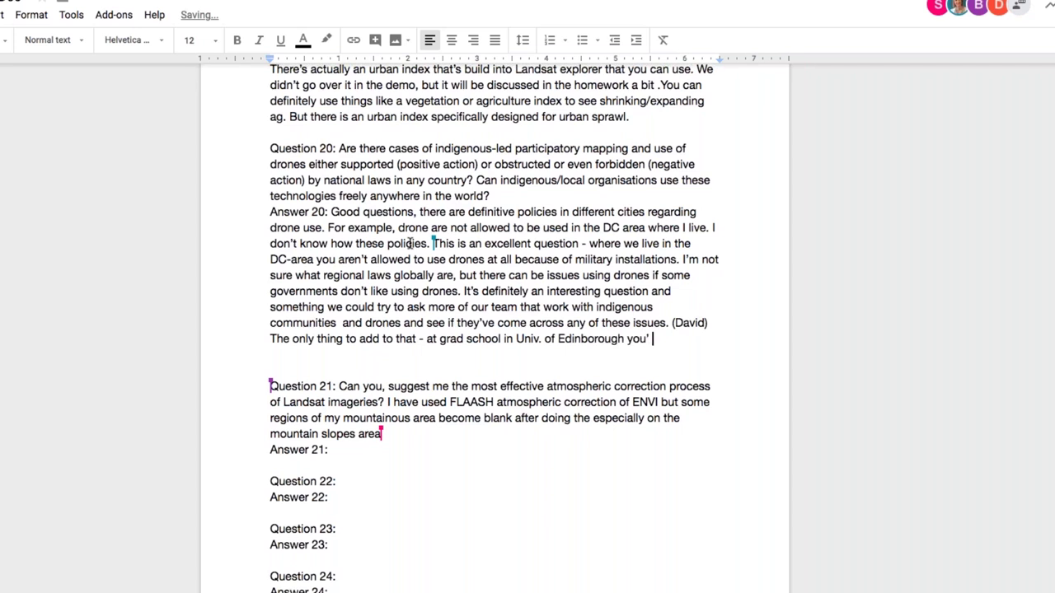
text(need a license )
text(to operate drones. )
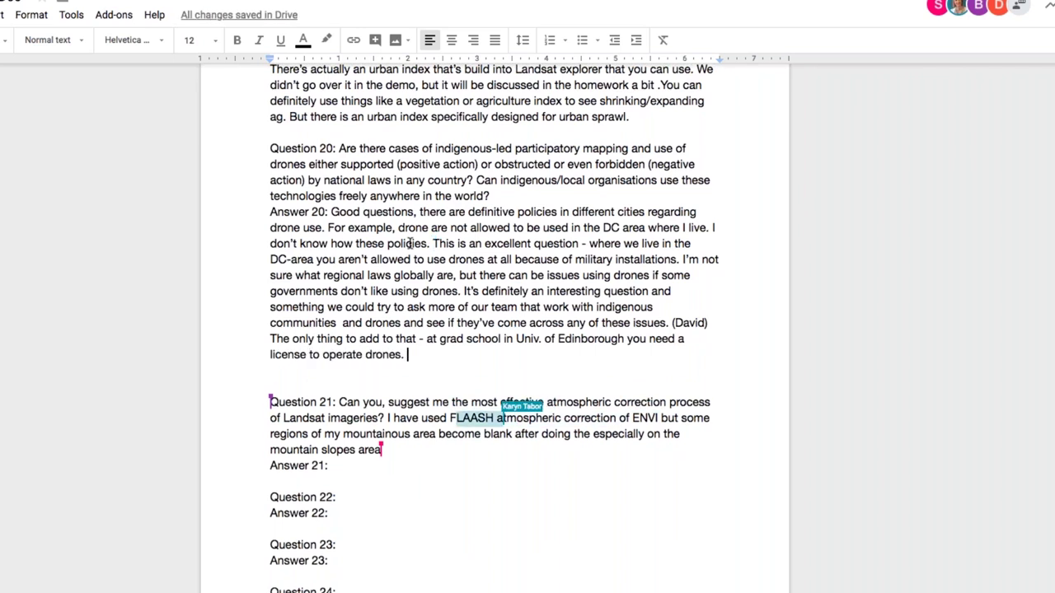
Extend Answer 20 with "If you have any specific questions you can either look online or reach out to us and we can ask a local field office.".
text(If )
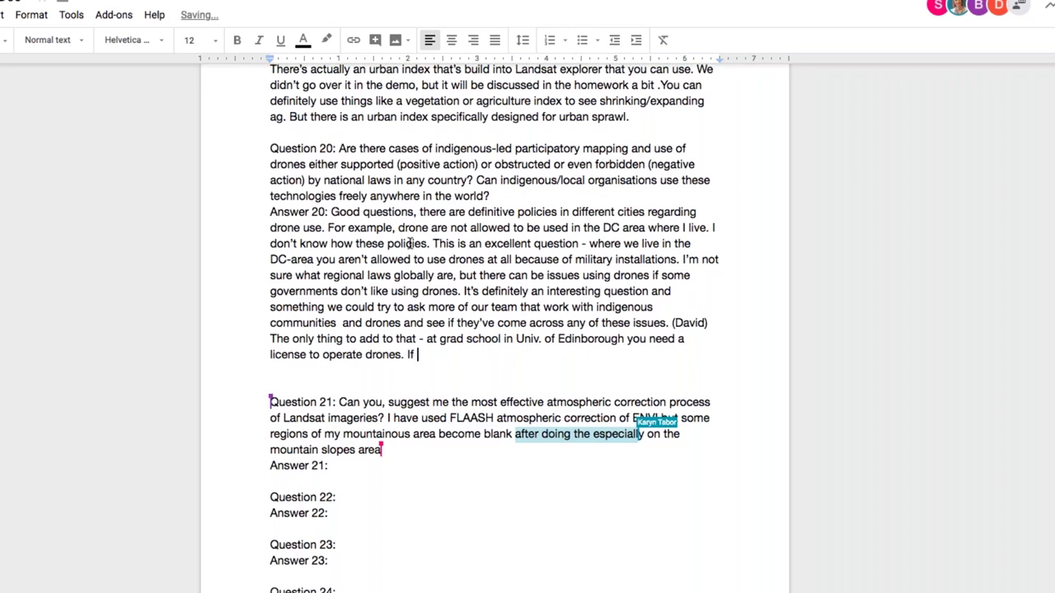
text(you have any specific q)
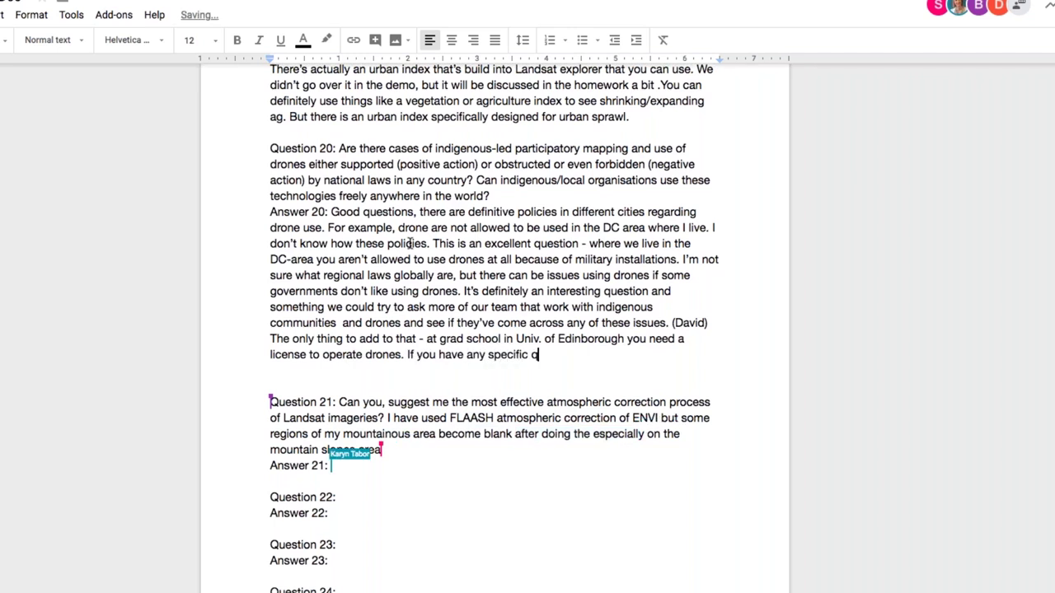
text(uestions you can either )
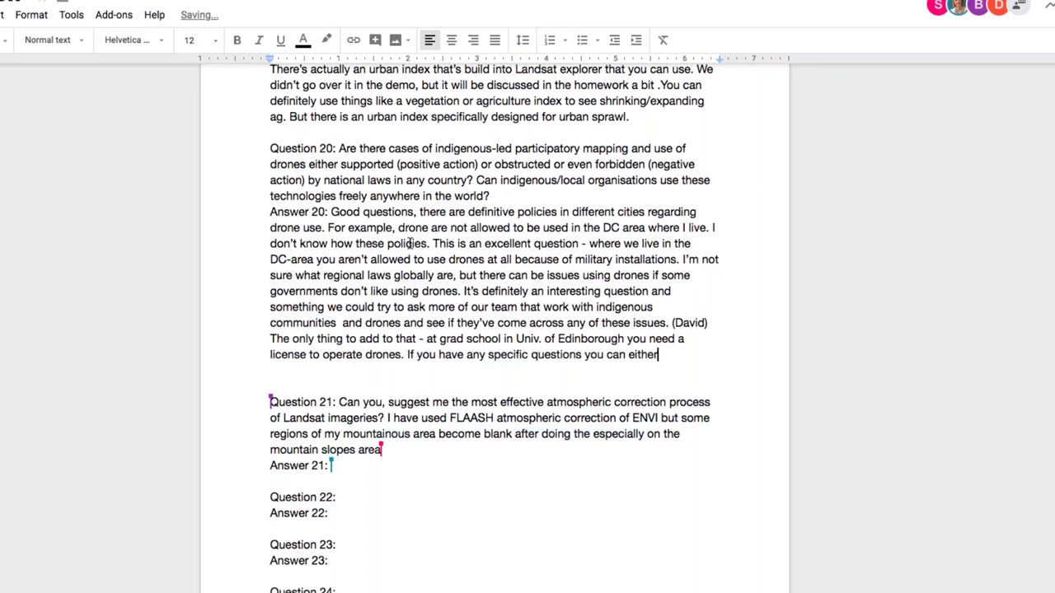
text(g)
text(look o)
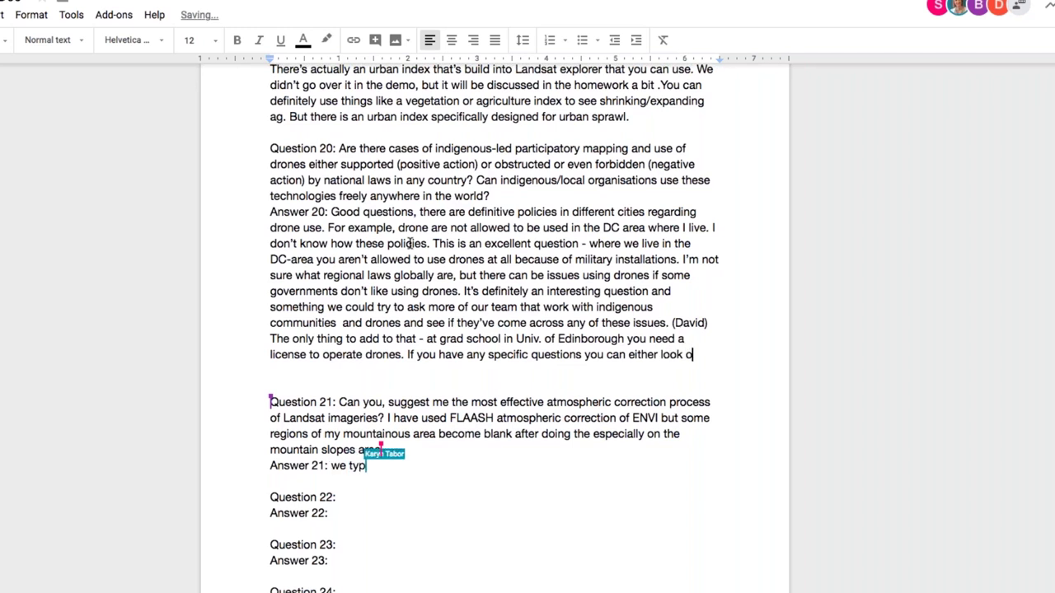
text(nline or reach out to us an)
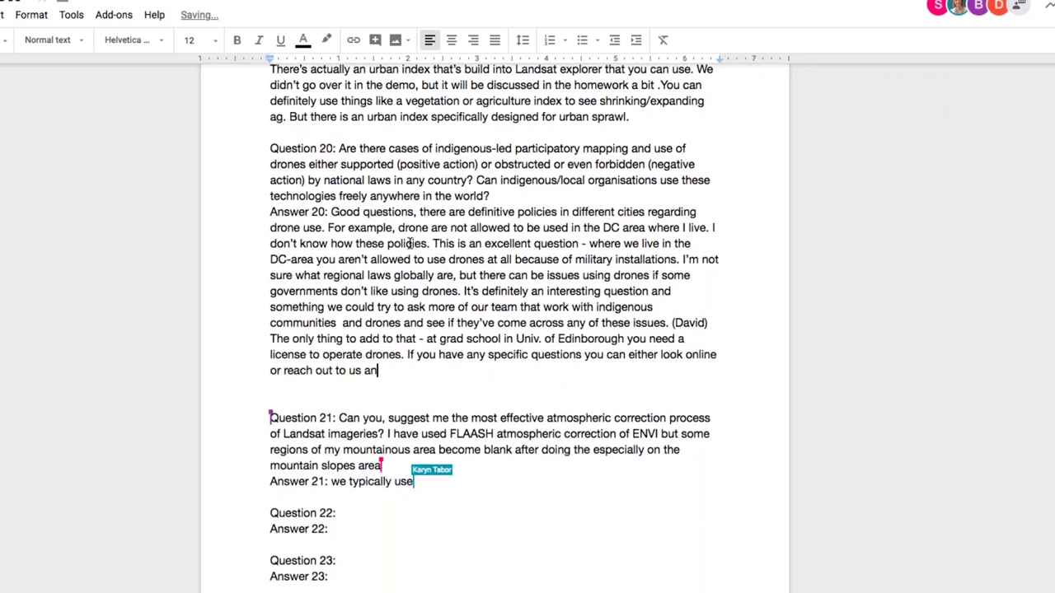
text(d we can ask a local )
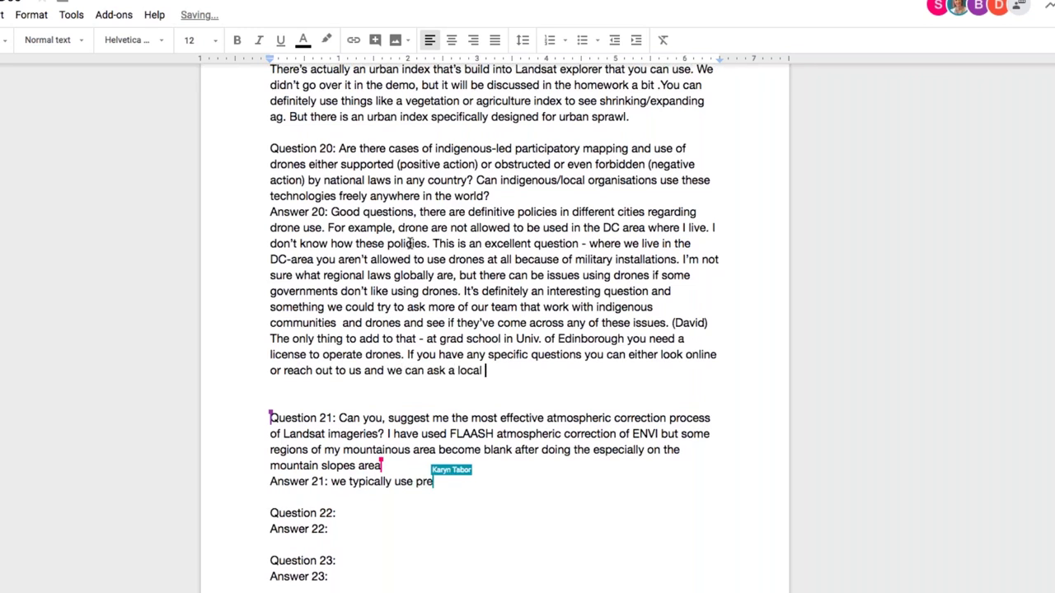
text(field office.)
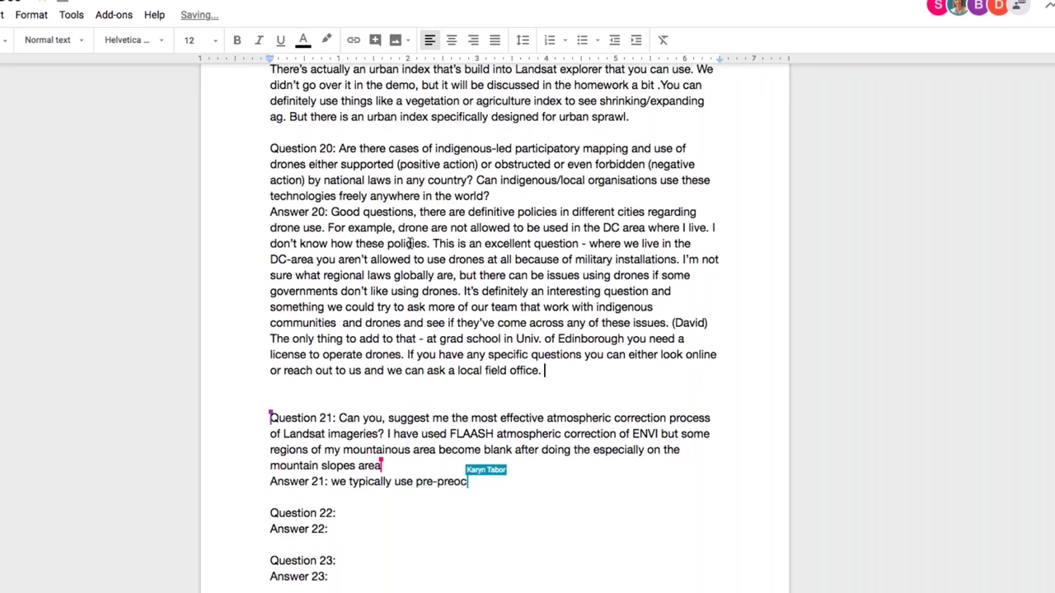
Add a "//" separator line below the existing text of Answer 21 and start a new line under it.
scroll(410, 243, down, 6)
scroll(410, 243, up, 2)
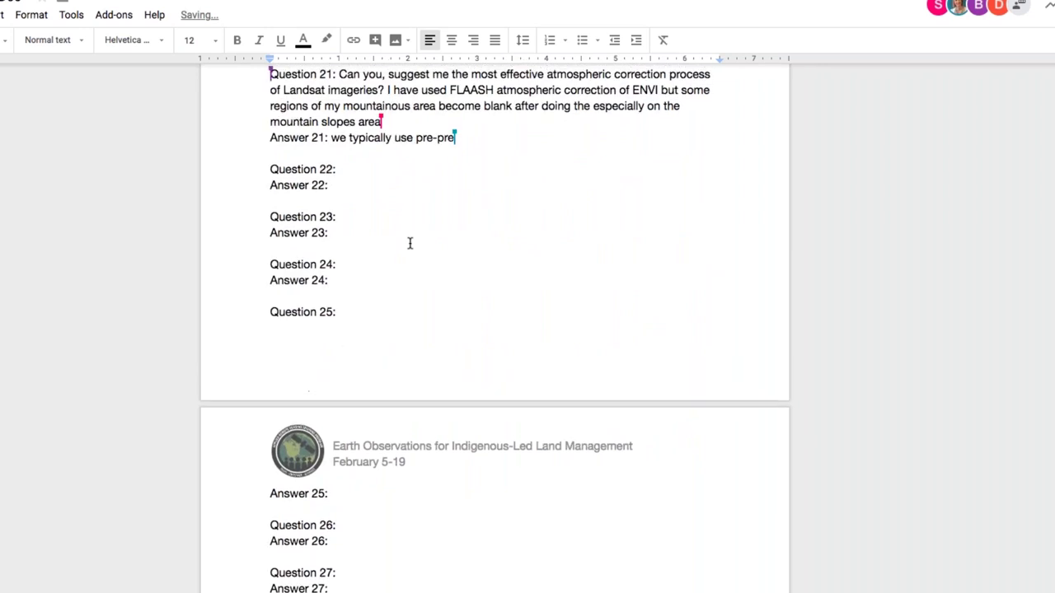
click(270, 153)
key(Return)
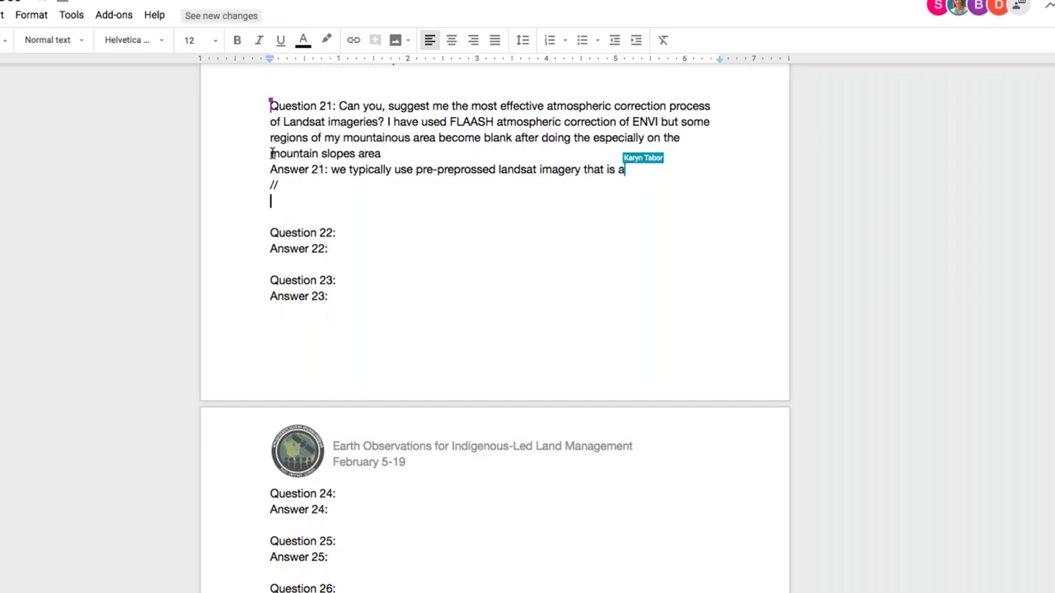
click(470, 169)
text(ce)
click(400, 197)
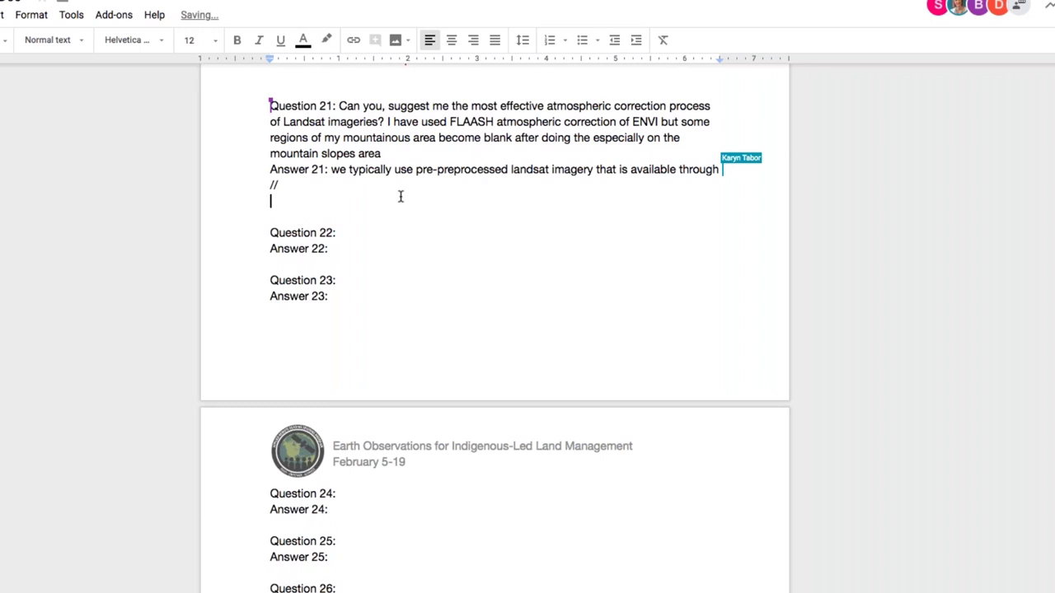
text(//)
key(Return)
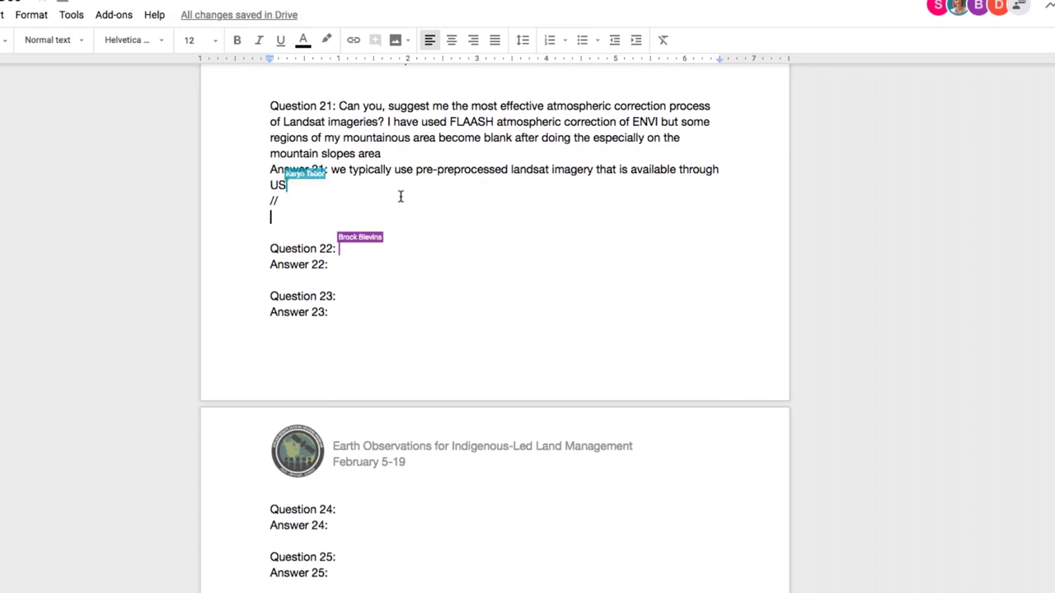
Write below the Answer 21 separator "They have pre-processed Landsat imagery available on EarthExplorer so you don't typically need to do the corrections yourself".
text(They have pre-processed)
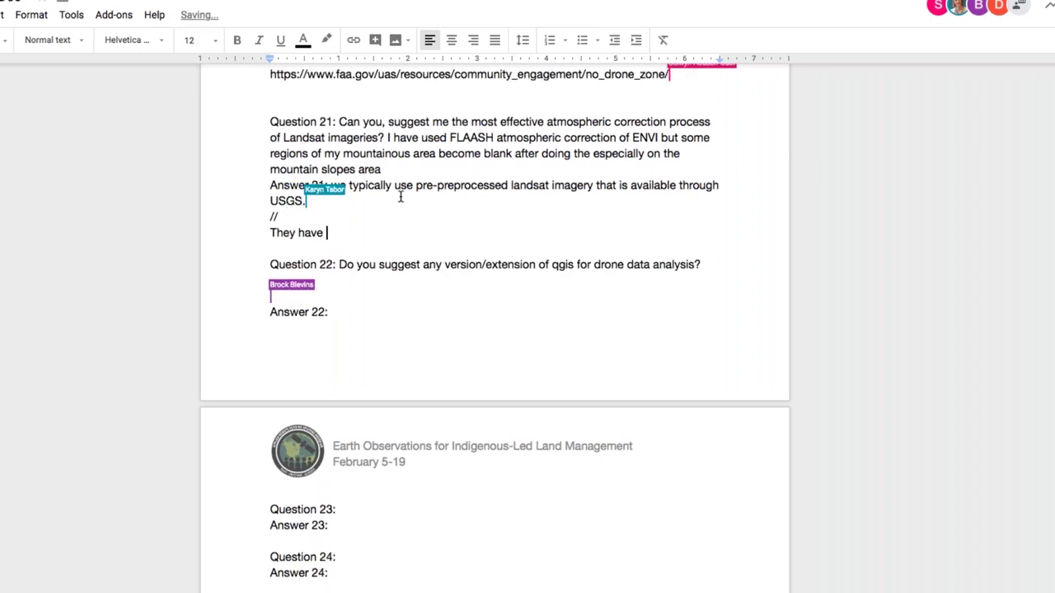
text( Lan)
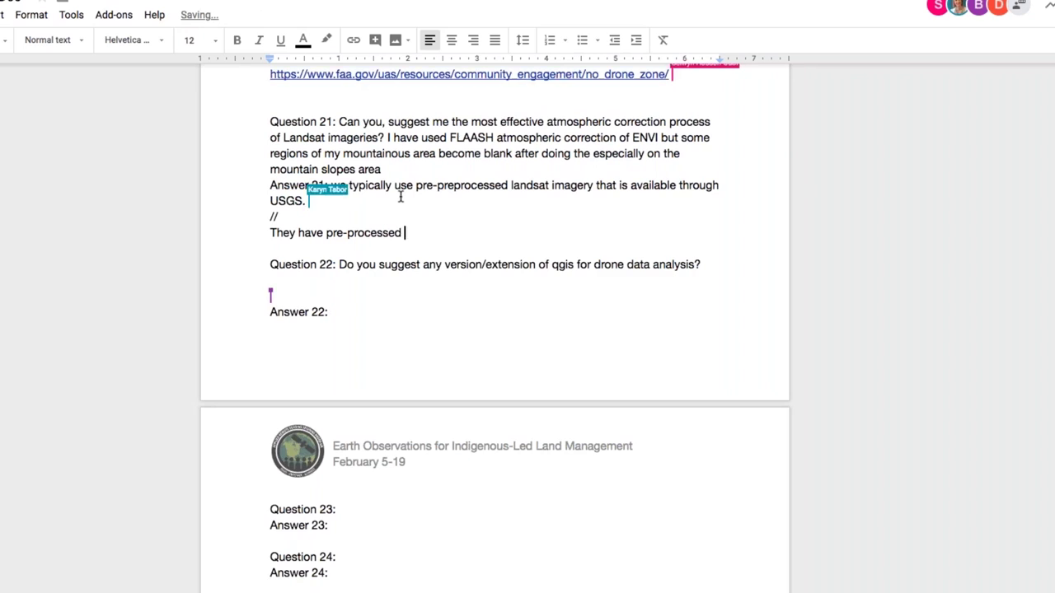
text(dsat imag)
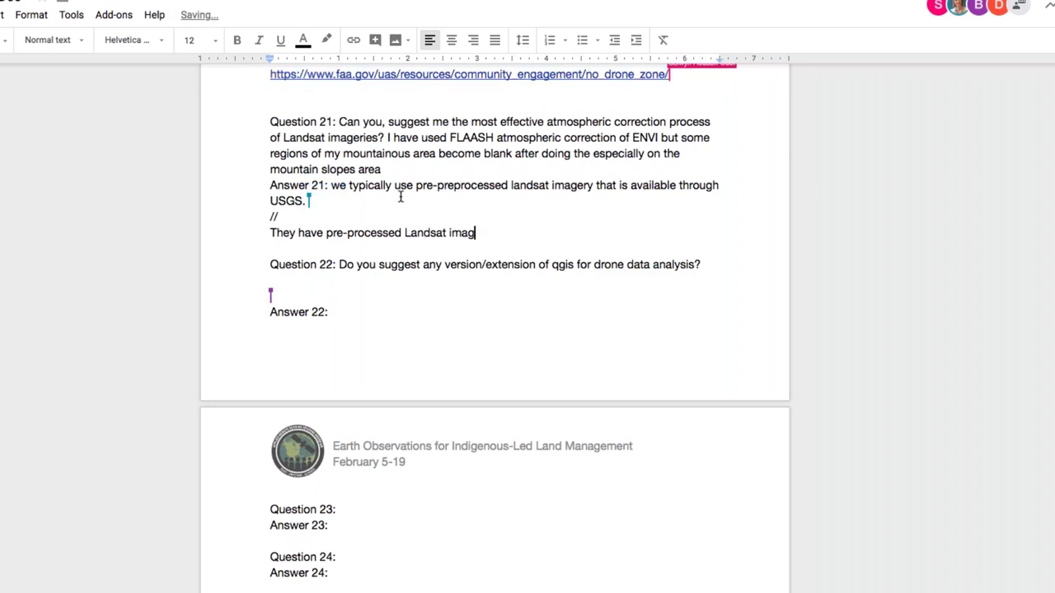
text(ery available on E)
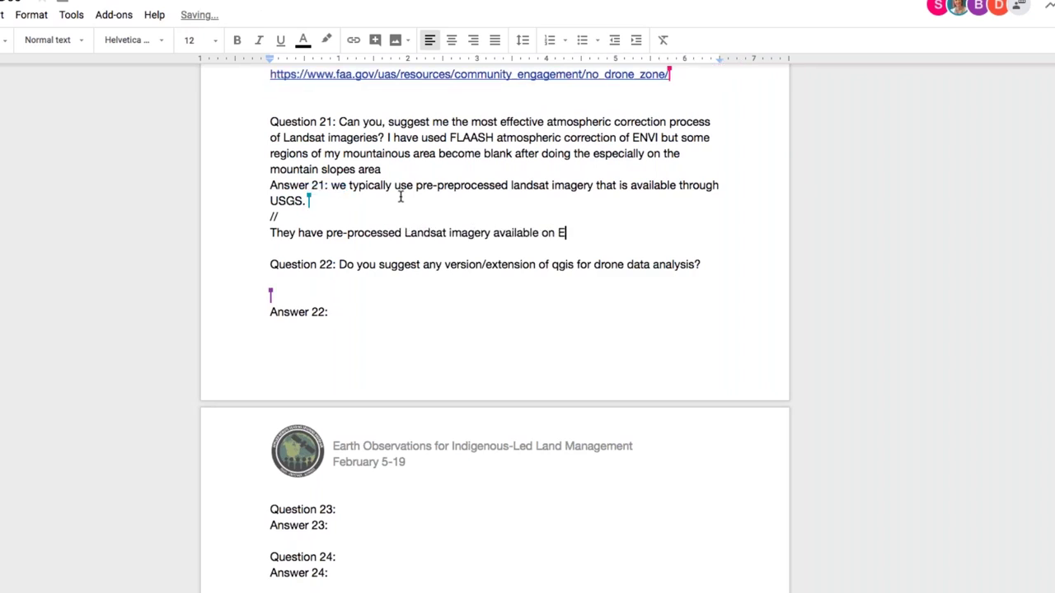
text(arthExplorer so )
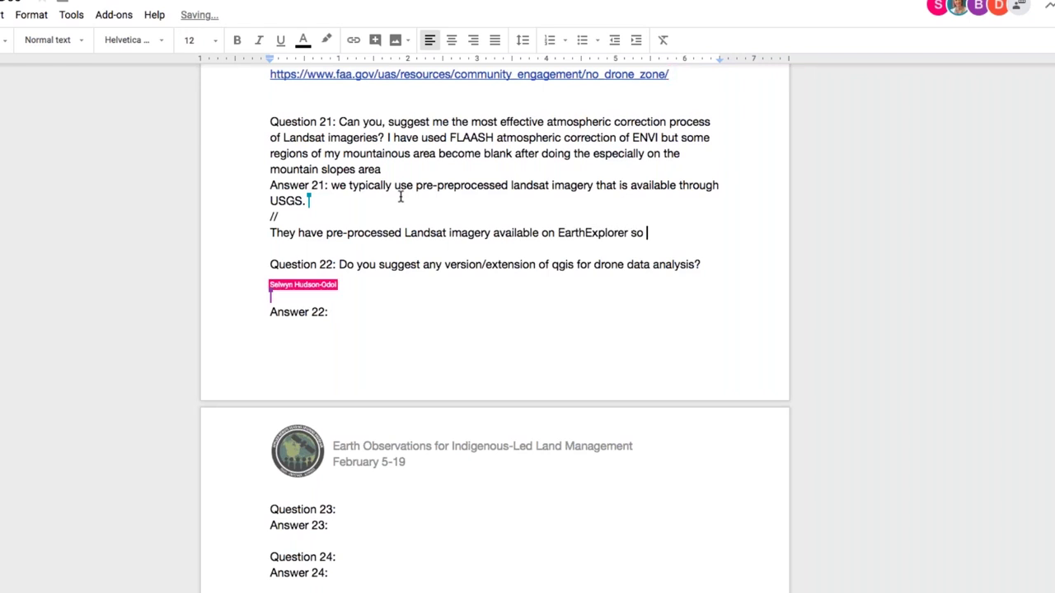
text(you don't typically ne)
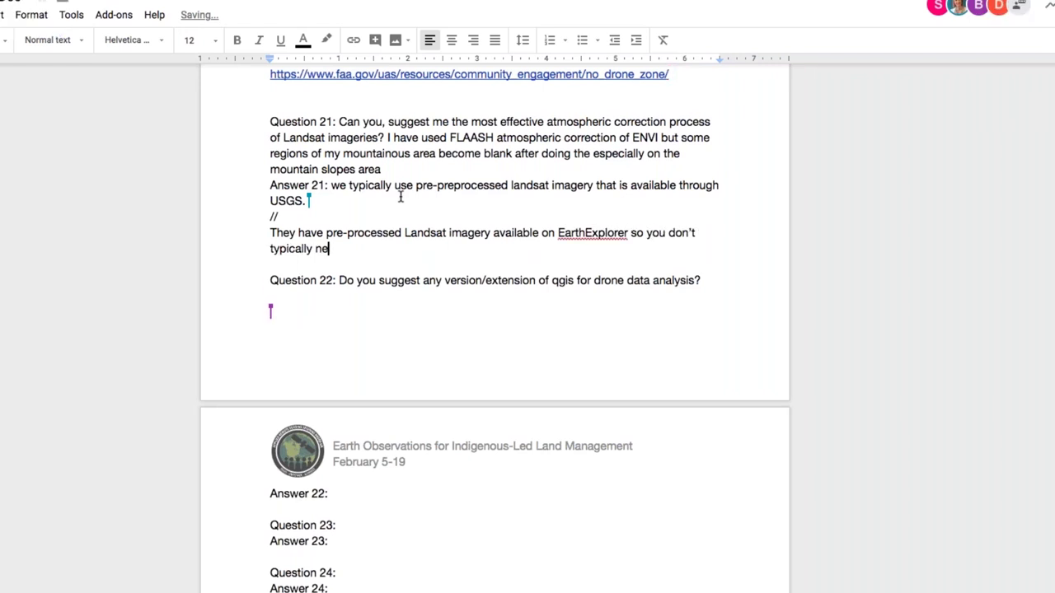
text(ed to do the corrections yourself)
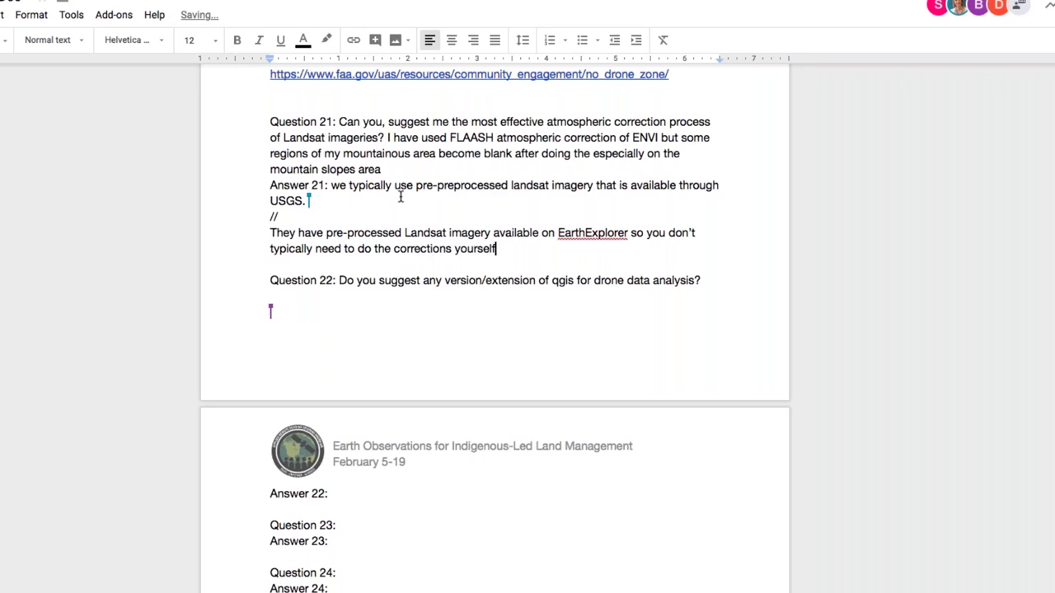
Start another line in Answer 21 with empty parentheses and "It's been a couple years since atmospheric correction techniques. But I".
key(Return)
text((Karen)
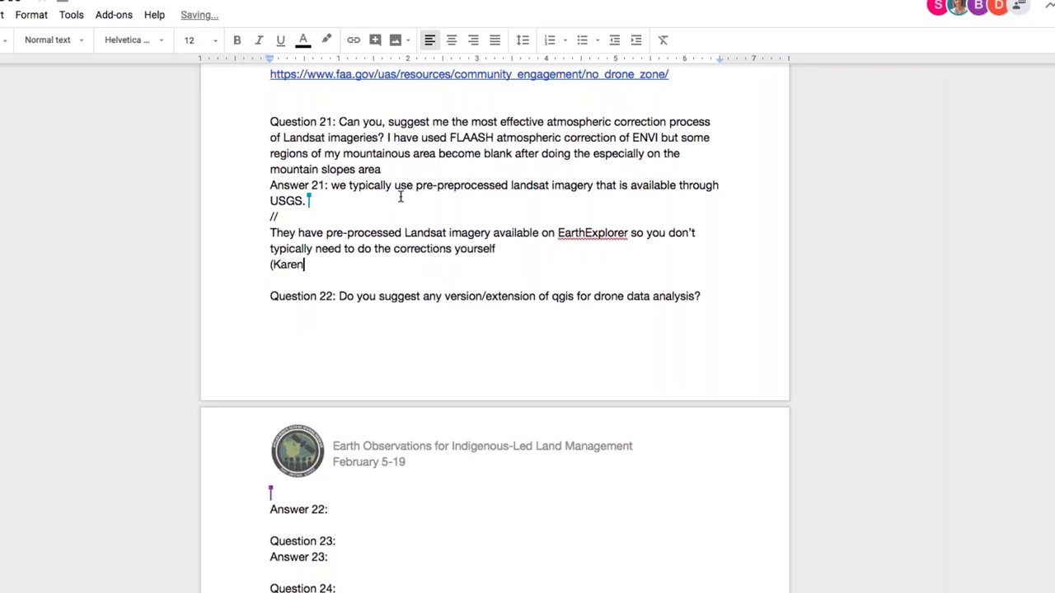
key(BackSpace)
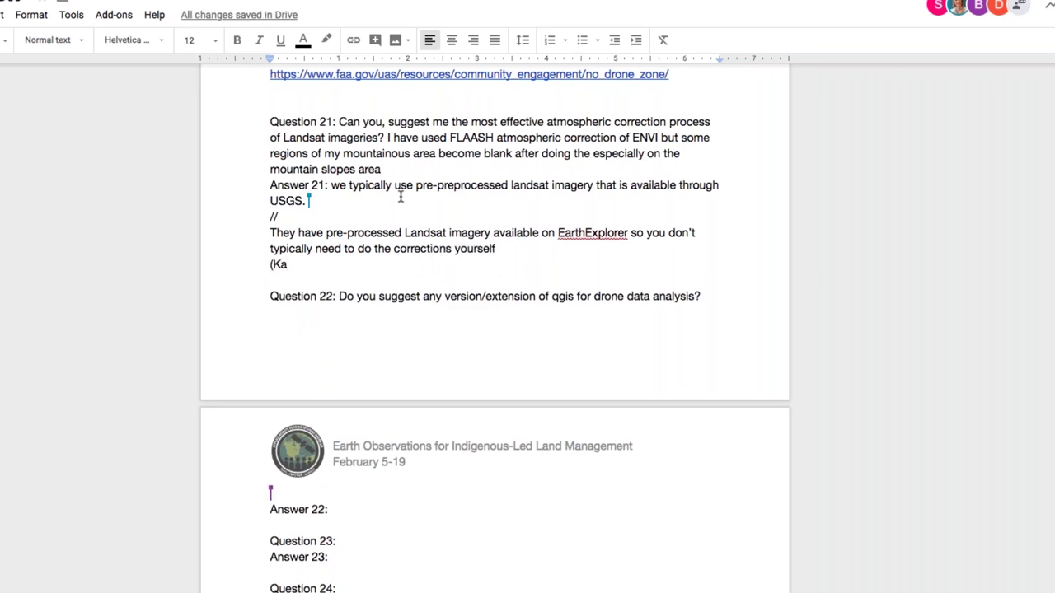
key(BackSpace)
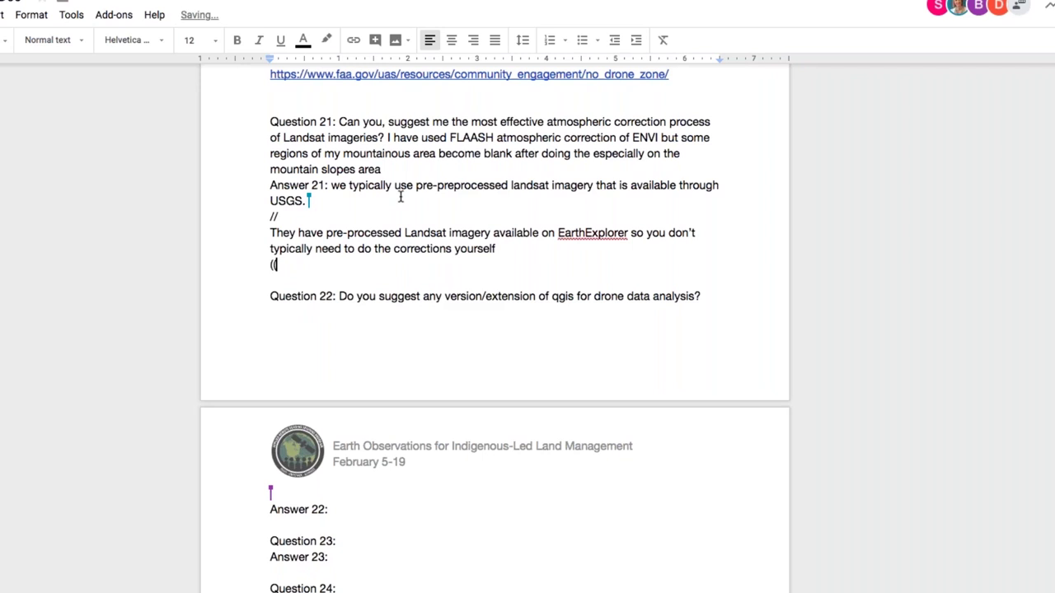
text() It's been a couple year)
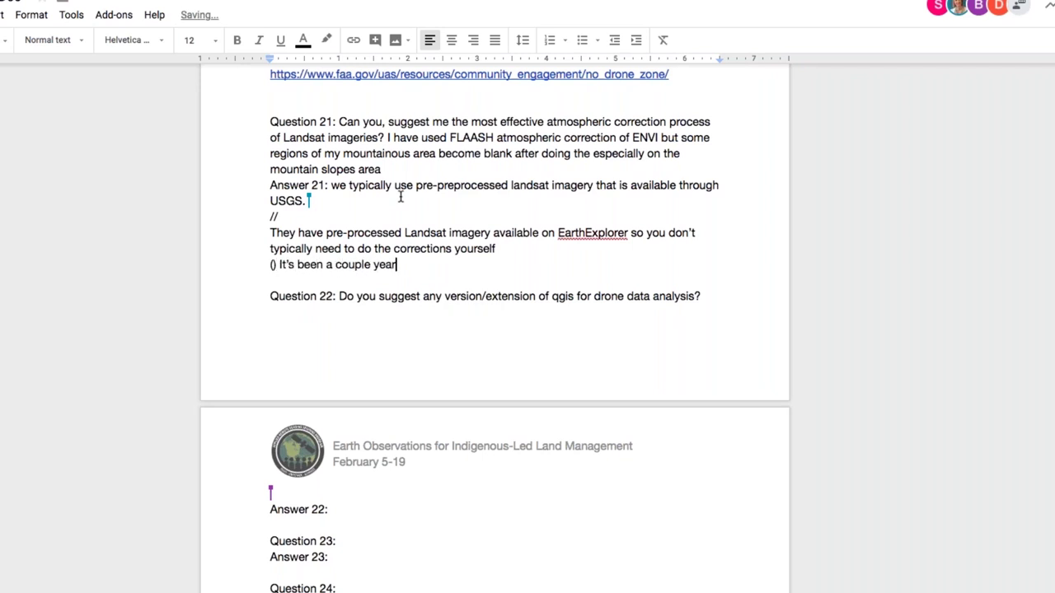
text(s since atmospher)
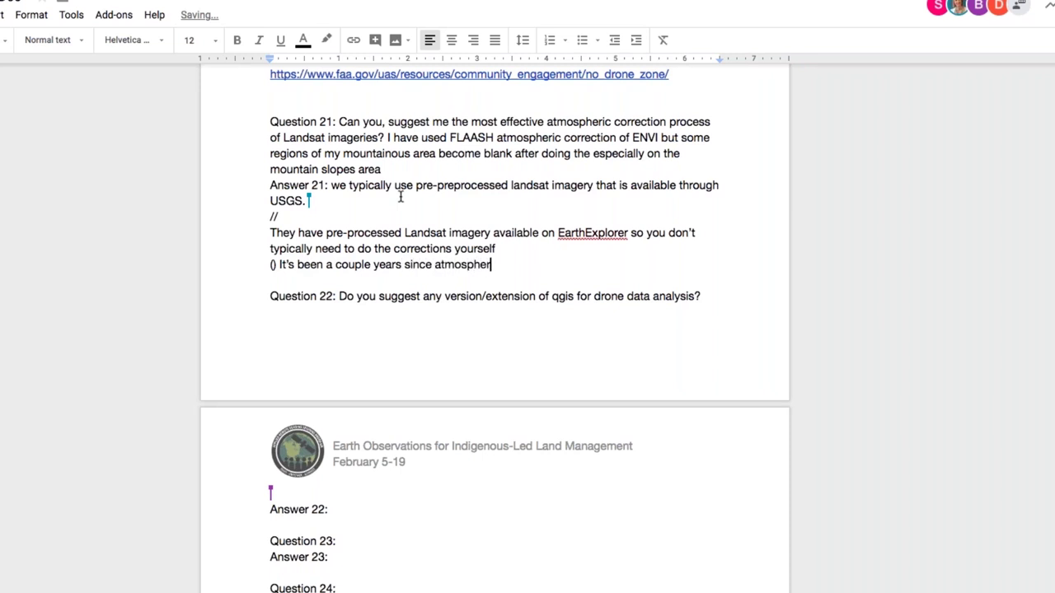
text(ic correction techniques. But I k)
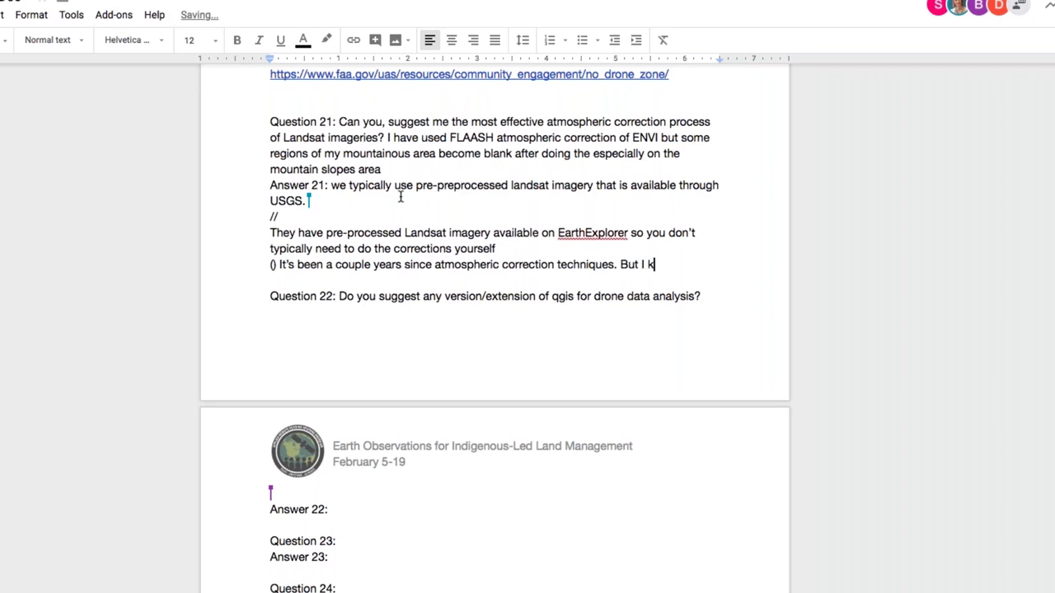
Continue the last line of Answer 21 with "know at one point we were using an open source correction".
text(now at one point )
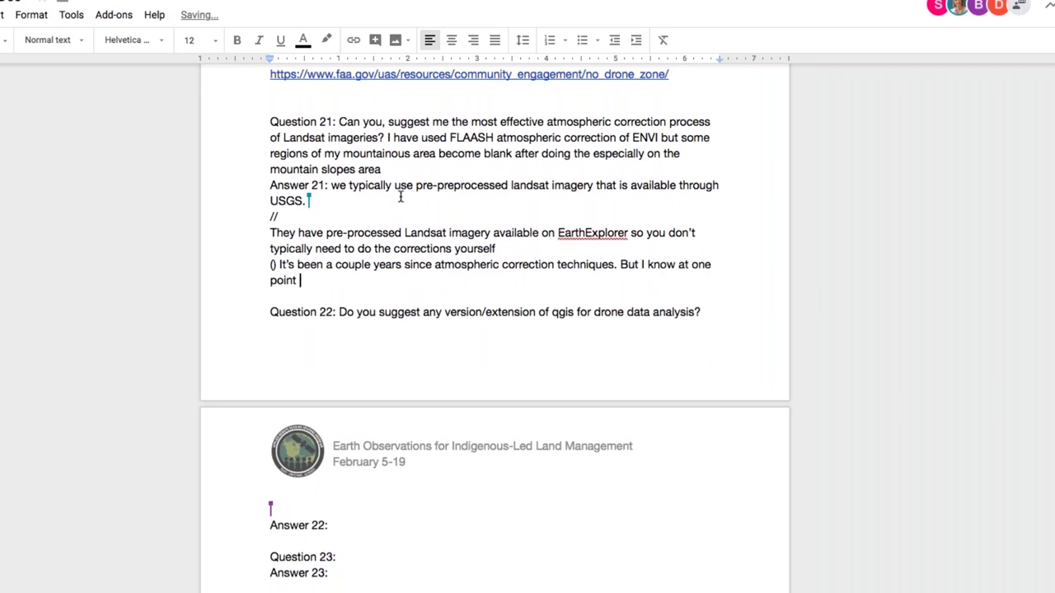
text(we were using an open )
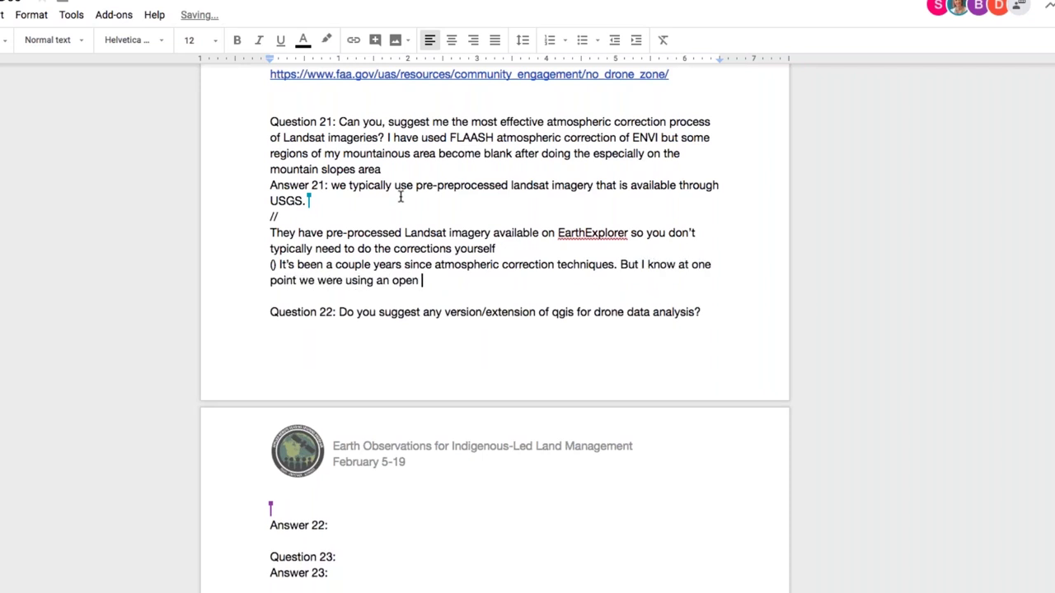
text(source correction )
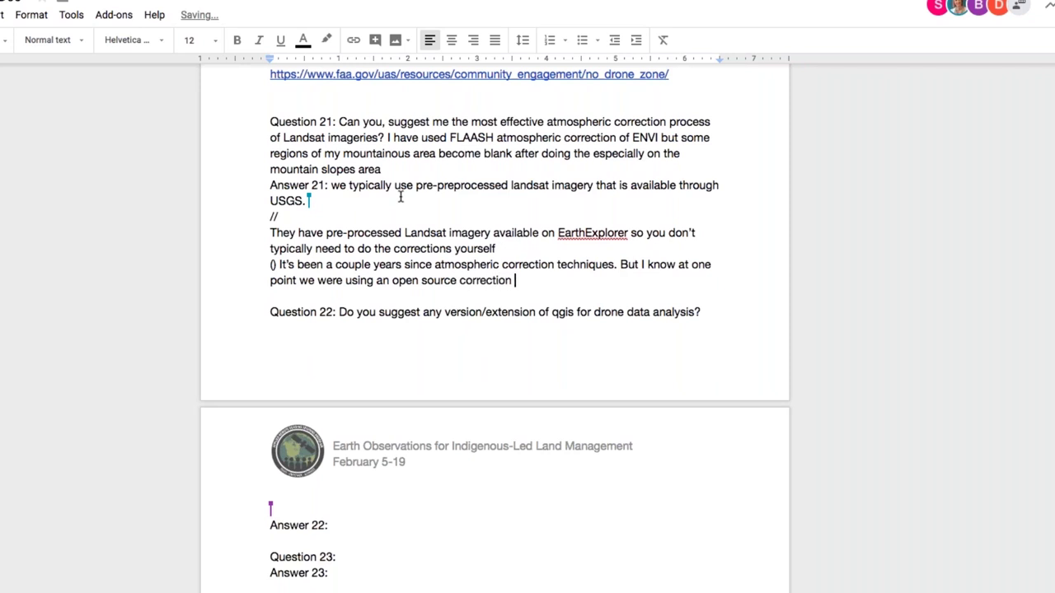
Append to Answer 21 "[] But we can ask around to some of our colleagues and see what they're using and see what they recommend".
text([] But we can ask around to some of ou)
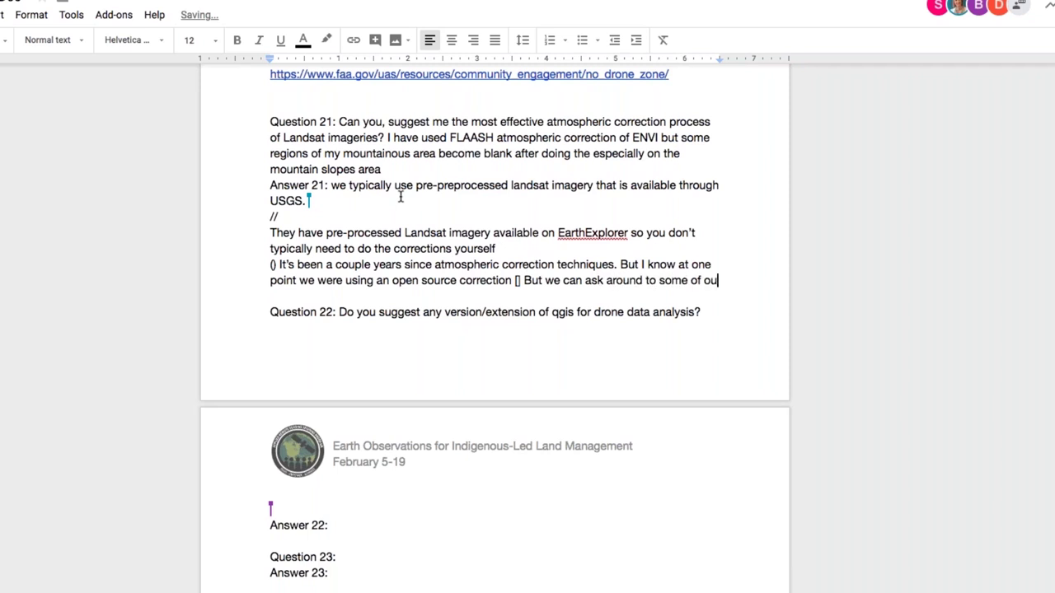
text(r colleagues and )
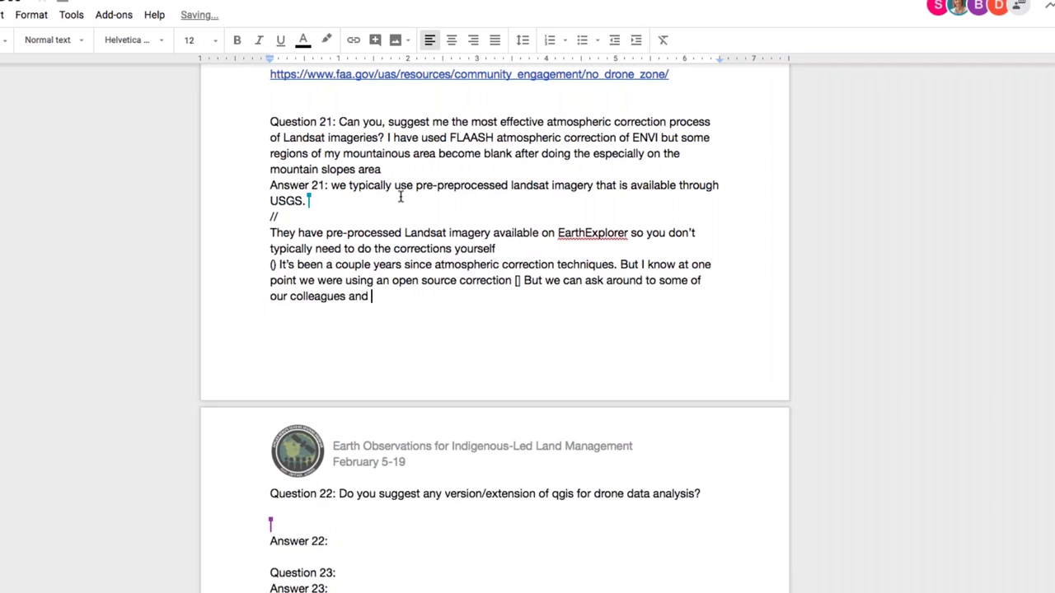
text(see what they're using and see)
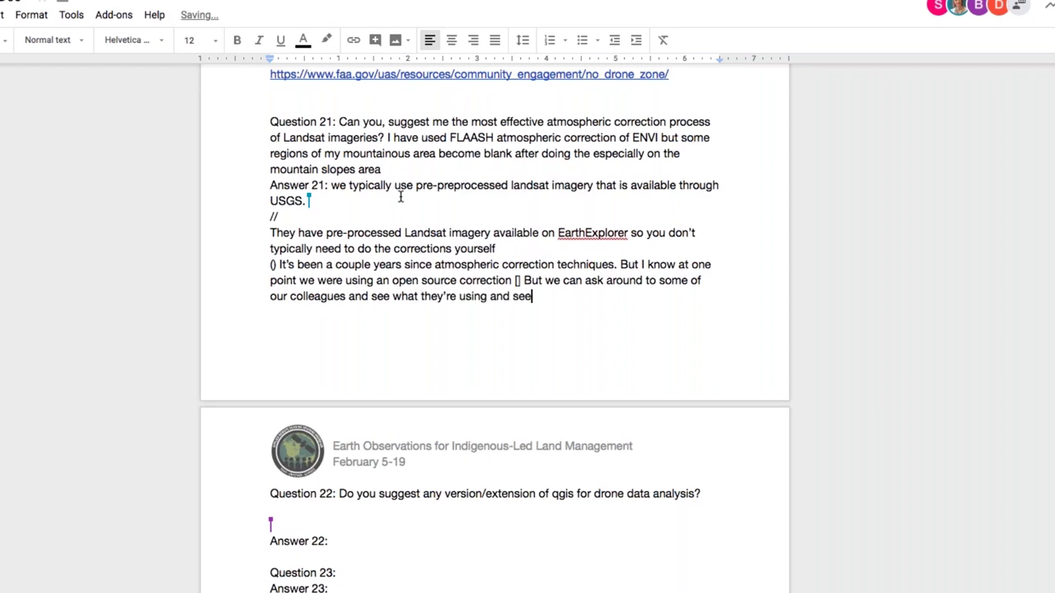
text( what they recommend)
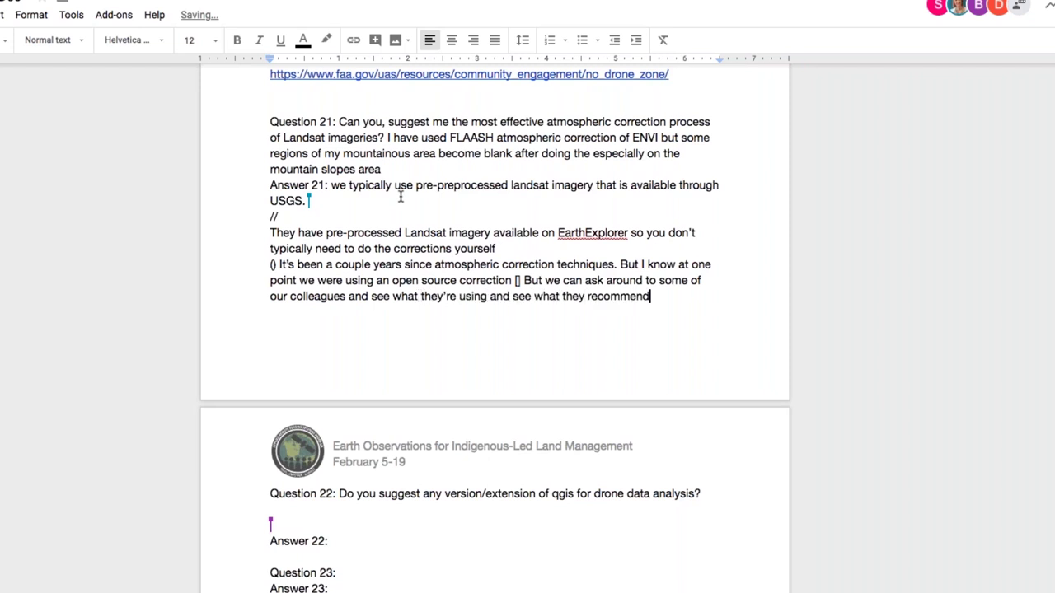
Add an Answer 21 line: parenthesized speaker name and "Sentinel-2's atmospherically corrected product is still in beta, so you'd need to correct that in the SNAP toolbox.".
key(Return)
text((Dav)
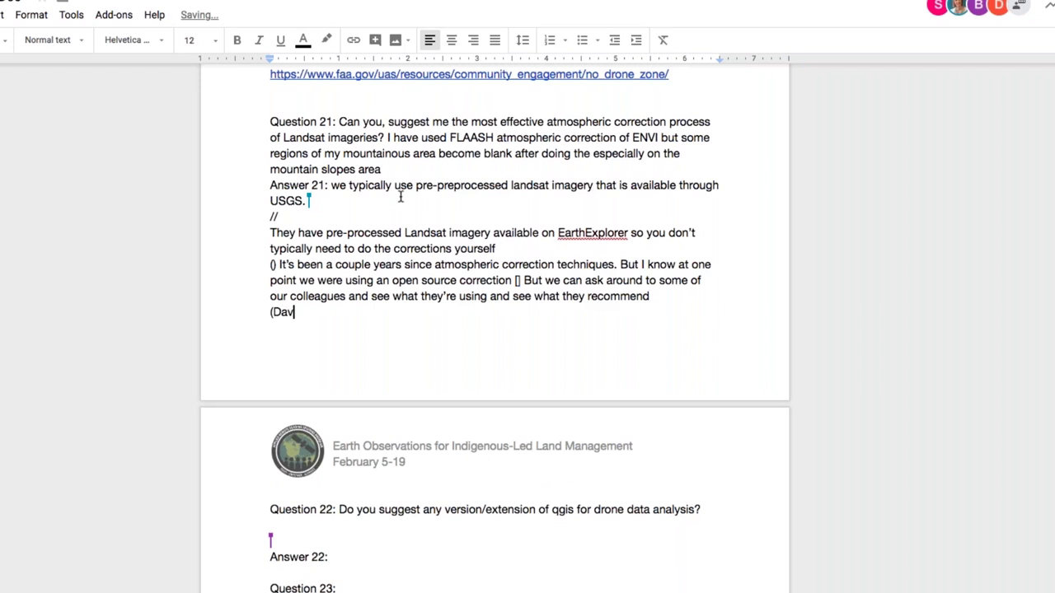
text(id)
key(BackSpace)
text(id_)
key(BackSpace)
text() Sentine)
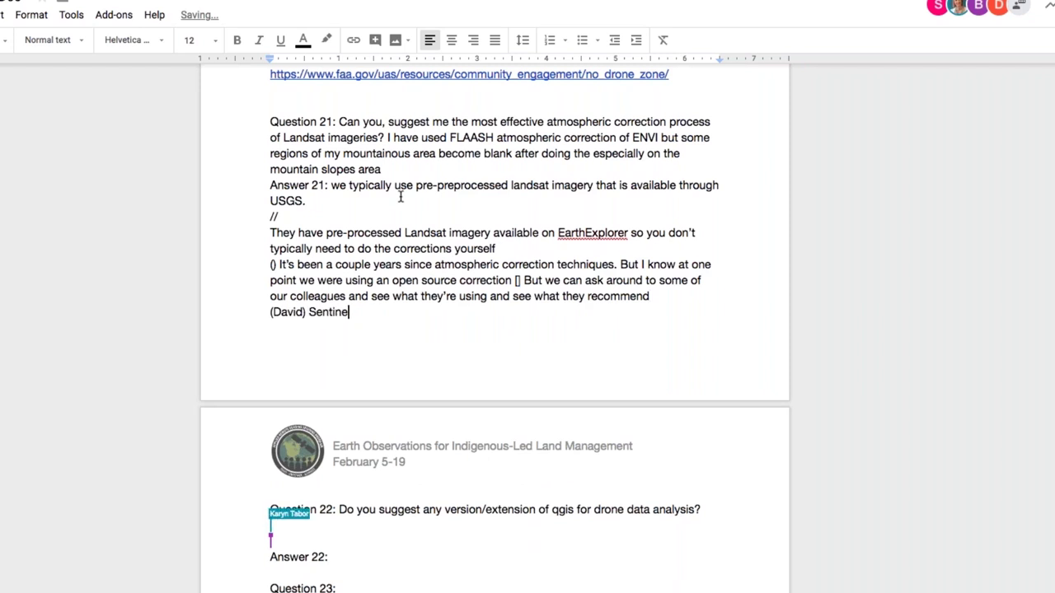
text(l-2's atmospherically )
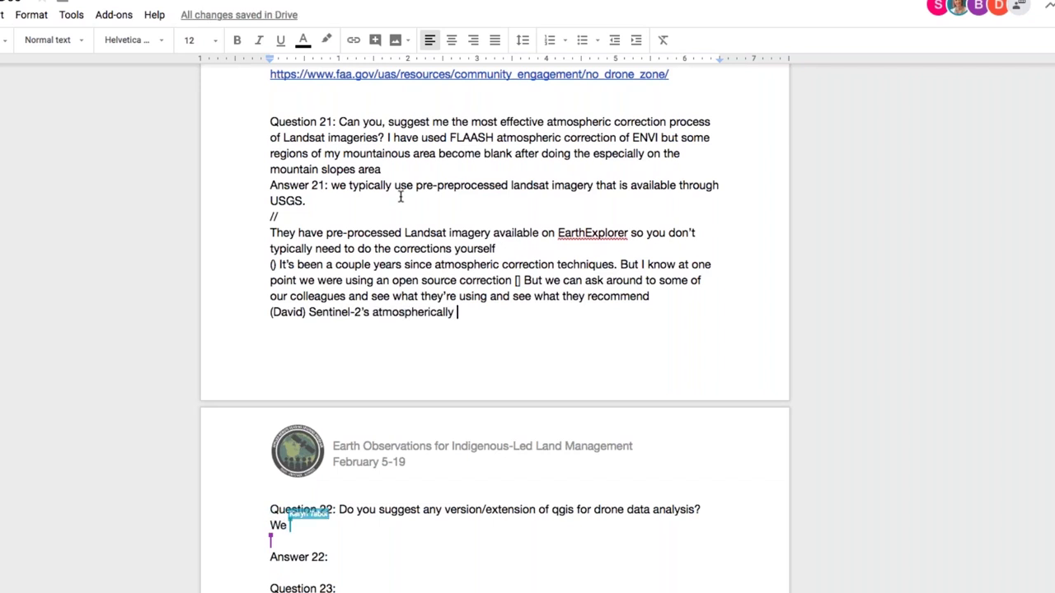
text(correcte)
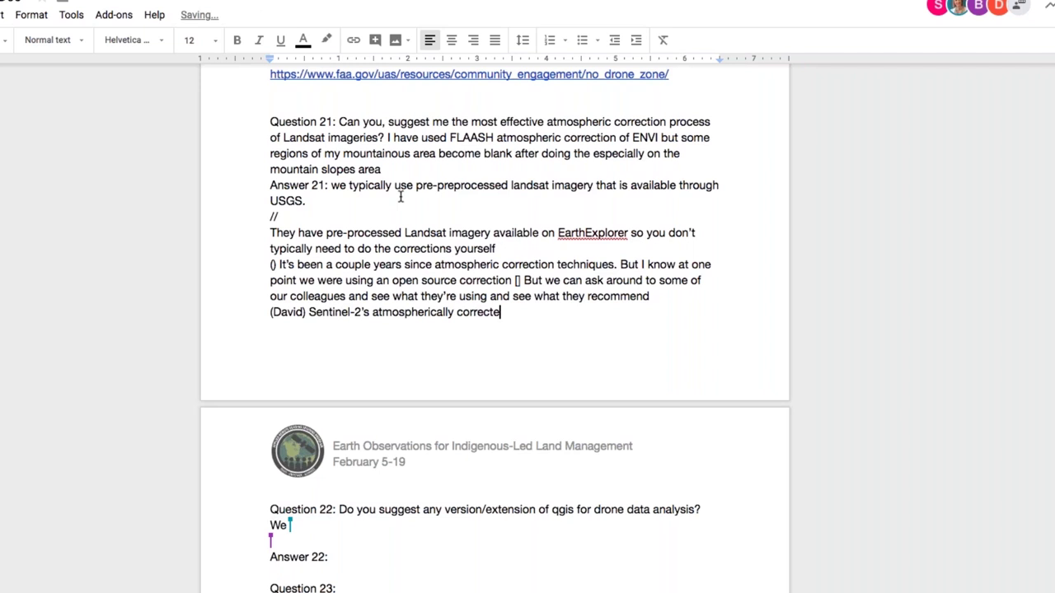
text(d product is stil)
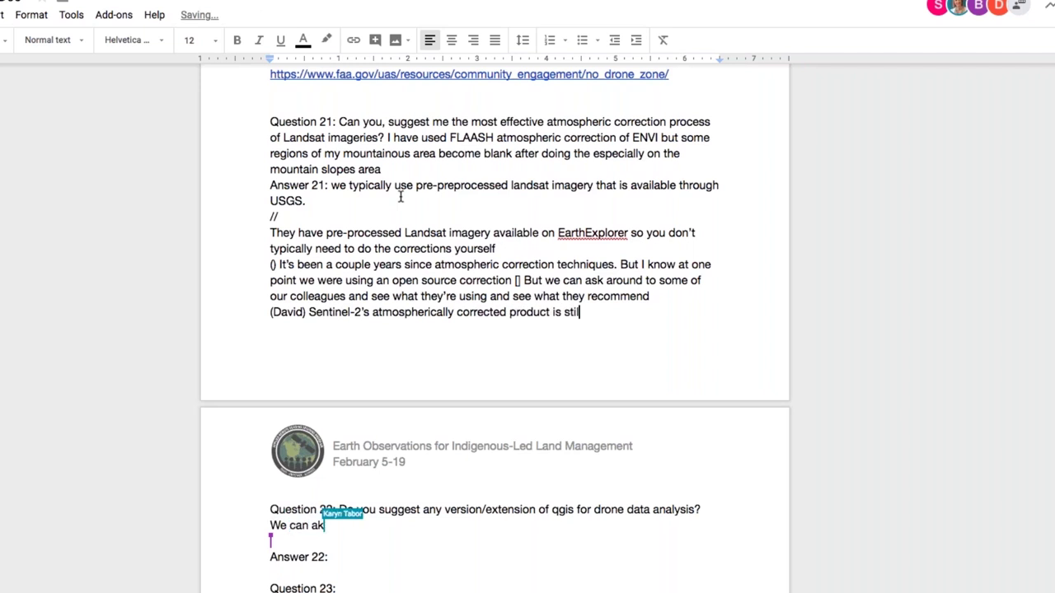
text(l in beta, so you'd need to correc)
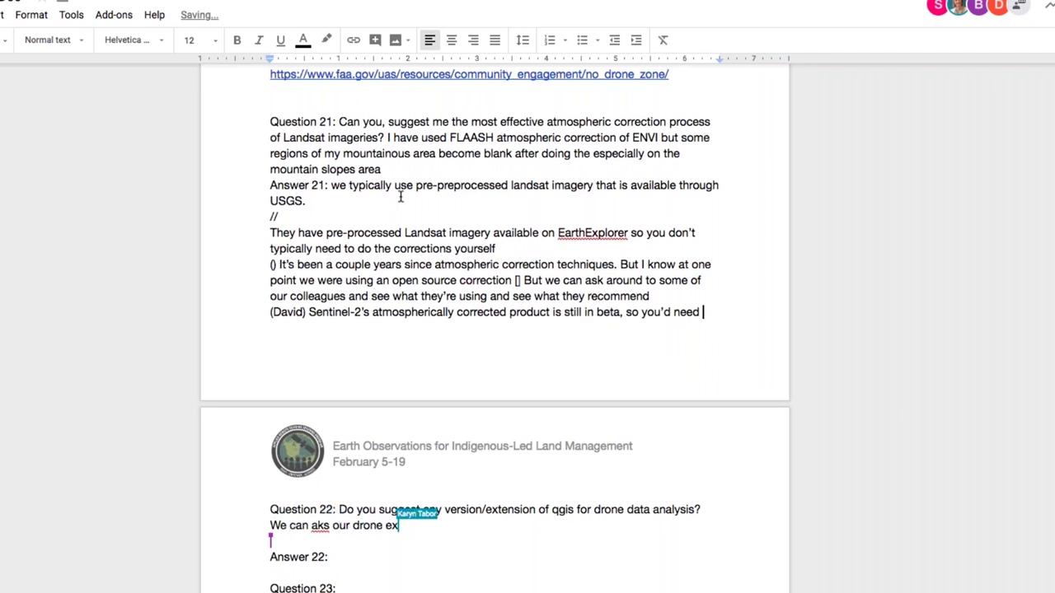
text(t that )
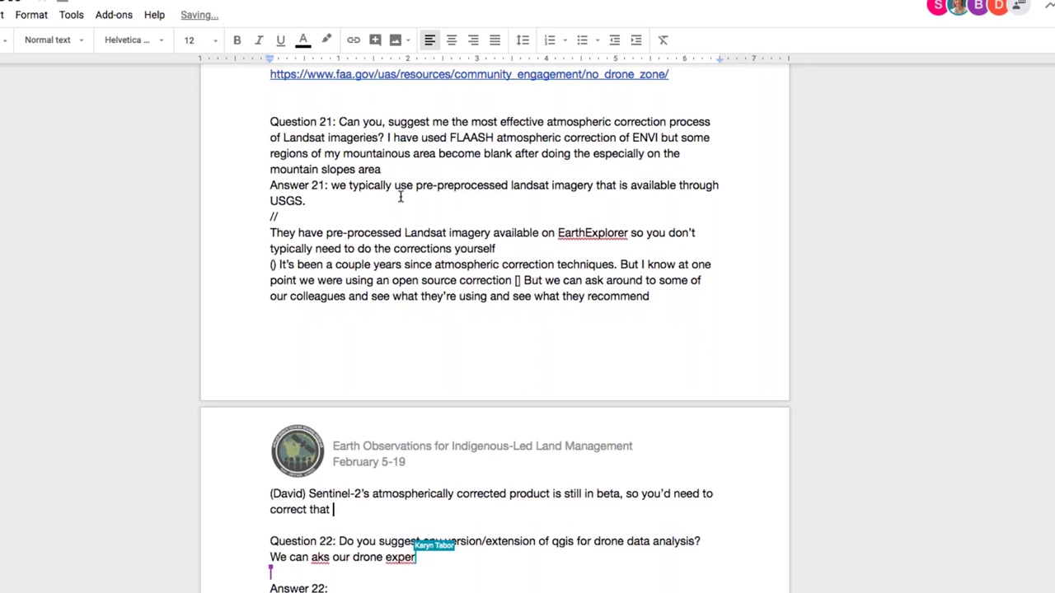
text(in the SNAP toolbox.)
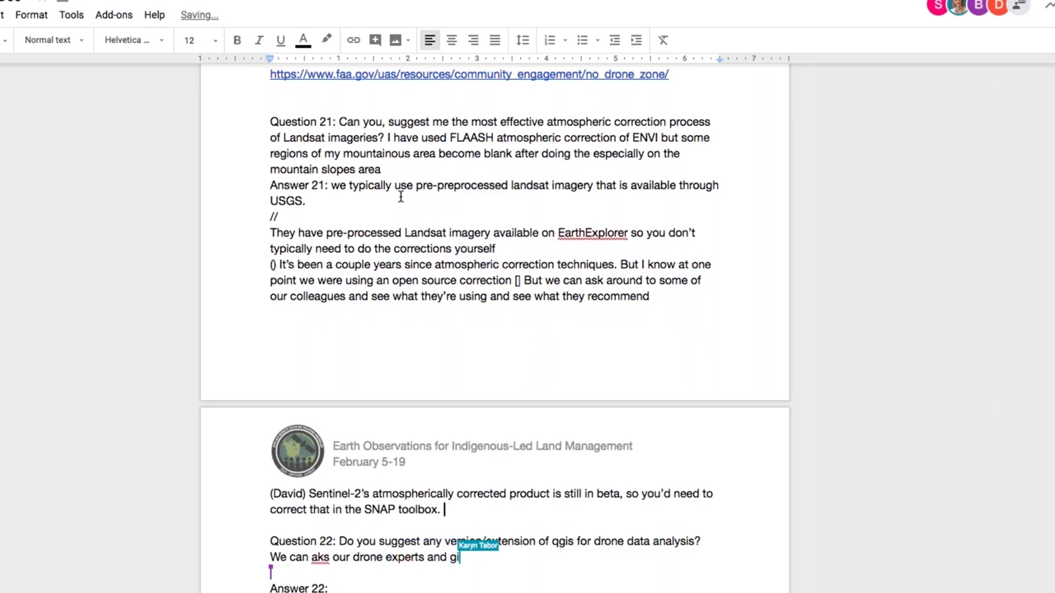
Fill the empty parentheses before "It's been a couple years" in Answer 21 with the speaker's first name.
click(272, 263)
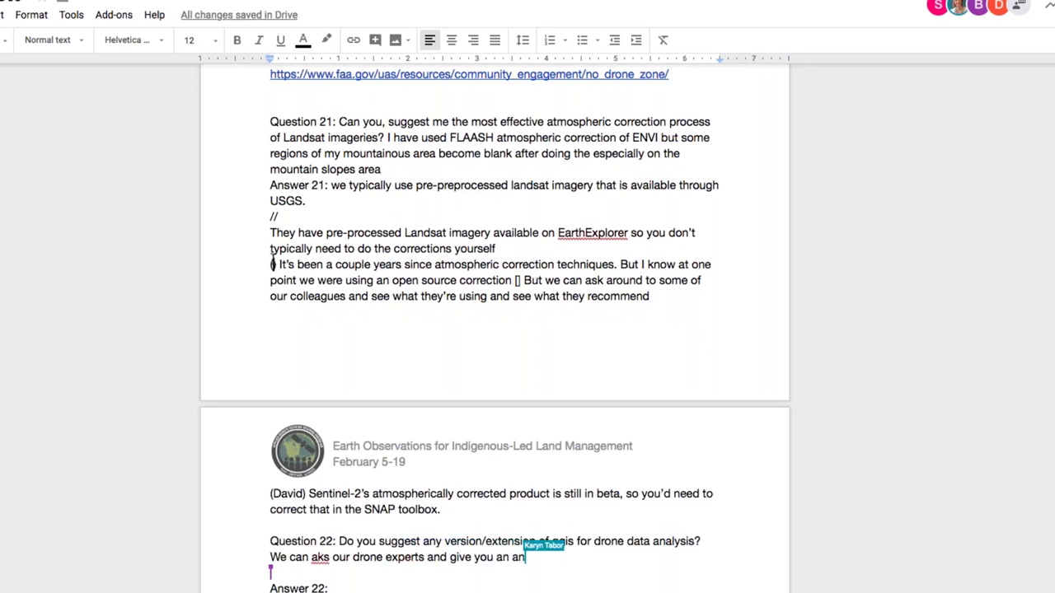
text(Karyn)
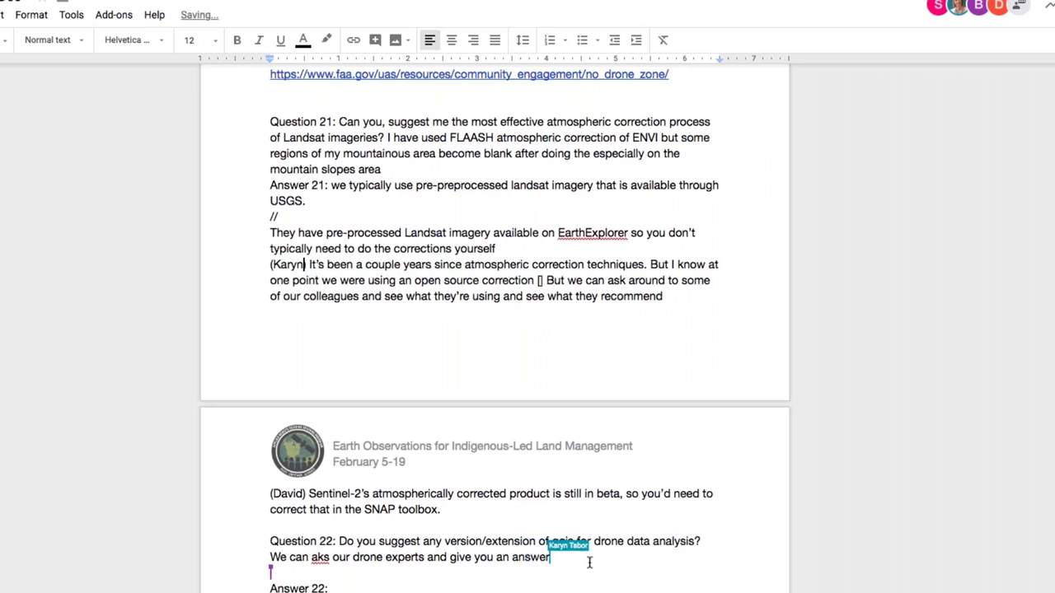
click(497, 512)
Move the sentence about asking the drone experts from directly below Question 22 to after the "Answer 22:" label.
scroll(496, 511, down, 5)
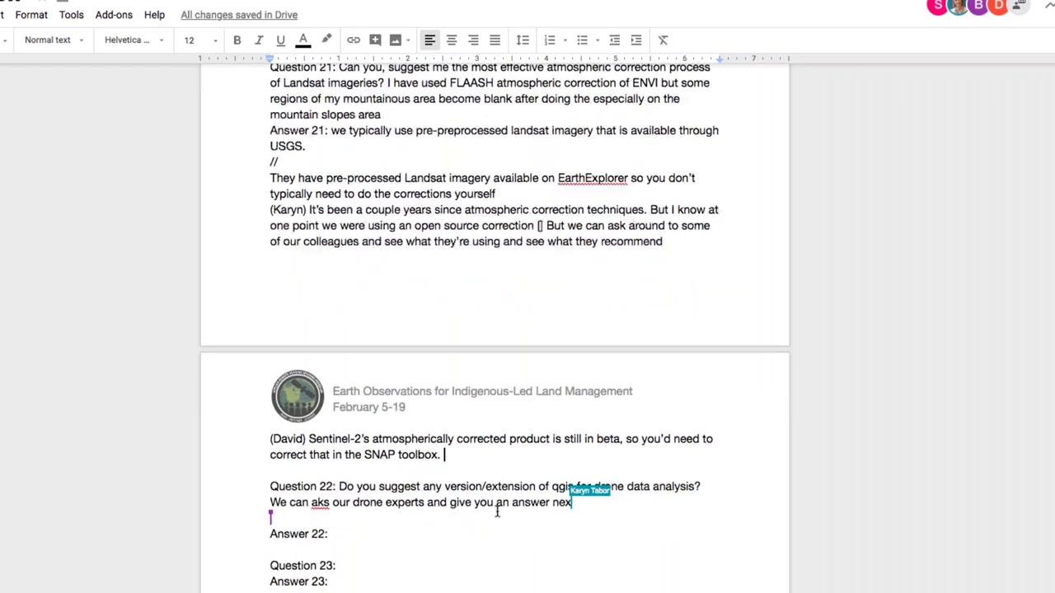
click(337, 269)
key(Down)
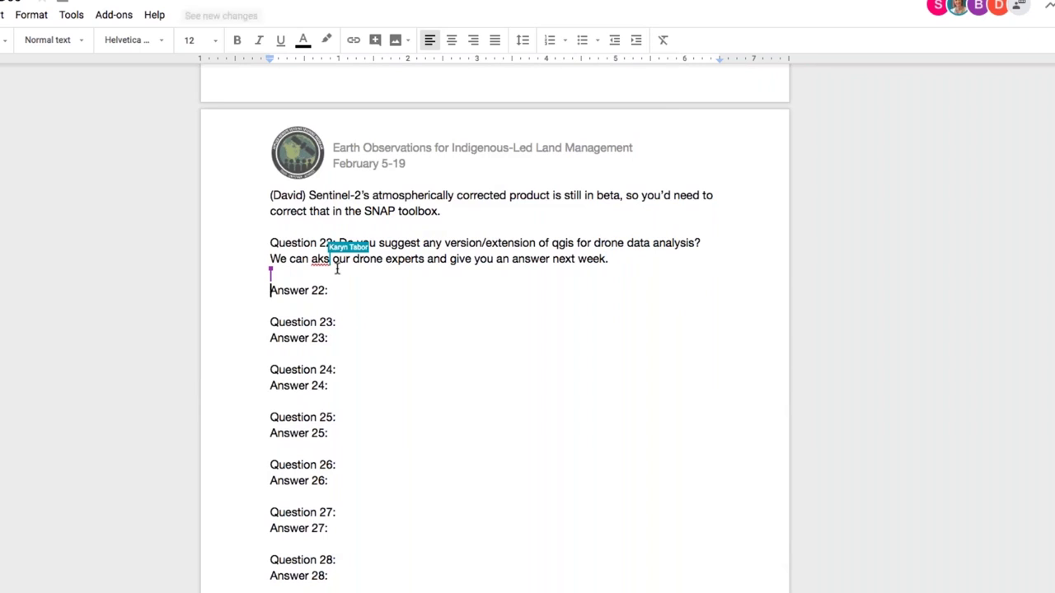
key(Down)
key(Left)
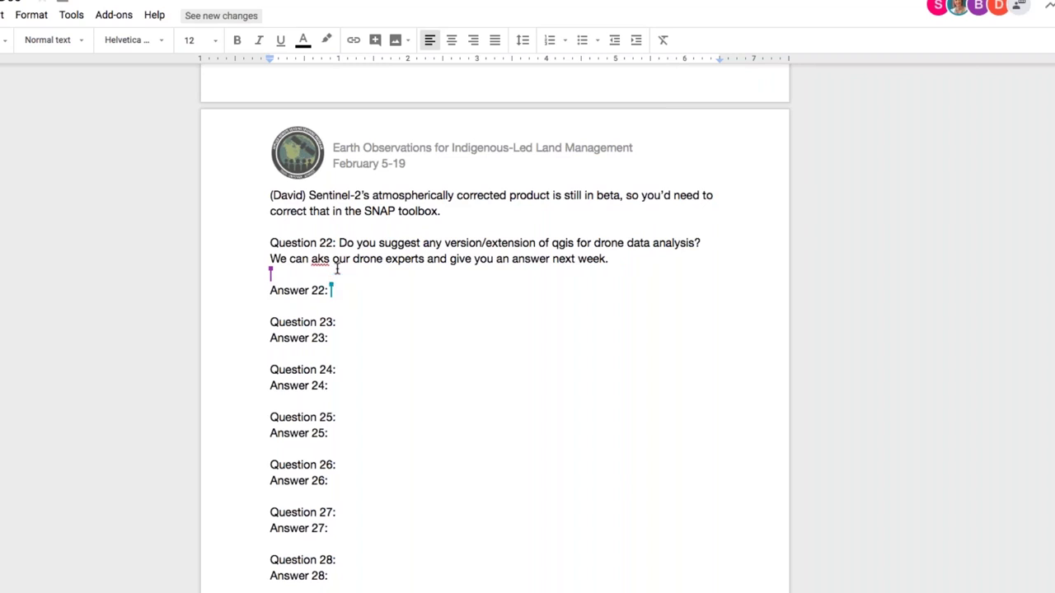
triple_click(622, 260)
key(ctrl+c)
key(BackSpace)
key(Down)
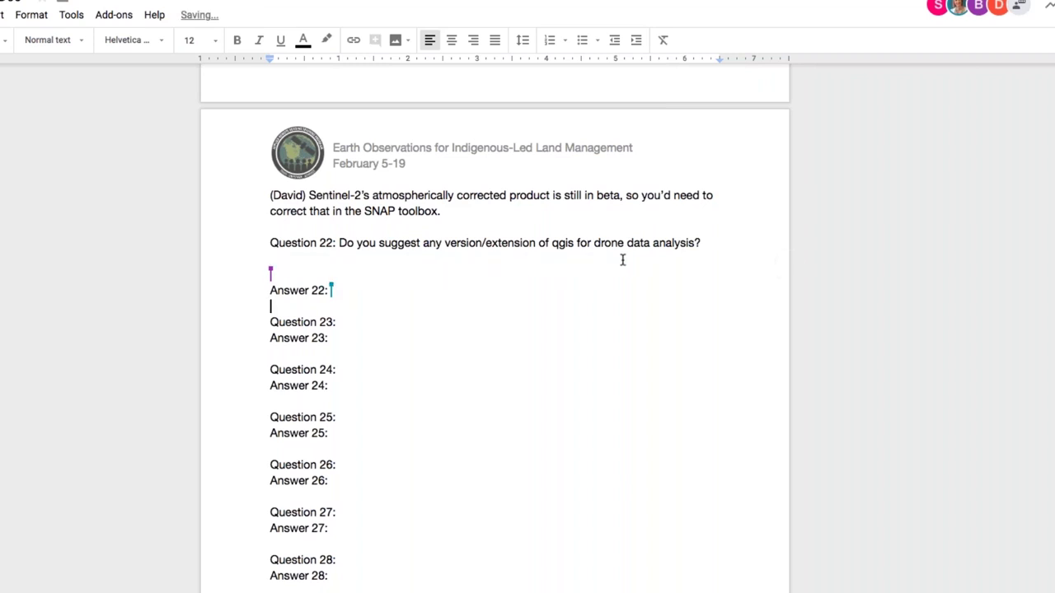
key(End)
key(ctrl+v)
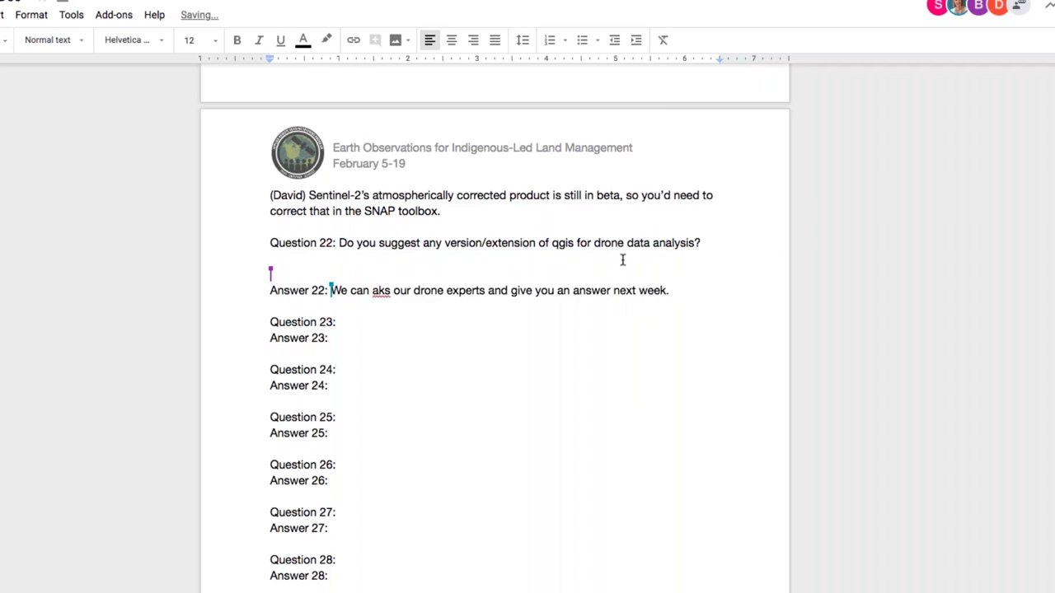
key(BackSpace)
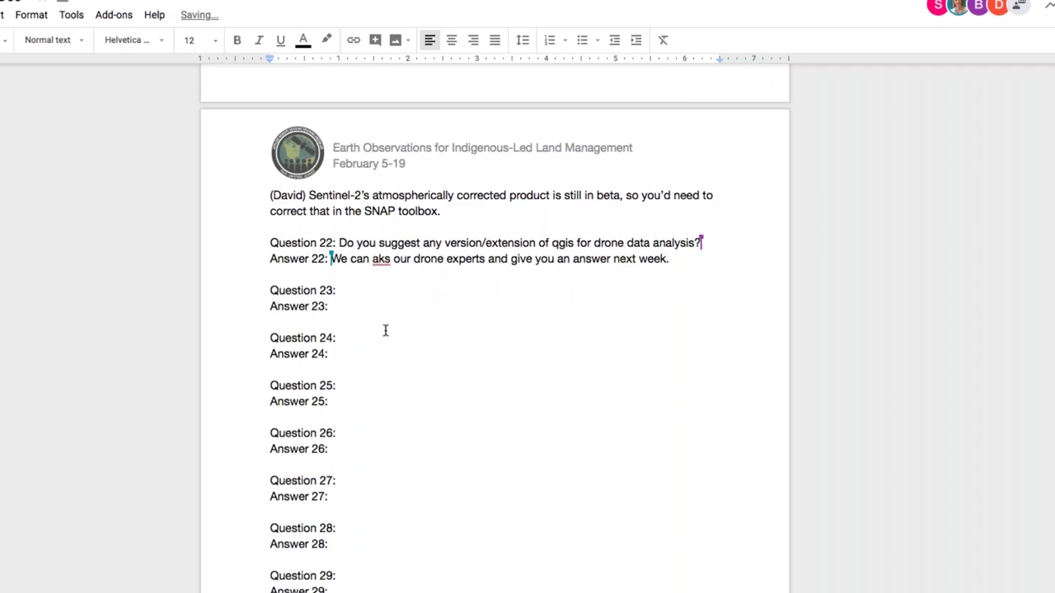
Correct the misspelled "aks" to "ask" in Answer 22.
click(383, 258)
key(BackSpace)
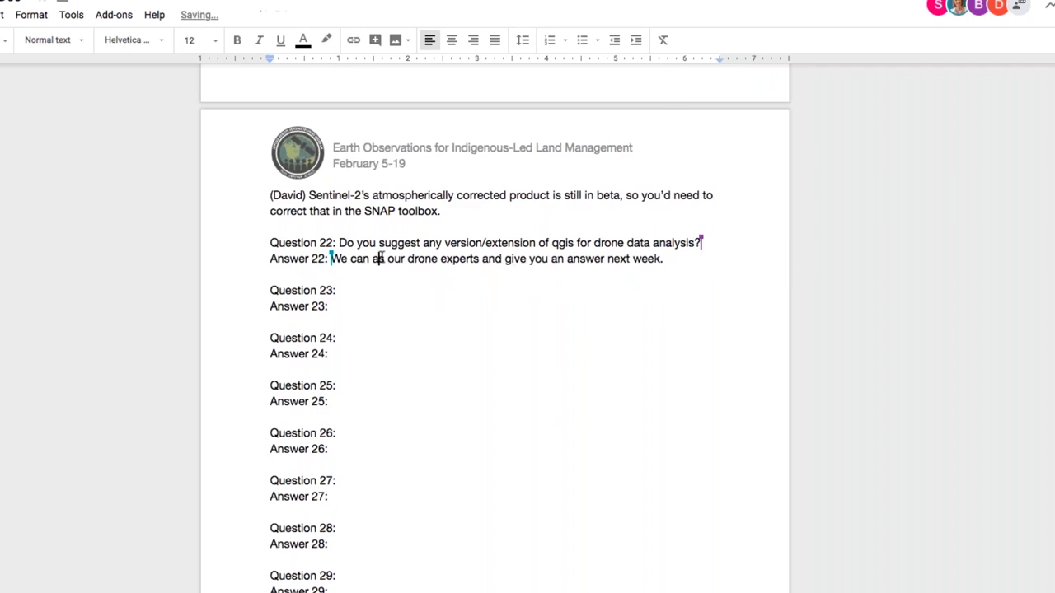
text(k)
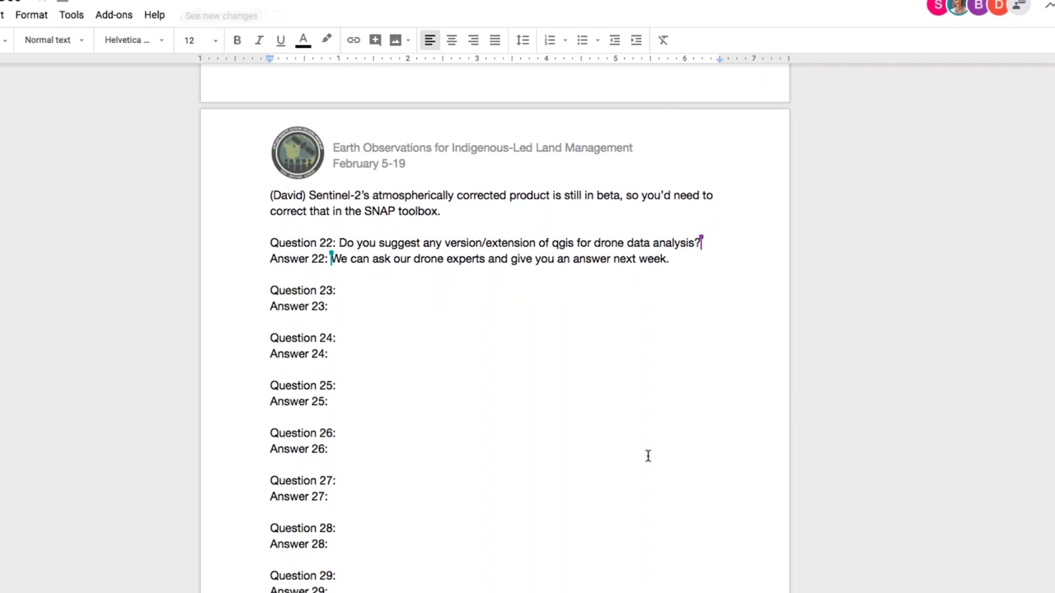
scroll(648, 456, up, 2)
scroll(648, 455, up, 10)
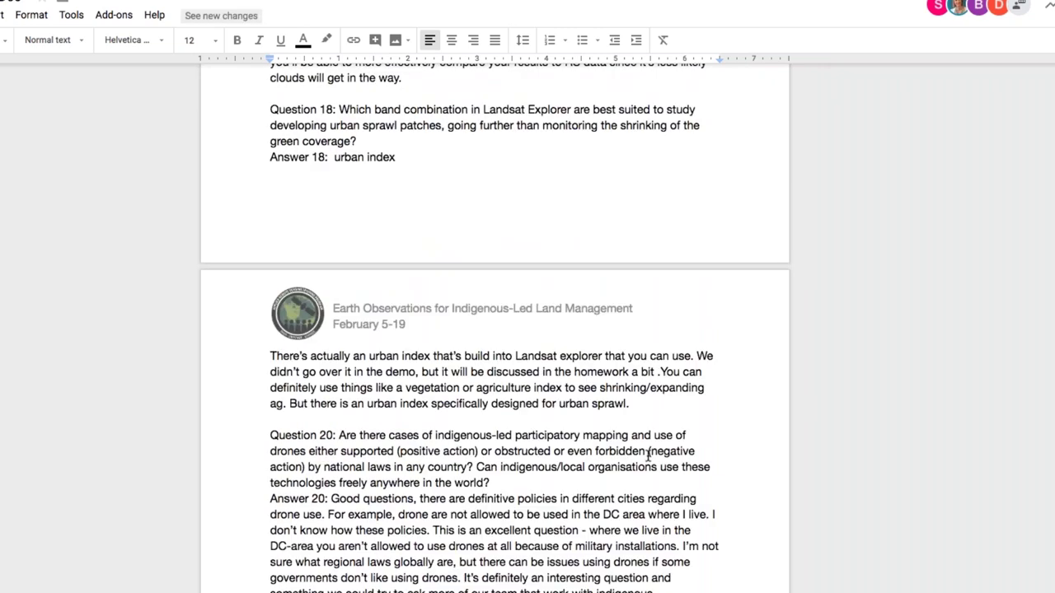
scroll(648, 455, up, 20)
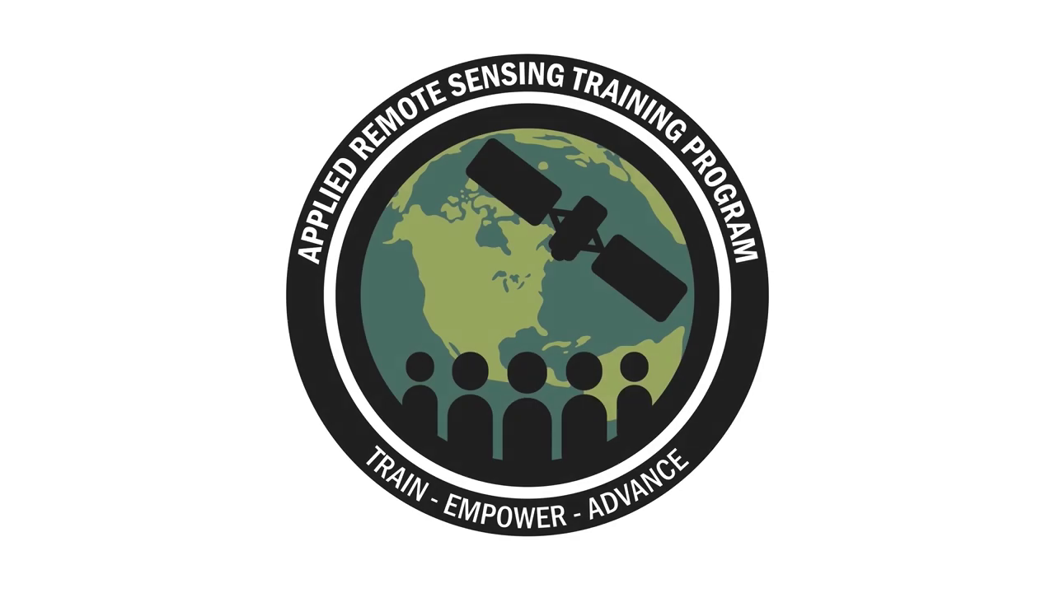